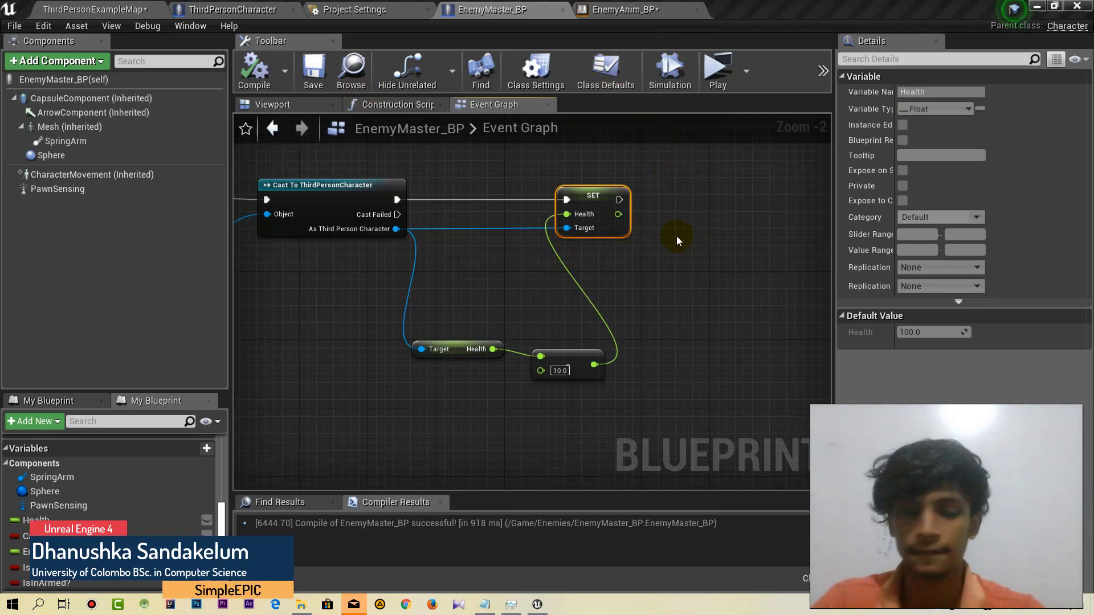
Marquee-select the line-trace nodes in EnemyMaster_BP and wrap them in a 'Line Tracing' comment.
{"action": "right_click_drag", "start_coordinate": [687, 242], "coordinate": [655, 236]}
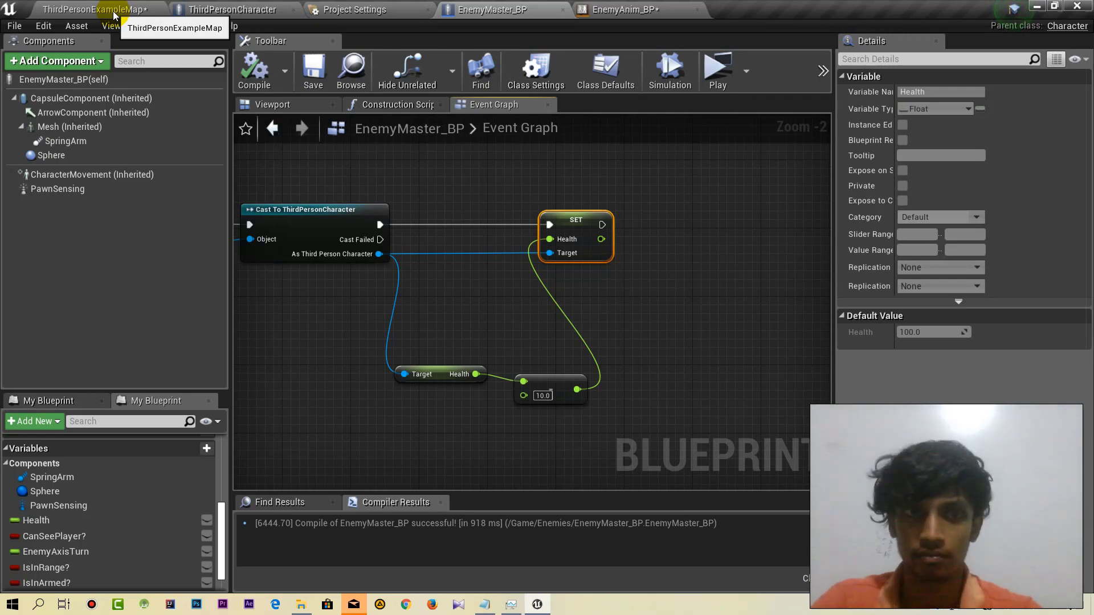
{"action": "right_click_drag", "start_coordinate": [646, 300], "coordinate": [656, 258]}
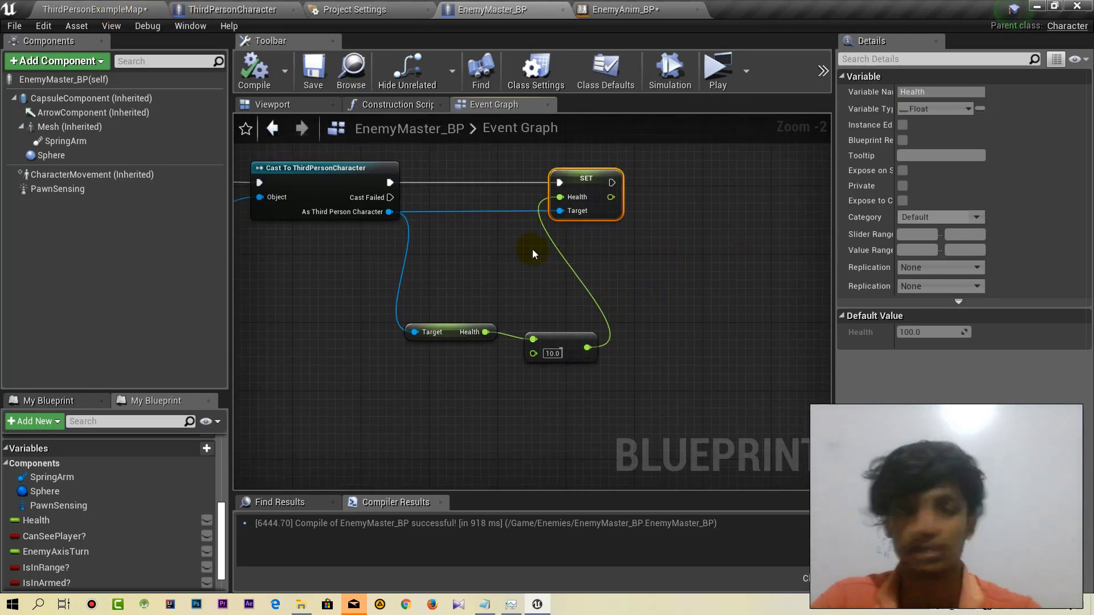
{"action": "scroll", "coordinate": [688, 256], "scroll_direction": "down", "scroll_amount": 8}
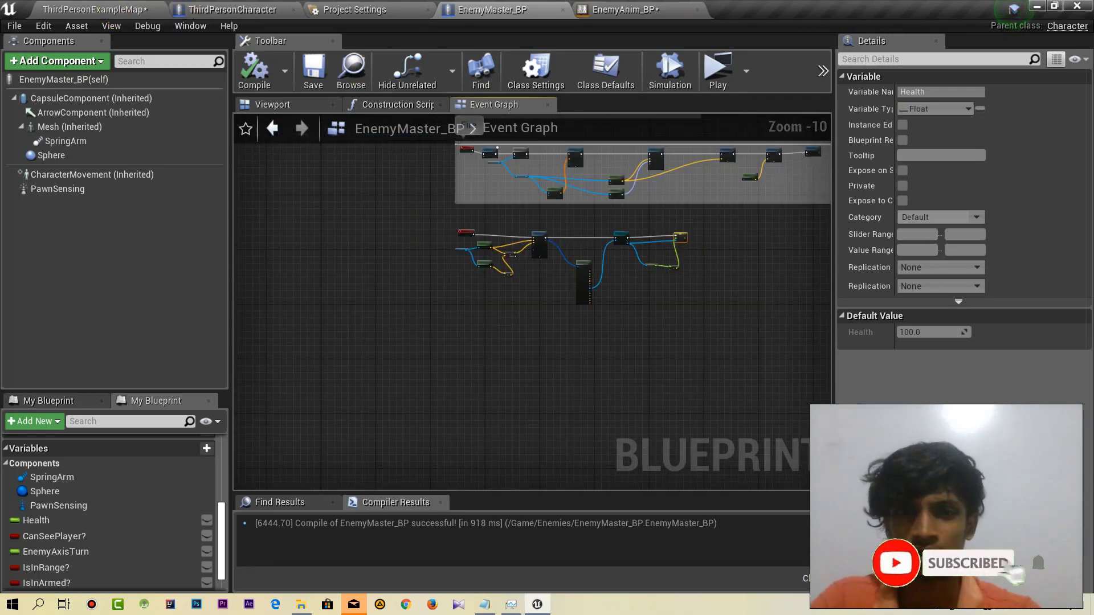
{"action": "scroll", "coordinate": [637, 353], "scroll_direction": "up", "scroll_amount": 2}
{"action": "scroll", "coordinate": [646, 373], "scroll_direction": "up", "scroll_amount": 2}
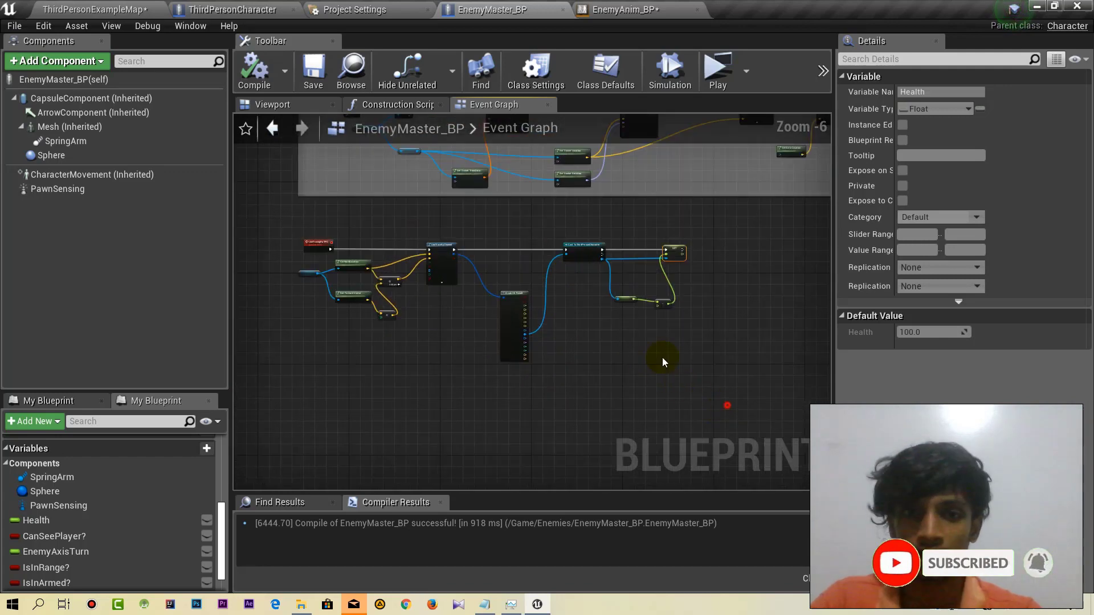
{"action": "left_click_drag", "start_coordinate": [329, 228], "coordinate": [321, 225]}
{"action": "key", "text": "c"}
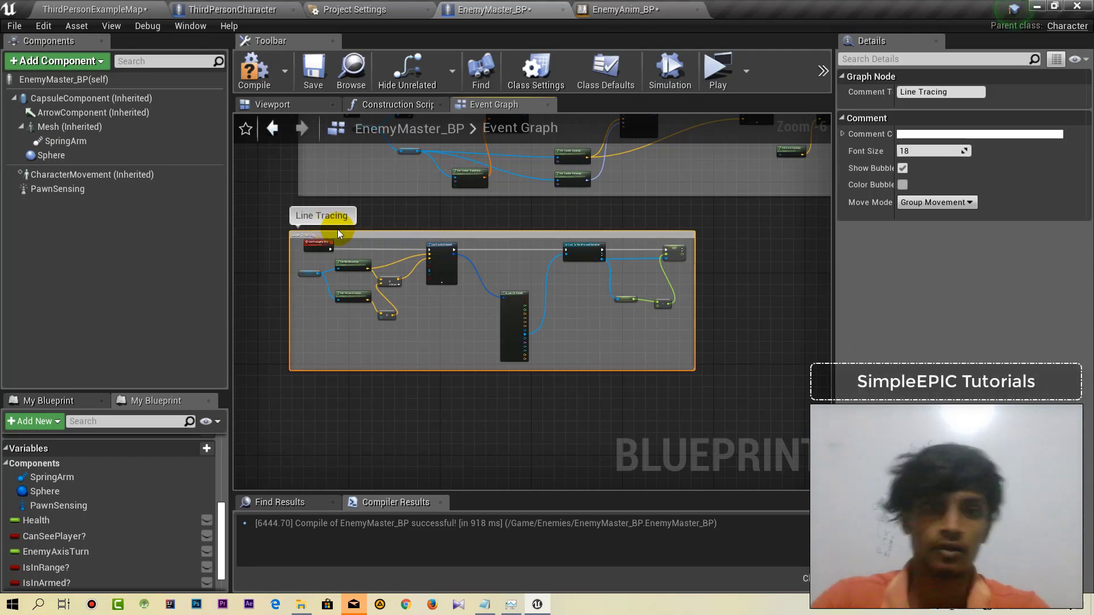
{"action": "scroll", "coordinate": [399, 245], "scroll_direction": "down", "scroll_amount": 4}
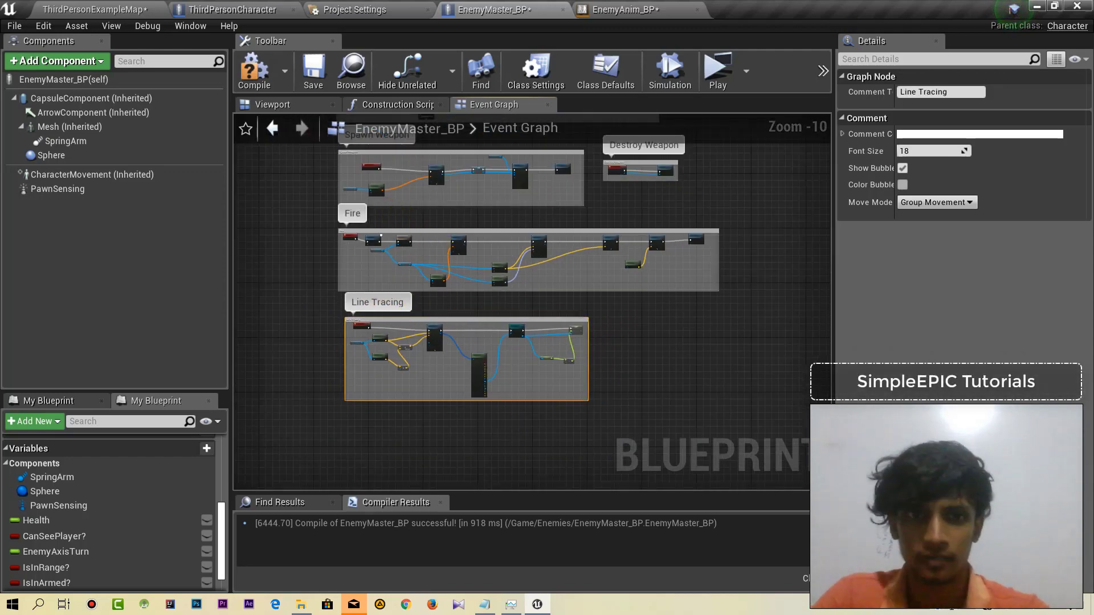
{"action": "right_click_drag", "start_coordinate": [399, 180], "coordinate": [415, 317]}
{"action": "right_click_drag", "start_coordinate": [564, 136], "coordinate": [586, 431]}
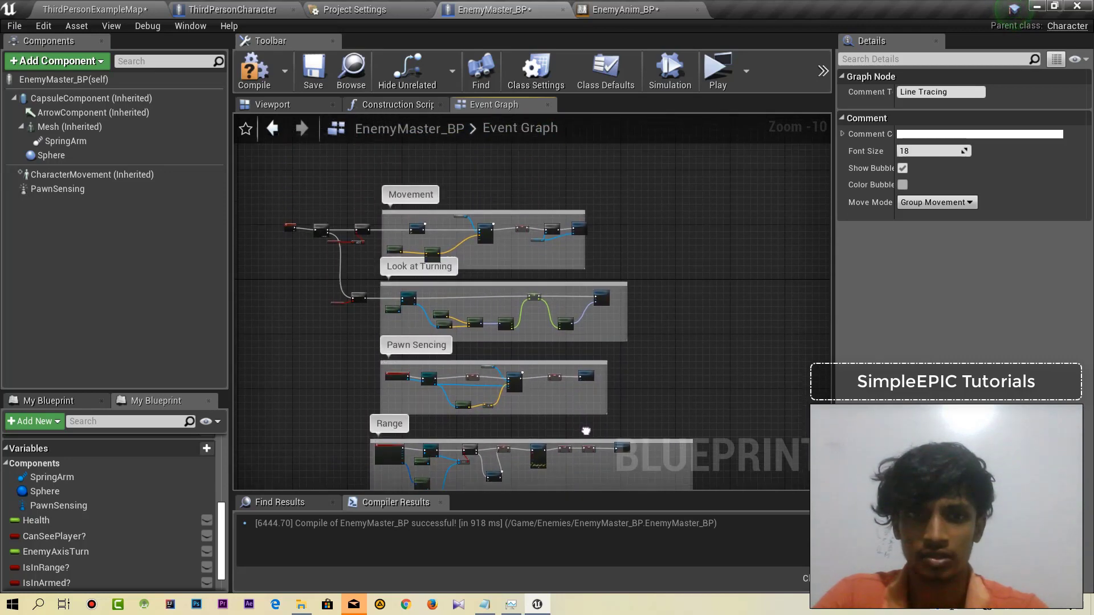
{"action": "right_click_drag", "start_coordinate": [585, 431], "coordinate": [582, 423]}
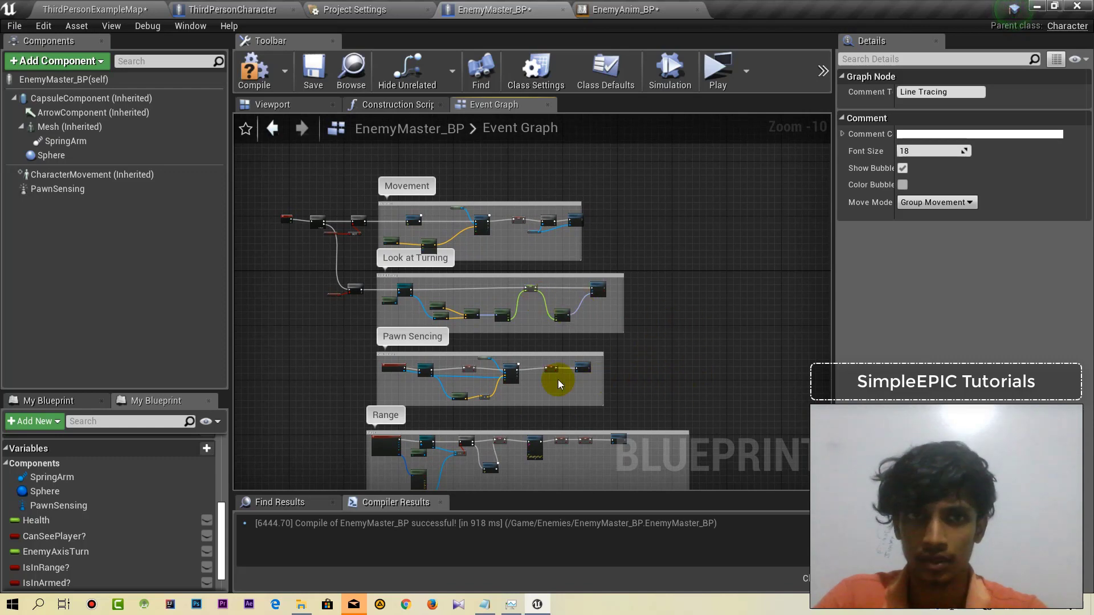
Open the ThirdPersonCharacter blueprint from Content > ThirdPersonBP > Blueprints.
{"action": "left_click", "coordinate": [107, 4]}
{"action": "left_click", "coordinate": [341, 478]}
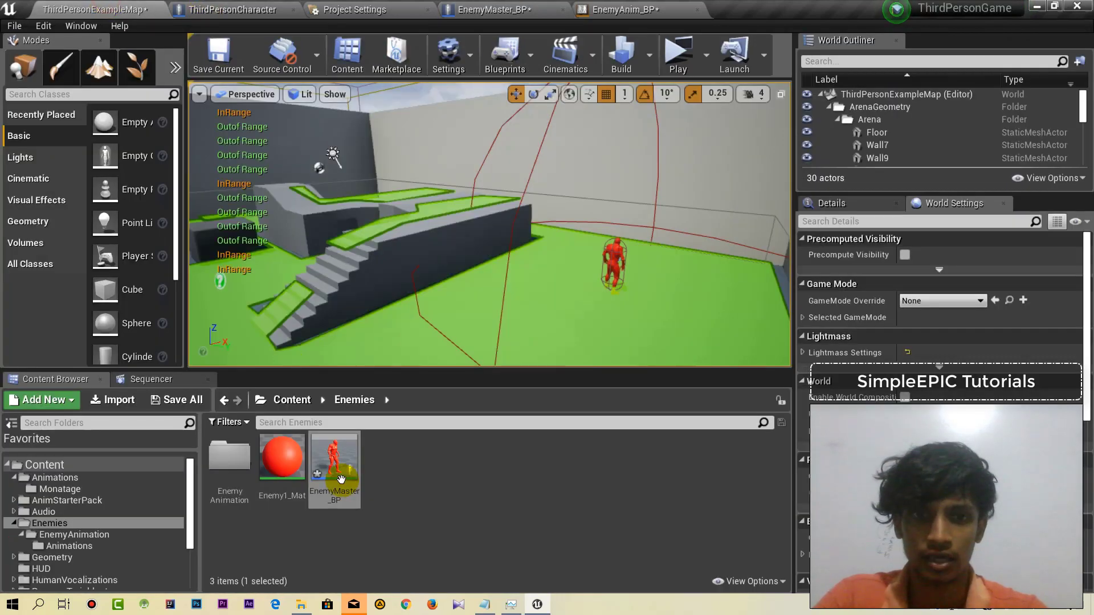
{"action": "left_click", "coordinate": [302, 402]}
{"action": "left_click", "coordinate": [749, 489]}
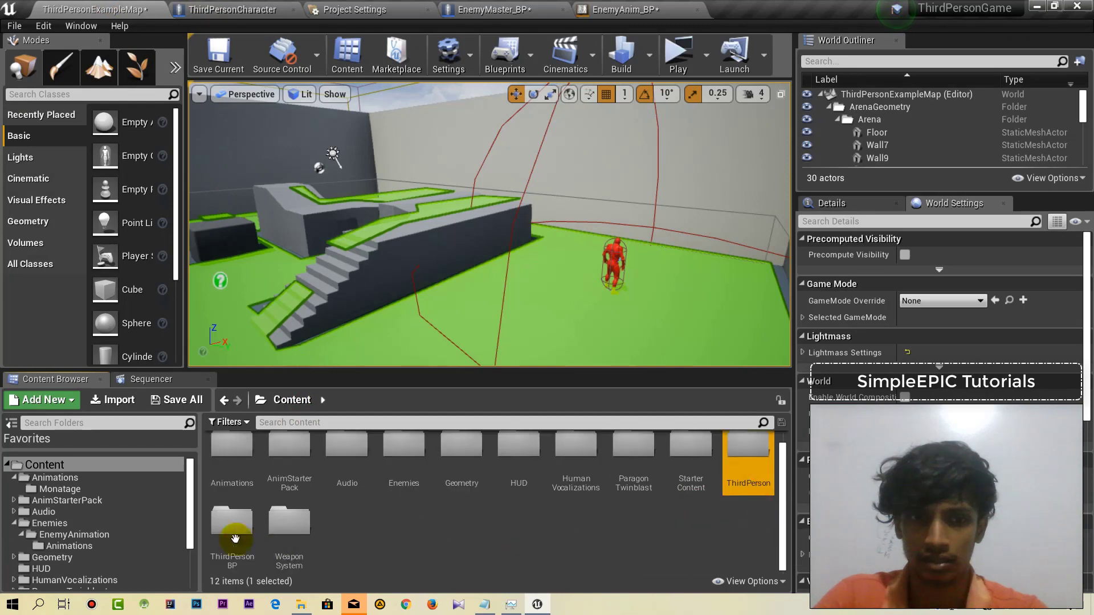
{"action": "double_click", "coordinate": [236, 538]}
{"action": "double_click", "coordinate": [248, 493]}
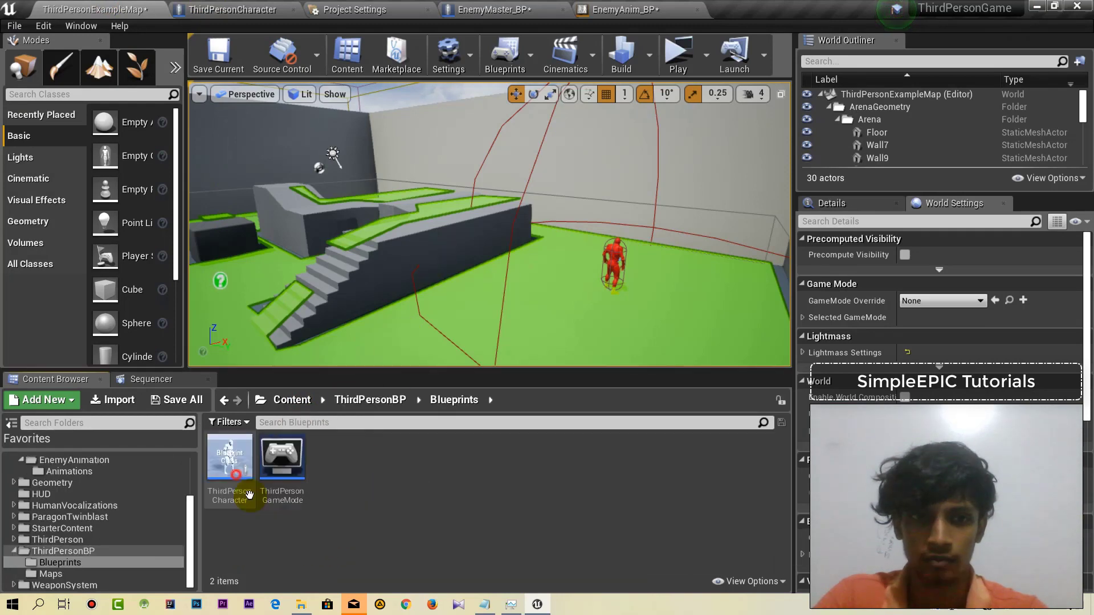
{"action": "left_click", "coordinate": [225, 453]}
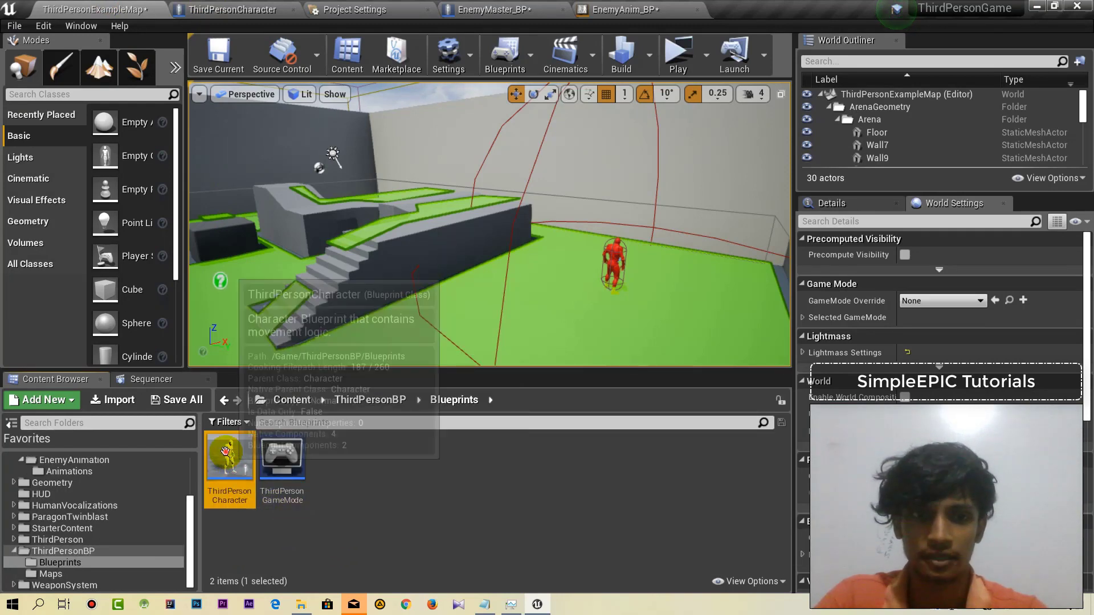
{"action": "double_click", "coordinate": [225, 453]}
Change the Delay node before DestroyActor from 2.0 to 1.0 seconds.
{"action": "scroll", "coordinate": [484, 378], "scroll_direction": "down", "scroll_amount": 7}
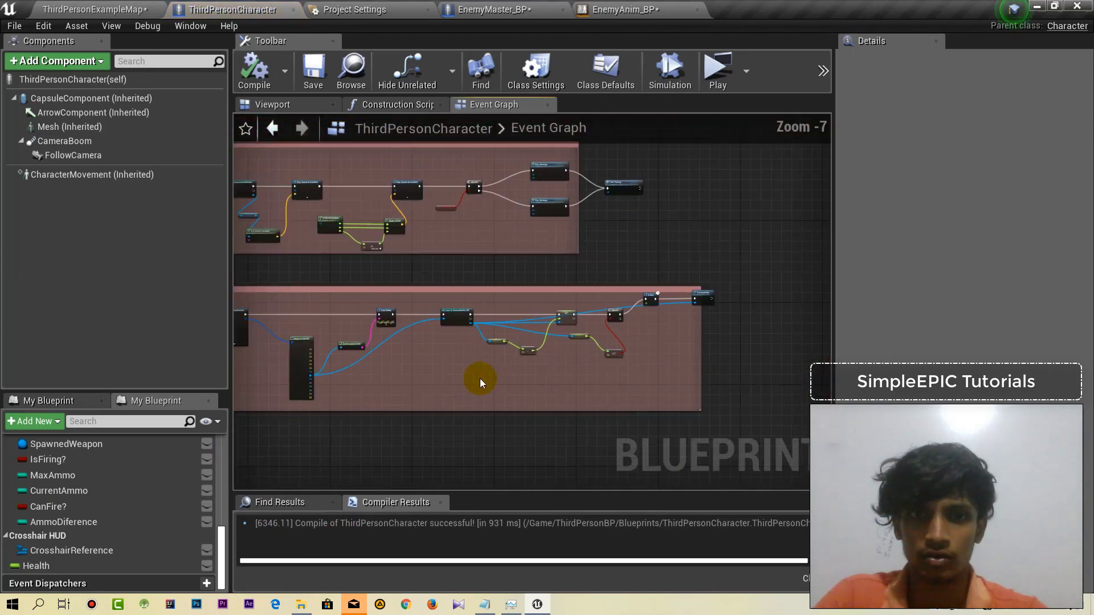
{"action": "mouse_move", "coordinate": [459, 385]}
{"action": "right_mouse_down"}
{"action": "mouse_move", "coordinate": [532, 370]}
{"action": "mouse_move", "coordinate": [435, 305]}
{"action": "right_mouse_up"}
{"action": "scroll", "coordinate": [435, 305], "scroll_direction": "up", "scroll_amount": 5}
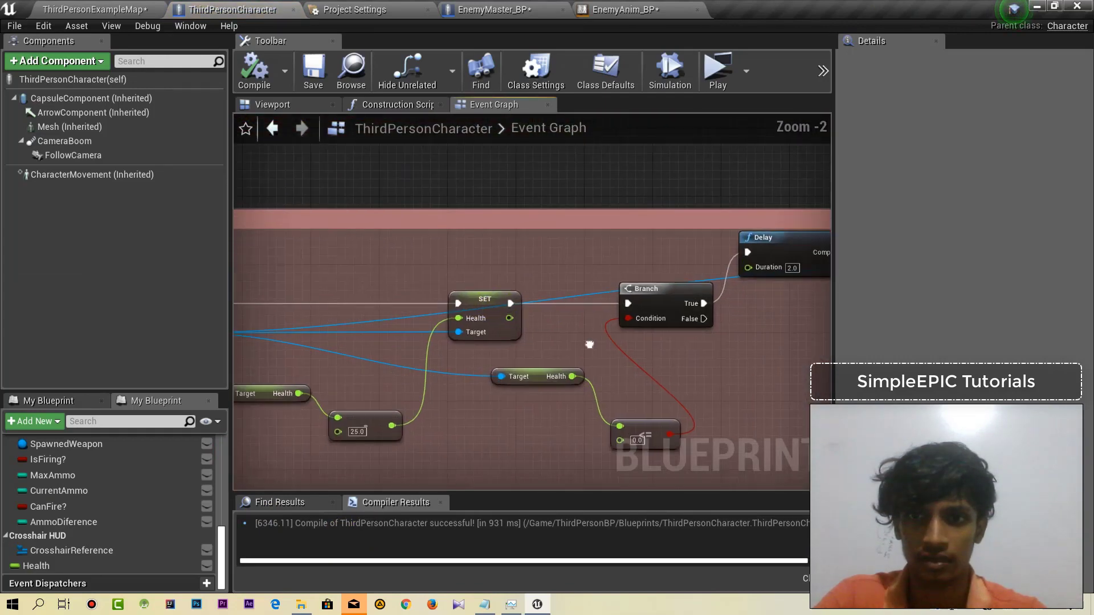
{"action": "mouse_move", "coordinate": [588, 344]}
{"action": "right_mouse_down"}
{"action": "mouse_move", "coordinate": [432, 340]}
{"action": "mouse_move", "coordinate": [470, 298]}
{"action": "right_mouse_up"}
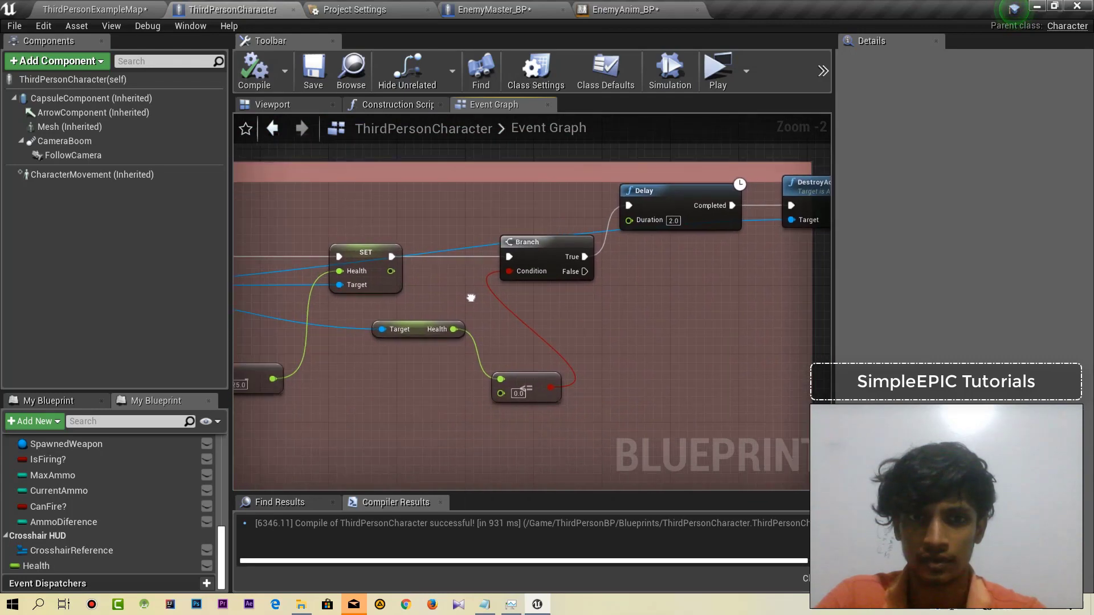
{"action": "right_click_drag", "start_coordinate": [683, 259], "coordinate": [536, 282]}
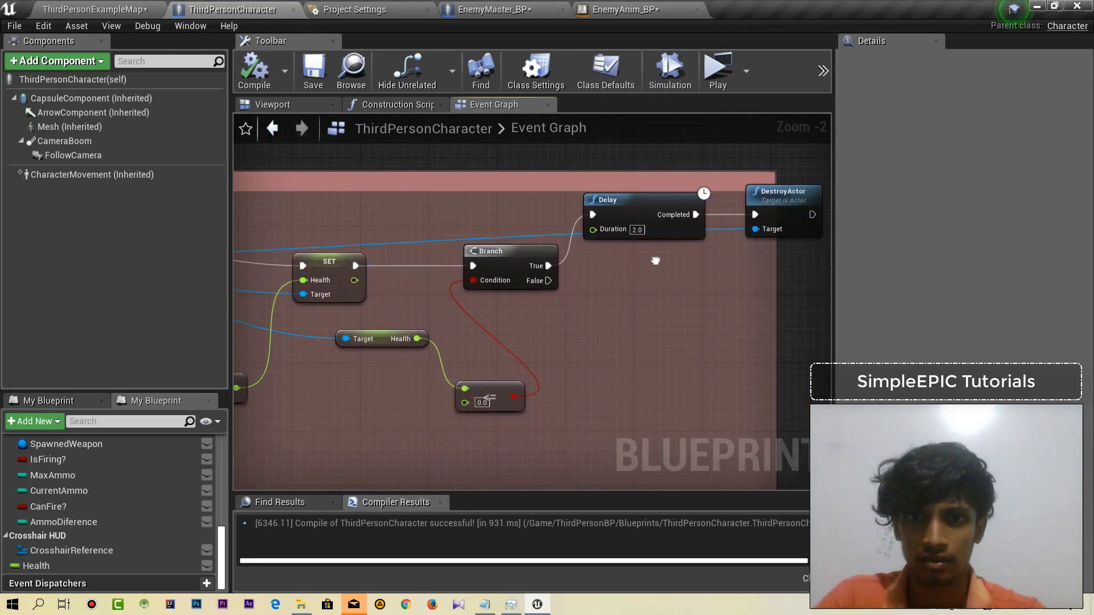
{"action": "left_click", "coordinate": [580, 238]}
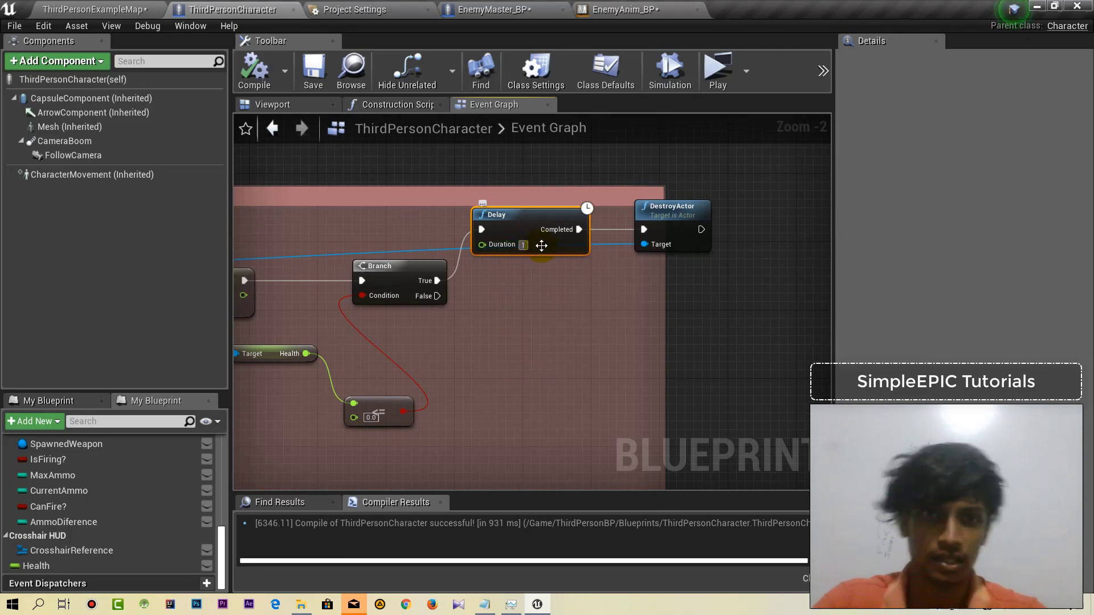
{"action": "scroll", "coordinate": [576, 293], "scroll_direction": "down", "scroll_amount": 3}
{"action": "scroll", "coordinate": [593, 273], "scroll_direction": "down", "scroll_amount": 5}
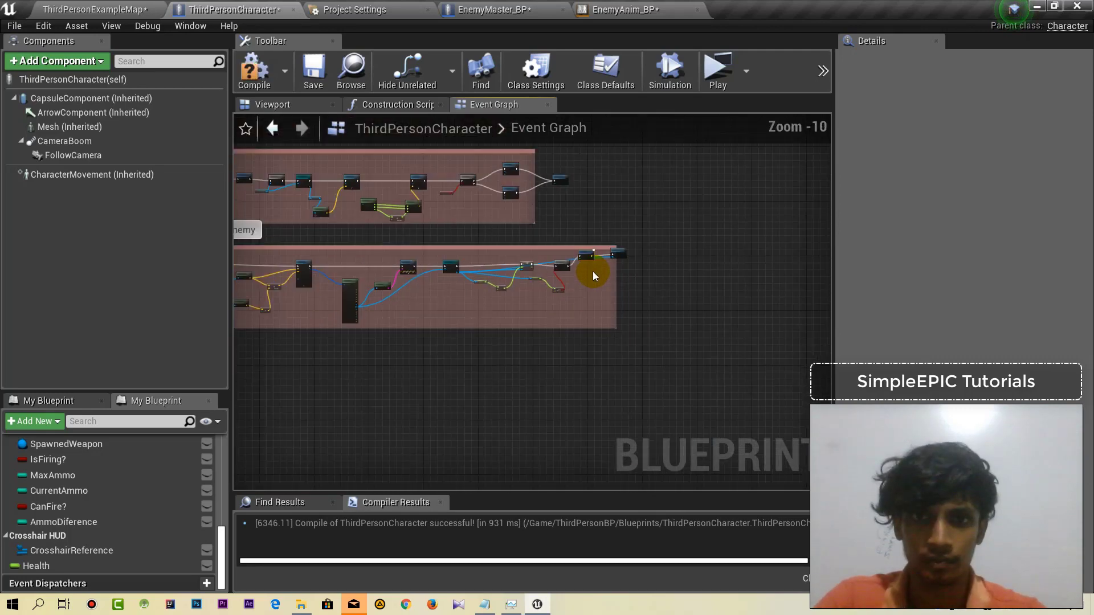
Play the level, aim and shoot the red enemy until it collapses, then stop with Esc.
{"action": "left_click", "coordinate": [718, 69]}
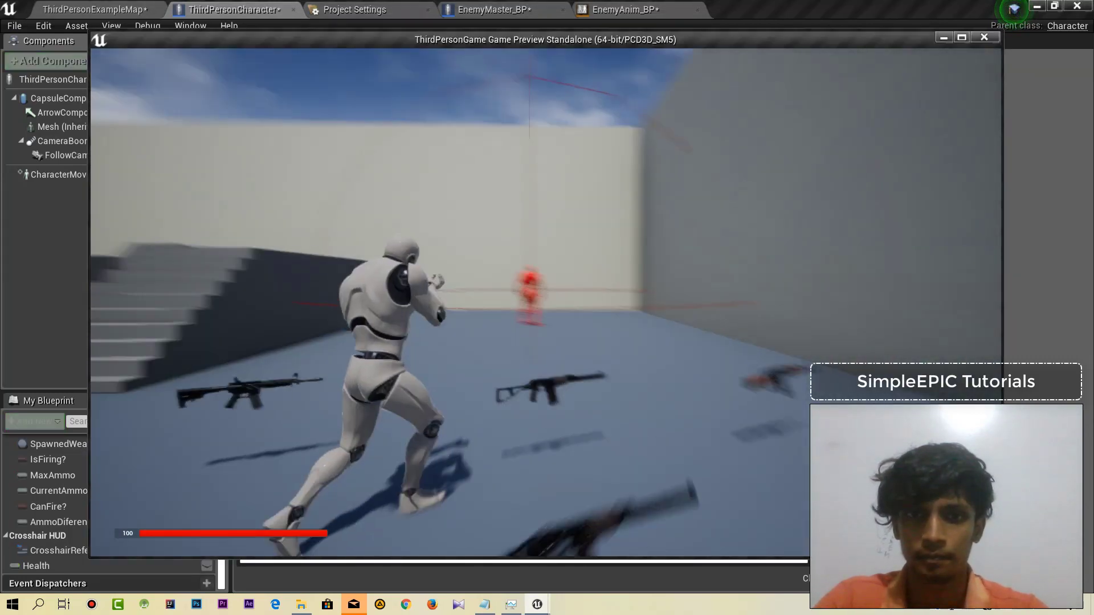
{"action": "right_click", "coordinate": [546, 302]}
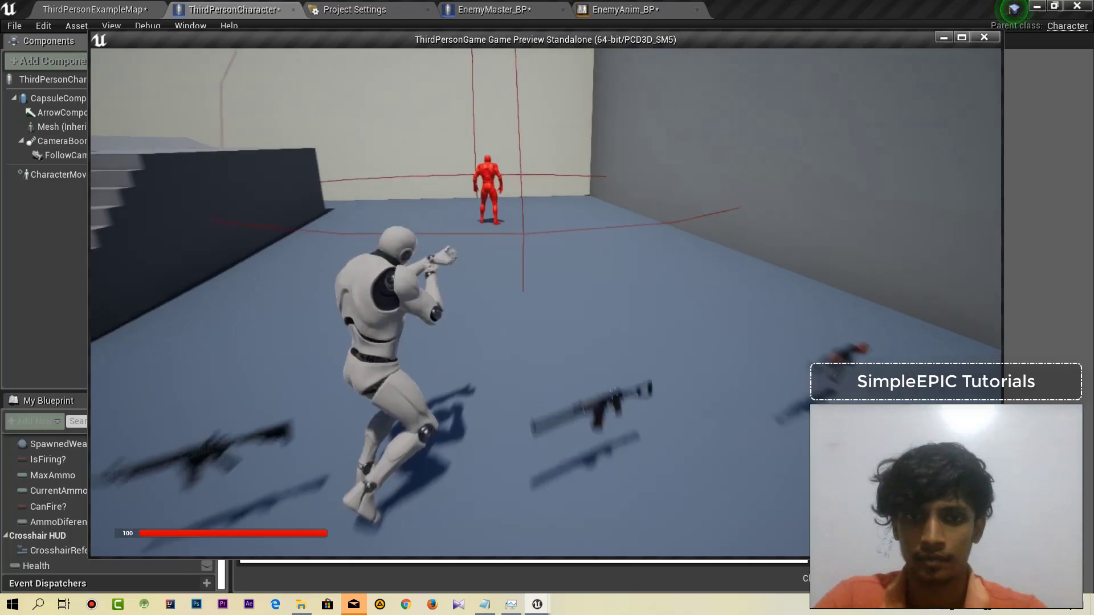
{"action": "left_click", "coordinate": [545, 301]}
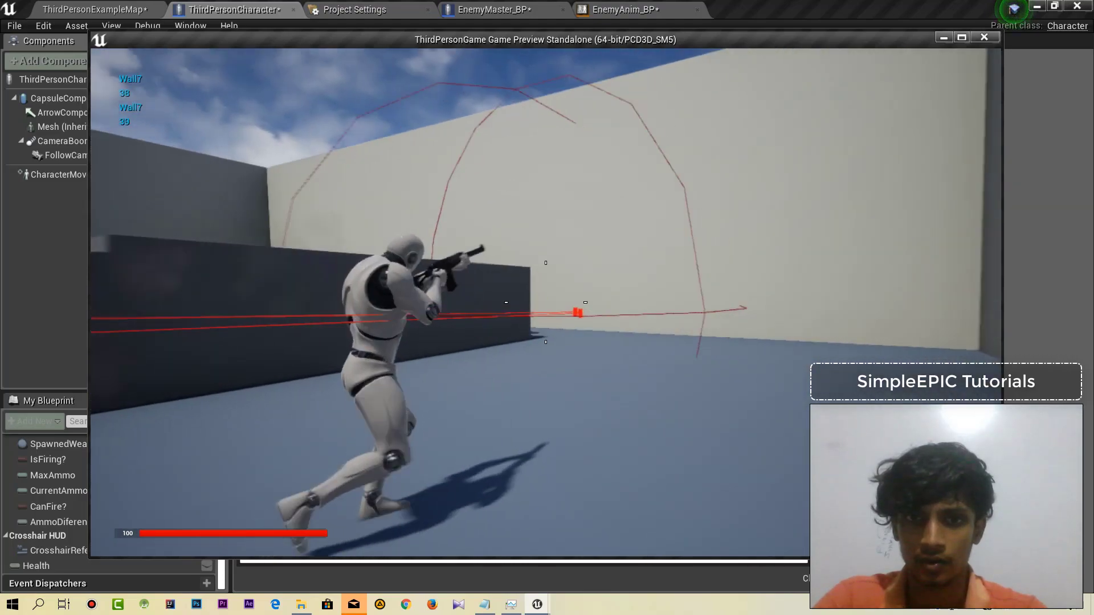
{"action": "left_click", "coordinate": [546, 302]}
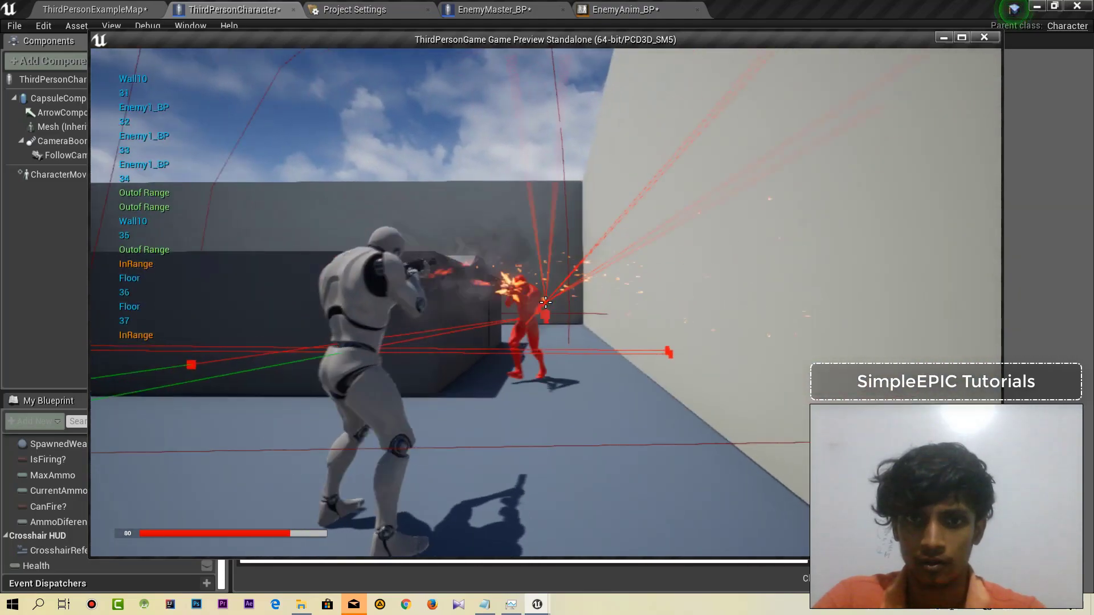
{"action": "left_click", "coordinate": [545, 302]}
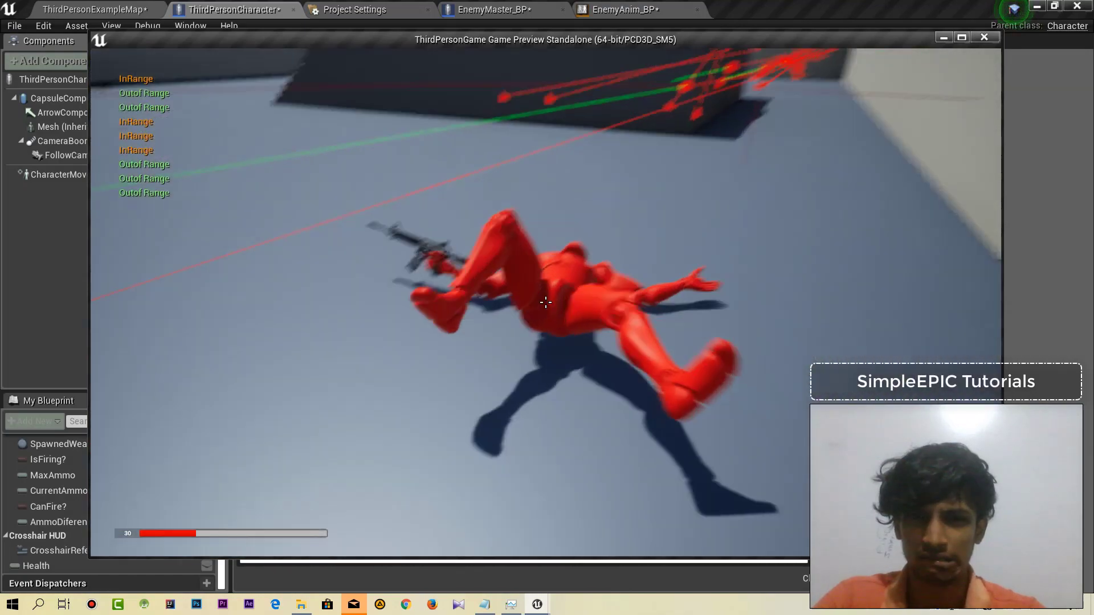
{"action": "left_click", "coordinate": [546, 302]}
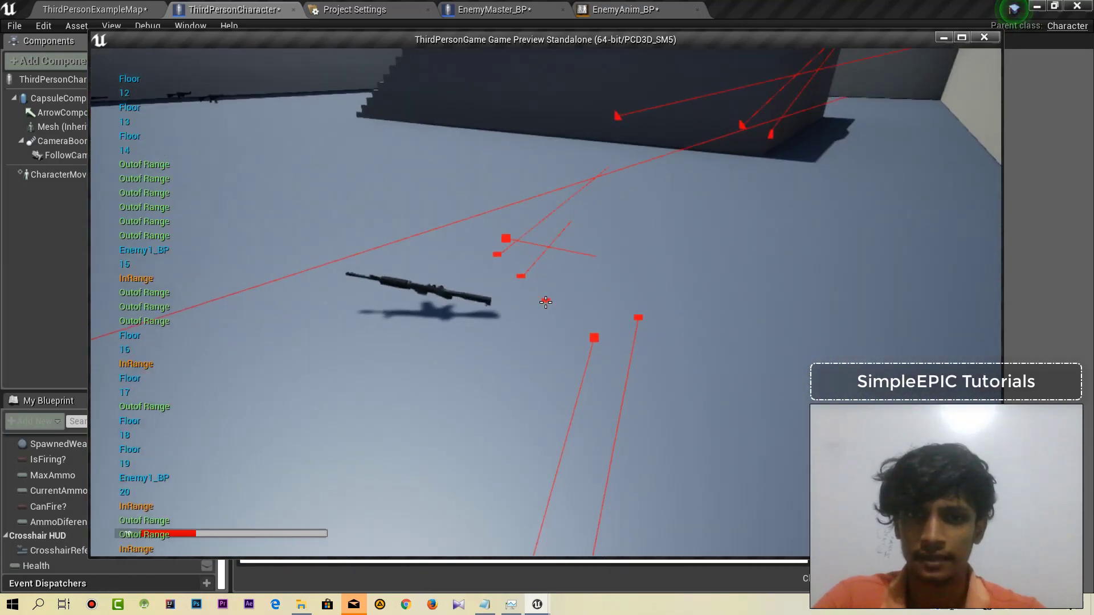
{"action": "key", "text": "Escape"}
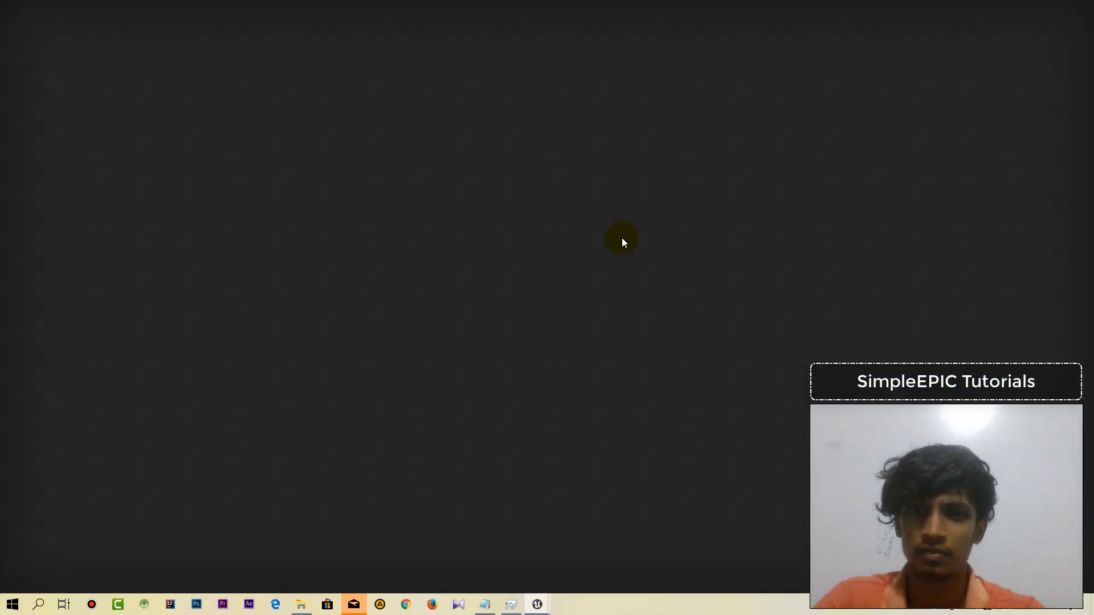
Close the message log and inspect the DestroyActor node in the ThirdPersonCharacter graph.
{"action": "left_click", "coordinate": [1077, 5]}
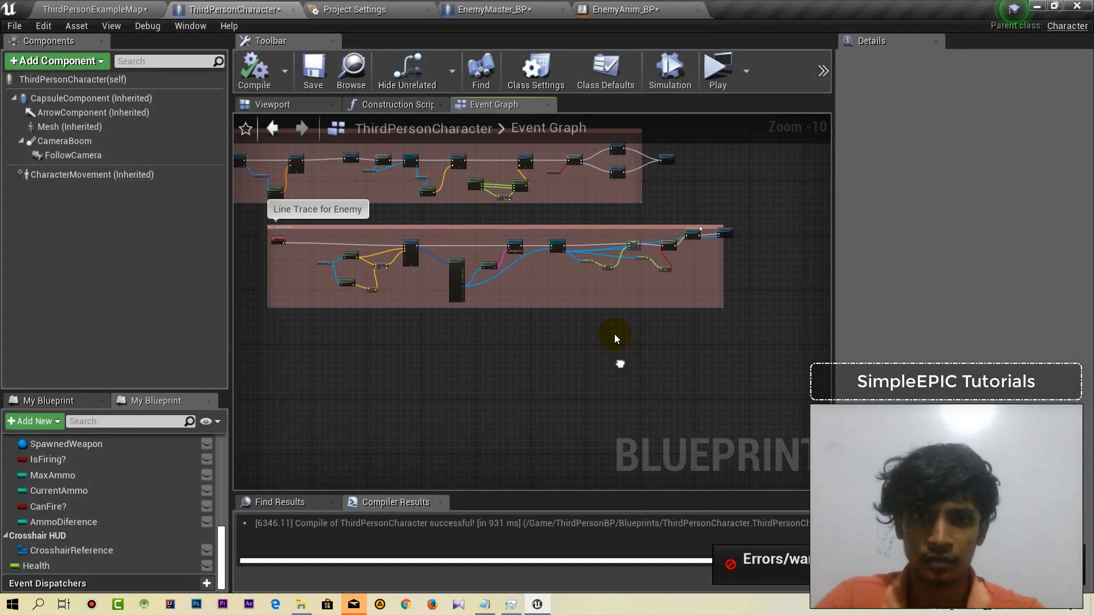
{"action": "scroll", "coordinate": [738, 238], "scroll_direction": "up", "scroll_amount": 4}
{"action": "right_click_drag", "start_coordinate": [608, 291], "coordinate": [570, 260]}
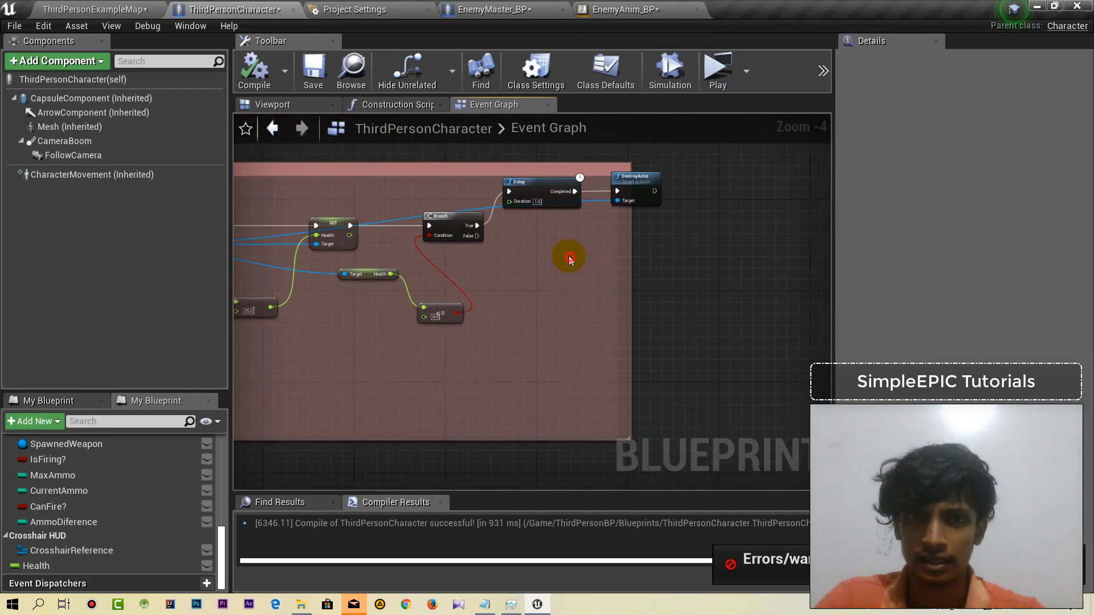
{"action": "right_click_drag", "start_coordinate": [655, 237], "coordinate": [568, 233]}
{"action": "scroll", "coordinate": [569, 233], "scroll_direction": "up", "scroll_amount": 3}
{"action": "left_click", "coordinate": [604, 171]}
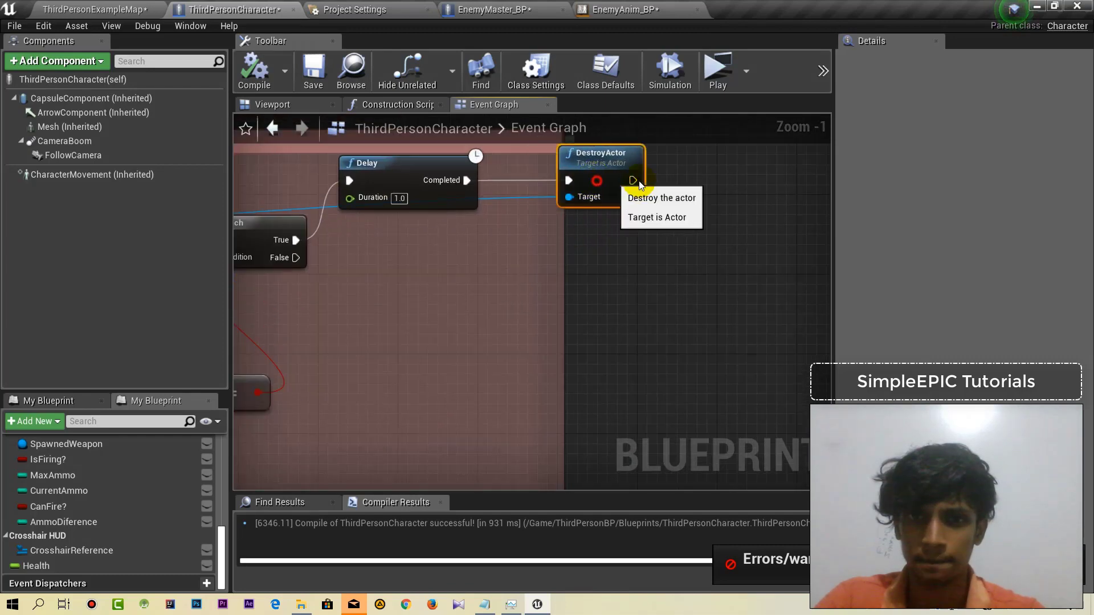
{"action": "scroll", "coordinate": [467, 288], "scroll_direction": "down", "scroll_amount": 6}
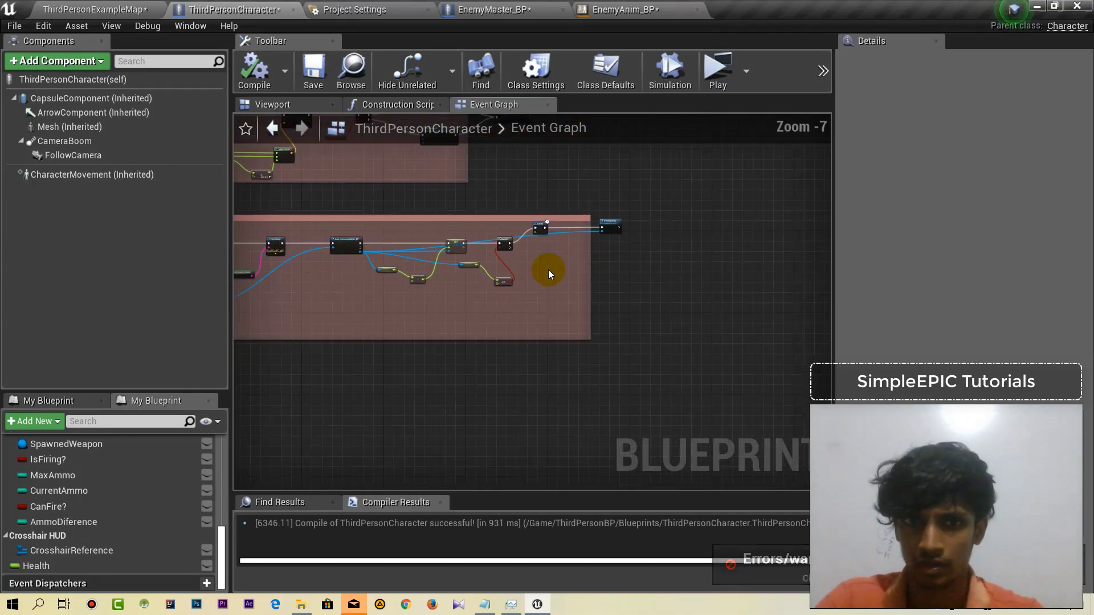
{"action": "scroll", "coordinate": [471, 241], "scroll_direction": "up", "scroll_amount": 7}
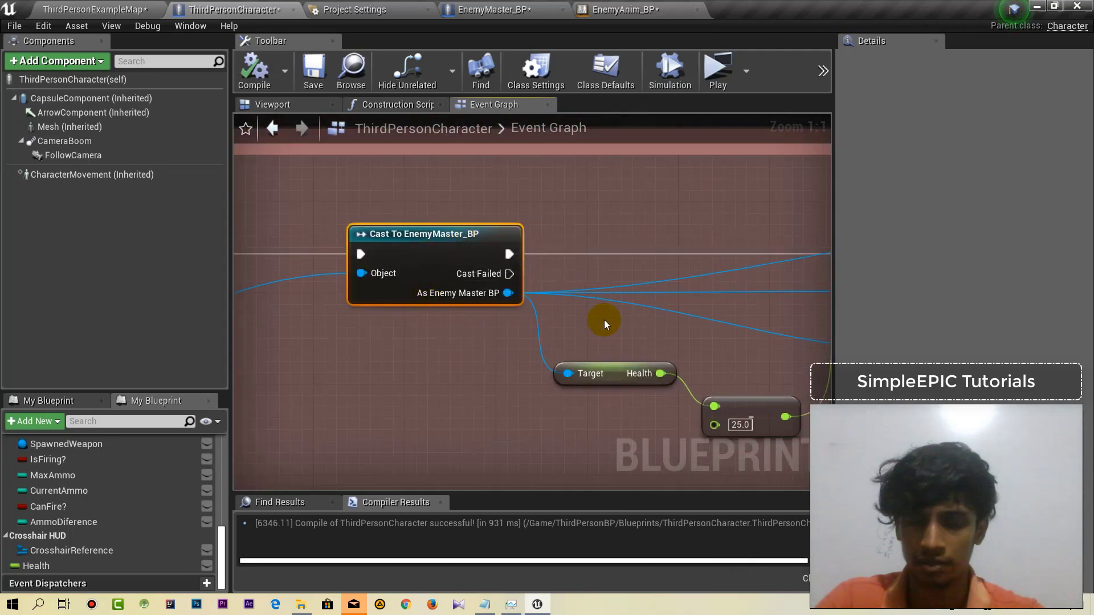
Review the SET Health, Branch (Health vs 0.0), 1.0-second Delay and DestroyActor chain.
{"action": "mouse_move", "coordinate": [613, 320]}
{"action": "right_mouse_down"}
{"action": "mouse_move", "coordinate": [460, 318]}
{"action": "mouse_move", "coordinate": [483, 306]}
{"action": "right_mouse_up"}
{"action": "scroll", "coordinate": [483, 306], "scroll_direction": "down", "scroll_amount": 1}
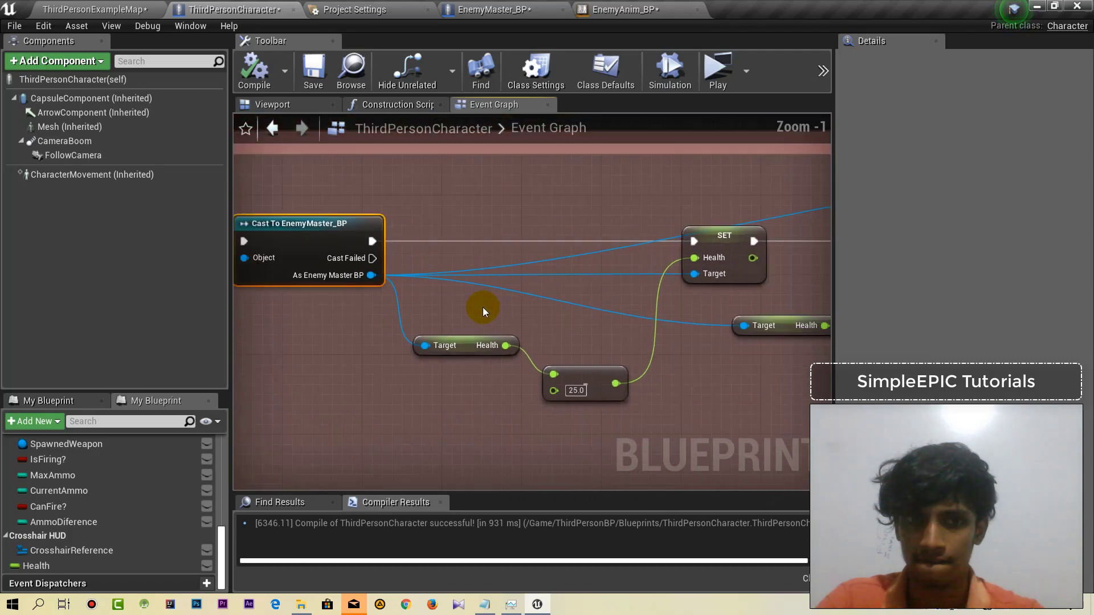
{"action": "scroll", "coordinate": [477, 308], "scroll_direction": "down", "scroll_amount": 3}
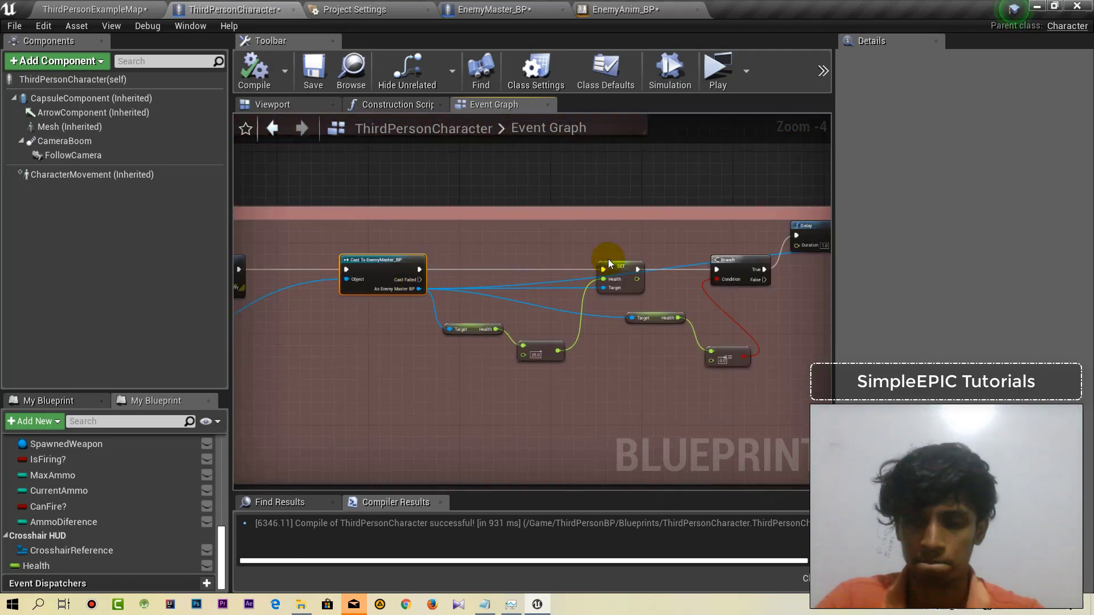
{"action": "right_click_drag", "start_coordinate": [734, 232], "coordinate": [472, 241]}
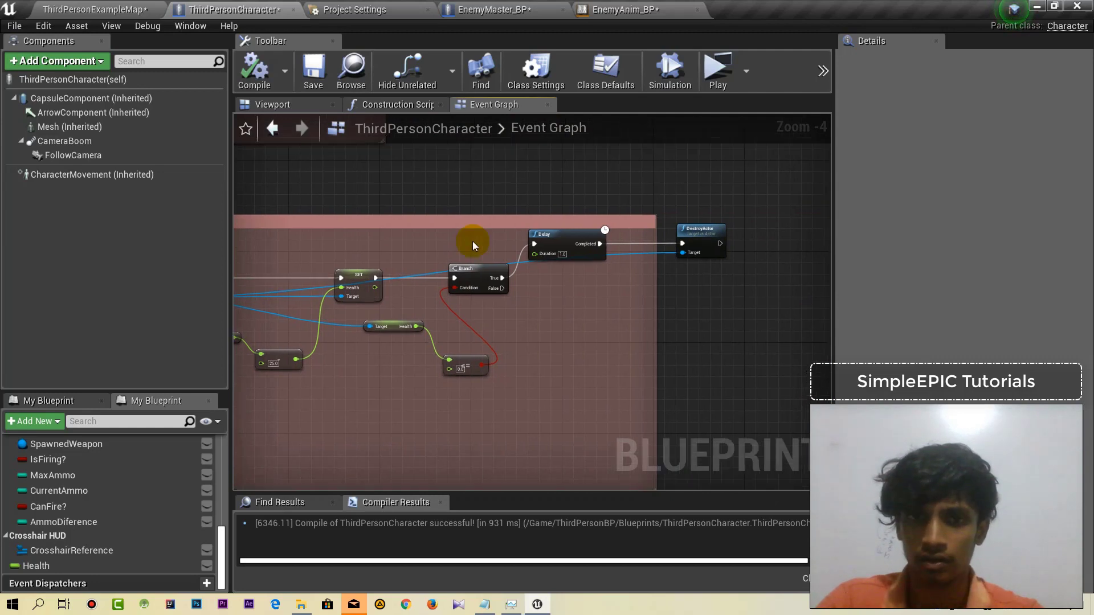
{"action": "scroll", "coordinate": [564, 254], "scroll_direction": "up", "scroll_amount": 2}
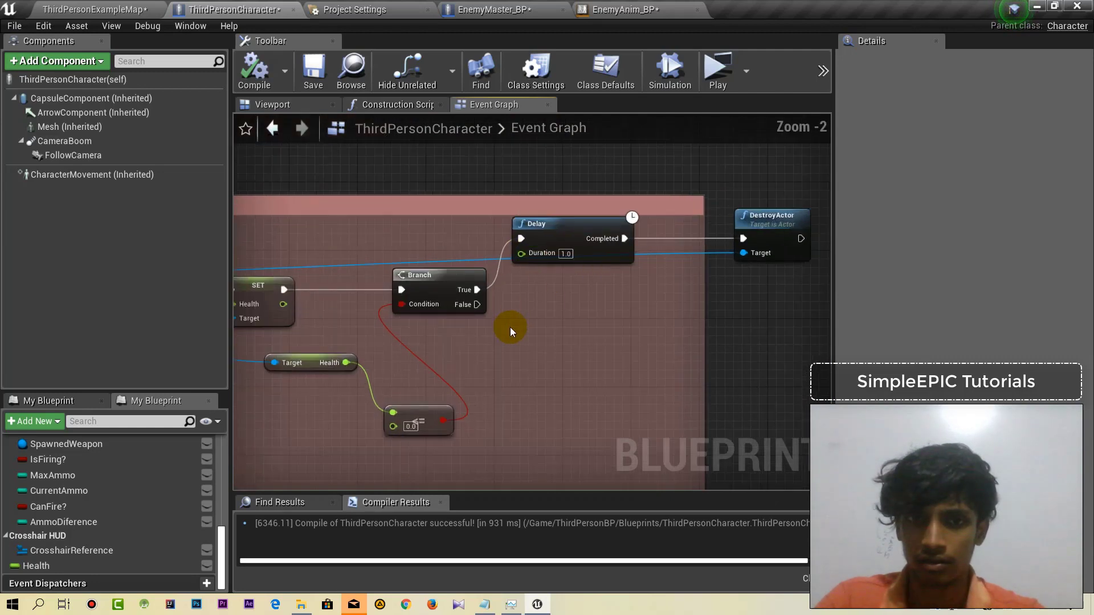
{"action": "mouse_move", "coordinate": [529, 347]}
{"action": "right_mouse_down"}
{"action": "mouse_move", "coordinate": [779, 262]}
{"action": "mouse_move", "coordinate": [536, 304]}
{"action": "right_mouse_up"}
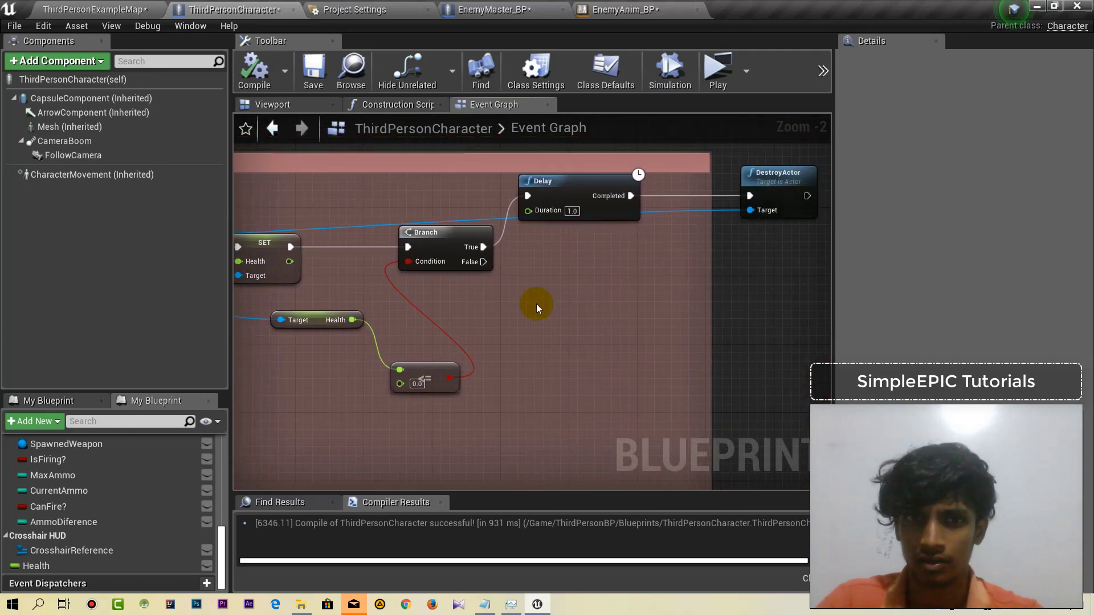
{"action": "scroll", "coordinate": [536, 308], "scroll_direction": "down", "scroll_amount": 6}
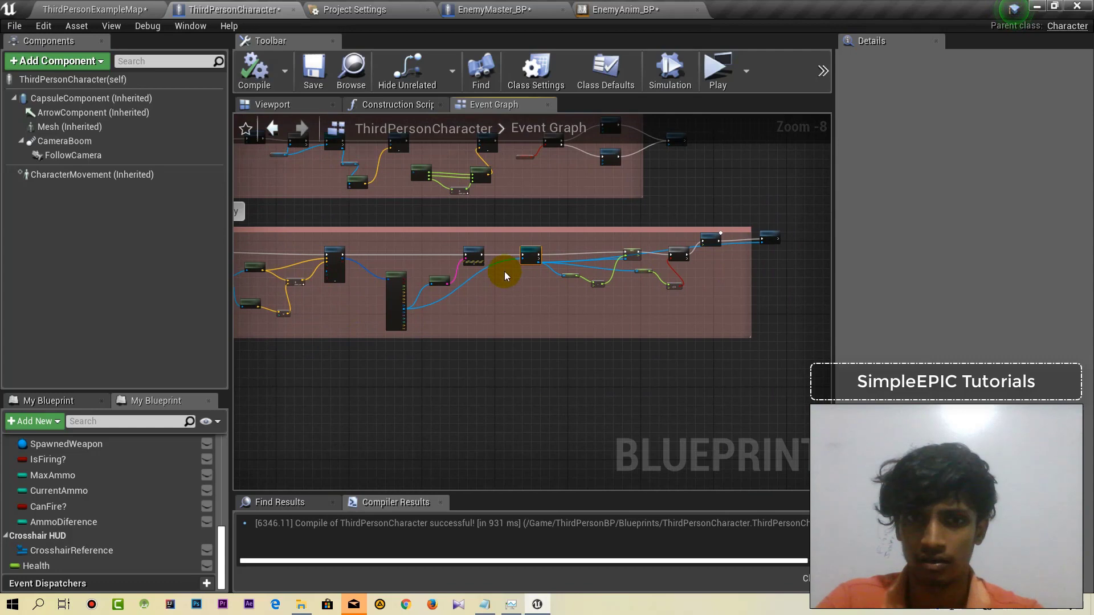
{"action": "scroll", "coordinate": [501, 266], "scroll_direction": "up", "scroll_amount": 6}
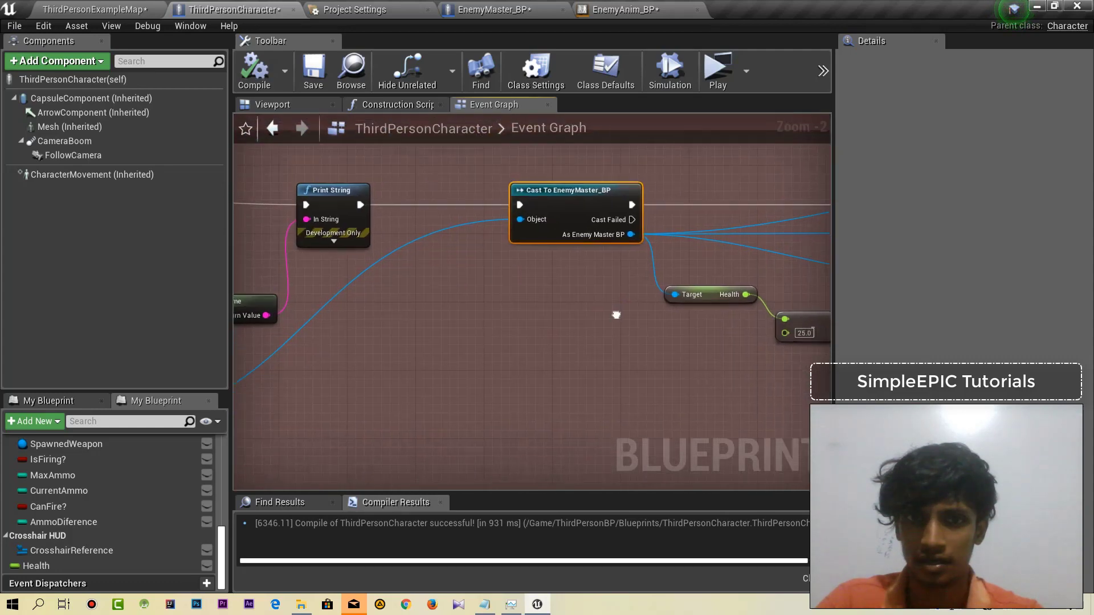
{"action": "mouse_move", "coordinate": [650, 326]}
{"action": "right_mouse_down"}
{"action": "mouse_move", "coordinate": [383, 317]}
{"action": "mouse_move", "coordinate": [808, 323]}
{"action": "mouse_move", "coordinate": [359, 290]}
{"action": "right_mouse_up"}
{"action": "scroll", "coordinate": [385, 326], "scroll_direction": "down", "scroll_amount": 3}
{"action": "scroll", "coordinate": [459, 242], "scroll_direction": "up", "scroll_amount": 4}
{"action": "right_click_drag", "start_coordinate": [650, 299], "coordinate": [596, 314]}
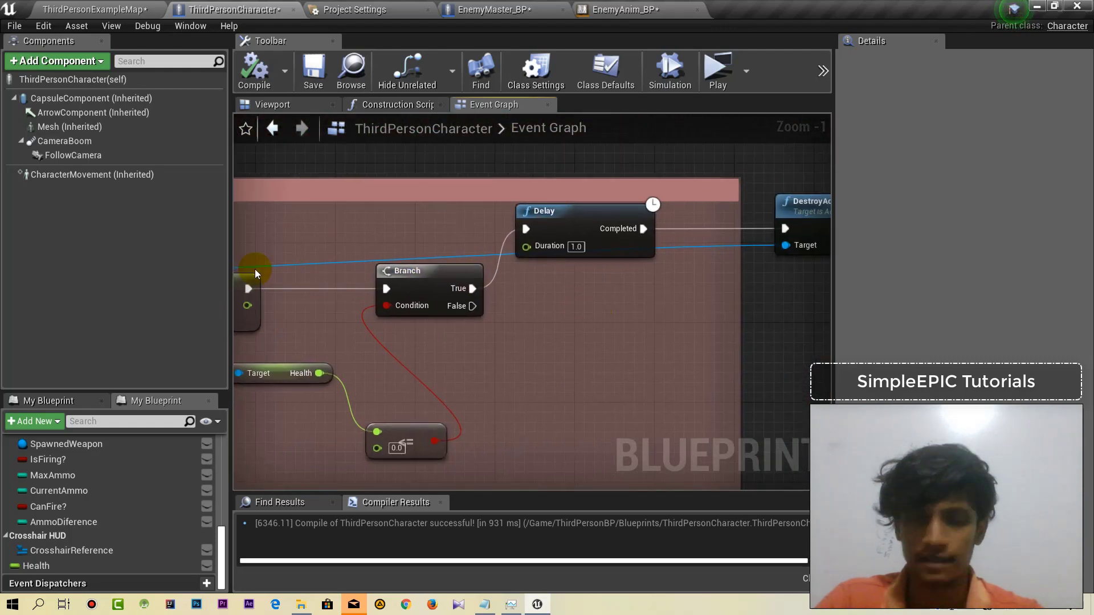
From Content > Enemies, drop an EnemyMaster_BP enemy onto the green arena floor.
{"action": "left_click", "coordinate": [86, 9]}
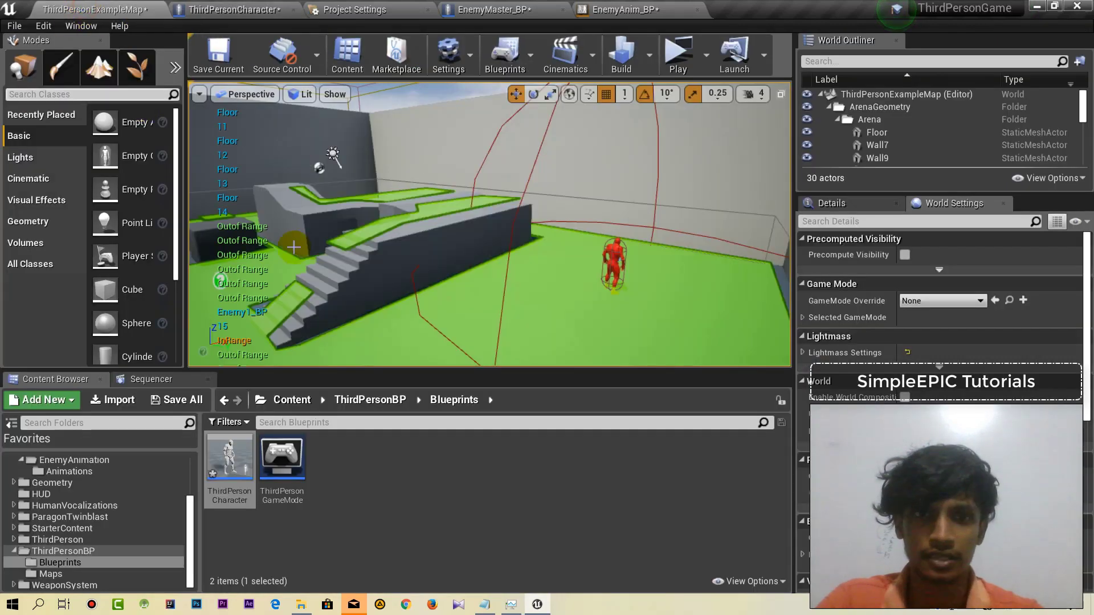
{"action": "left_click", "coordinate": [282, 400]}
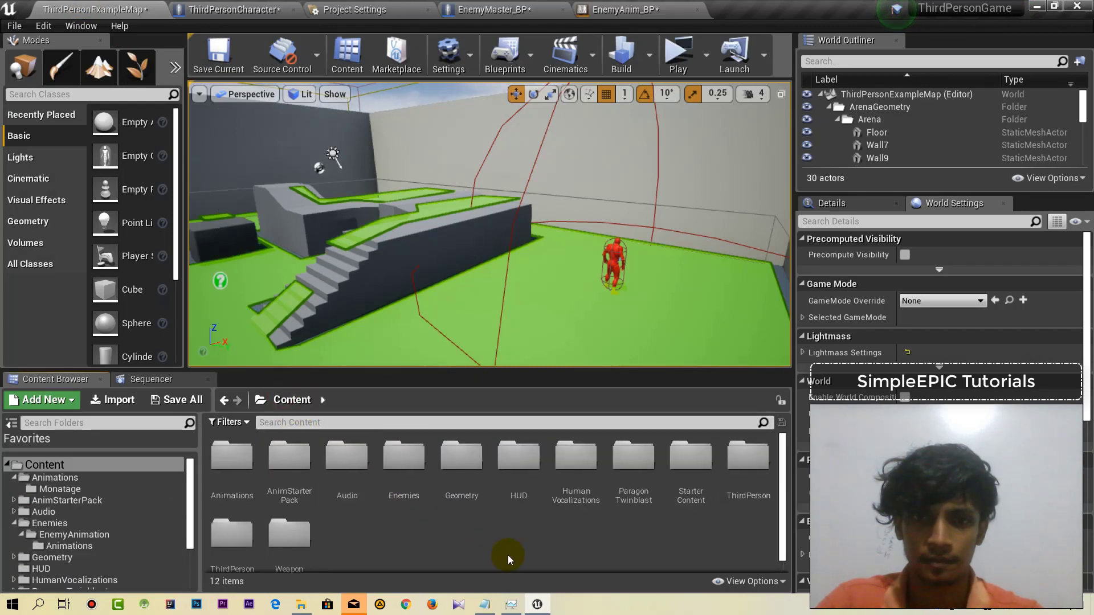
{"action": "double_click", "coordinate": [395, 458]}
{"action": "right_click_drag", "start_coordinate": [480, 358], "coordinate": [433, 296]}
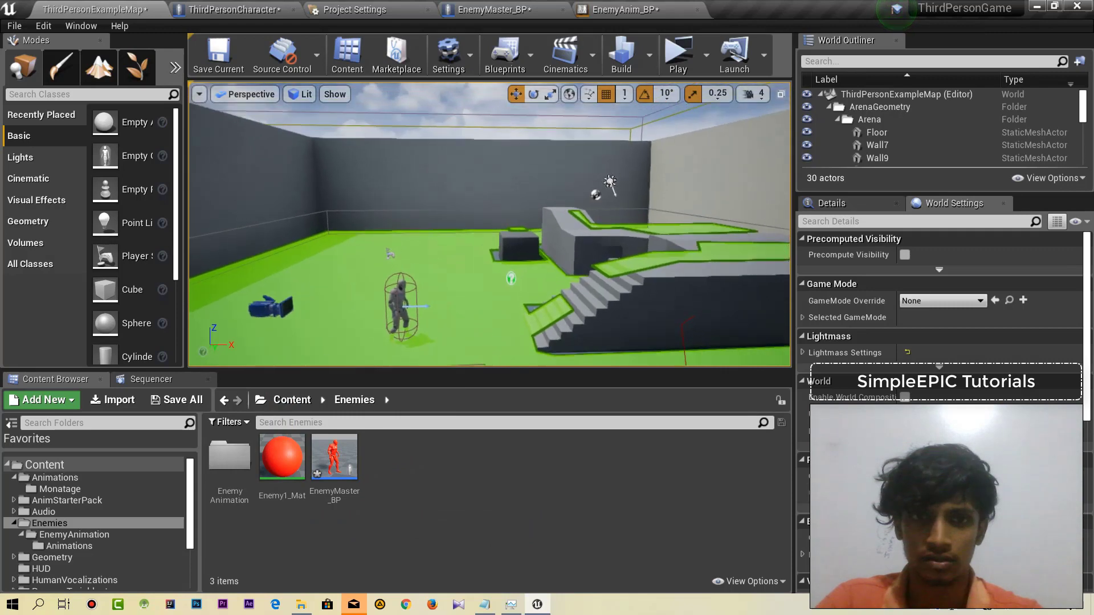
{"action": "left_click_drag", "start_coordinate": [353, 459], "coordinate": [454, 345]}
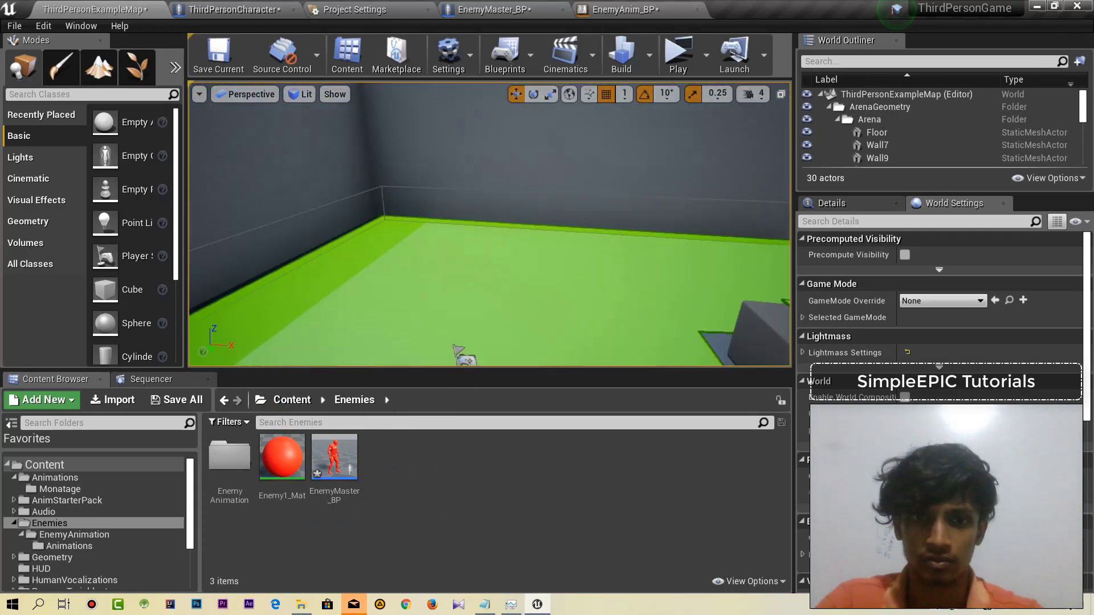
{"action": "left_click_drag", "start_coordinate": [360, 459], "coordinate": [454, 262]}
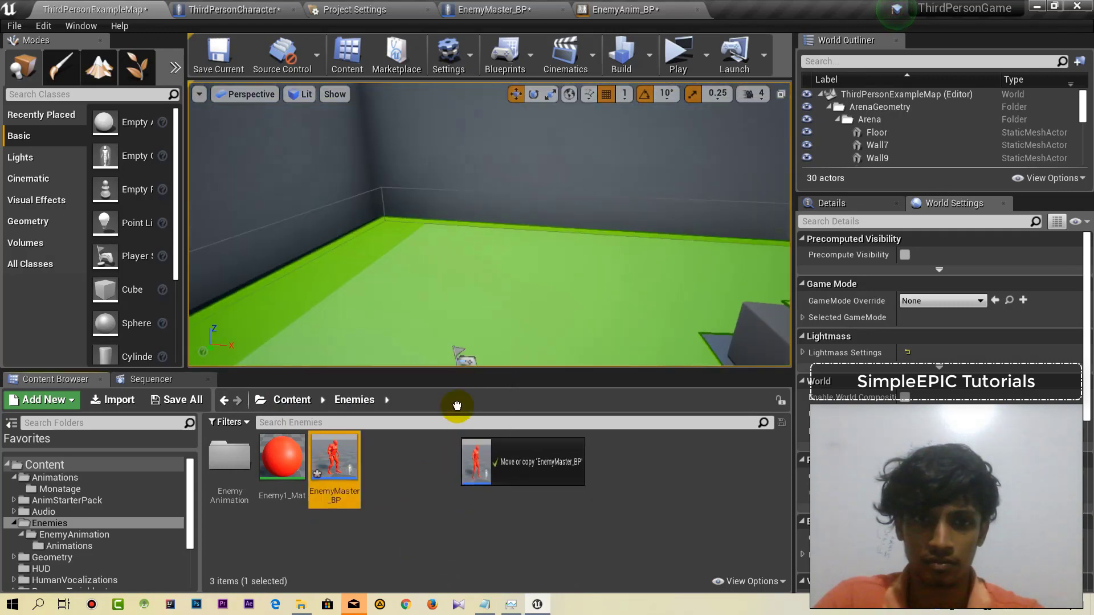
{"action": "left_click", "coordinate": [431, 259]}
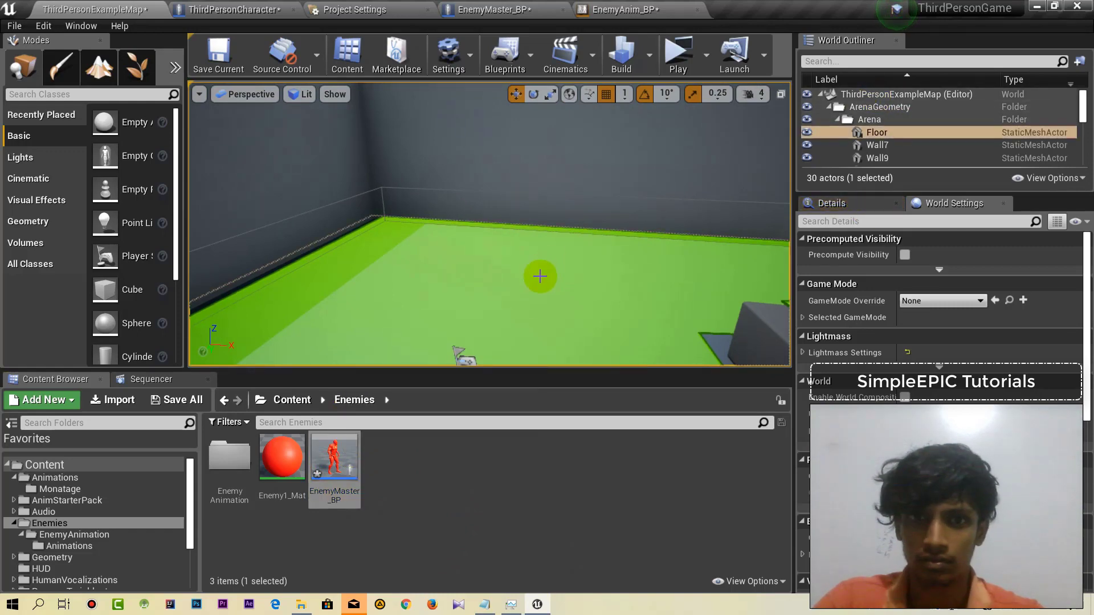
{"action": "mouse_move", "coordinate": [537, 273]}
{"action": "left_mouse_down"}
{"action": "mouse_move", "coordinate": [537, 297]}
{"action": "mouse_move", "coordinate": [576, 267]}
{"action": "left_mouse_up"}
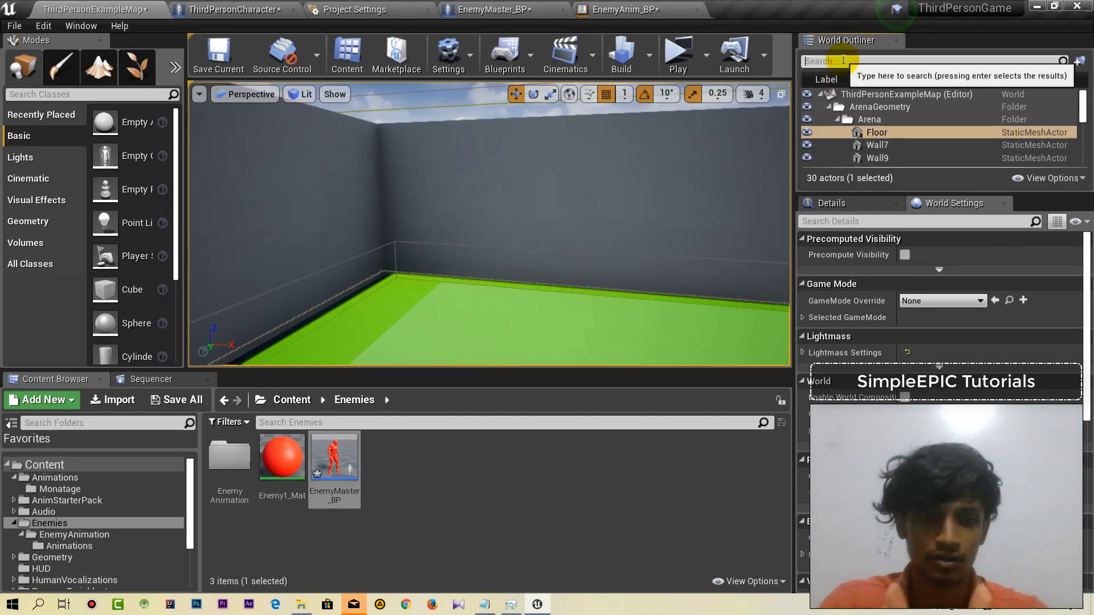
{"action": "type", "text": "ene"}
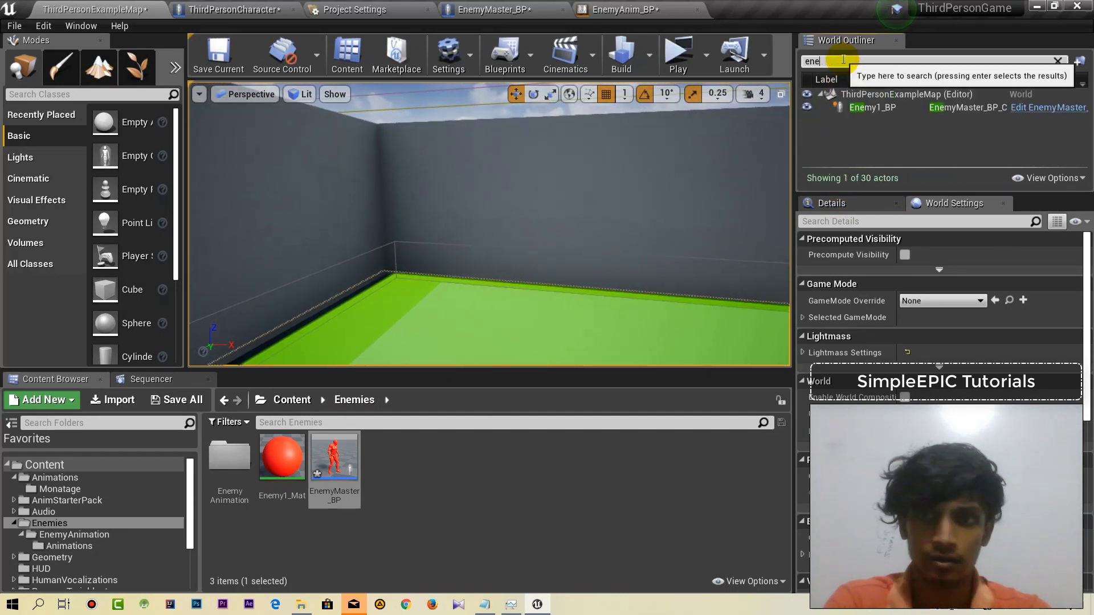
{"action": "left_click_drag", "start_coordinate": [336, 458], "coordinate": [454, 308]}
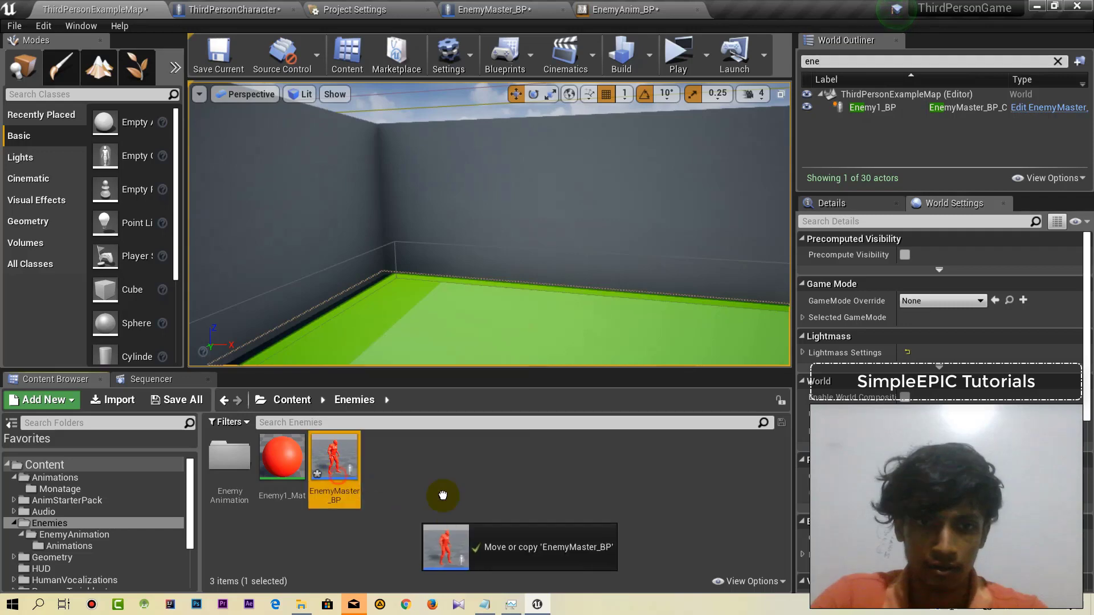
Place a second enemy, EnemyMaster_BP2, on the raised platform by the ramp.
{"action": "right_click_drag", "start_coordinate": [454, 307], "coordinate": [757, 196]}
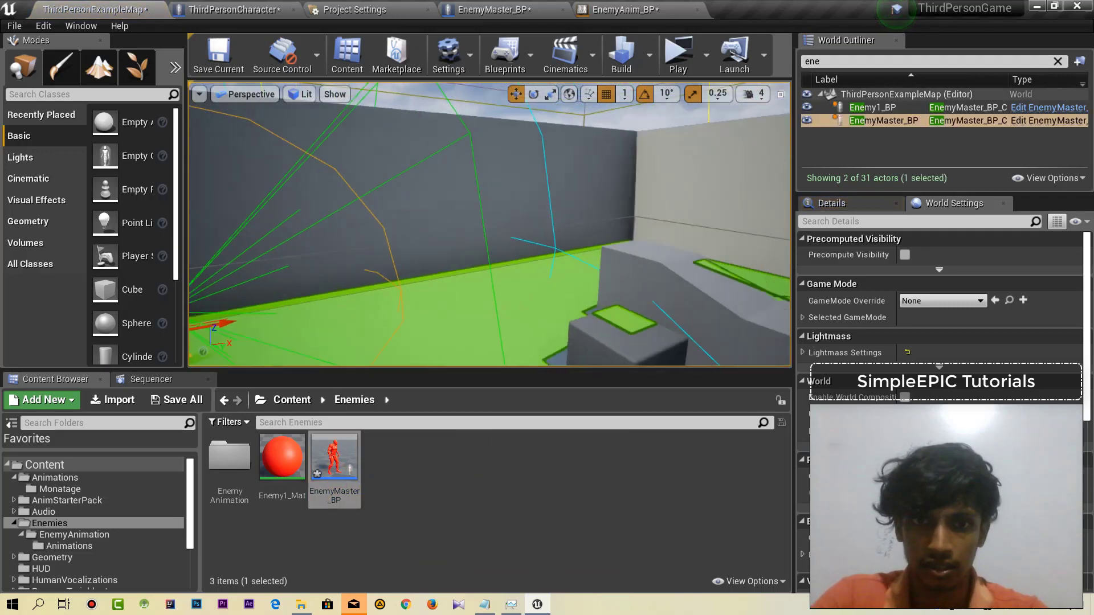
{"action": "right_click_drag", "start_coordinate": [490, 228], "coordinate": [468, 234]}
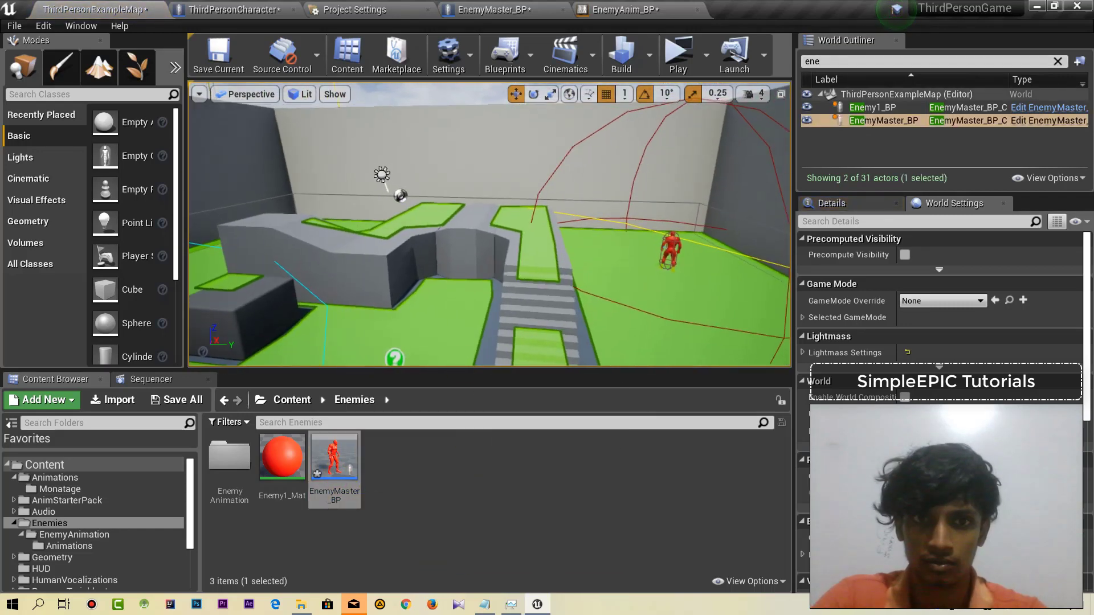
{"action": "mouse_move", "coordinate": [334, 461]}
{"action": "left_mouse_down"}
{"action": "mouse_move", "coordinate": [381, 476]}
{"action": "mouse_move", "coordinate": [410, 263]}
{"action": "left_mouse_up"}
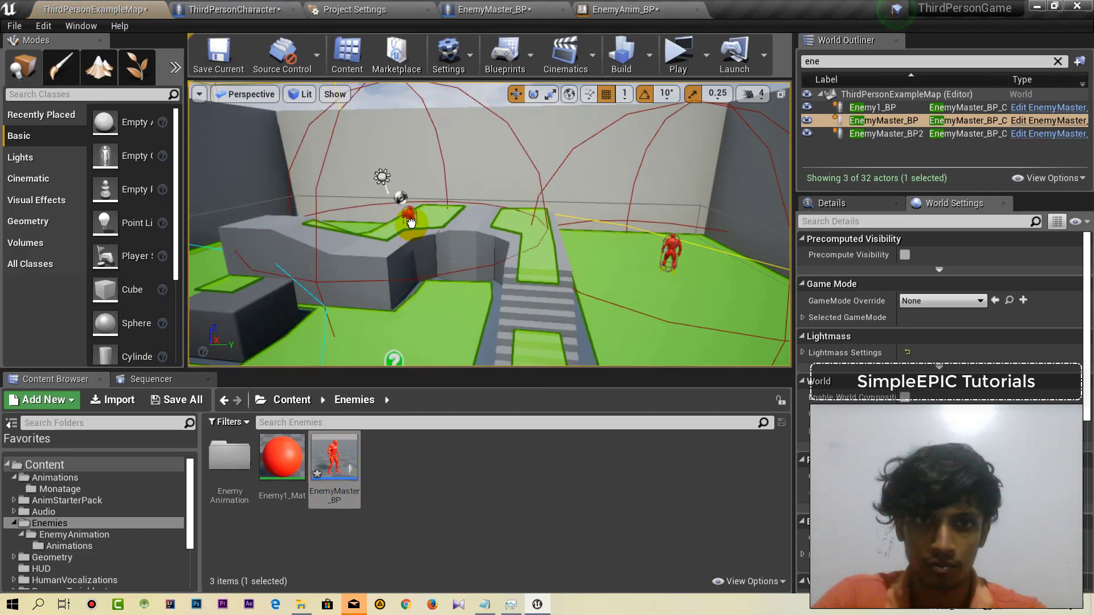
{"action": "left_click_drag", "start_coordinate": [412, 222], "coordinate": [414, 224]}
Launch the level as a Standalone Game and shoot the first red enemy until it dies.
{"action": "left_click", "coordinate": [705, 52]}
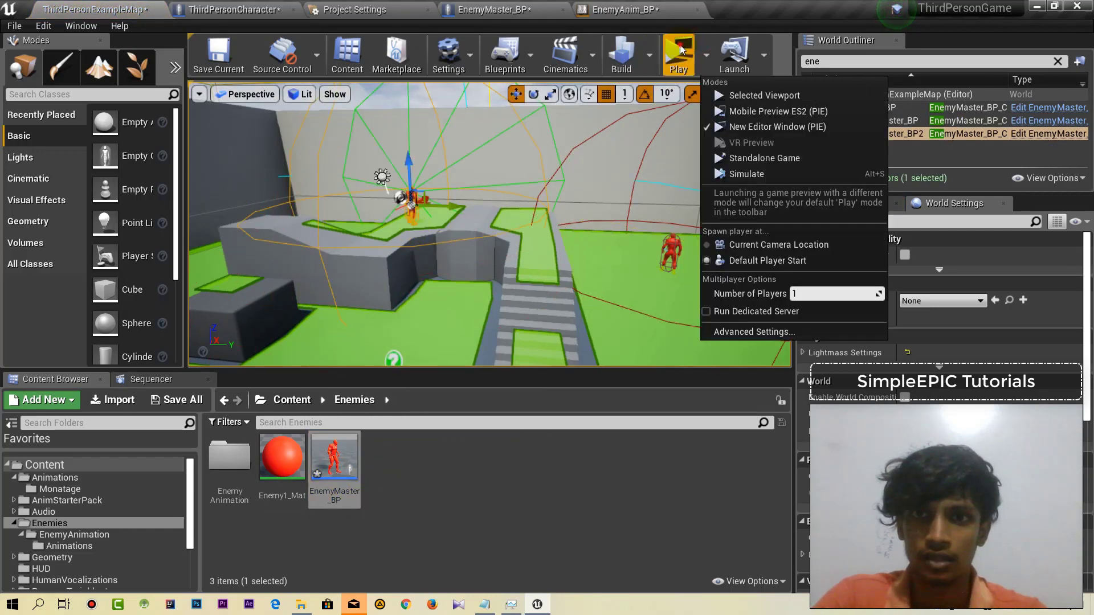
{"action": "left_click", "coordinate": [741, 126]}
{"action": "key", "text": "w"}
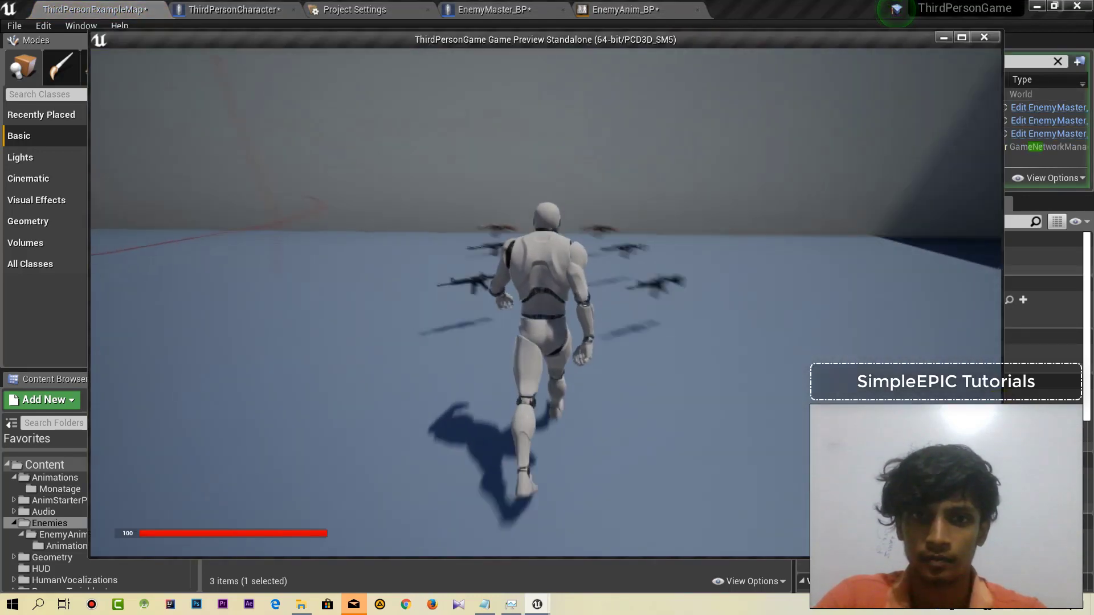
{"action": "left_click", "coordinate": [545, 303]}
{"action": "left_click", "coordinate": [545, 302]}
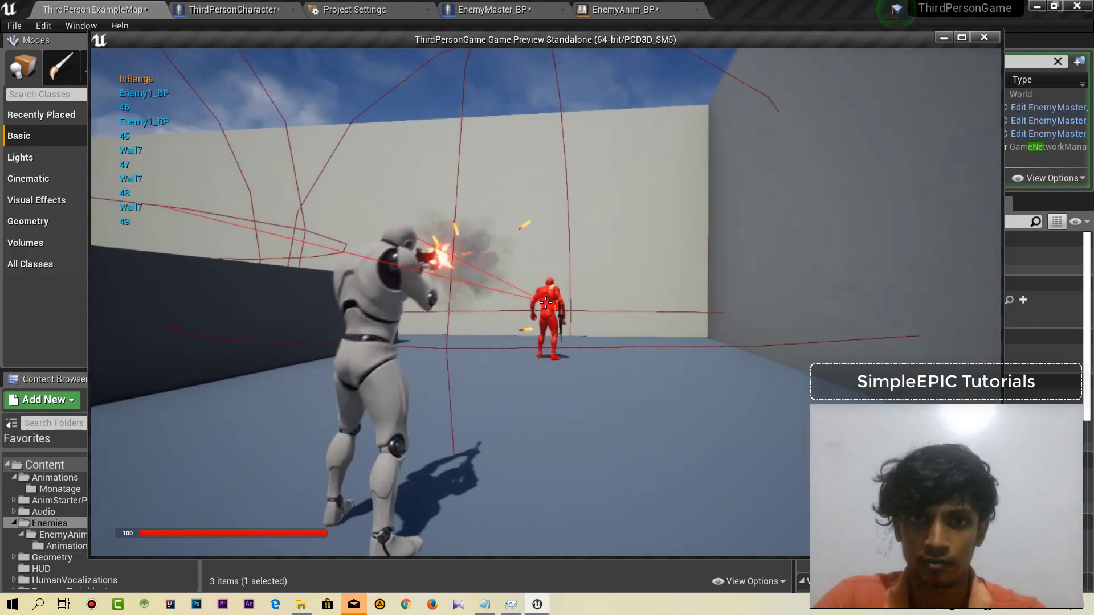
{"action": "left_click", "coordinate": [545, 302]}
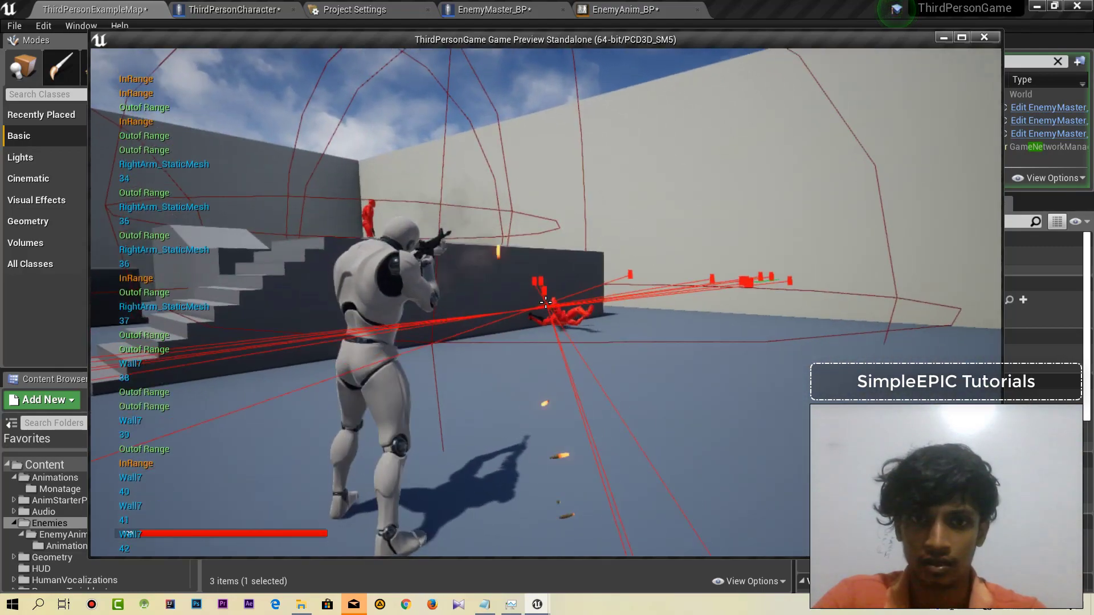
Advance and shoot the enemies near the stairs and platform, then end play with Esc.
{"action": "key", "text": "w"}
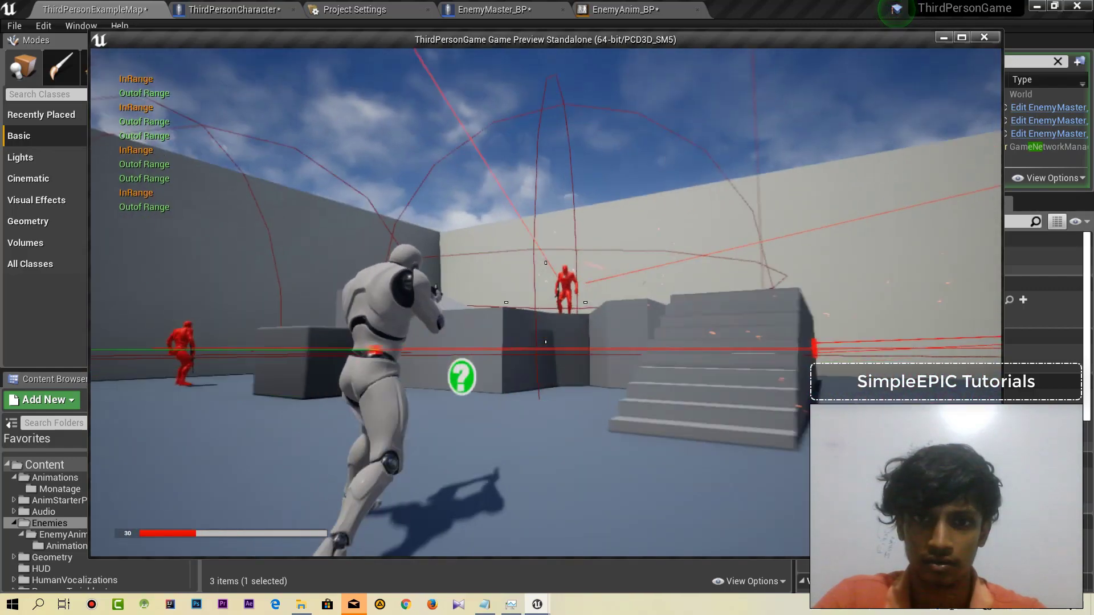
{"action": "left_click", "coordinate": [545, 302]}
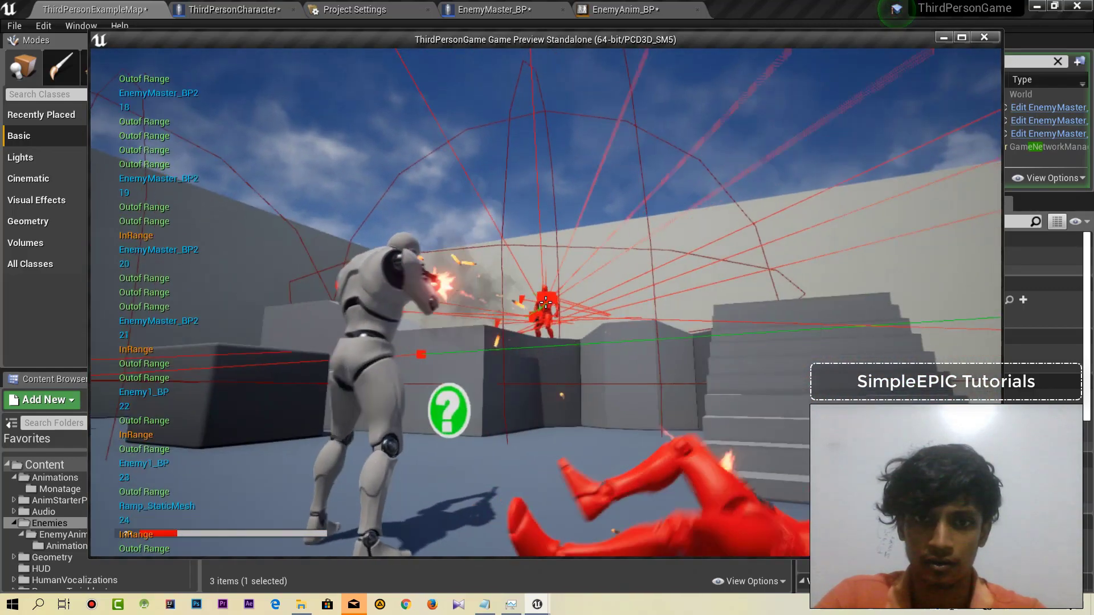
{"action": "left_click", "coordinate": [545, 302]}
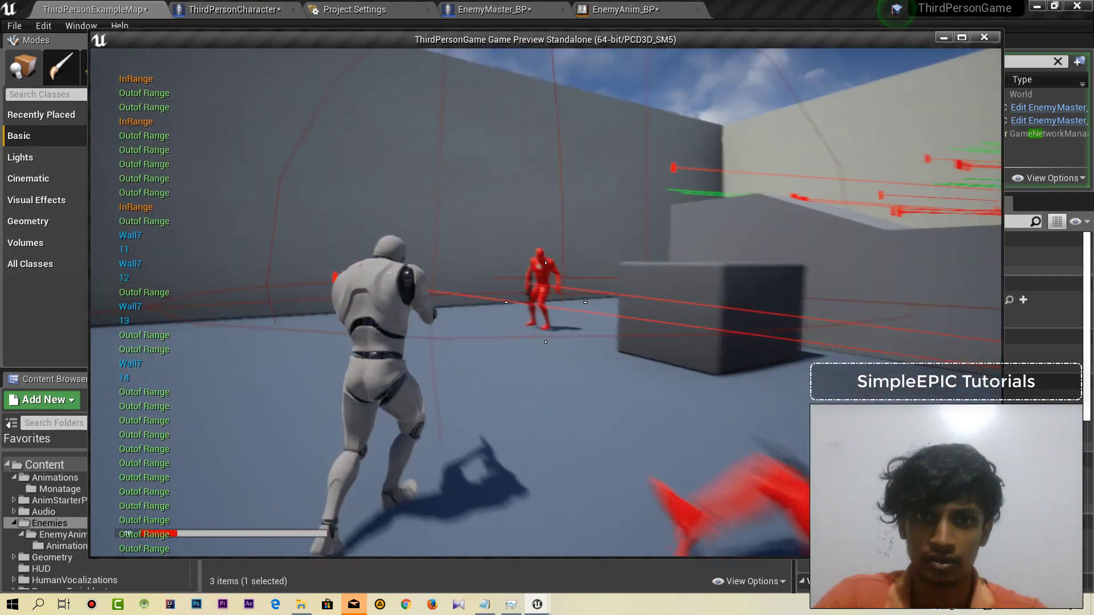
{"action": "left_click", "coordinate": [545, 303]}
{"action": "left_click", "coordinate": [545, 302]}
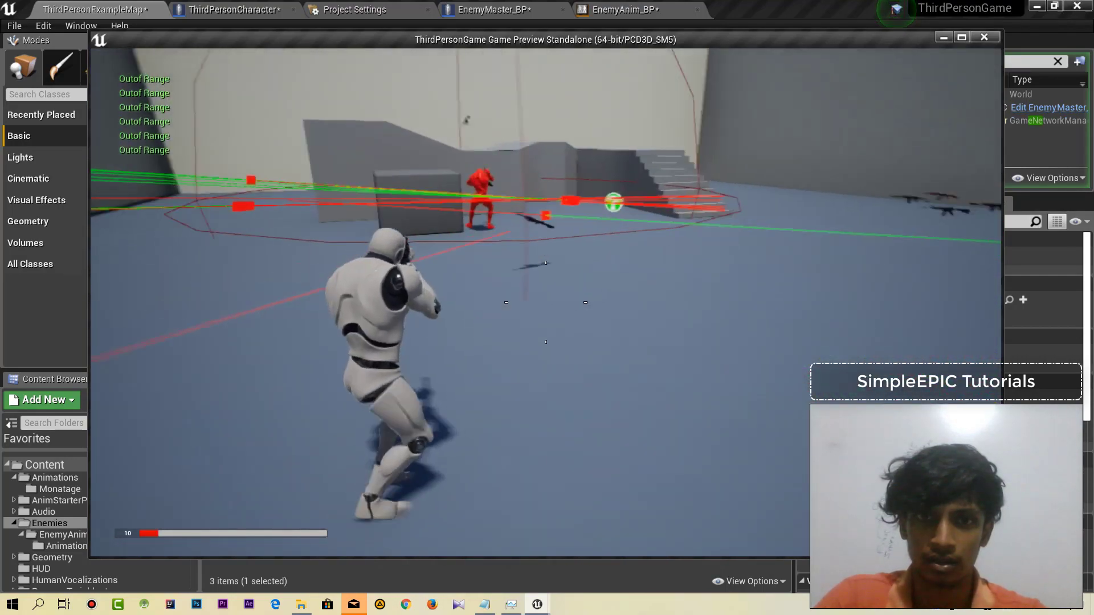
{"action": "left_click", "coordinate": [545, 303]}
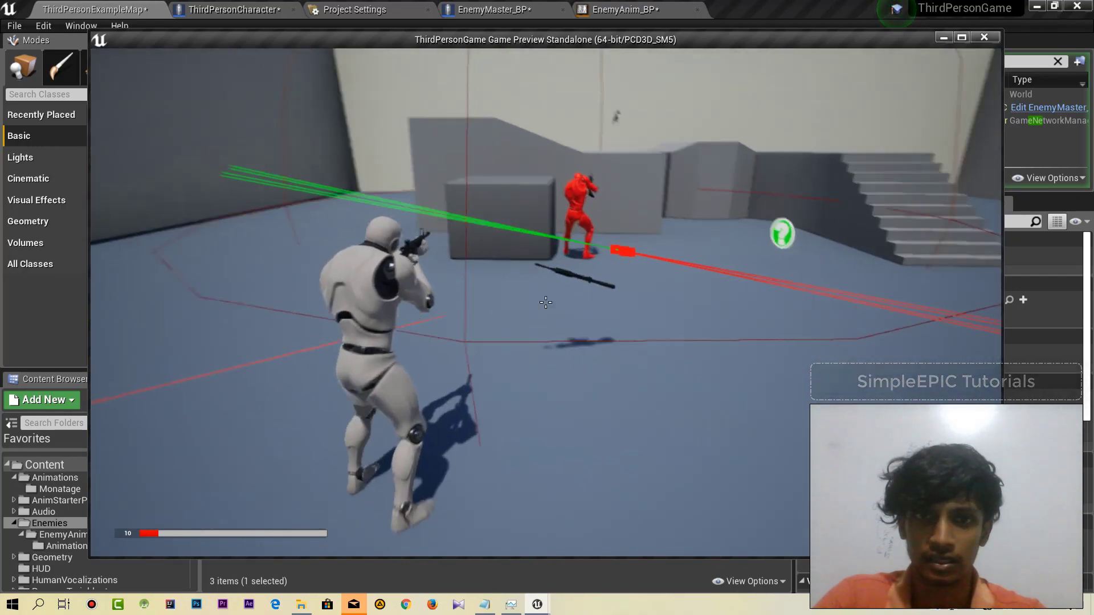
{"action": "left_click", "coordinate": [545, 303]}
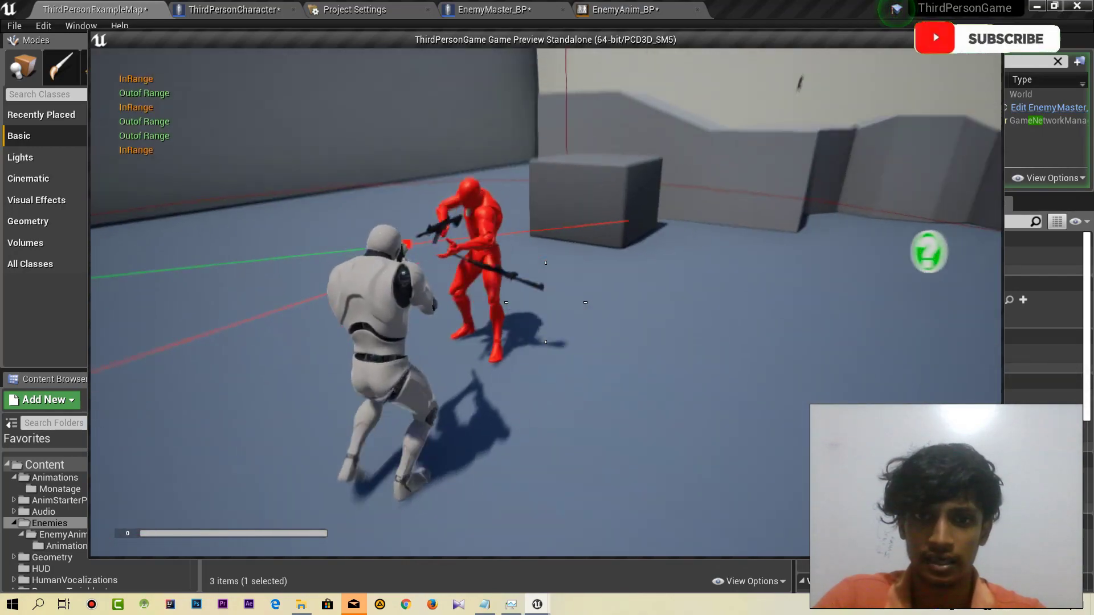
{"action": "left_click", "coordinate": [545, 303]}
{"action": "key", "text": "Escape"}
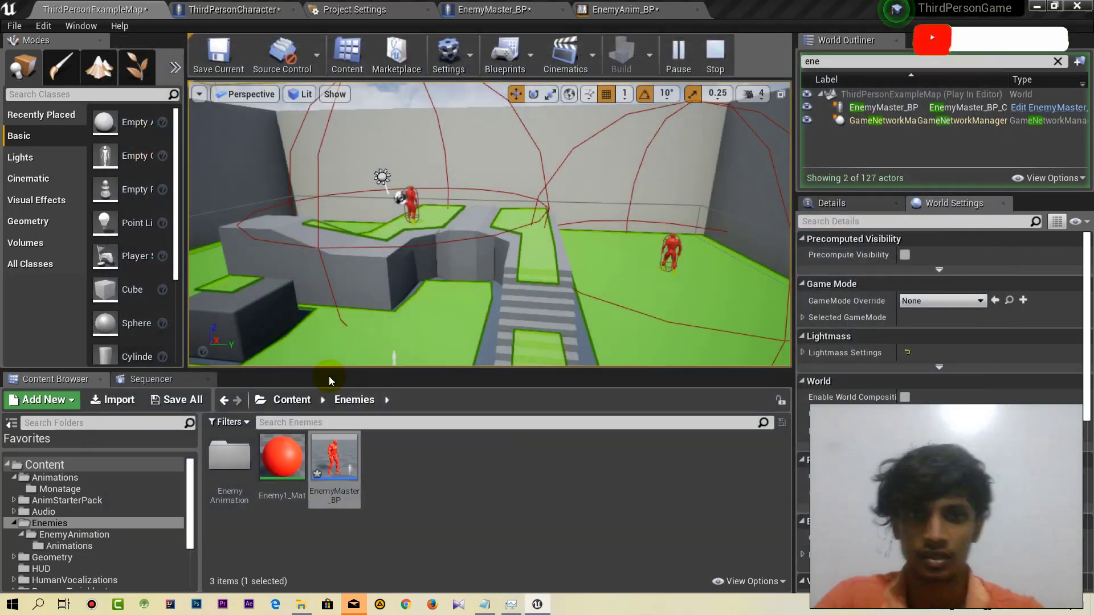
Close the Message Log and pan through EnemyMaster_BP's Movement, Look at Turning and Range groups.
{"action": "left_click", "coordinate": [1080, 8]}
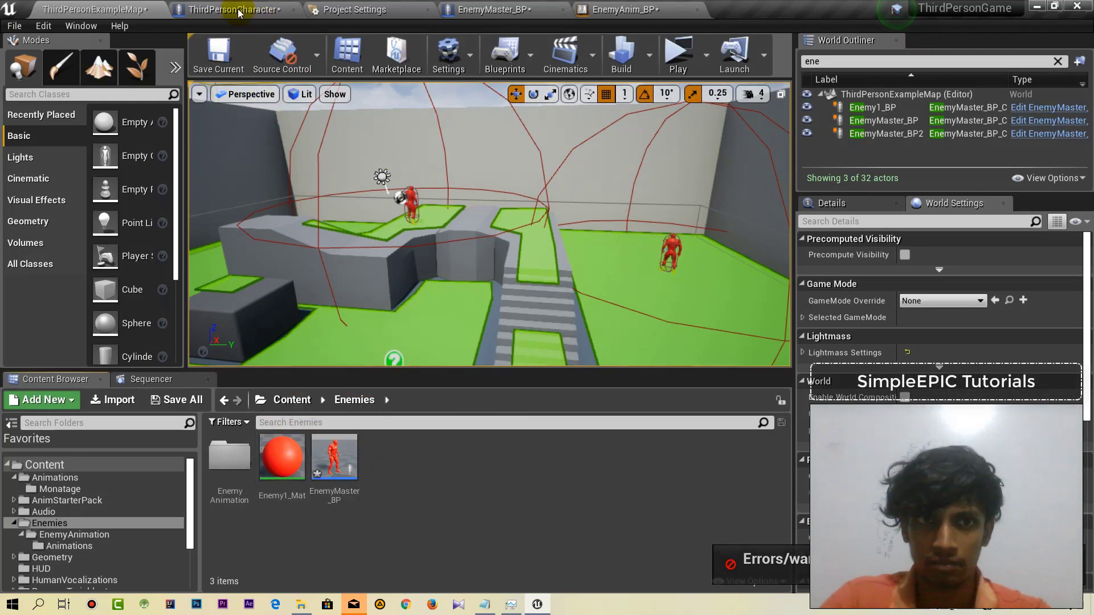
{"action": "left_click", "coordinate": [501, 16]}
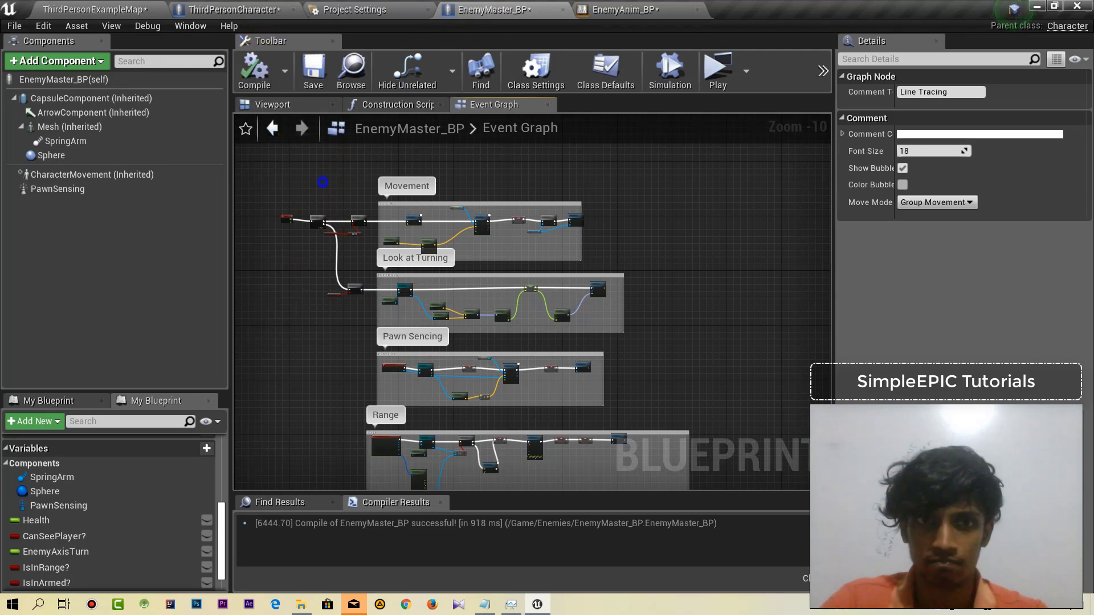
{"action": "right_click_drag", "start_coordinate": [322, 182], "coordinate": [307, 194]}
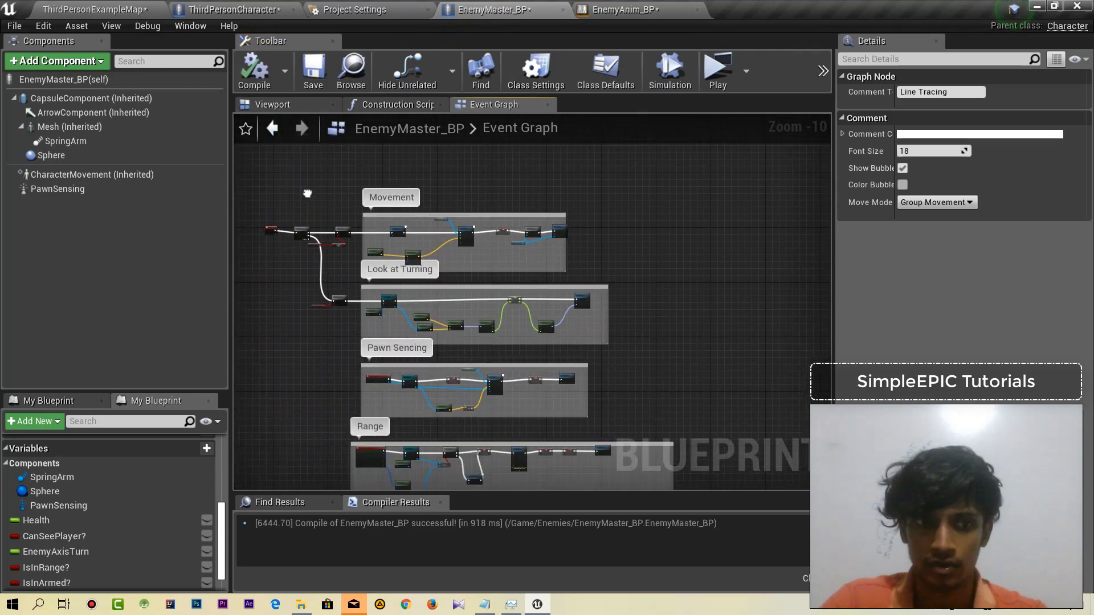
{"action": "right_click_drag", "start_coordinate": [567, 275], "coordinate": [586, 242]}
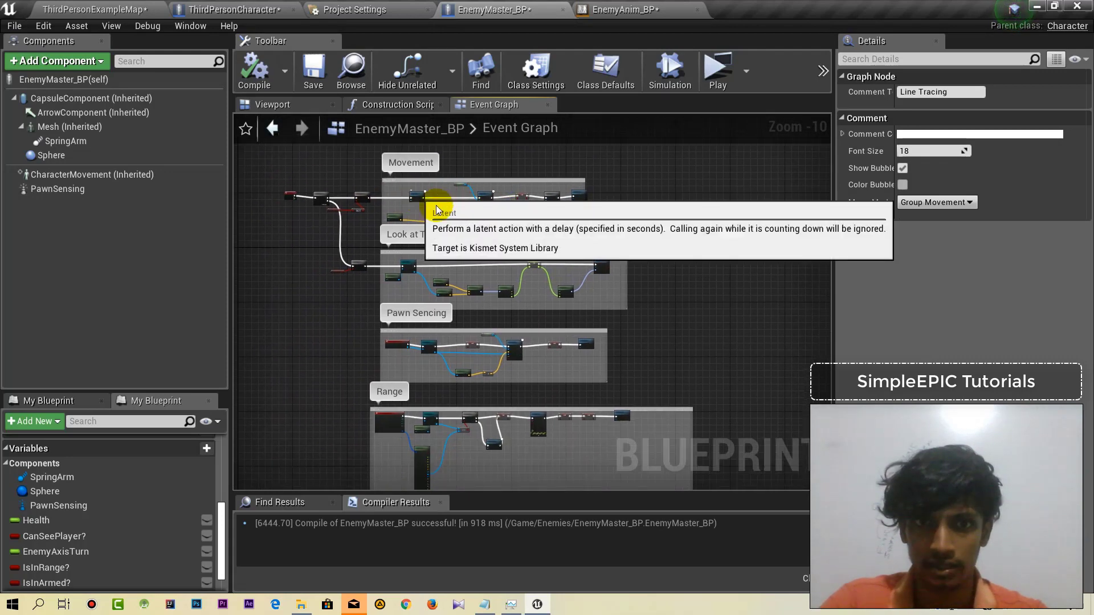
{"action": "mouse_move", "coordinate": [517, 244]}
{"action": "right_mouse_down"}
{"action": "mouse_move", "coordinate": [586, 264]}
{"action": "mouse_move", "coordinate": [574, 287]}
{"action": "right_mouse_up"}
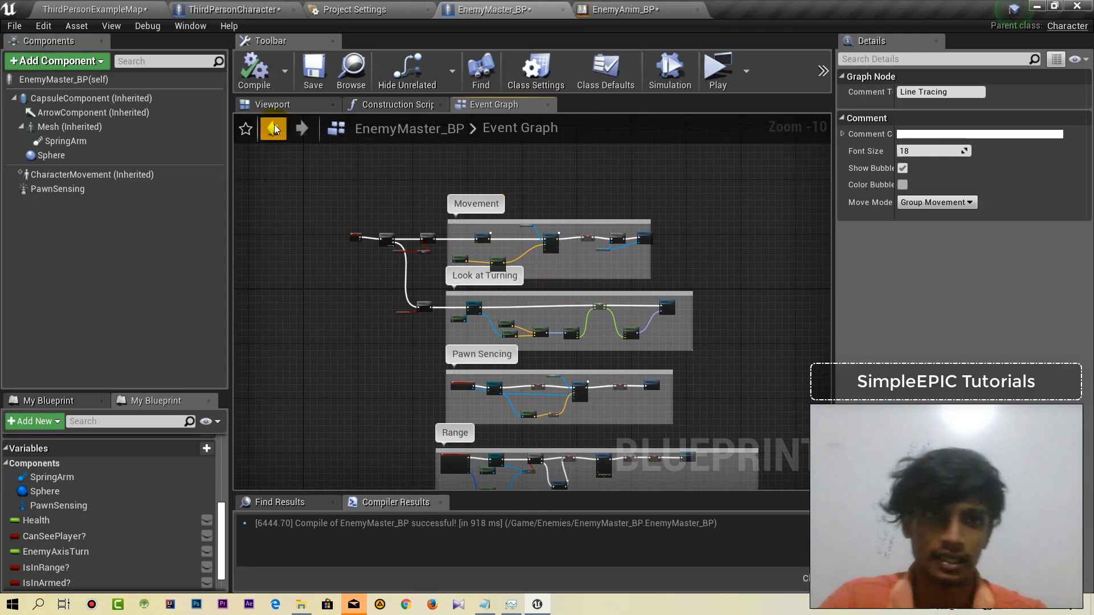
In ThirdPersonCharacter, delete the Delay node and wire Branch True directly into DestroyActor.
{"action": "left_click", "coordinate": [313, 162]}
{"action": "left_click", "coordinate": [218, 7]}
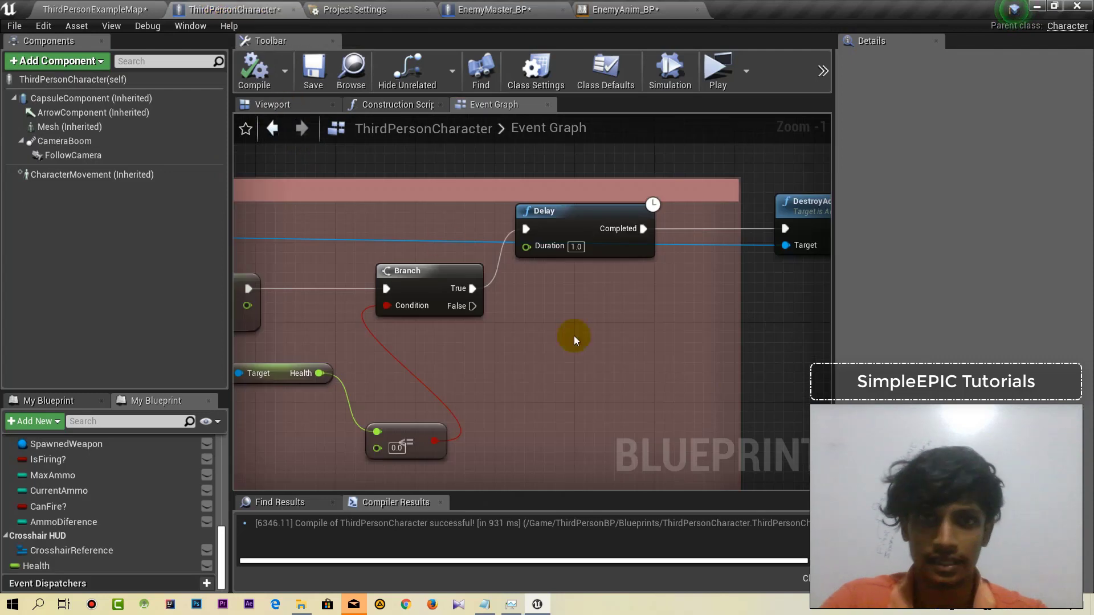
{"action": "scroll", "coordinate": [539, 298], "scroll_direction": "up", "scroll_amount": 1}
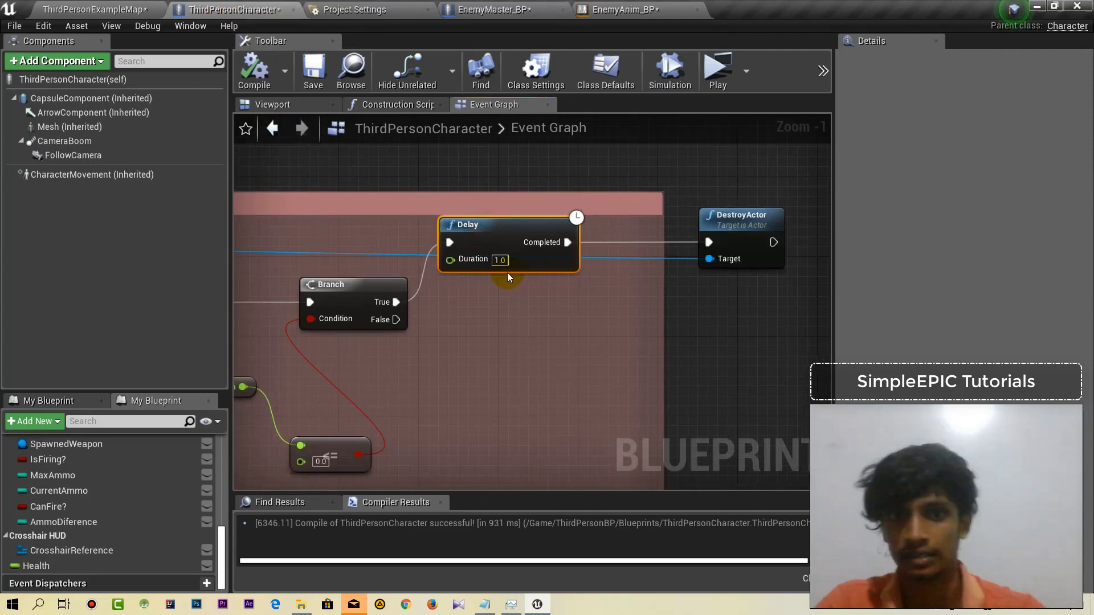
{"action": "key", "text": "Delete"}
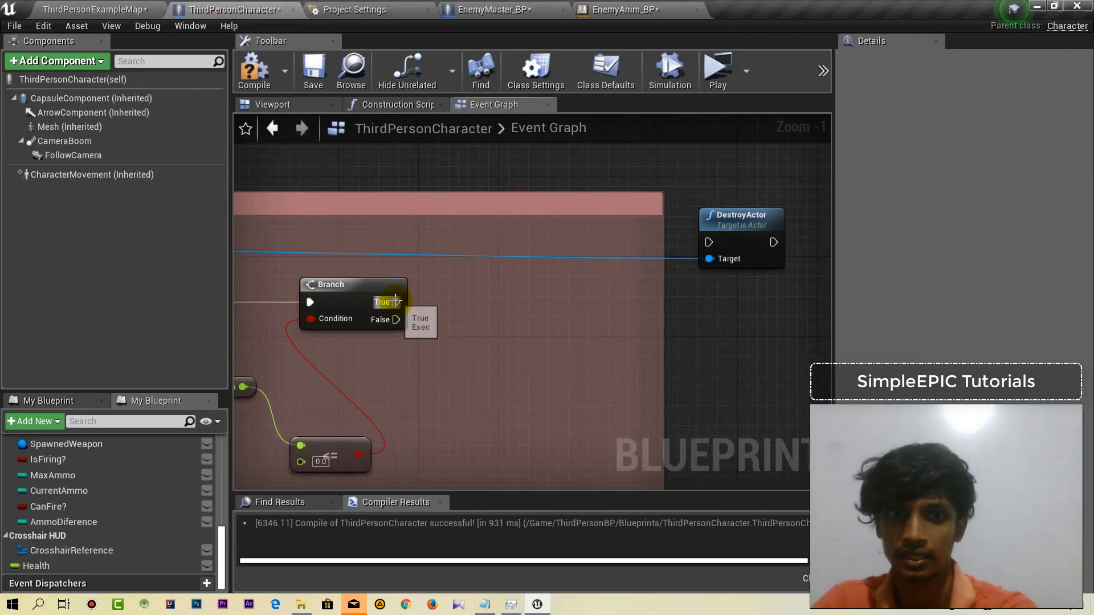
{"action": "left_click_drag", "start_coordinate": [706, 242], "coordinate": [561, 229]}
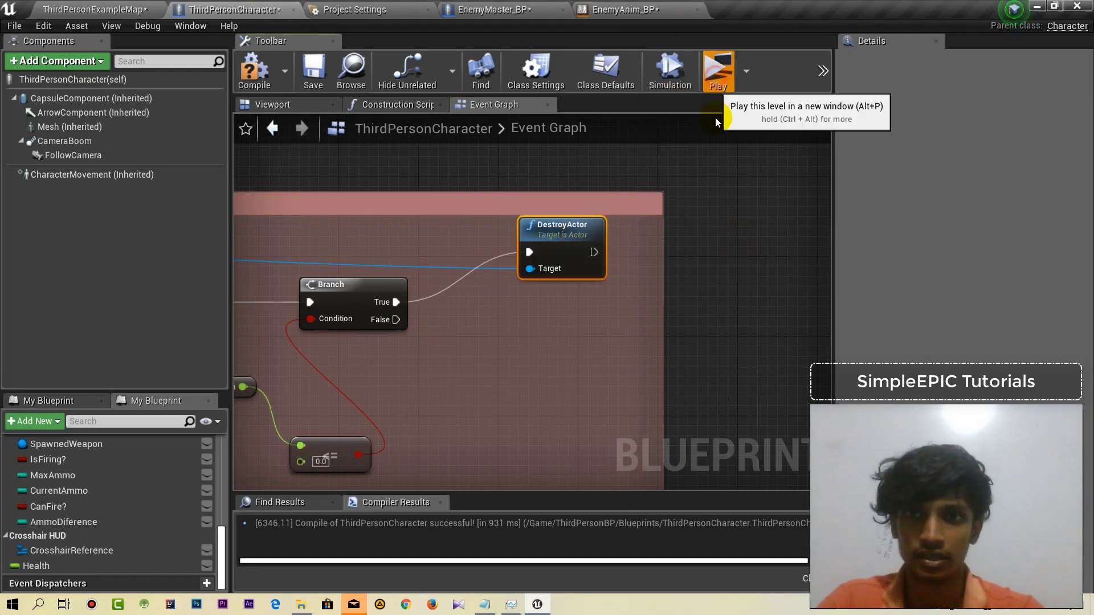
{"action": "key", "text": "alt+p"}
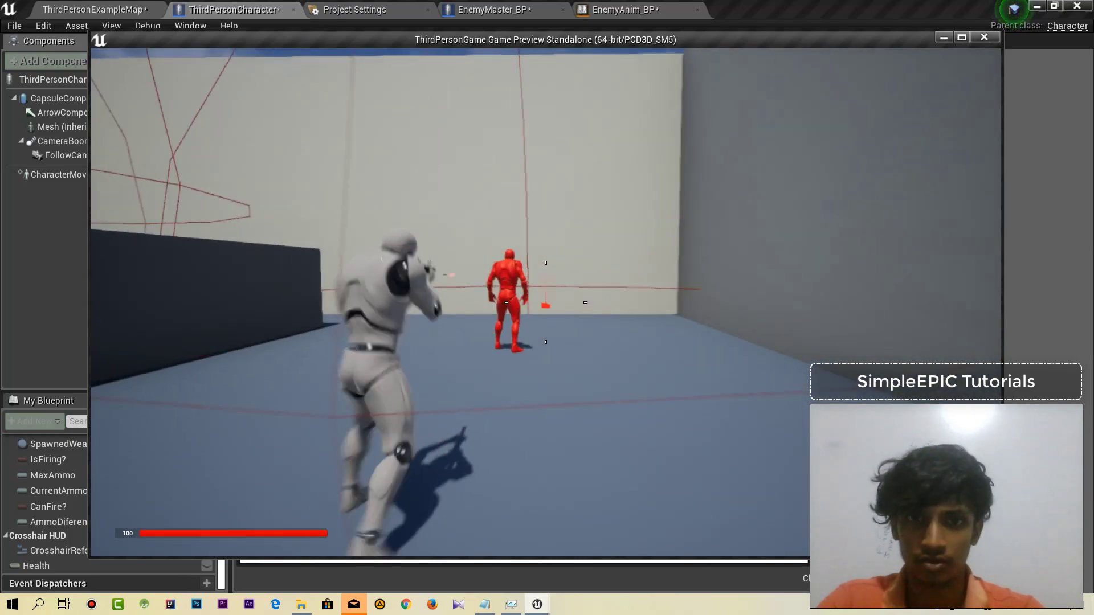
{"action": "left_click", "coordinate": [545, 304]}
{"action": "key", "text": "w"}
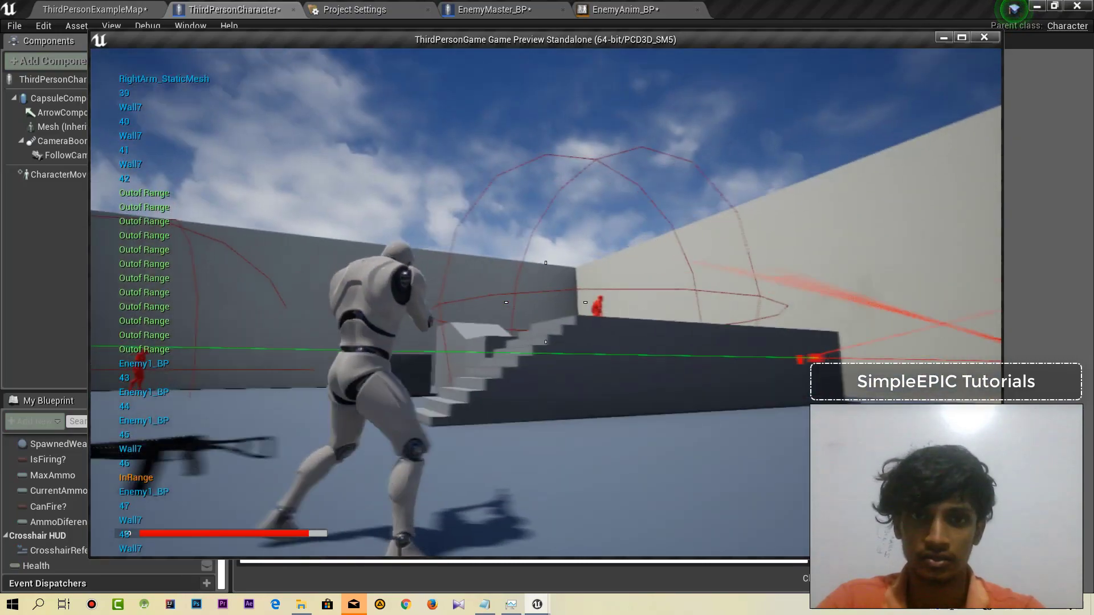
{"action": "left_click", "coordinate": [545, 302]}
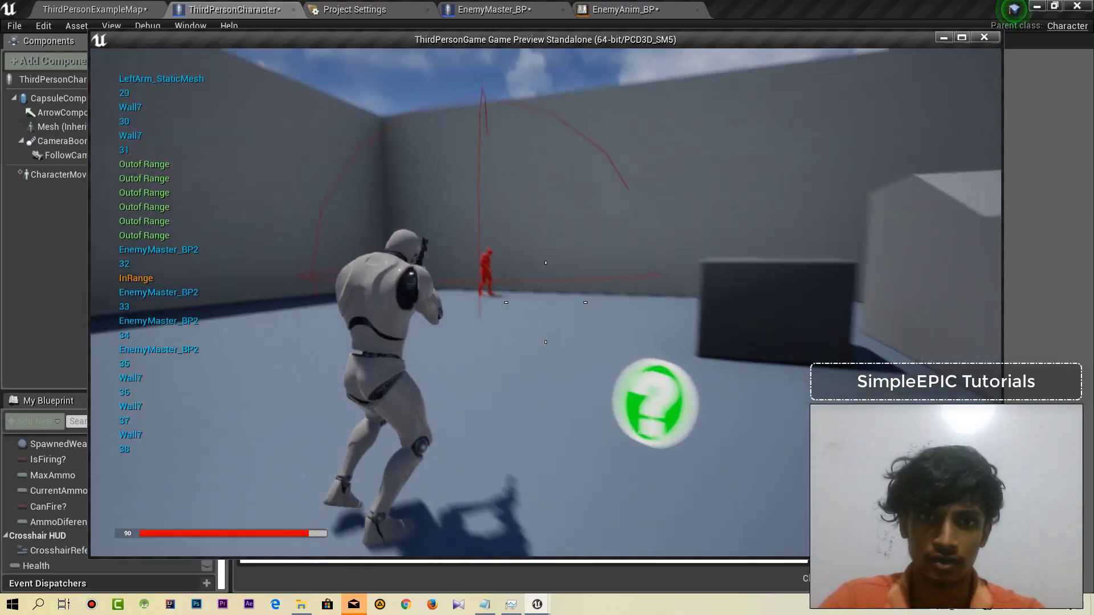
{"action": "left_click", "coordinate": [546, 302]}
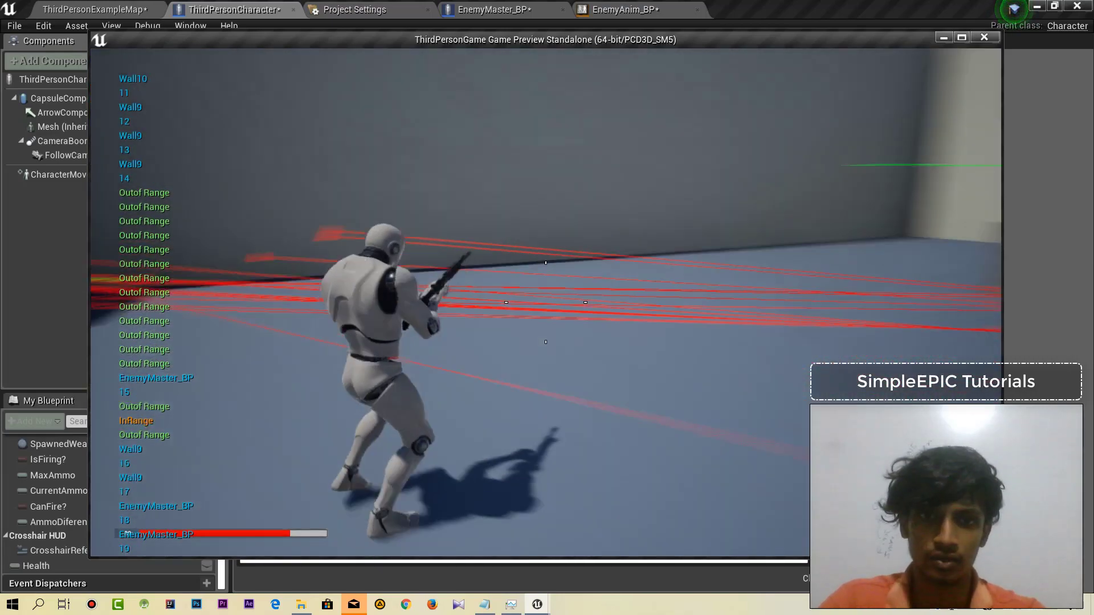
{"action": "key", "text": "Escape"}
{"action": "right_click_drag", "start_coordinate": [496, 341], "coordinate": [486, 330]}
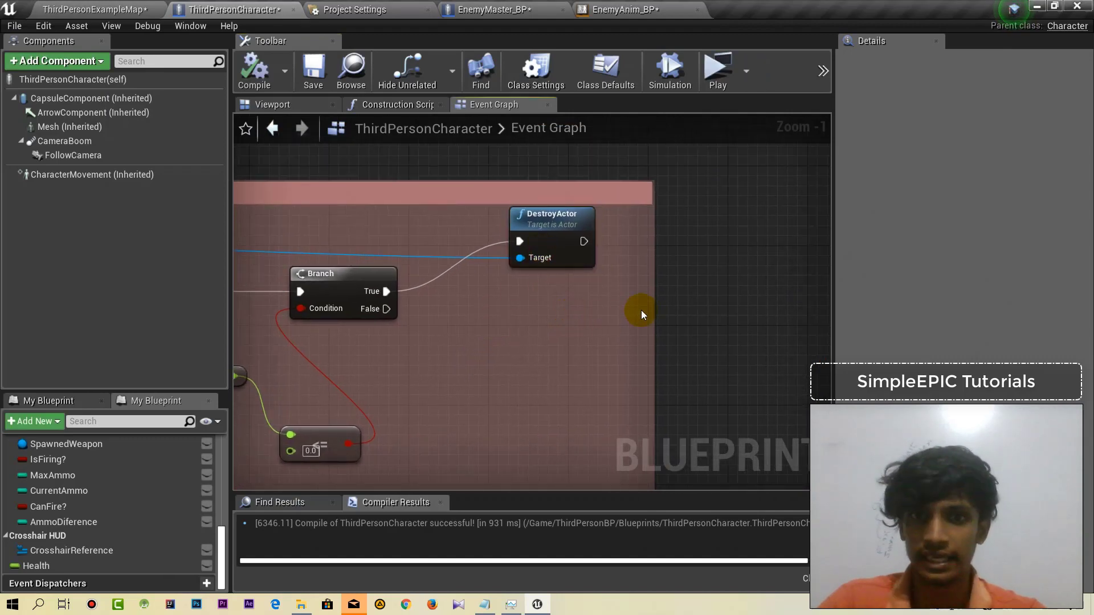
Nudge the DestroyActor node and frame it beside the Health SET and Branch nodes.
{"action": "right_click_drag", "start_coordinate": [518, 323], "coordinate": [598, 283]}
{"action": "scroll", "coordinate": [598, 283], "scroll_direction": "down", "scroll_amount": 2}
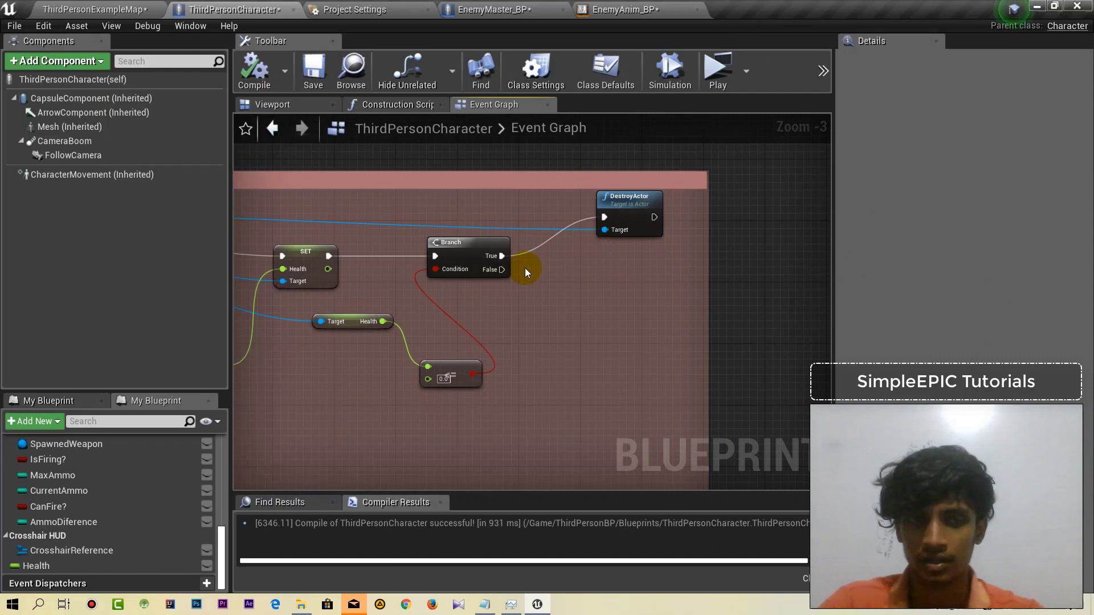
{"action": "left_click_drag", "start_coordinate": [623, 220], "coordinate": [646, 220]}
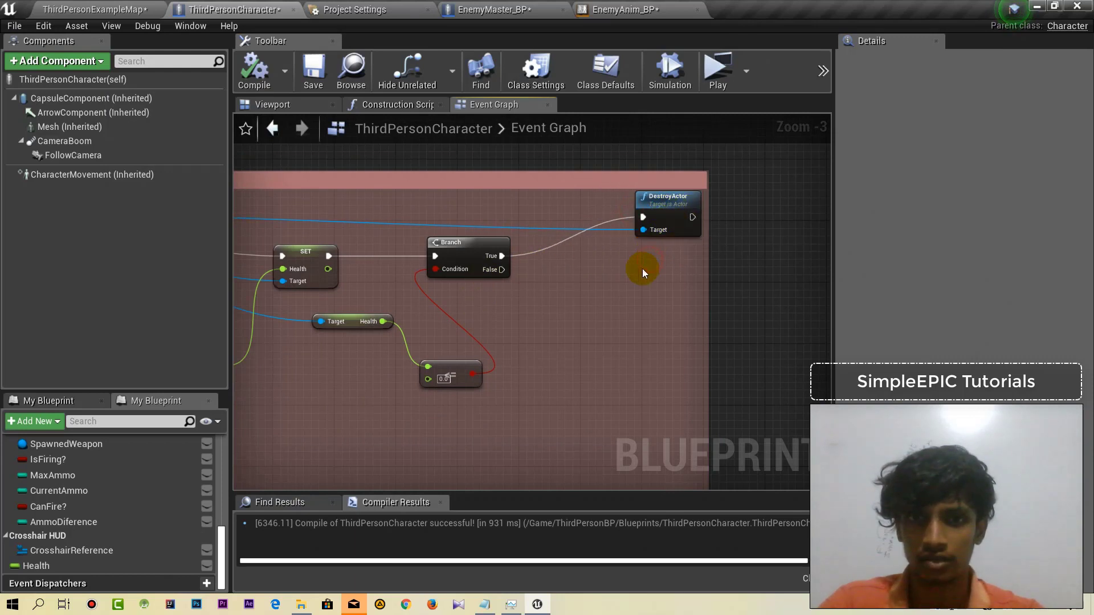
{"action": "right_click_drag", "start_coordinate": [642, 269], "coordinate": [638, 258]}
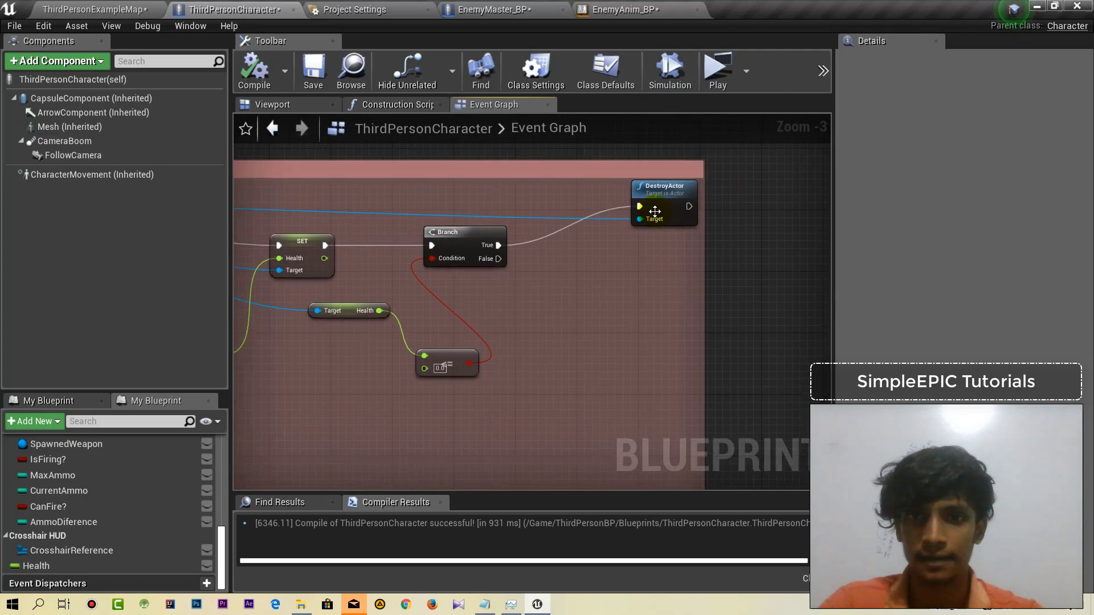
{"action": "left_click_drag", "start_coordinate": [655, 212], "coordinate": [631, 219]}
{"action": "left_click", "coordinate": [610, 247]}
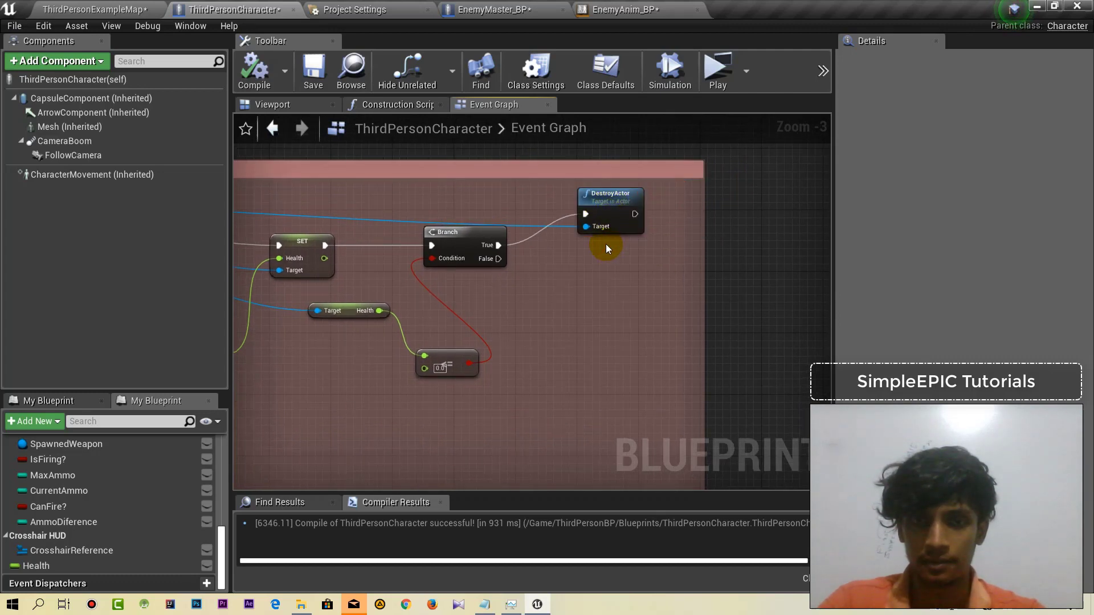
{"action": "scroll", "coordinate": [600, 252], "scroll_direction": "down", "scroll_amount": 1}
{"action": "scroll", "coordinate": [722, 234], "scroll_direction": "down", "scroll_amount": 2}
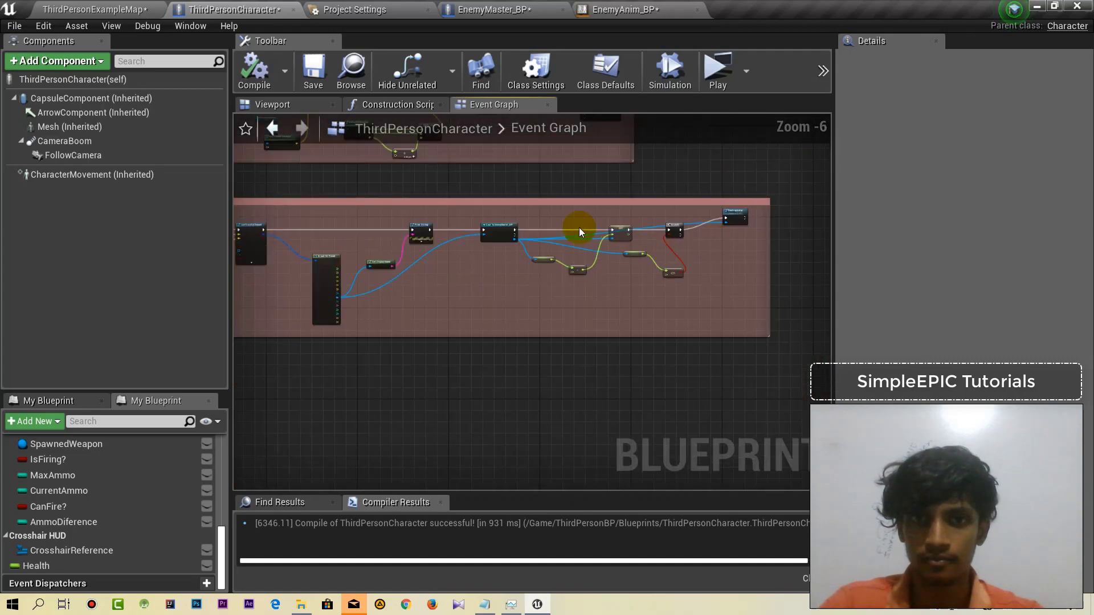
{"action": "scroll", "coordinate": [579, 227], "scroll_direction": "up", "scroll_amount": 3}
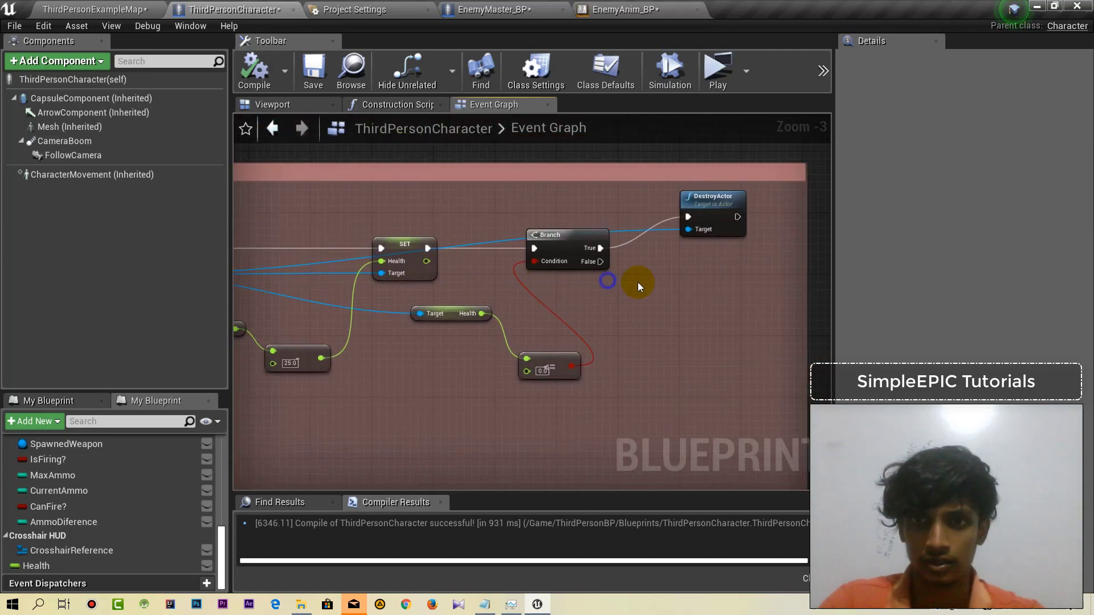
{"action": "mouse_move", "coordinate": [637, 282]}
{"action": "right_mouse_down"}
{"action": "mouse_move", "coordinate": [605, 249]}
{"action": "mouse_move", "coordinate": [572, 262]}
{"action": "mouse_move", "coordinate": [507, 250]}
{"action": "right_mouse_up"}
{"action": "scroll", "coordinate": [507, 250], "scroll_direction": "up", "scroll_amount": 3}
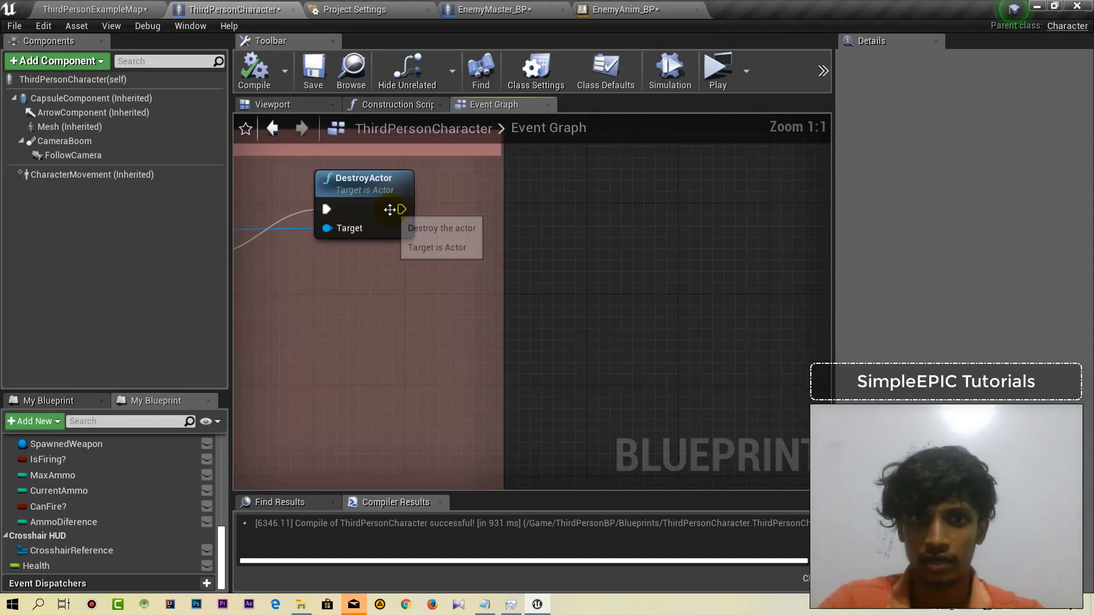
Chain a Spawn Emitter at Location node after DestroyActor, found by searching 'spawne'.
{"action": "left_click_drag", "start_coordinate": [533, 213], "coordinate": [548, 211]}
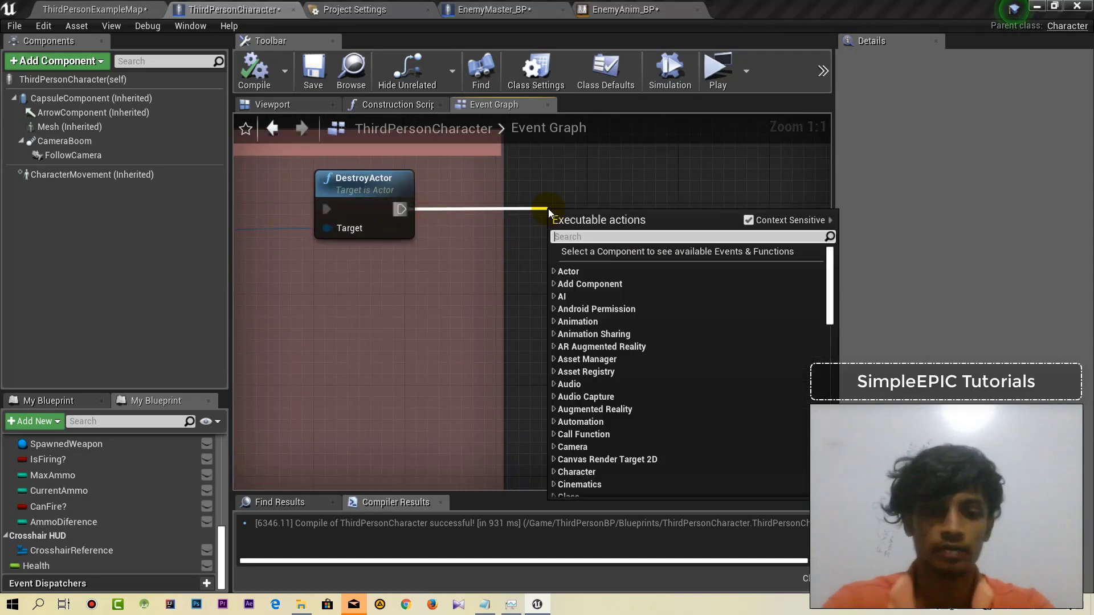
{"action": "type", "text": "em"}
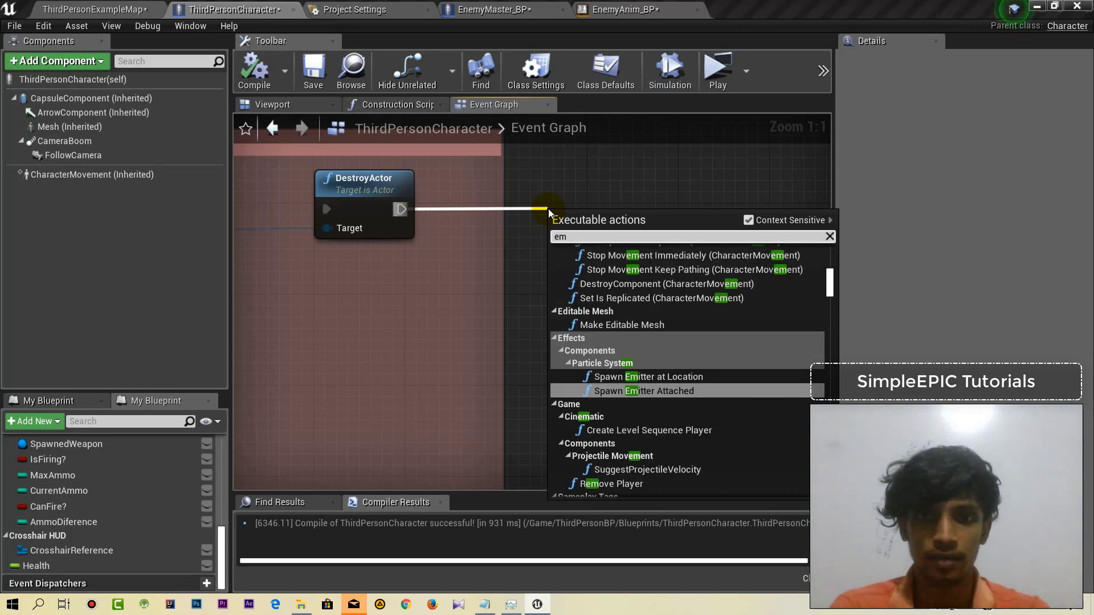
{"action": "key", "text": "BackSpace"}
{"action": "key", "text": "BackSpace"}
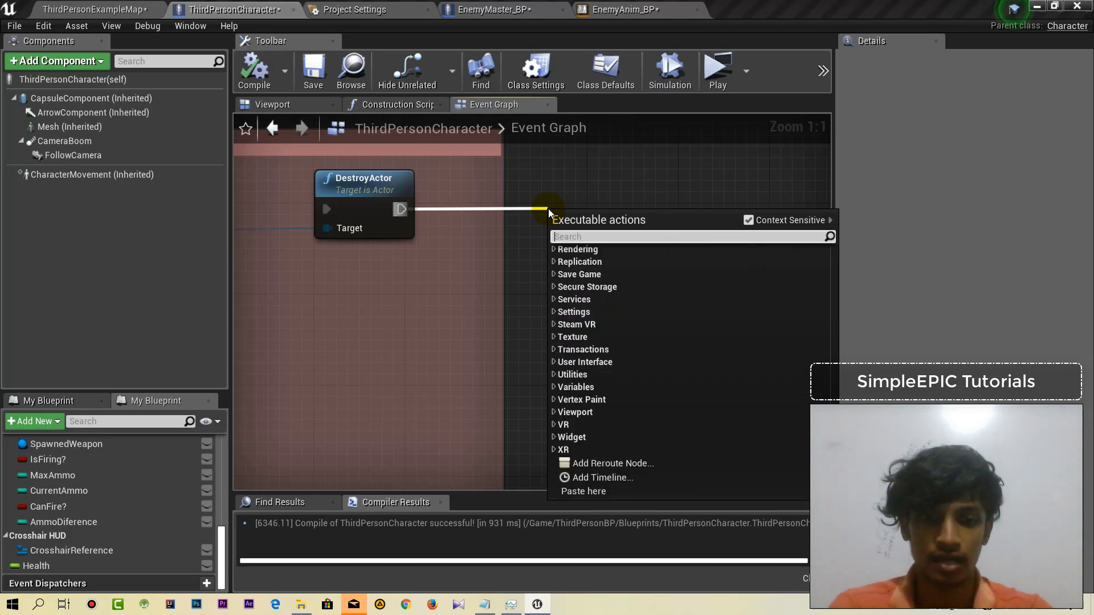
{"action": "type", "text": "em"}
{"action": "key", "text": "BackSpace"}
{"action": "key", "text": "BackSpace"}
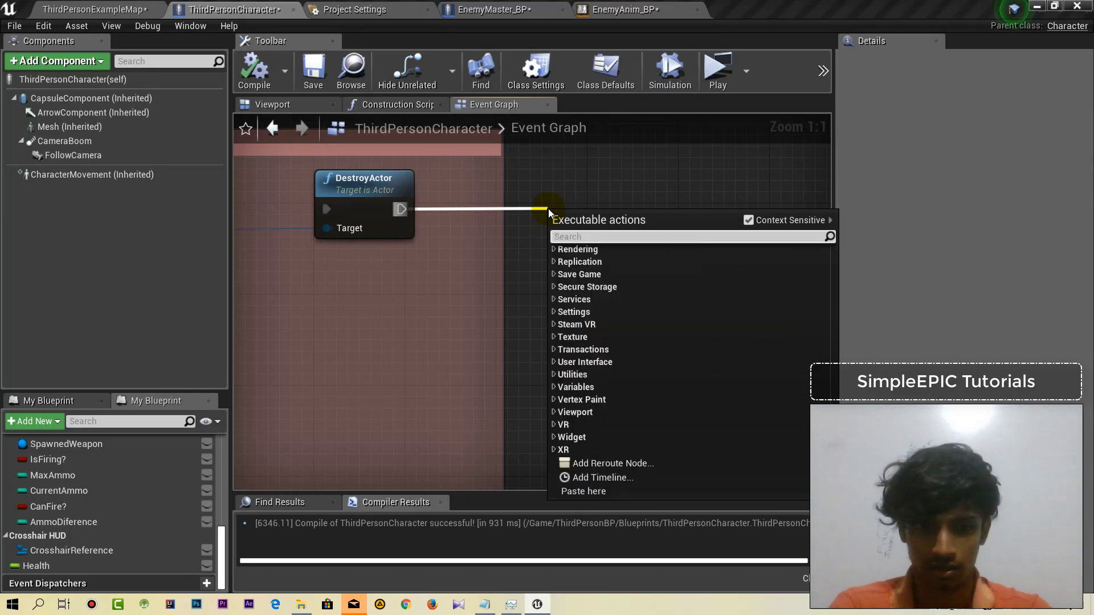
{"action": "type", "text": "spawn"}
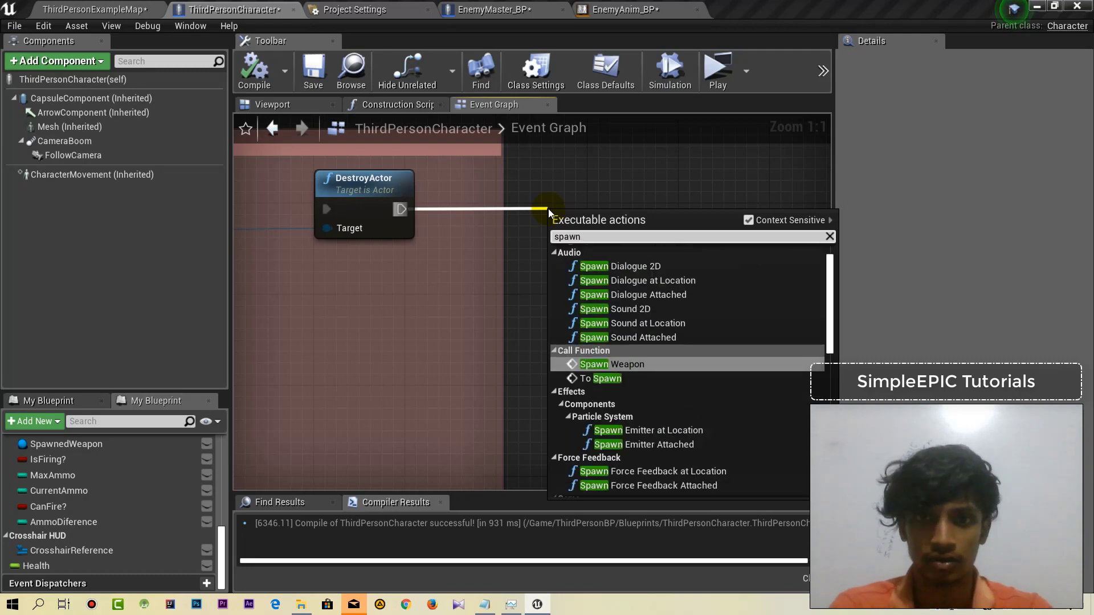
{"action": "type", "text": "e"}
{"action": "left_click", "coordinate": [665, 289]}
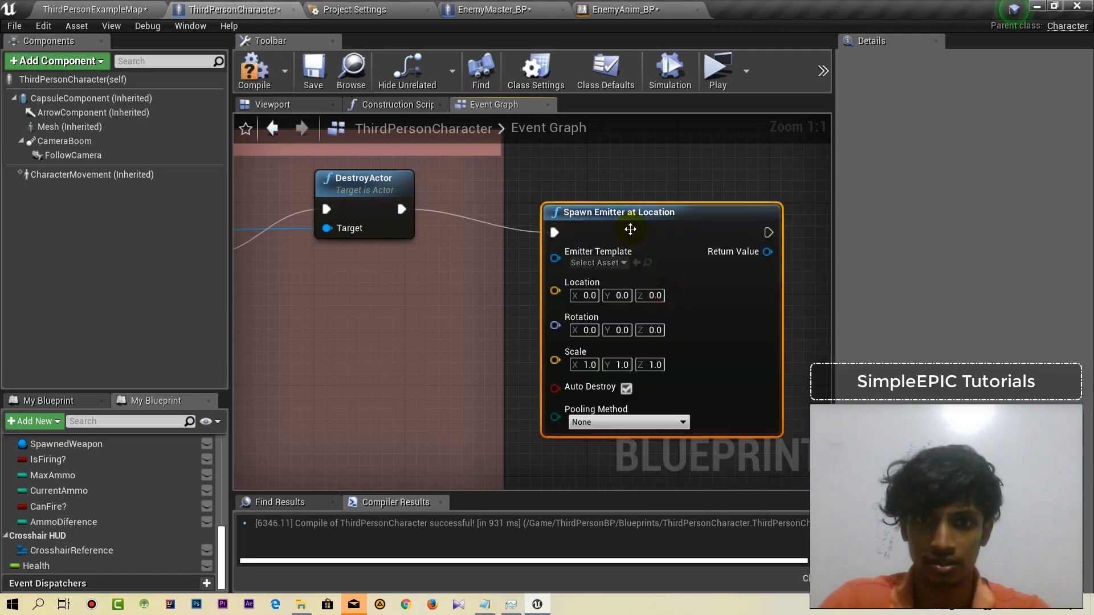
Browse the Emitter Template asset list for a particle system to spawn.
{"action": "left_click", "coordinate": [644, 240]}
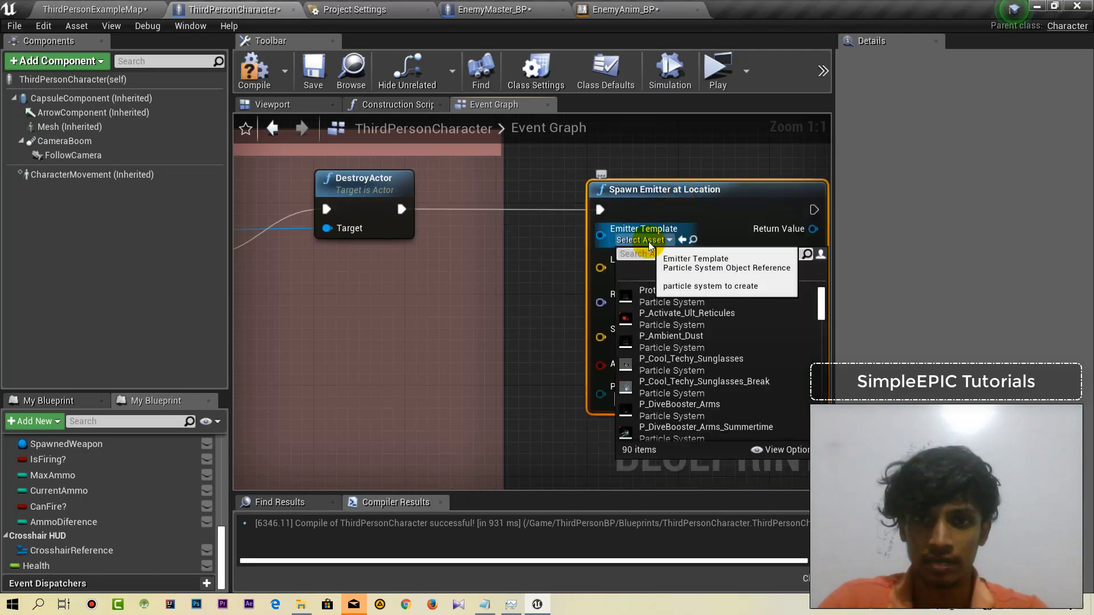
{"action": "scroll", "coordinate": [722, 305], "scroll_direction": "down", "scroll_amount": 1}
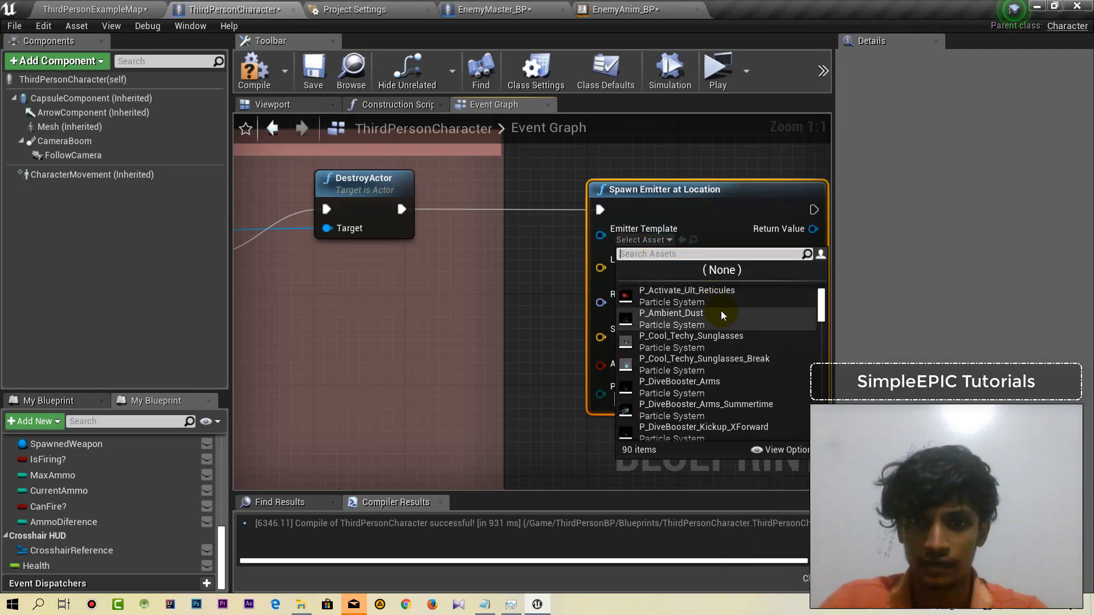
{"action": "scroll", "coordinate": [723, 305], "scroll_direction": "down", "scroll_amount": 1}
{"action": "scroll", "coordinate": [732, 301], "scroll_direction": "down", "scroll_amount": 1}
{"action": "scroll", "coordinate": [736, 305], "scroll_direction": "down", "scroll_amount": 2}
{"action": "scroll", "coordinate": [739, 308], "scroll_direction": "down", "scroll_amount": 1}
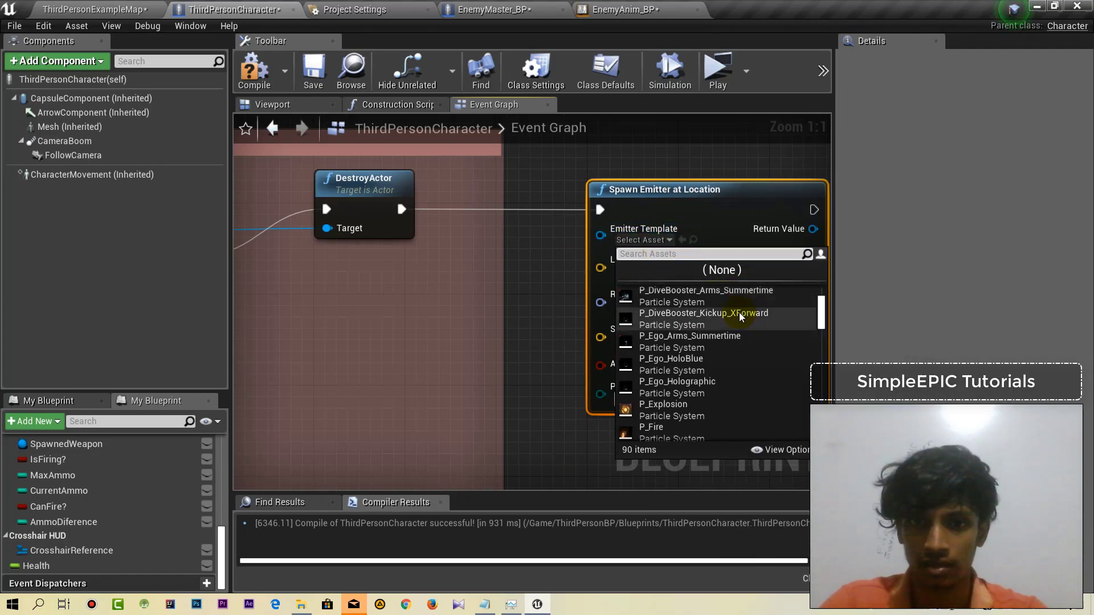
Scroll through the Emitter Template's particle system list looking for an explosion effect.
{"action": "scroll", "coordinate": [737, 301], "scroll_direction": "down", "scroll_amount": 1}
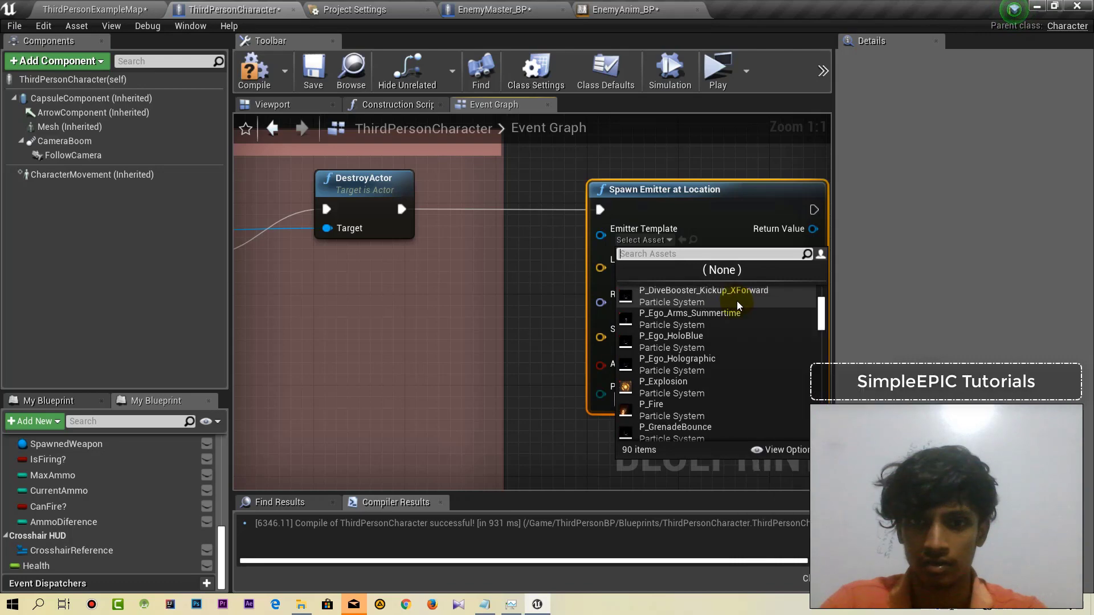
{"action": "scroll", "coordinate": [724, 328], "scroll_direction": "down", "scroll_amount": 5}
{"action": "scroll", "coordinate": [737, 342], "scroll_direction": "down", "scroll_amount": 1}
{"action": "scroll", "coordinate": [735, 341], "scroll_direction": "down", "scroll_amount": 3}
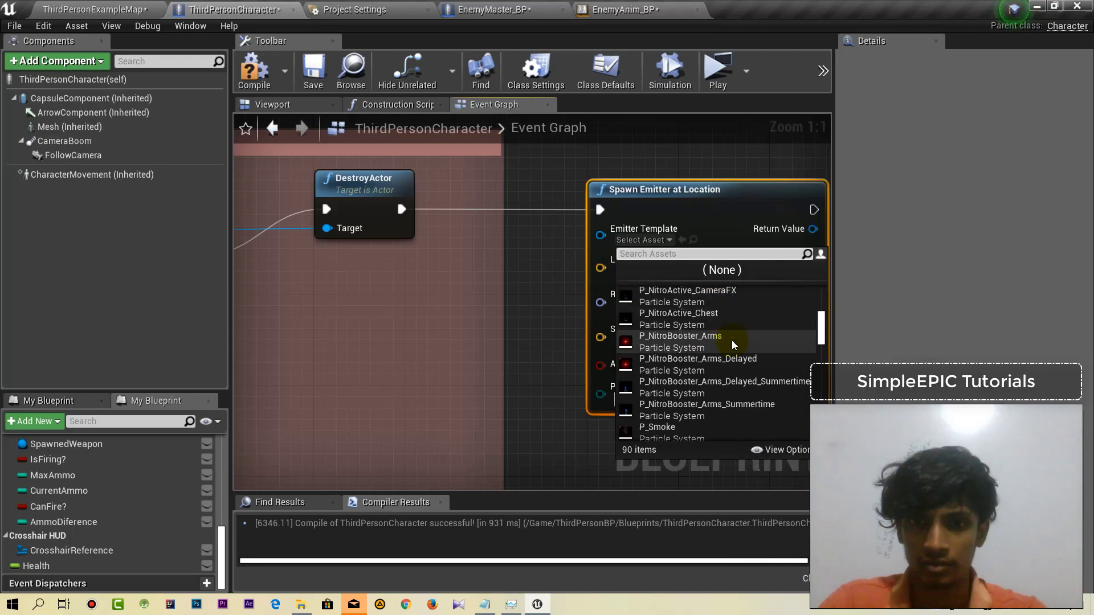
{"action": "scroll", "coordinate": [731, 340], "scroll_direction": "down", "scroll_amount": 3}
{"action": "scroll", "coordinate": [731, 337], "scroll_direction": "down", "scroll_amount": 2}
{"action": "scroll", "coordinate": [733, 336], "scroll_direction": "down", "scroll_amount": 2}
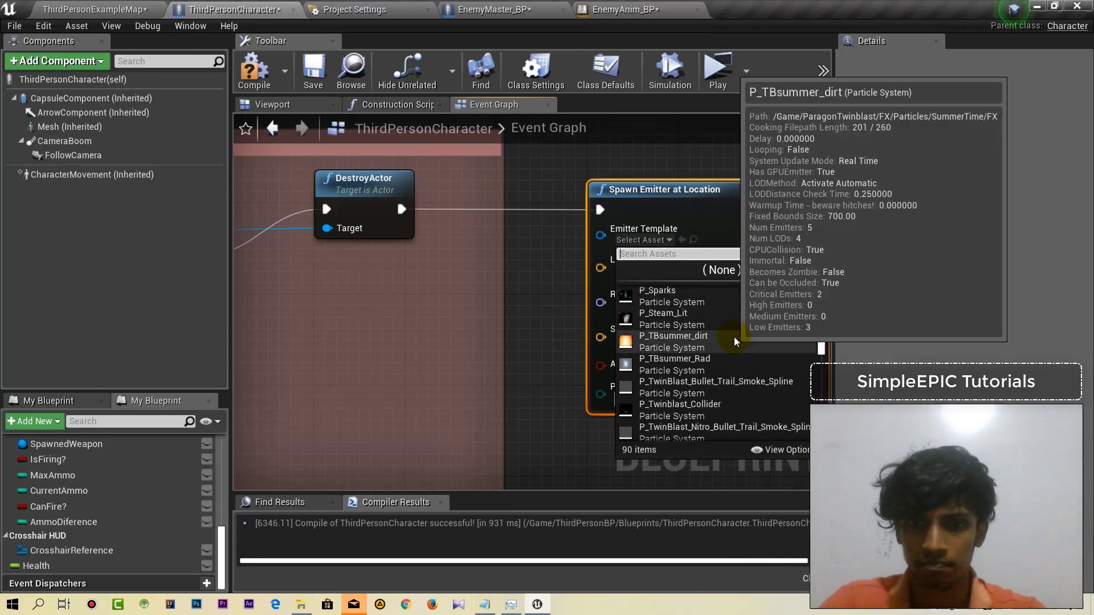
{"action": "scroll", "coordinate": [736, 315], "scroll_direction": "down", "scroll_amount": 2}
{"action": "scroll", "coordinate": [739, 320], "scroll_direction": "down", "scroll_amount": 2}
{"action": "scroll", "coordinate": [740, 322], "scroll_direction": "down", "scroll_amount": 2}
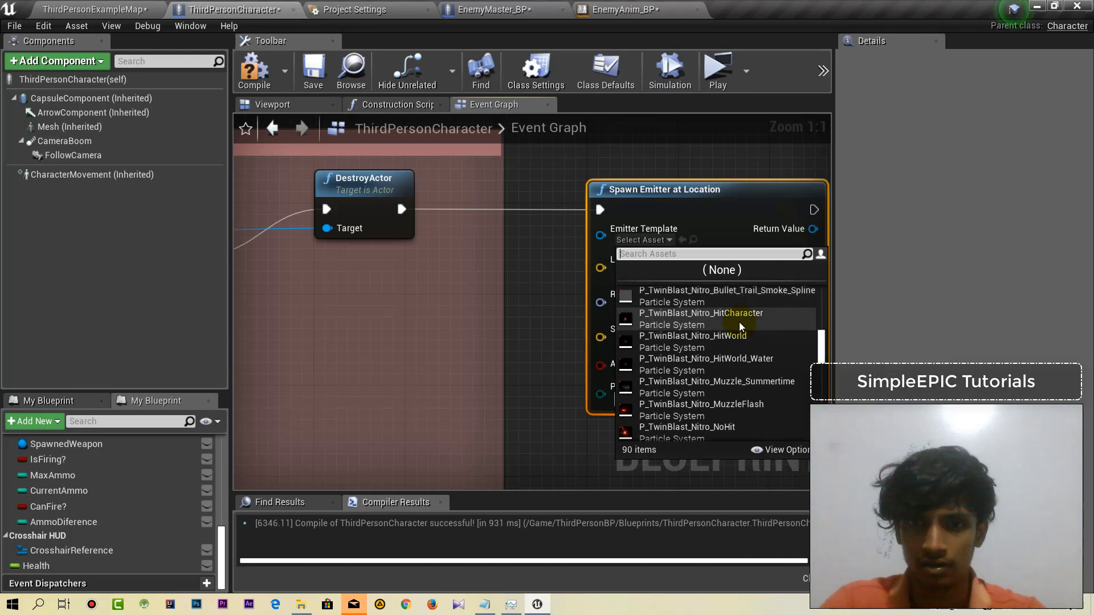
{"action": "scroll", "coordinate": [739, 323], "scroll_direction": "down", "scroll_amount": 2}
{"action": "scroll", "coordinate": [739, 322], "scroll_direction": "down", "scroll_amount": 2}
{"action": "scroll", "coordinate": [740, 323], "scroll_direction": "down", "scroll_amount": 2}
{"action": "scroll", "coordinate": [740, 322], "scroll_direction": "down", "scroll_amount": 4}
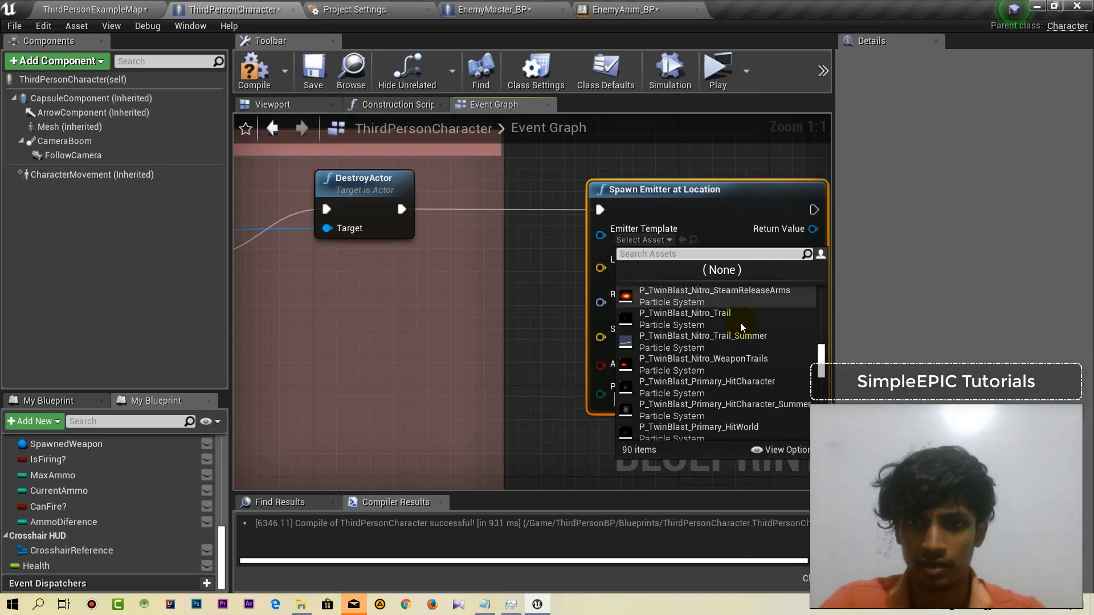
{"action": "scroll", "coordinate": [740, 323], "scroll_direction": "down", "scroll_amount": 2}
{"action": "scroll", "coordinate": [740, 323], "scroll_direction": "down", "scroll_amount": 2}
{"action": "scroll", "coordinate": [740, 322], "scroll_direction": "down", "scroll_amount": 1}
{"action": "scroll", "coordinate": [740, 324], "scroll_direction": "down", "scroll_amount": 2}
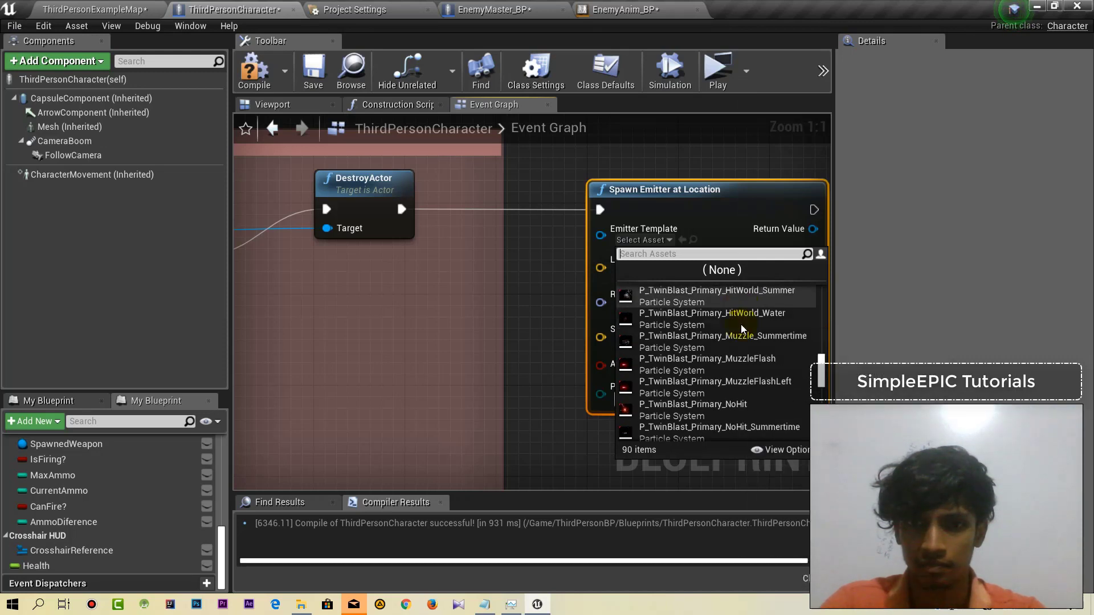
{"action": "scroll", "coordinate": [740, 324], "scroll_direction": "down", "scroll_amount": 2}
{"action": "scroll", "coordinate": [740, 325], "scroll_direction": "down", "scroll_amount": 2}
{"action": "scroll", "coordinate": [740, 325], "scroll_direction": "down", "scroll_amount": 2}
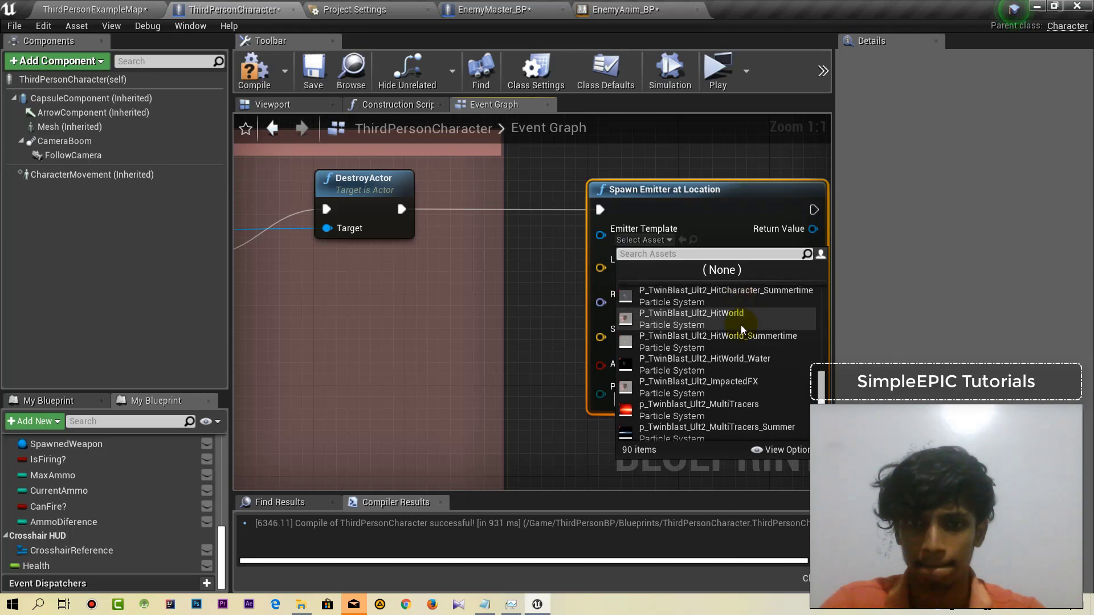
{"action": "scroll", "coordinate": [740, 326], "scroll_direction": "down", "scroll_amount": 4}
{"action": "scroll", "coordinate": [740, 327], "scroll_direction": "down", "scroll_amount": 3}
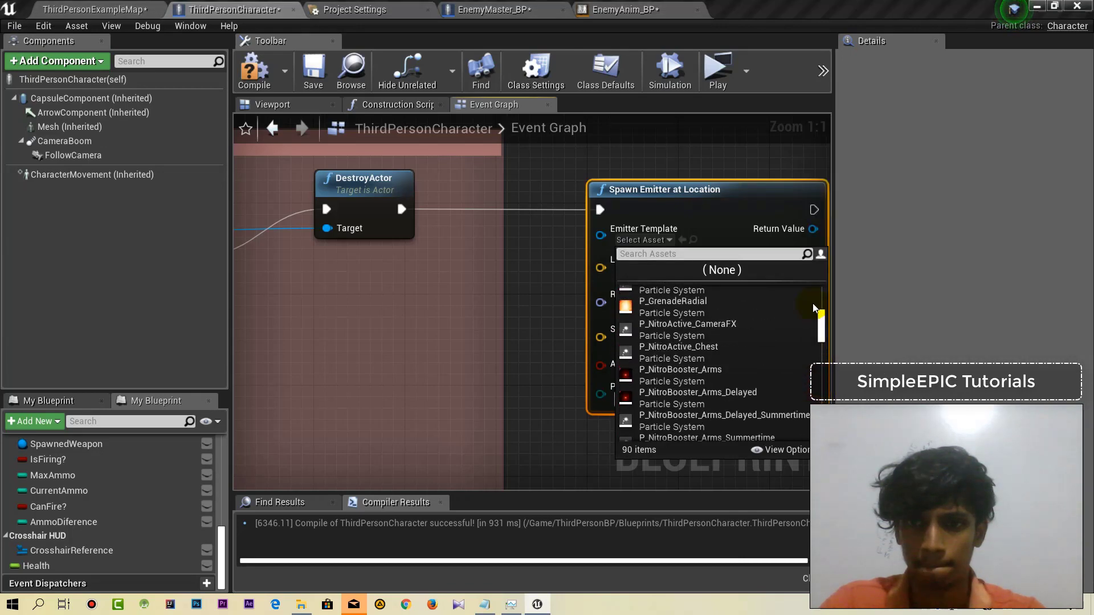
{"action": "left_click_drag", "start_coordinate": [821, 392], "coordinate": [821, 293]}
{"action": "scroll", "coordinate": [697, 322], "scroll_direction": "down", "scroll_amount": 2}
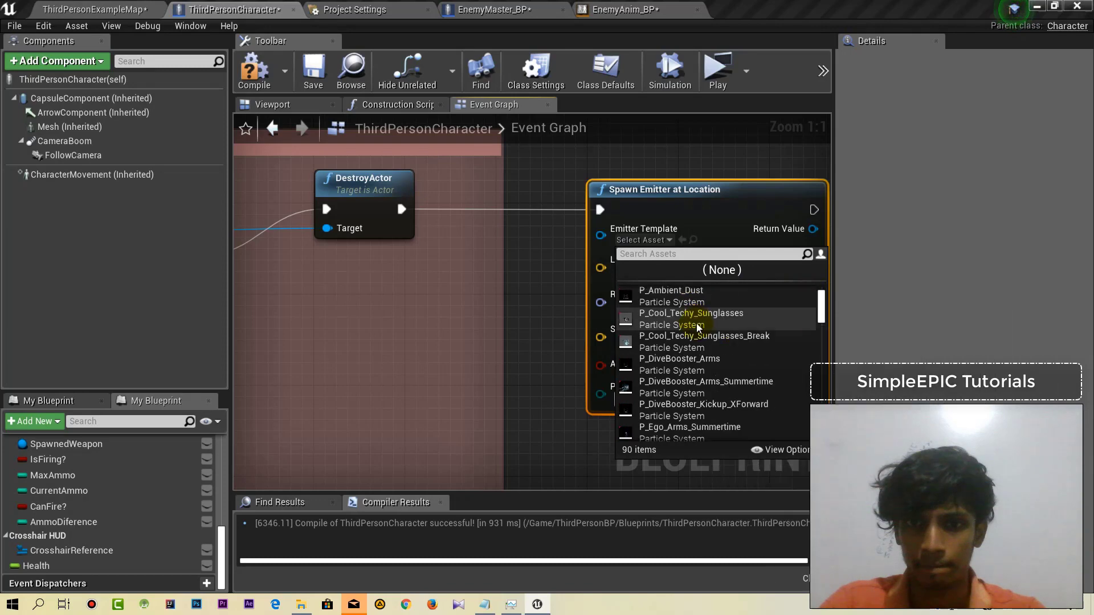
{"action": "scroll", "coordinate": [717, 305], "scroll_direction": "down", "scroll_amount": 1}
{"action": "scroll", "coordinate": [716, 306], "scroll_direction": "down", "scroll_amount": 2}
Filter the Emitter Template list by 'explos' to narrow it to P_Explosion.
{"action": "left_click", "coordinate": [692, 252]}
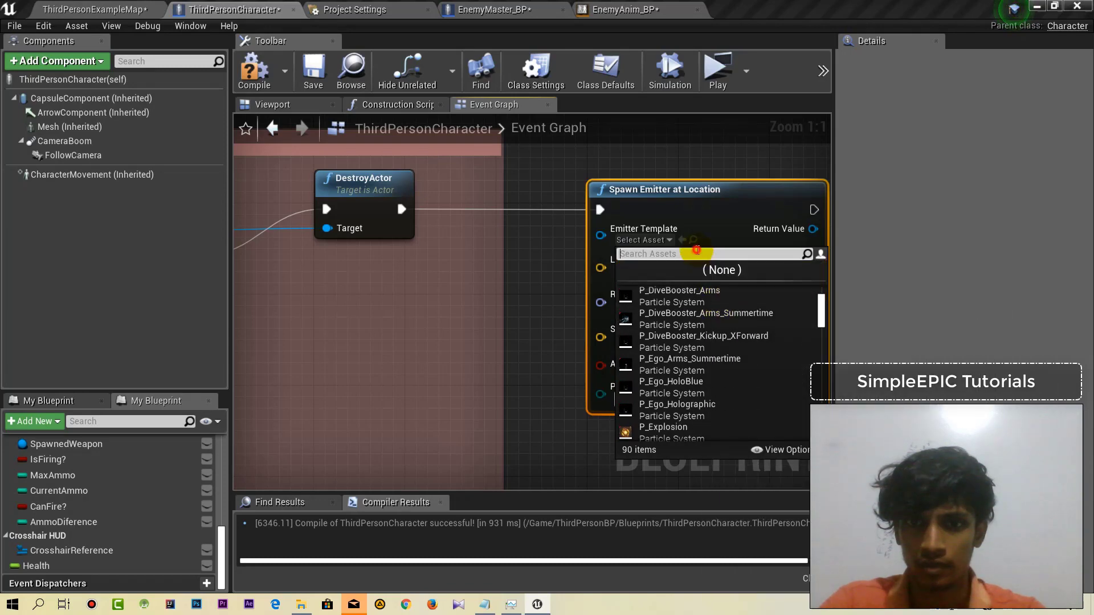
{"action": "type", "text": "ex"}
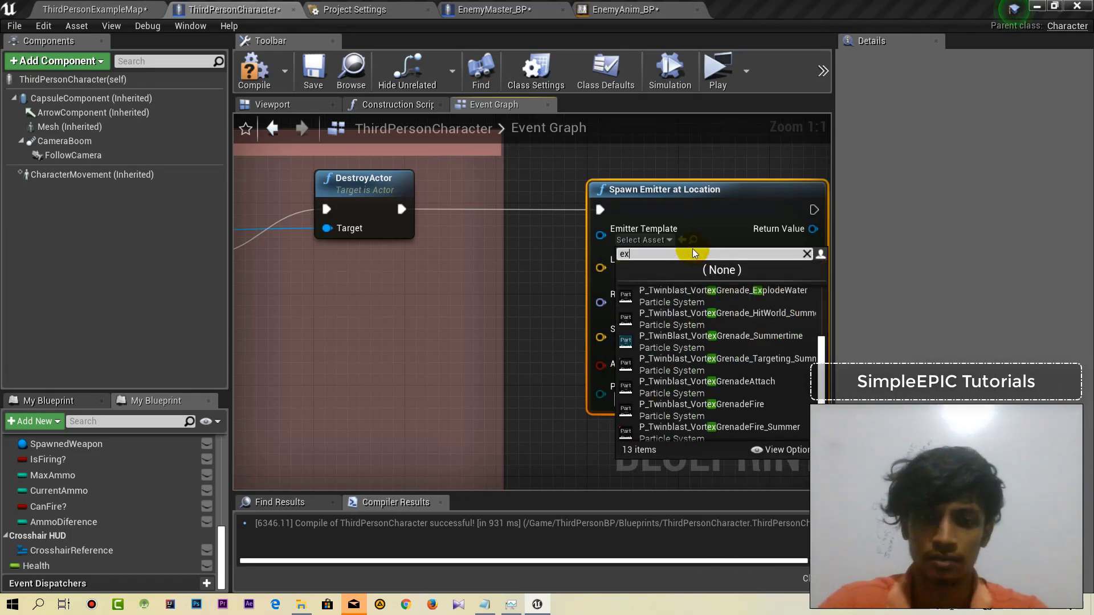
{"action": "type", "text": "po"}
{"action": "key", "text": "BackSpace"}
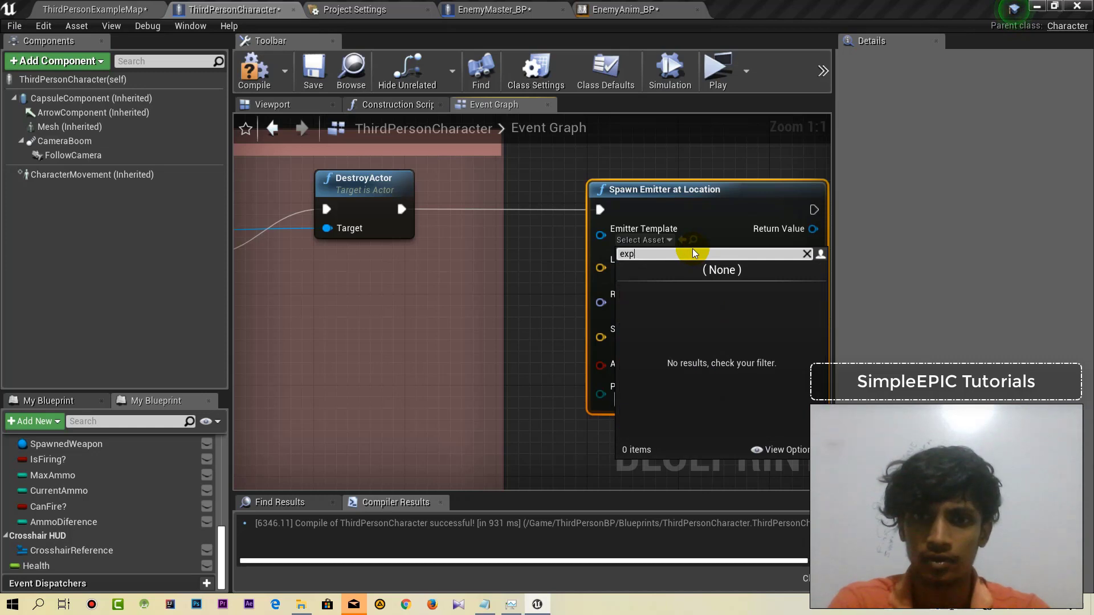
{"action": "type", "text": "los"}
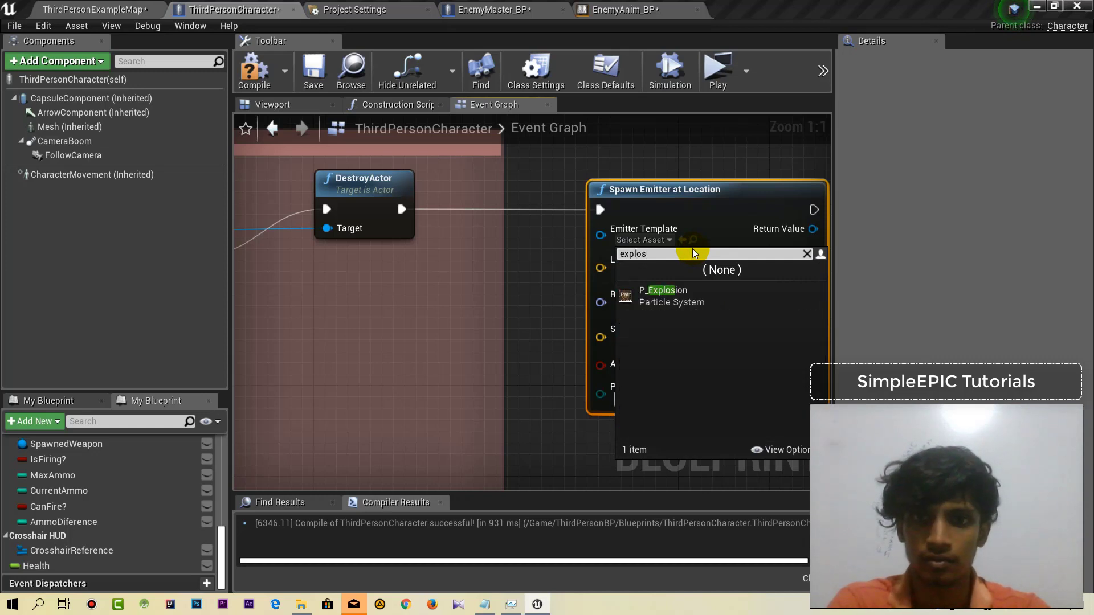
Set P_Explosion as the emitter template and frame the Cast and emitter nodes together.
{"action": "left_click", "coordinate": [673, 293]}
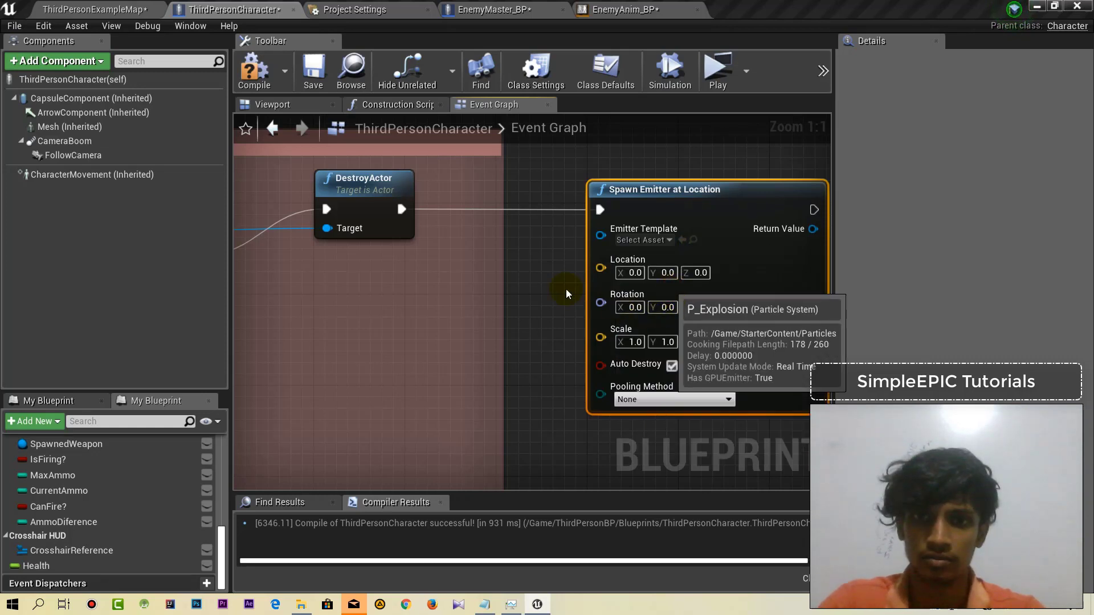
{"action": "mouse_move", "coordinate": [552, 312]}
{"action": "right_mouse_down"}
{"action": "mouse_move", "coordinate": [507, 274]}
{"action": "mouse_move", "coordinate": [560, 281]}
{"action": "right_mouse_up"}
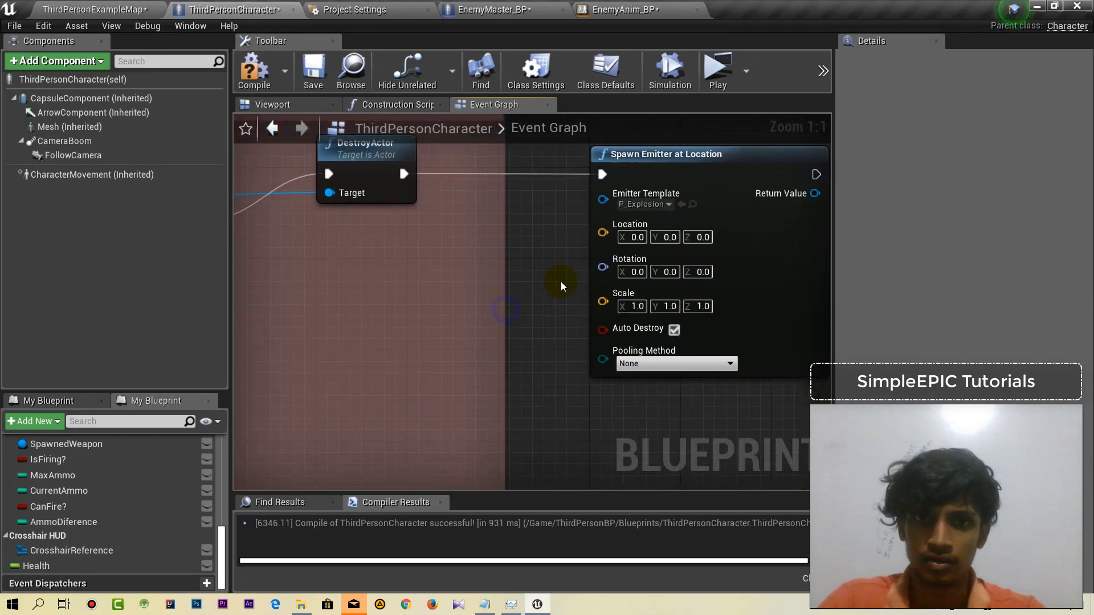
{"action": "scroll", "coordinate": [561, 281], "scroll_direction": "down", "scroll_amount": 2}
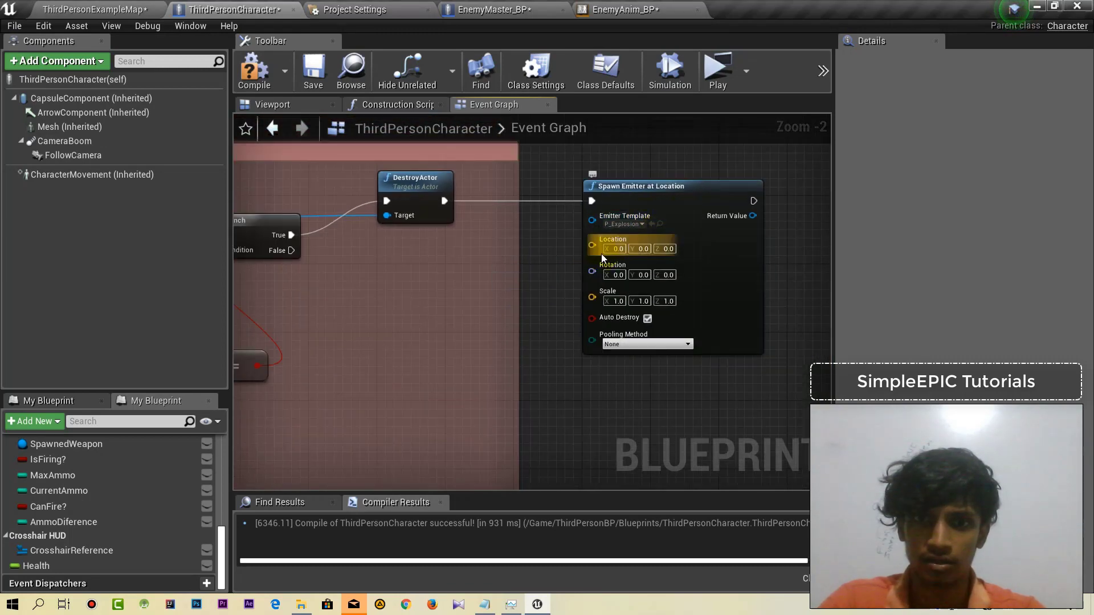
{"action": "right_click_drag", "start_coordinate": [483, 265], "coordinate": [686, 247]}
{"action": "scroll", "coordinate": [686, 246], "scroll_direction": "down", "scroll_amount": 2}
{"action": "right_click_drag", "start_coordinate": [565, 232], "coordinate": [559, 271]}
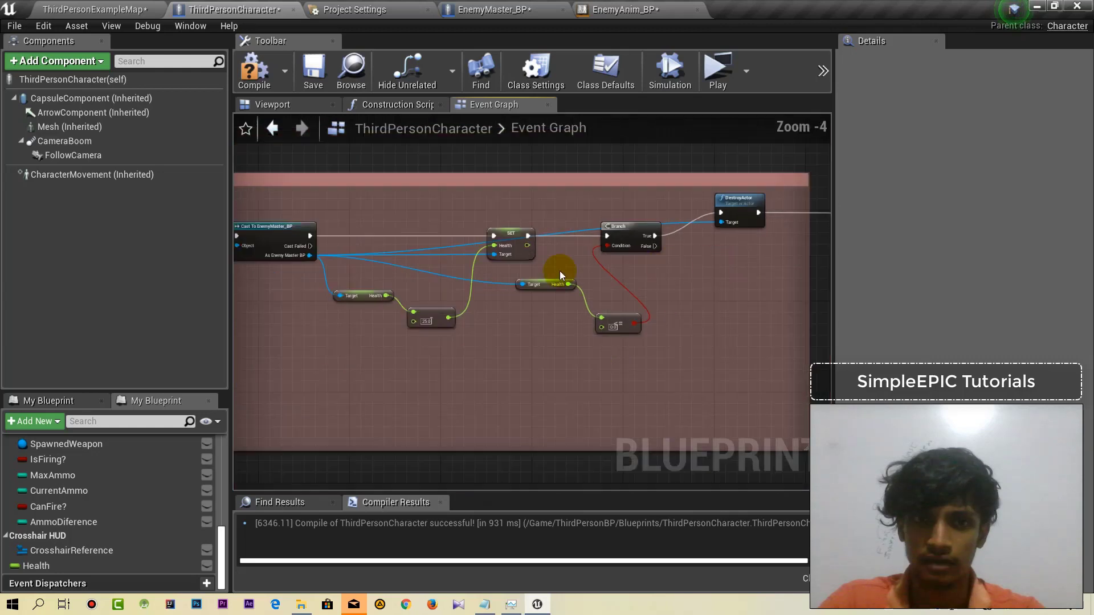
Feed the enemy's GetActorLocation into Spawn Emitter's Location, then compile and save.
{"action": "left_click_drag", "start_coordinate": [302, 254], "coordinate": [749, 287]}
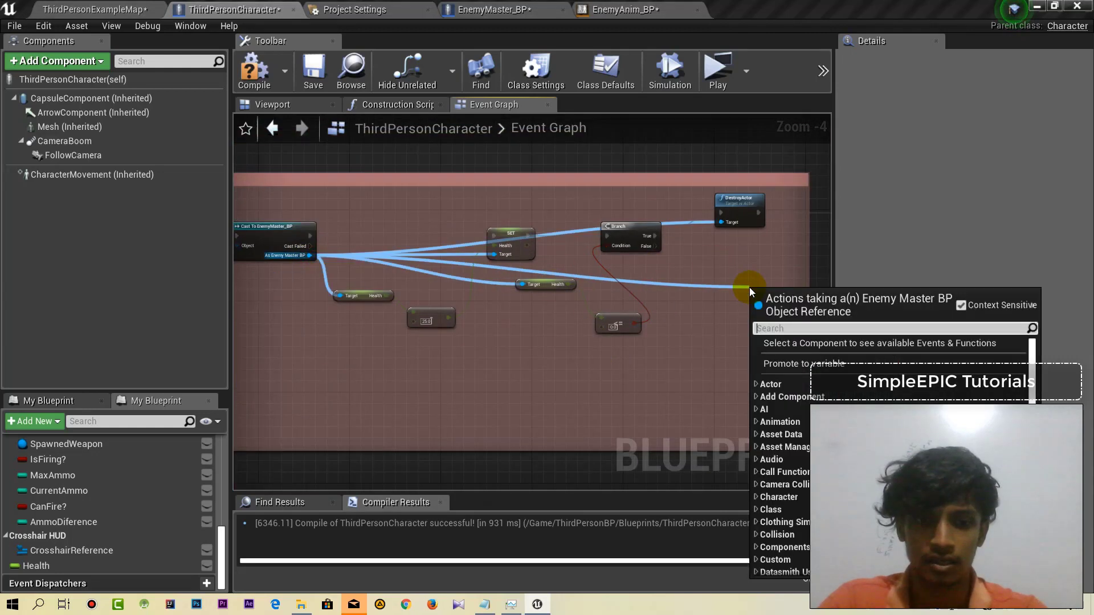
{"action": "type", "text": "getactor"}
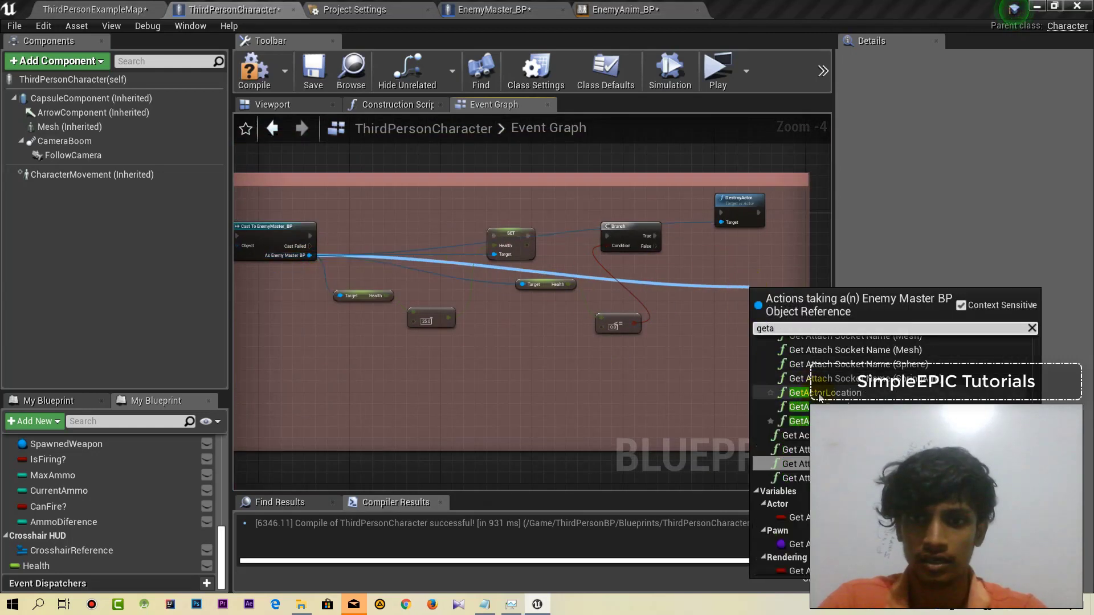
{"action": "left_click", "coordinate": [818, 376]}
{"action": "scroll", "coordinate": [552, 268], "scroll_direction": "up", "scroll_amount": 2}
{"action": "scroll", "coordinate": [561, 296], "scroll_direction": "up", "scroll_amount": 2}
{"action": "left_click_drag", "start_coordinate": [543, 301], "coordinate": [501, 242]}
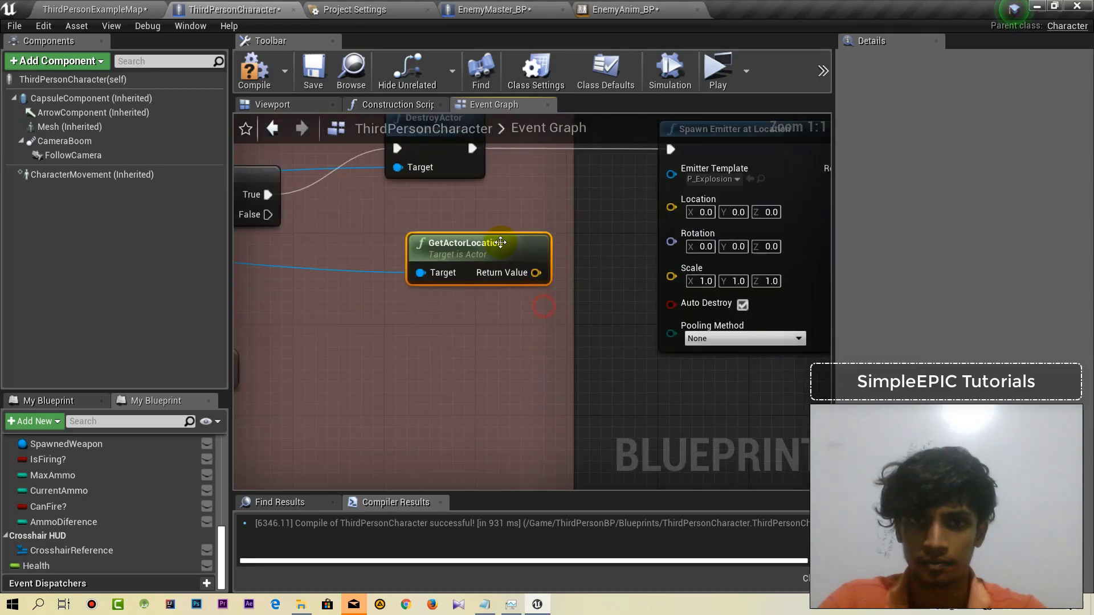
{"action": "left_click_drag", "start_coordinate": [670, 207], "coordinate": [671, 206]}
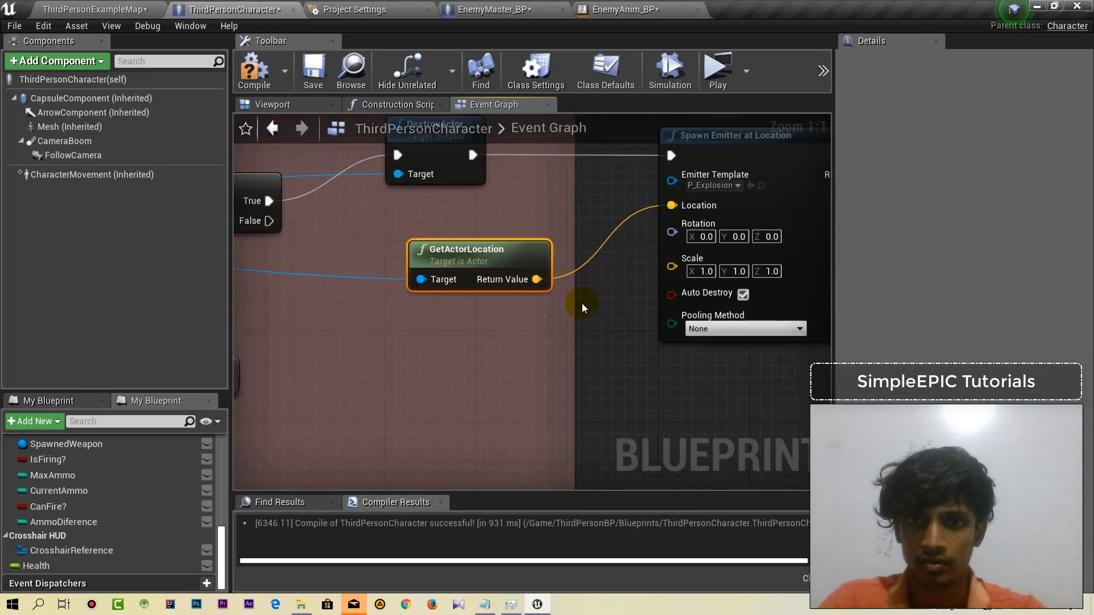
{"action": "right_click_drag", "start_coordinate": [485, 340], "coordinate": [377, 329]}
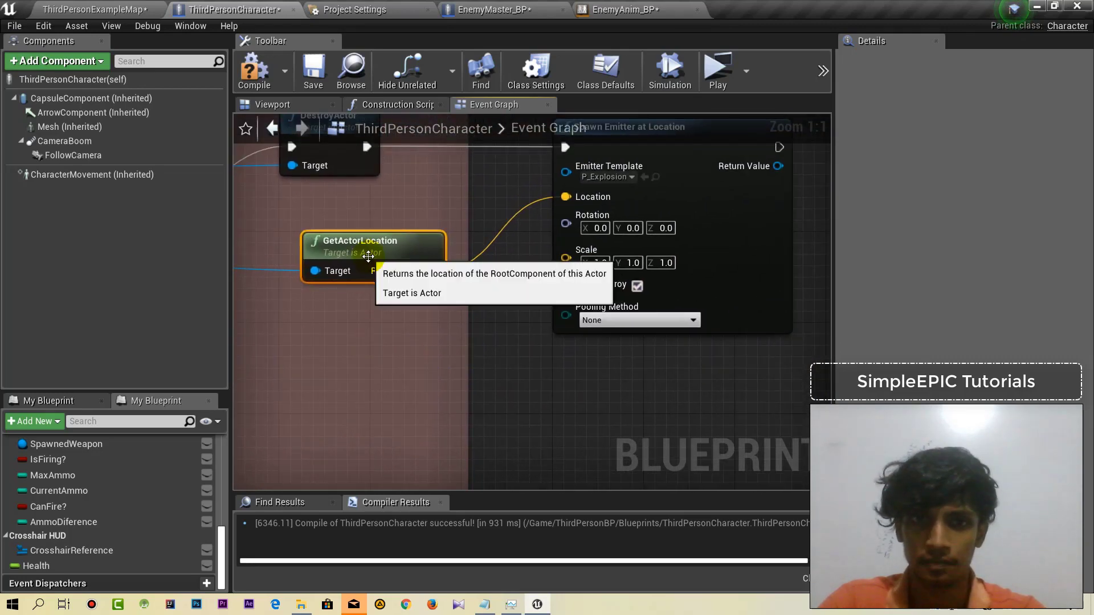
{"action": "left_click", "coordinate": [316, 72]}
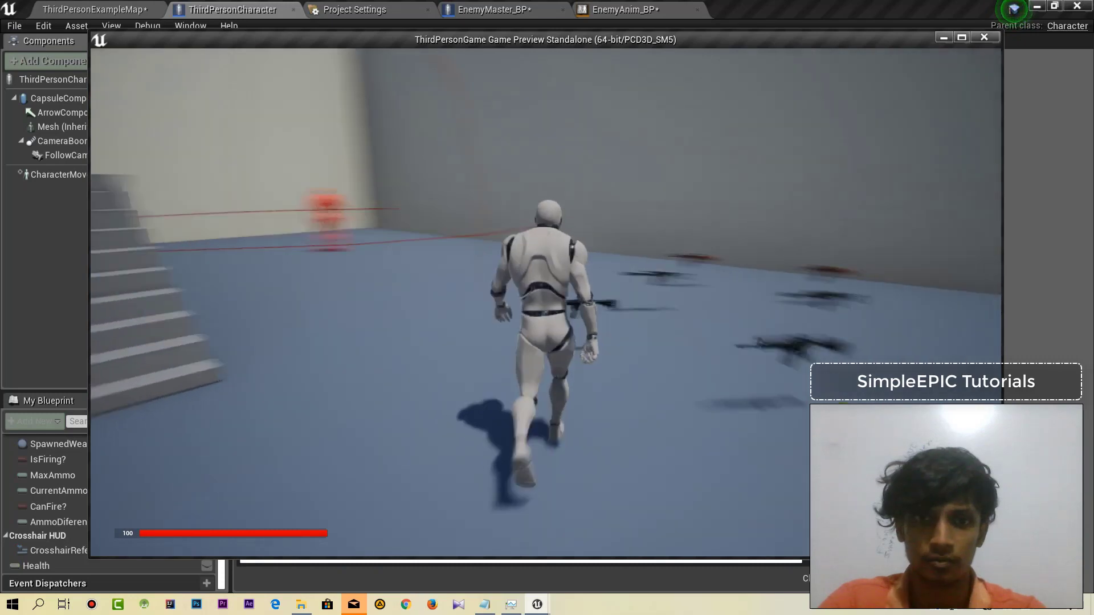
Shoot the red enemy repeatedly in the play test, then release control and stop it with Esc.
{"action": "key", "text": "w"}
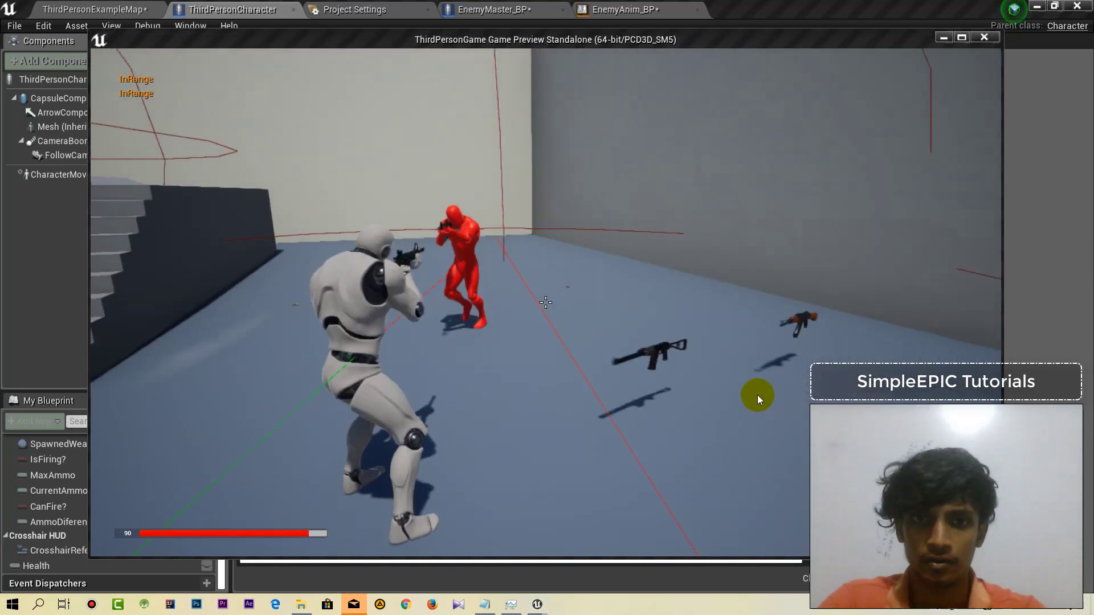
{"action": "left_click", "coordinate": [719, 363]}
{"action": "left_click", "coordinate": [719, 363]}
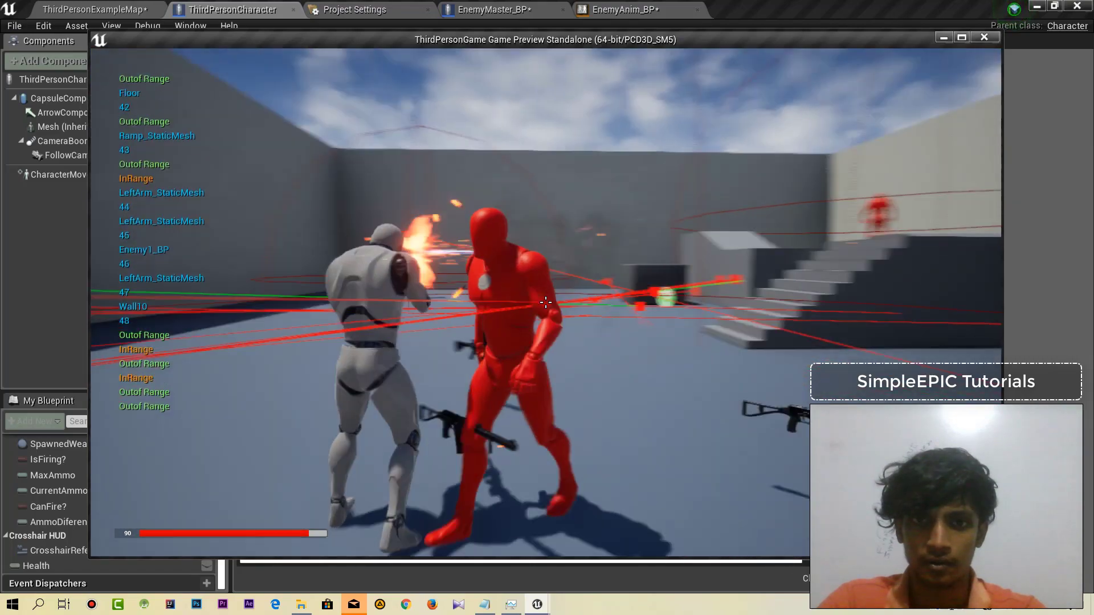
{"action": "left_click", "coordinate": [545, 303]}
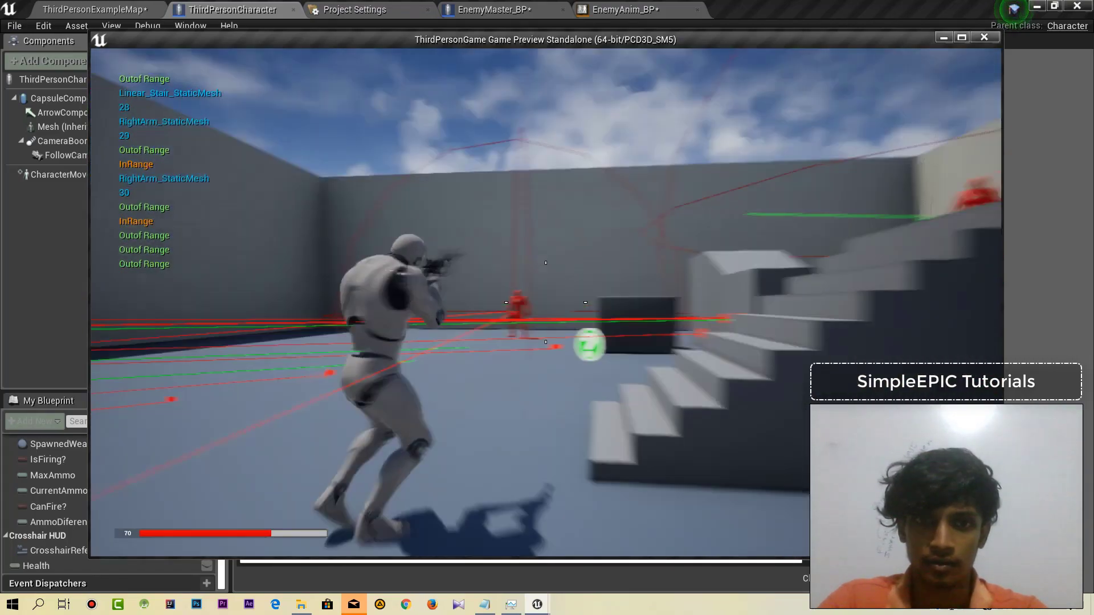
{"action": "left_click", "coordinate": [545, 303]}
{"action": "left_click", "coordinate": [545, 303]}
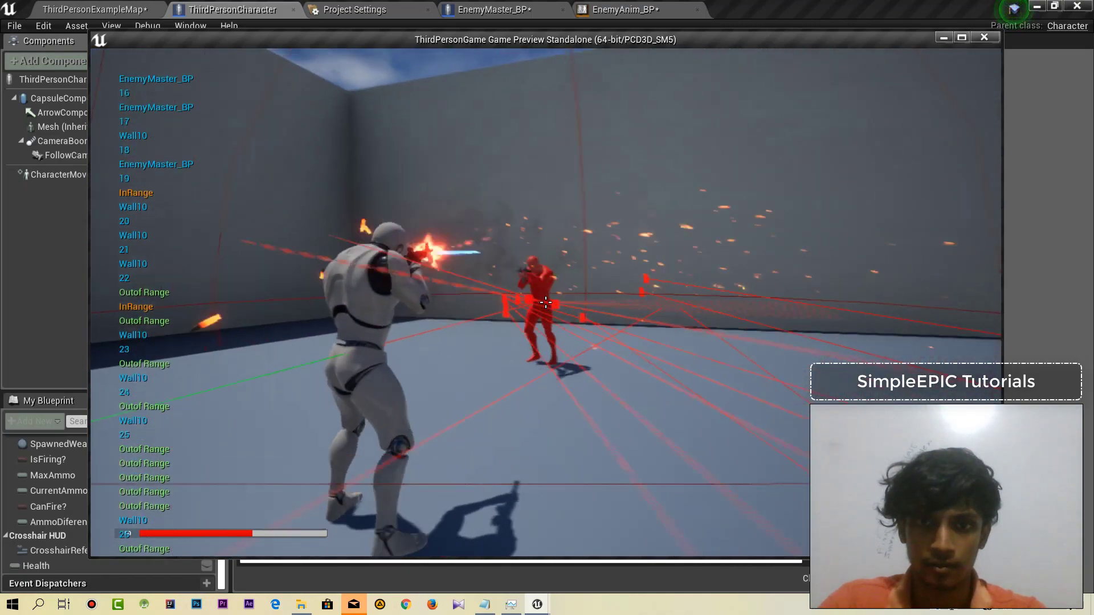
{"action": "left_click", "coordinate": [545, 302]}
{"action": "key", "text": "shift+F1"}
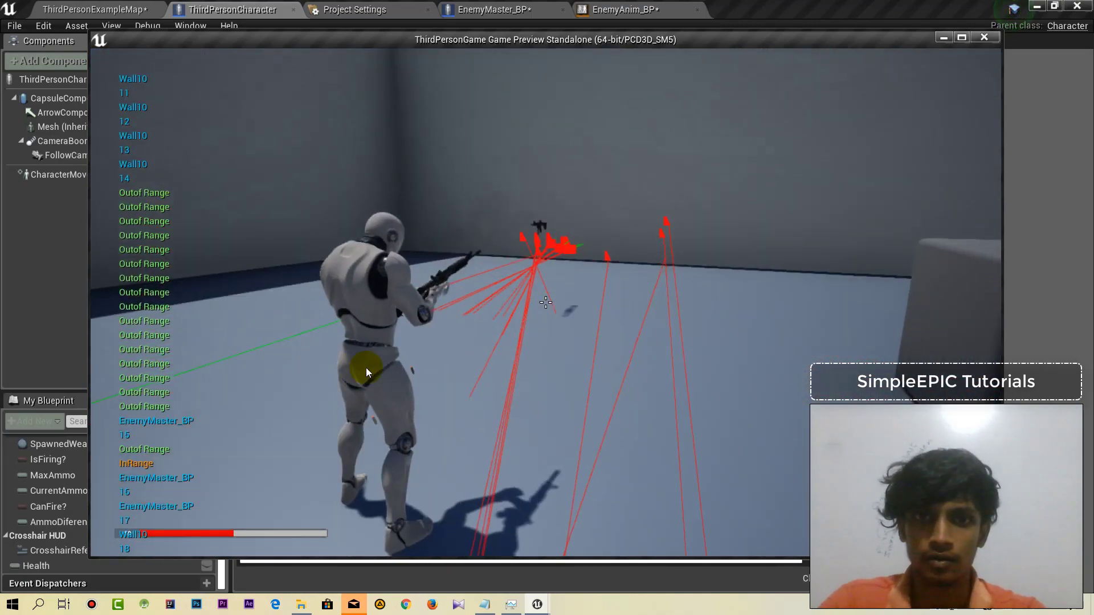
{"action": "key", "text": "Escape"}
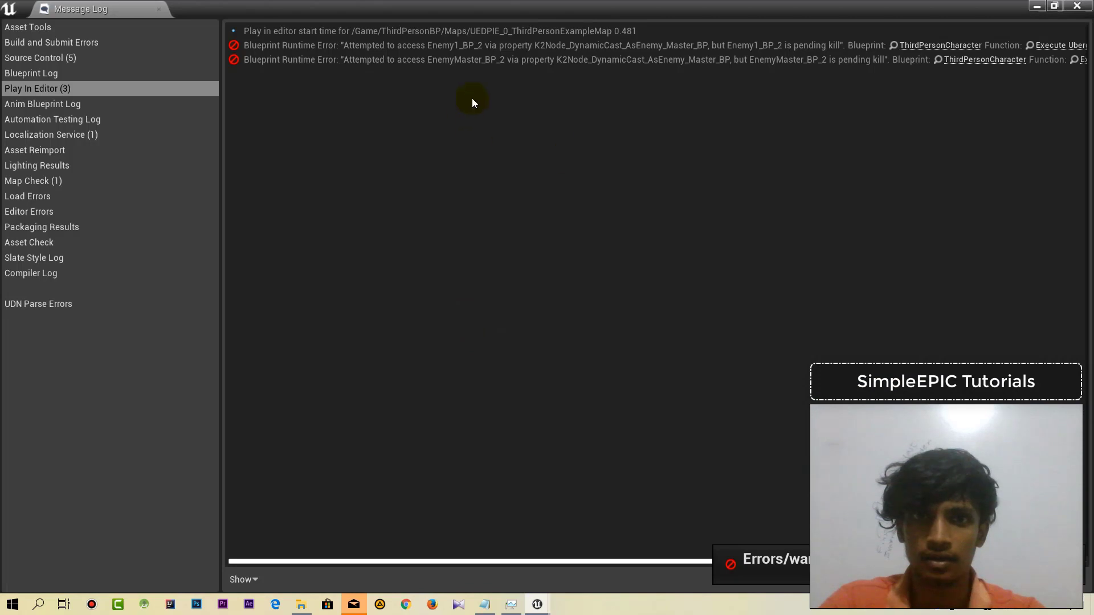
Close the Message Log and arrange Spawn Emitter, DestroyActor and GetActorLocation beside the Branch.
{"action": "left_click", "coordinate": [1076, 6]}
{"action": "right_click_drag", "start_coordinate": [587, 338], "coordinate": [584, 401]}
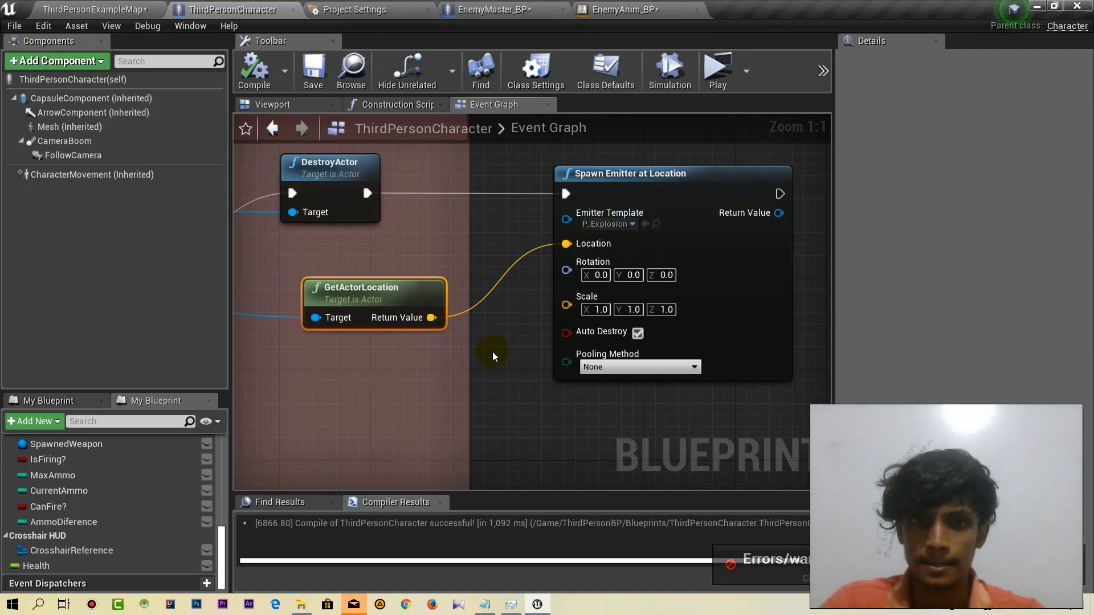
{"action": "right_click_drag", "start_coordinate": [494, 357], "coordinate": [692, 310]}
{"action": "right_click_drag", "start_coordinate": [583, 344], "coordinate": [394, 277]}
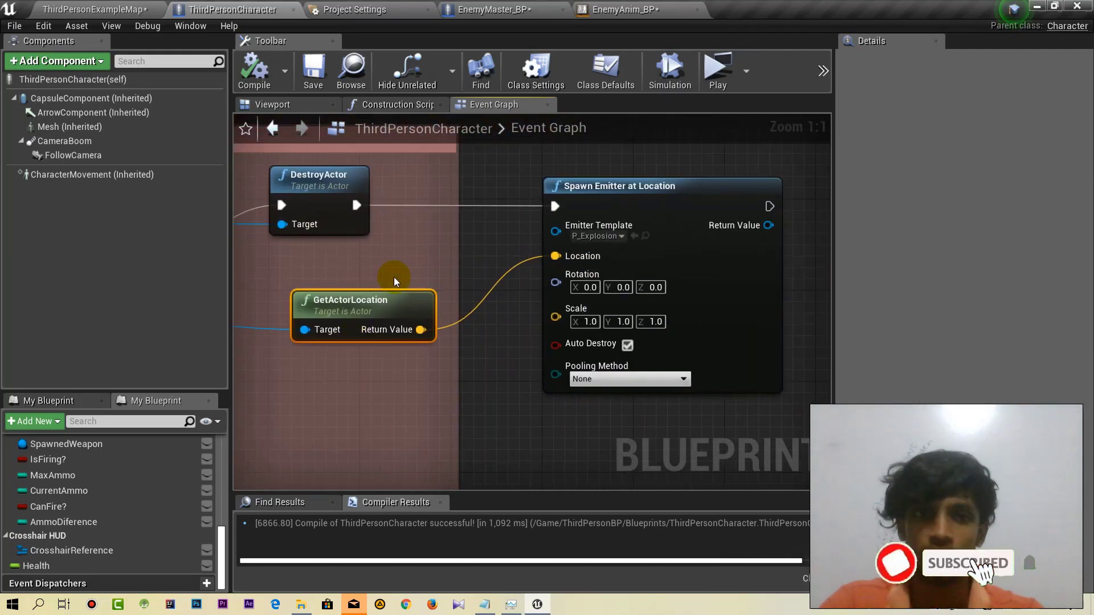
{"action": "left_click", "coordinate": [408, 186]}
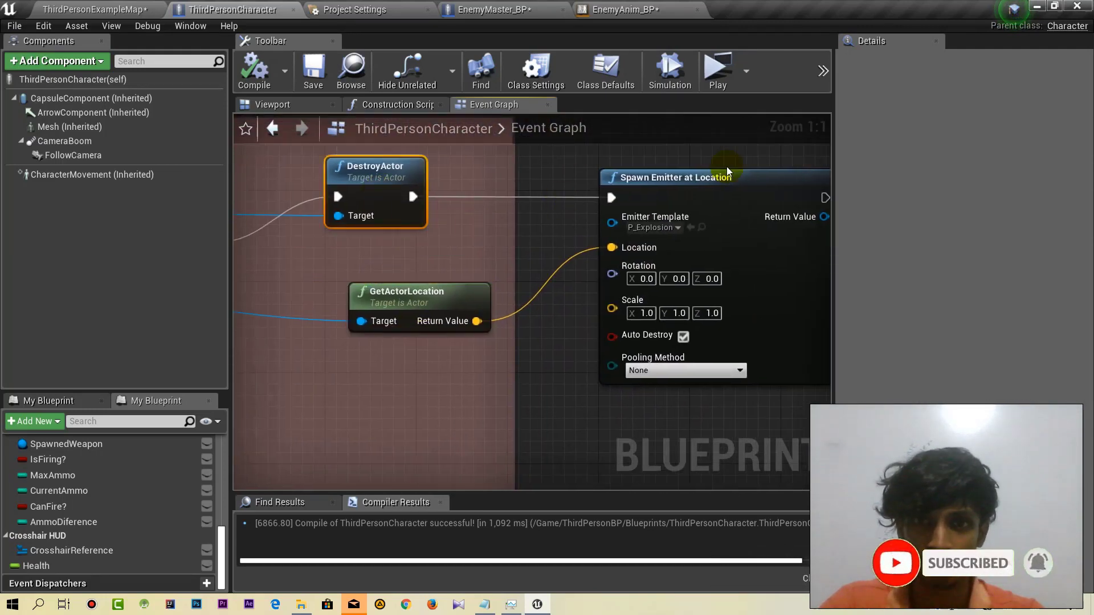
{"action": "right_click_drag", "start_coordinate": [703, 195], "coordinate": [757, 195]}
{"action": "mouse_move", "coordinate": [757, 196]}
{"action": "left_mouse_down"}
{"action": "mouse_move", "coordinate": [645, 277]}
{"action": "mouse_move", "coordinate": [669, 243]}
{"action": "left_mouse_up"}
{"action": "left_click", "coordinate": [429, 180]}
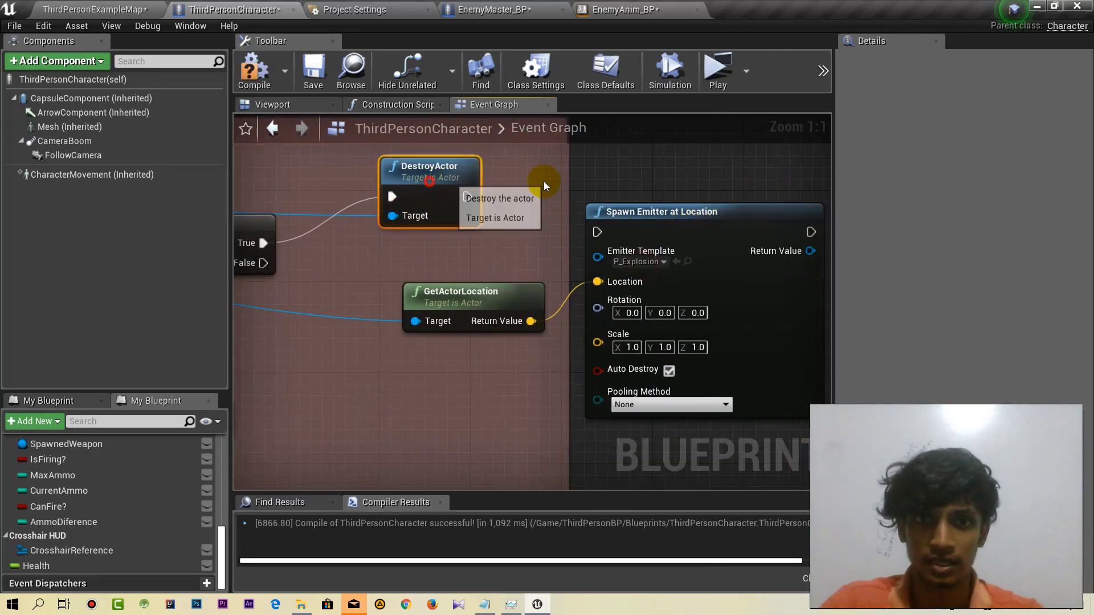
{"action": "mouse_move", "coordinate": [429, 180]}
{"action": "left_mouse_down"}
{"action": "mouse_move", "coordinate": [724, 180]}
{"action": "mouse_move", "coordinate": [528, 156]}
{"action": "left_mouse_up"}
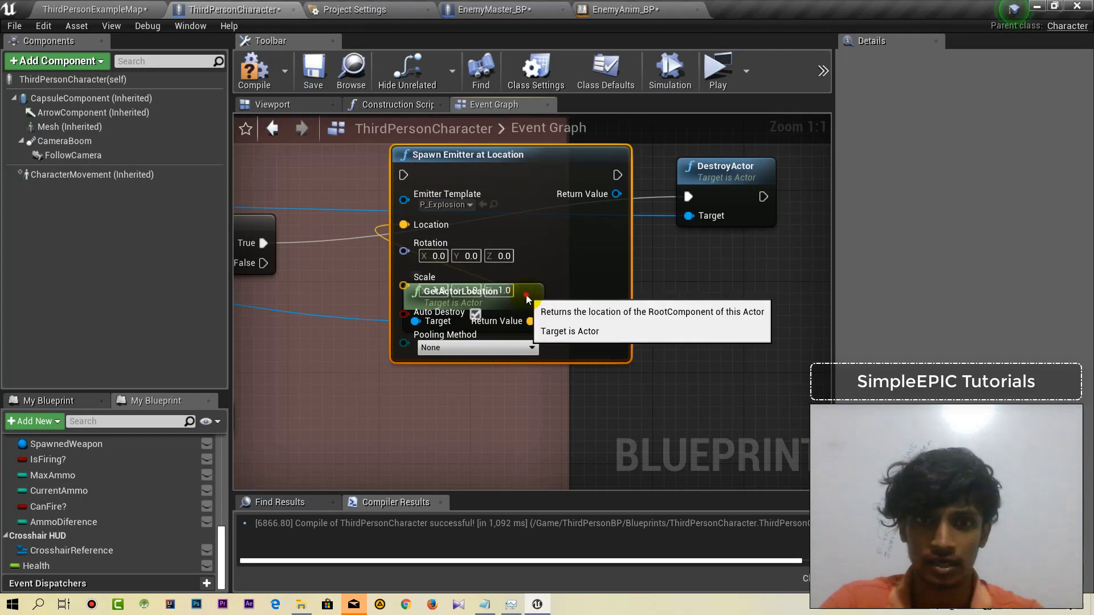
{"action": "left_click_drag", "start_coordinate": [526, 298], "coordinate": [319, 317]}
{"action": "right_click_drag", "start_coordinate": [263, 248], "coordinate": [413, 257]}
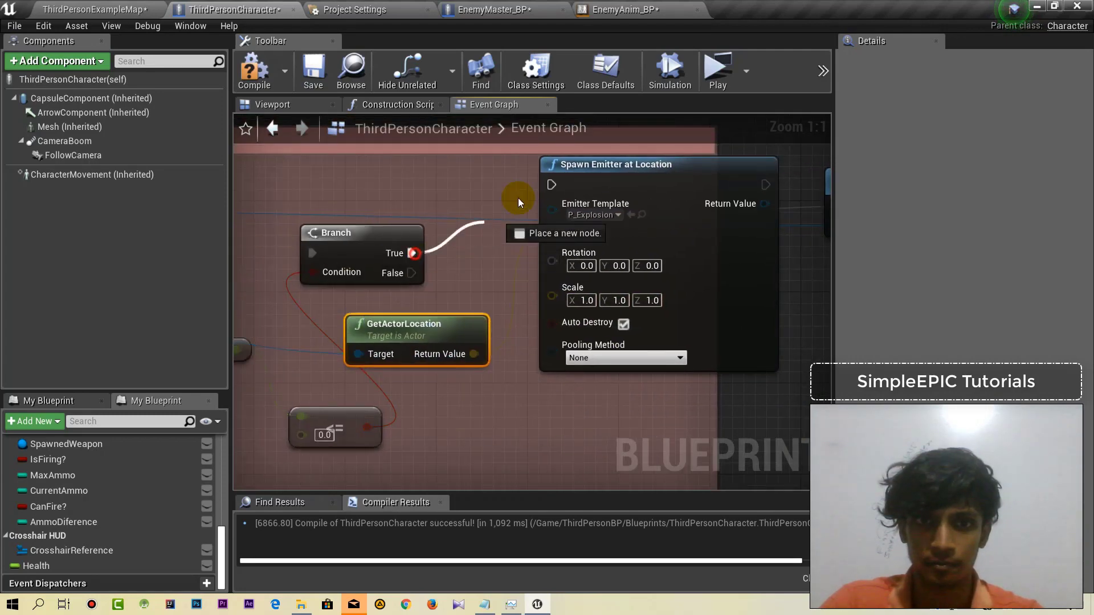
Wire Branch True into Spawn Emitter at Location, then Spawn Emitter into DestroyActor.
{"action": "left_click_drag", "start_coordinate": [518, 197], "coordinate": [553, 184]}
{"action": "right_click_drag", "start_coordinate": [556, 186], "coordinate": [444, 193]}
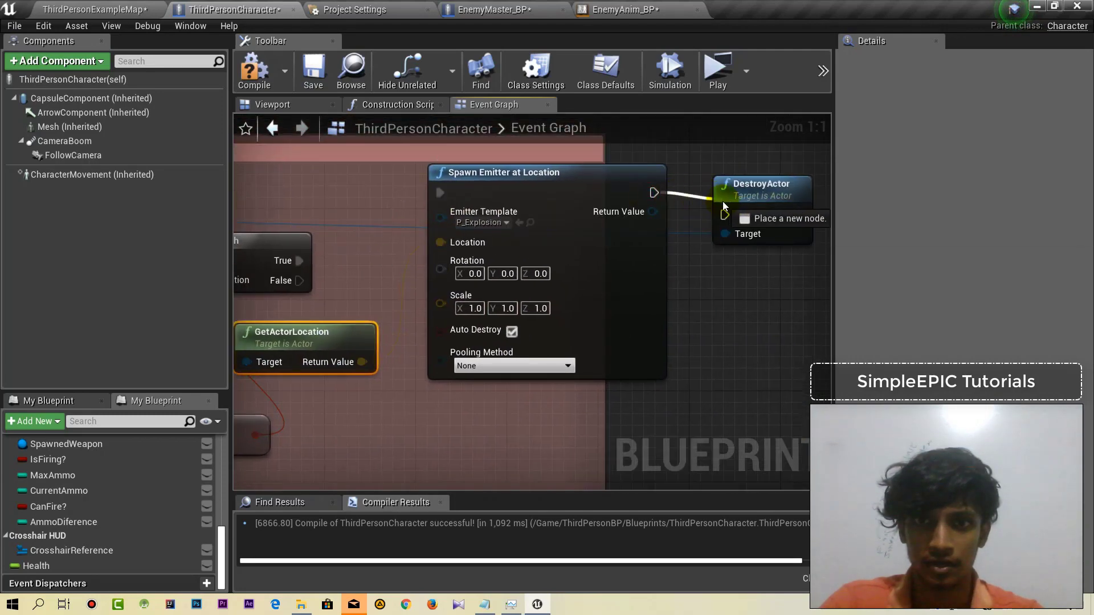
{"action": "left_click_drag", "start_coordinate": [730, 215], "coordinate": [815, 185]}
{"action": "right_click_drag", "start_coordinate": [675, 267], "coordinate": [553, 266]}
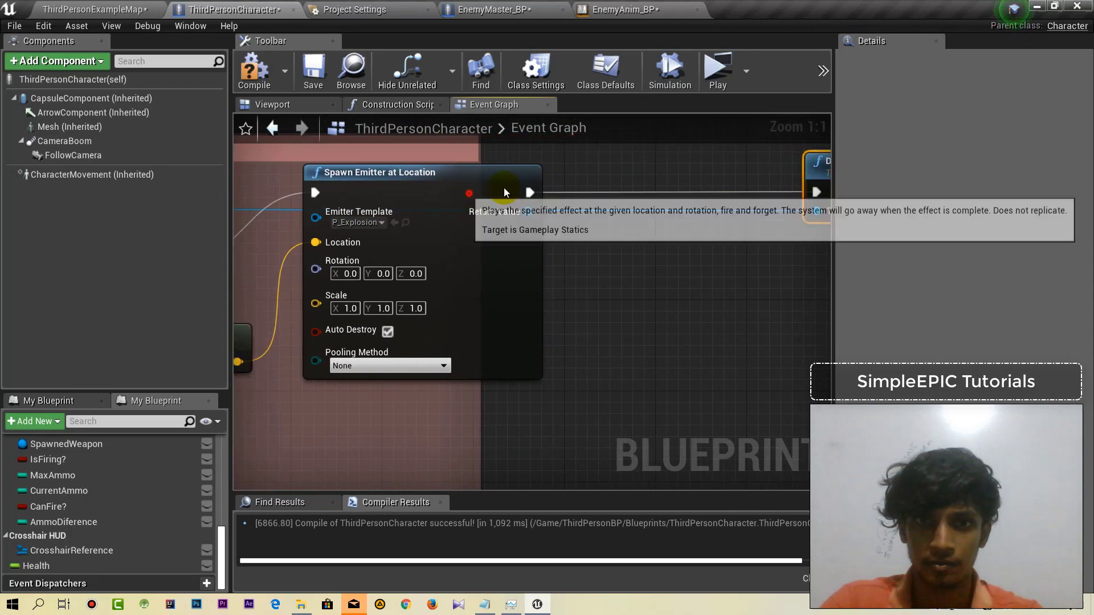
{"action": "left_click_drag", "start_coordinate": [504, 187], "coordinate": [677, 189]}
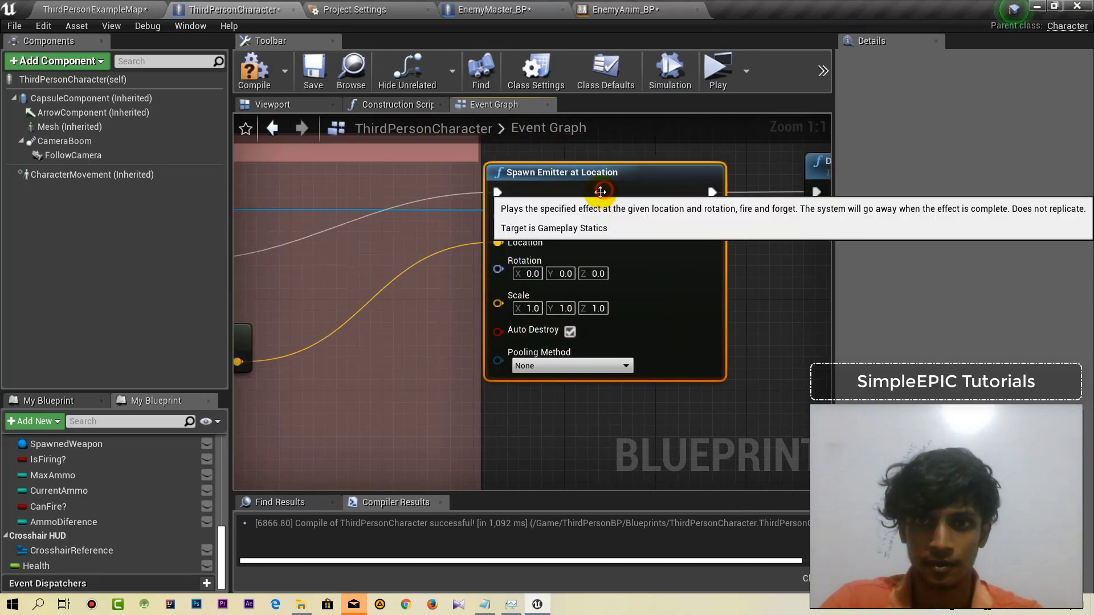
{"action": "right_click_drag", "start_coordinate": [408, 313], "coordinate": [530, 302]}
{"action": "left_click_drag", "start_coordinate": [417, 313], "coordinate": [487, 310]}
{"action": "right_click_drag", "start_coordinate": [570, 262], "coordinate": [503, 264]}
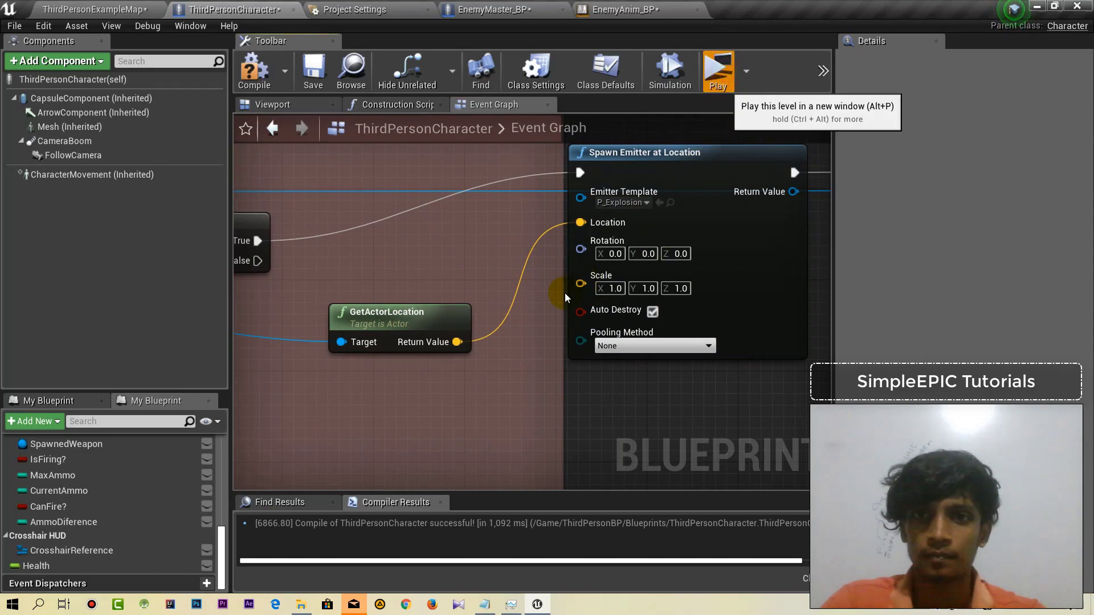
{"action": "key", "text": "alt+p"}
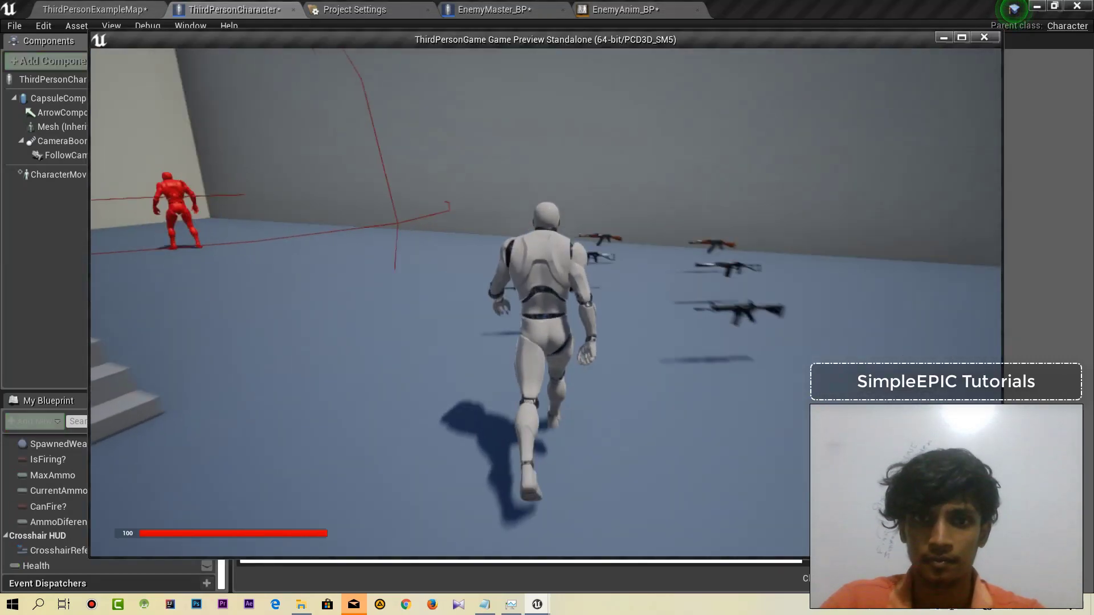
{"action": "left_click", "coordinate": [546, 302]}
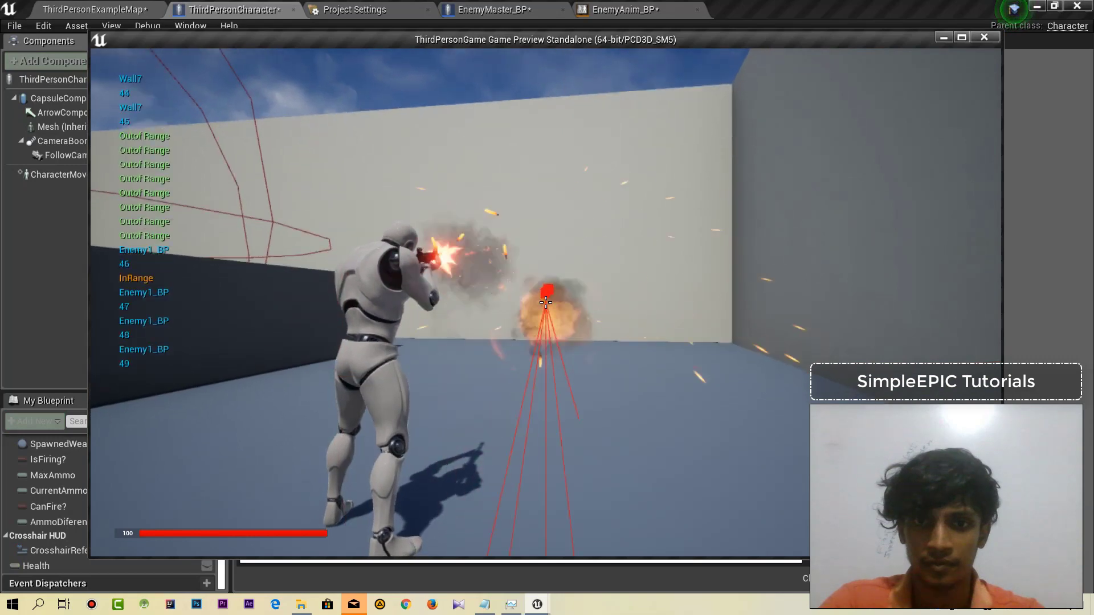
{"action": "key", "text": "w"}
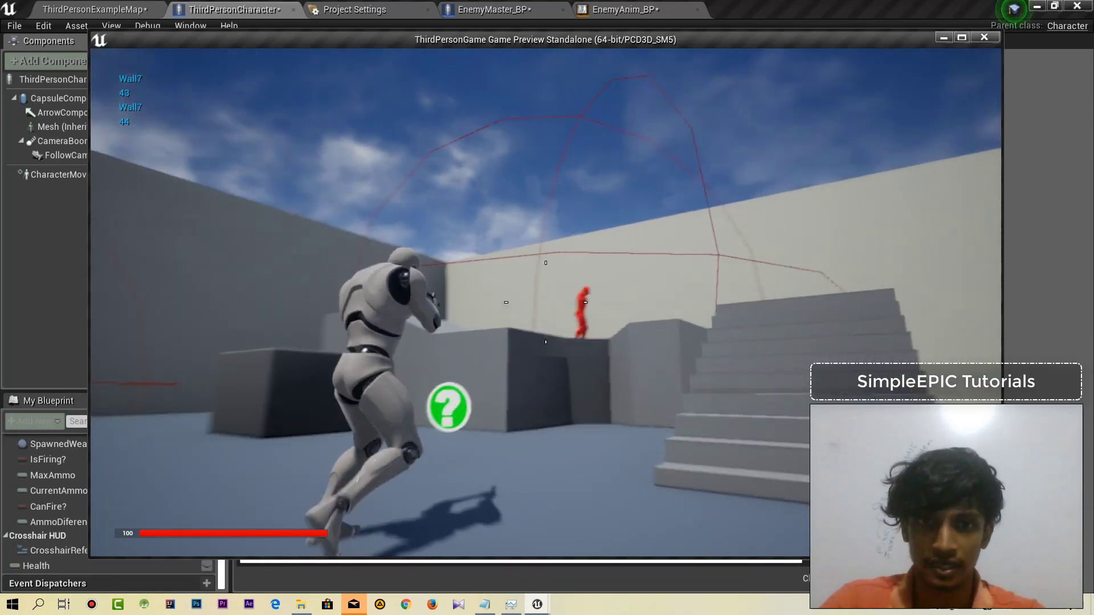
{"action": "left_click", "coordinate": [546, 302]}
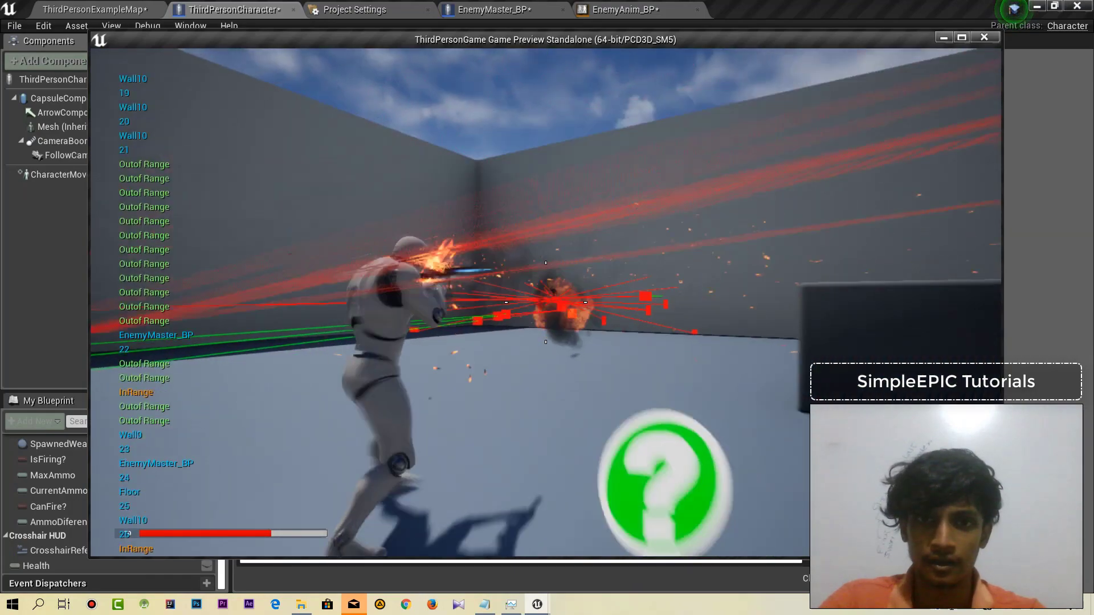
{"action": "left_click", "coordinate": [546, 302]}
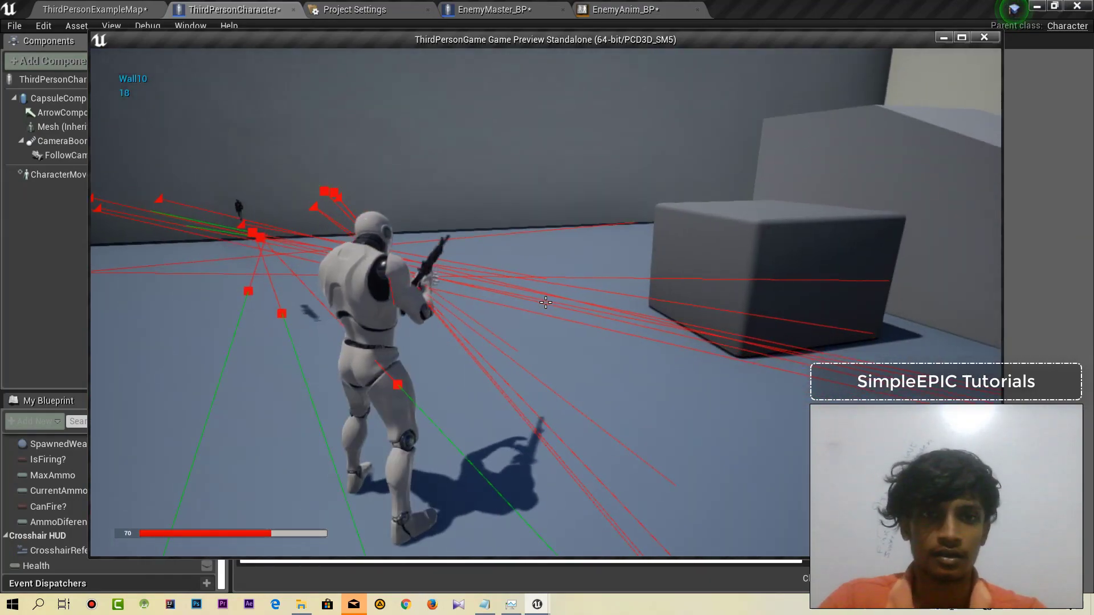
{"action": "key", "text": "w"}
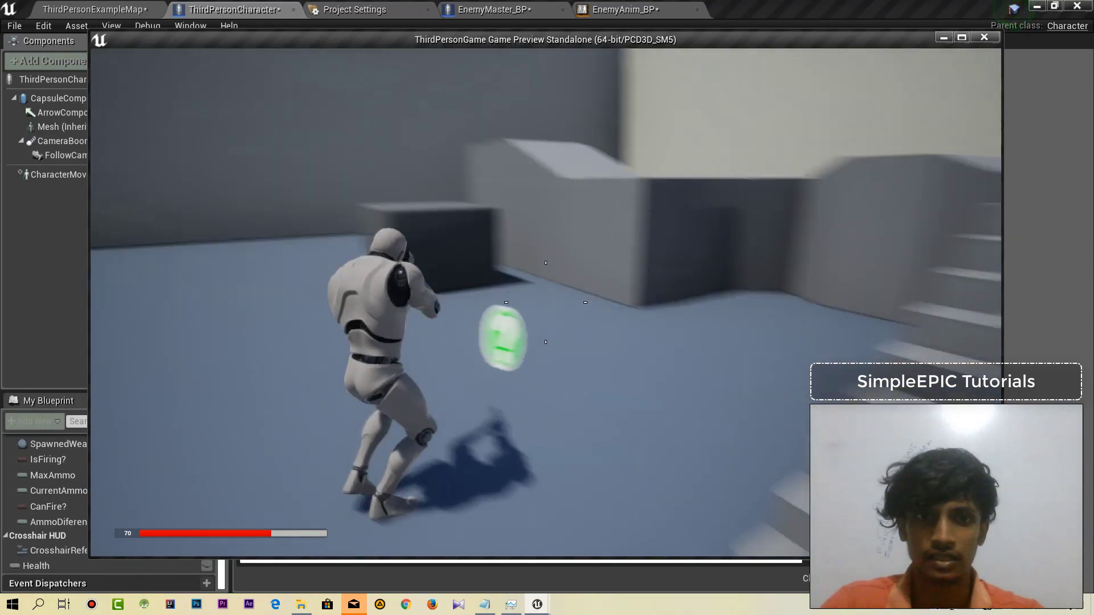
{"action": "left_click", "coordinate": [546, 302]}
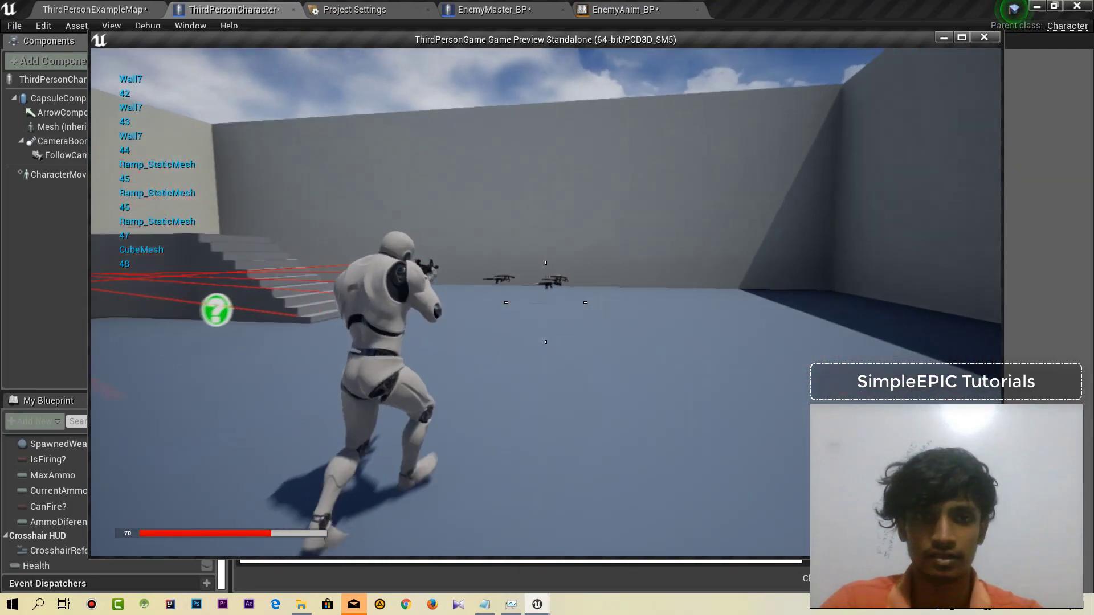
{"action": "key", "text": "Escape"}
Widen the Line Trace for Enemy comment over the explosion and DestroyActor nodes, and enlarge the bottom panel.
{"action": "scroll", "coordinate": [632, 376], "scroll_direction": "down", "scroll_amount": 7}
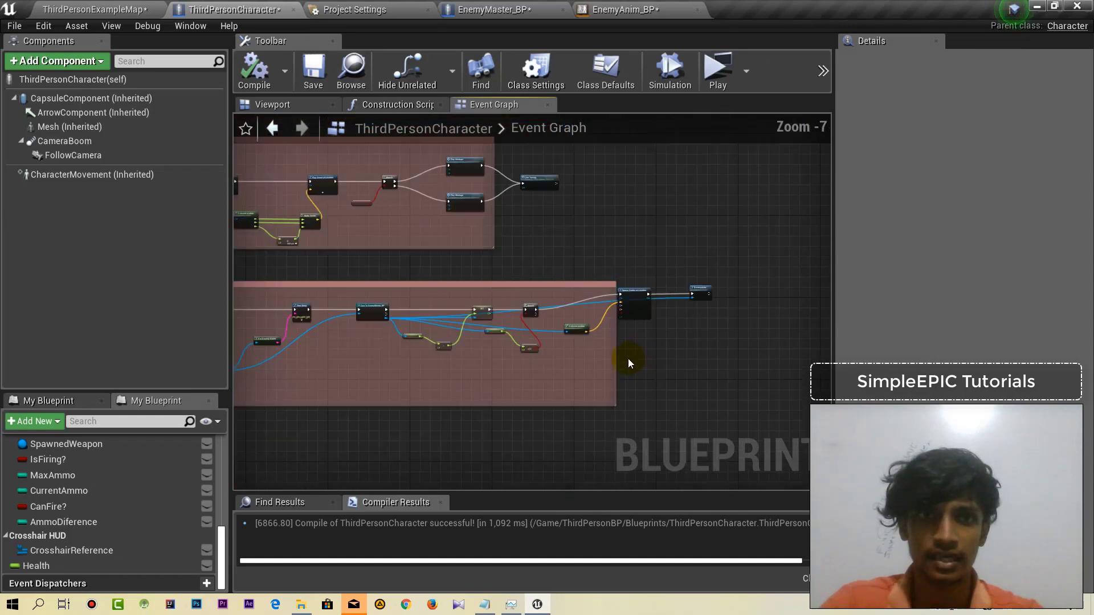
{"action": "right_click_drag", "start_coordinate": [480, 417], "coordinate": [427, 385]}
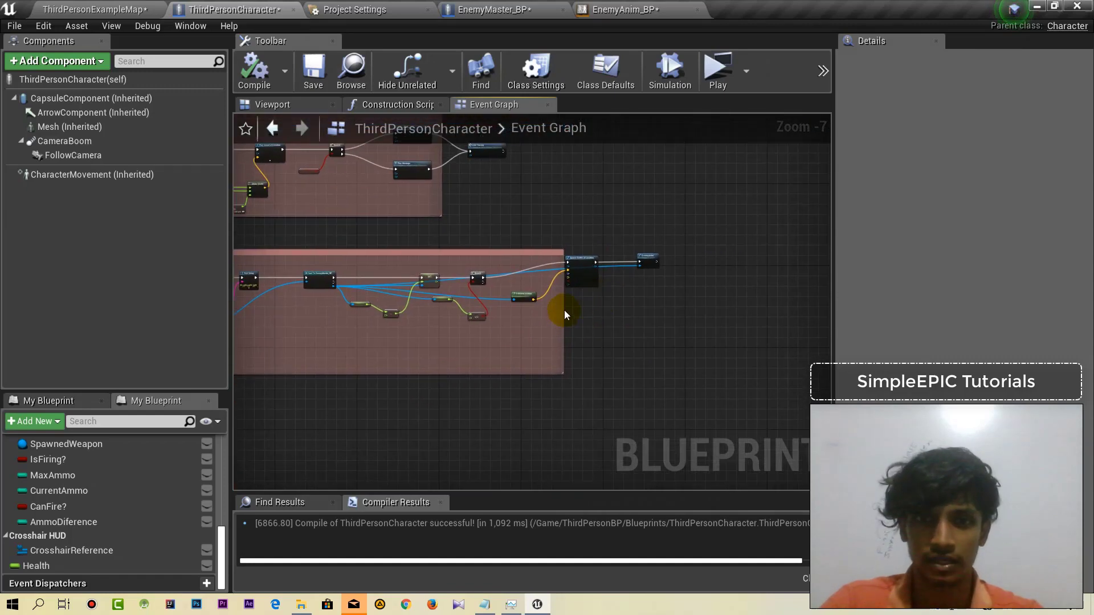
{"action": "left_click_drag", "start_coordinate": [563, 309], "coordinate": [693, 306]}
{"action": "scroll", "coordinate": [609, 329], "scroll_direction": "down", "scroll_amount": 4}
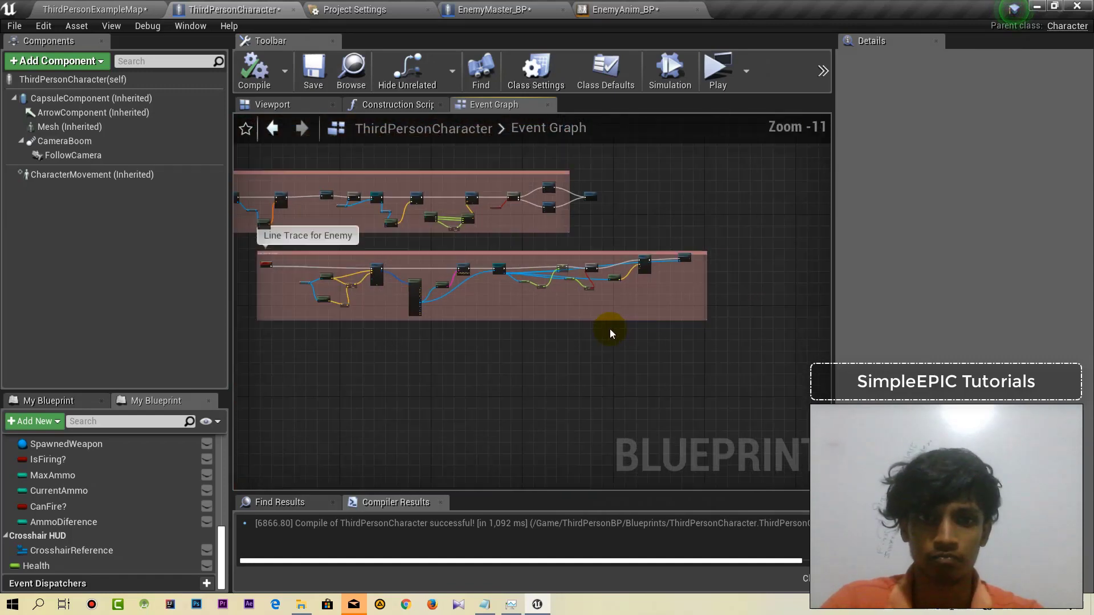
{"action": "right_click_drag", "start_coordinate": [512, 360], "coordinate": [375, 445]}
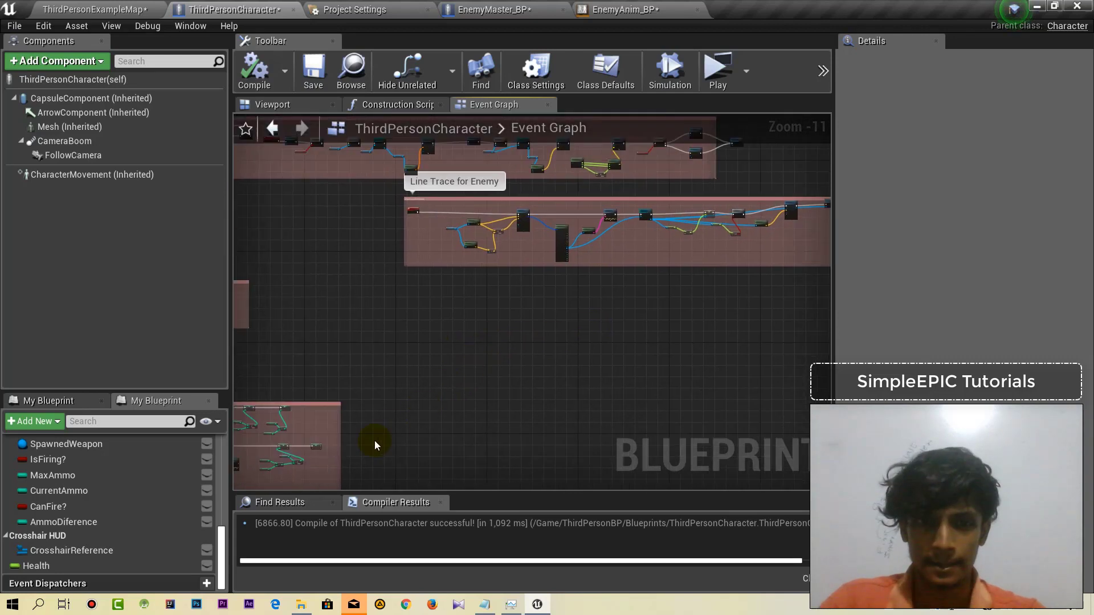
{"action": "left_click_drag", "start_coordinate": [483, 492], "coordinate": [498, 420]}
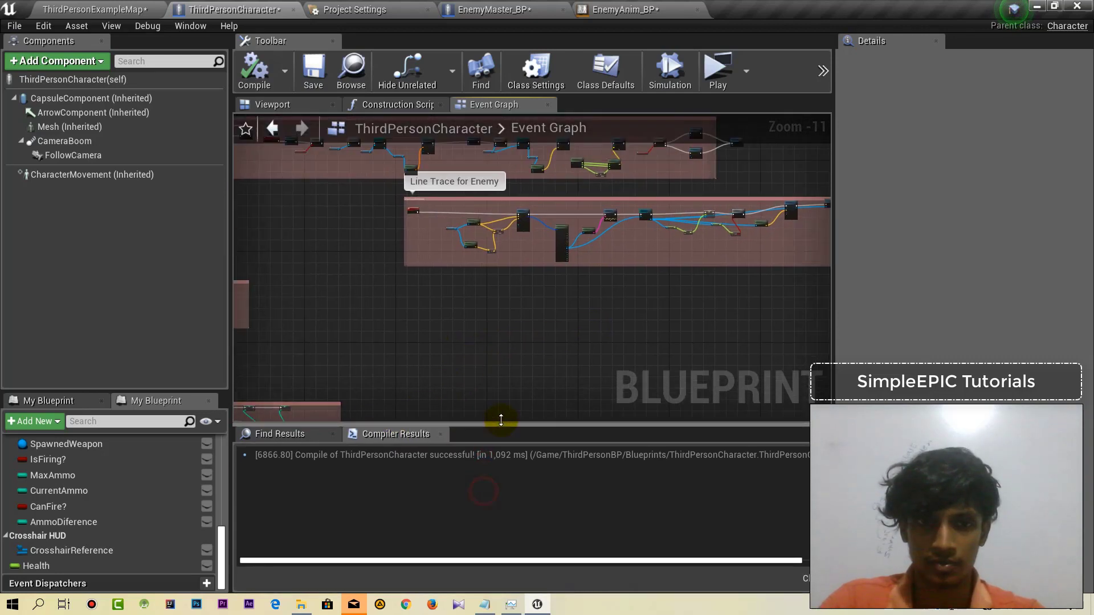
Search the graph for 'print' and delete the first Print String with its conversion node.
{"action": "left_click", "coordinate": [307, 431]}
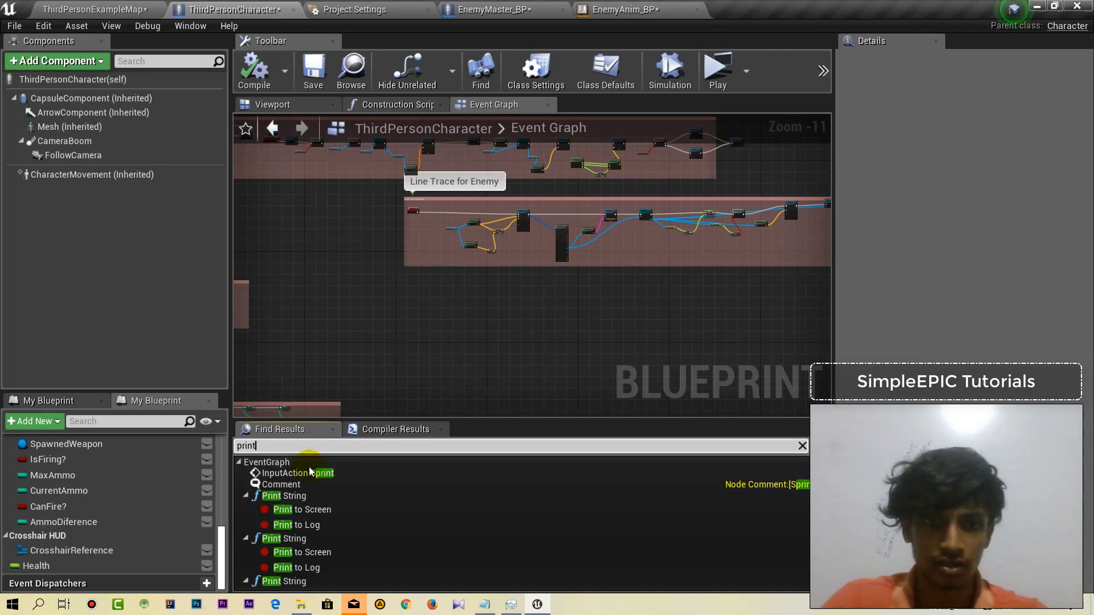
{"action": "left_click", "coordinate": [291, 500]}
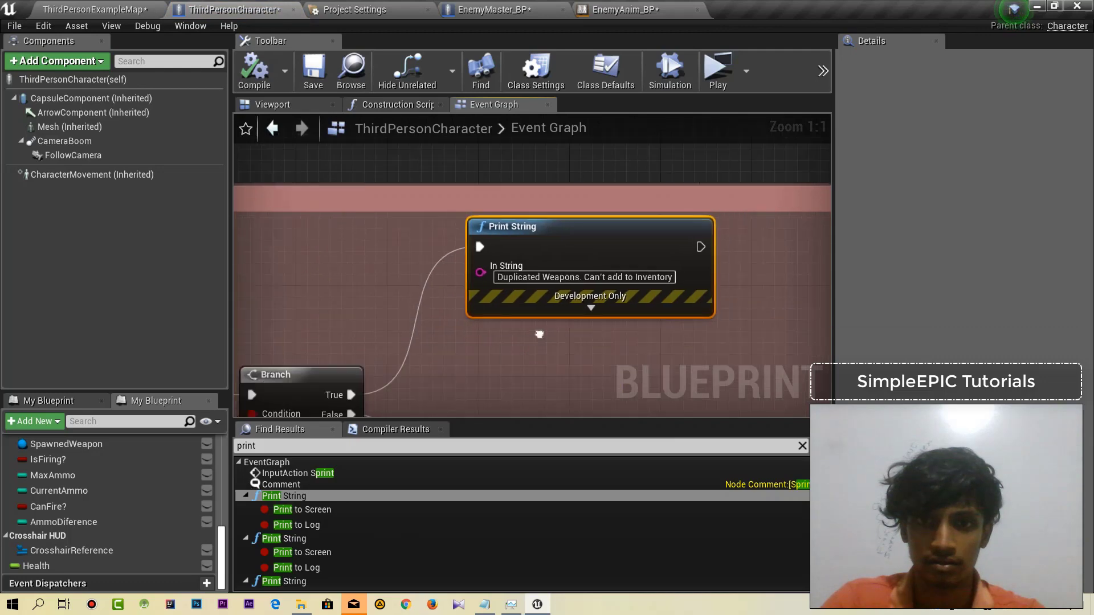
{"action": "left_click", "coordinate": [287, 538]}
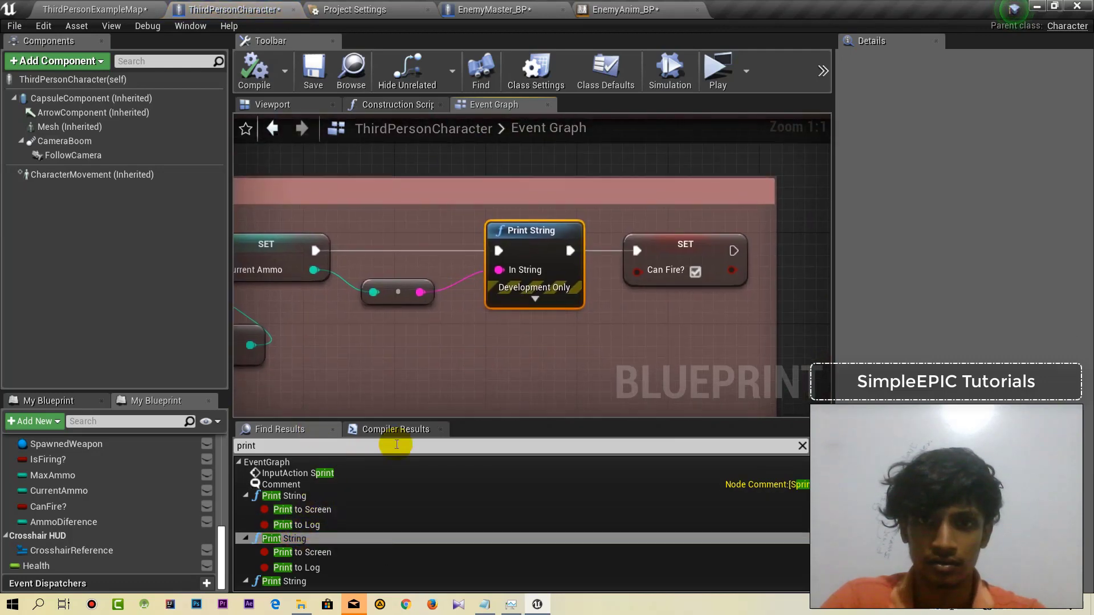
{"action": "right_click_drag", "start_coordinate": [522, 388], "coordinate": [604, 336]}
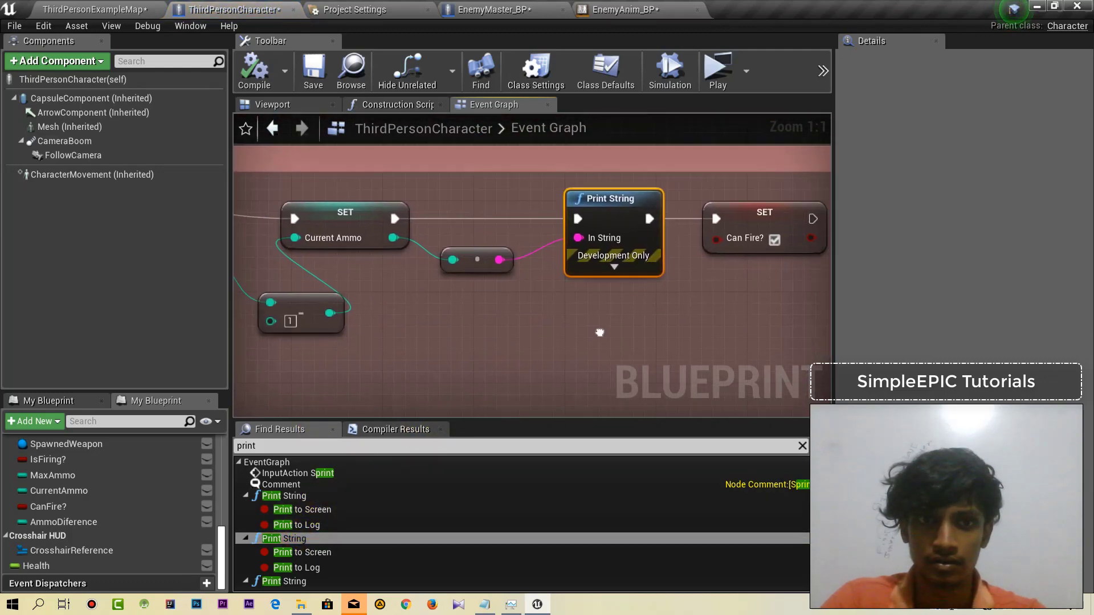
{"action": "left_click_drag", "start_coordinate": [626, 319], "coordinate": [525, 244]}
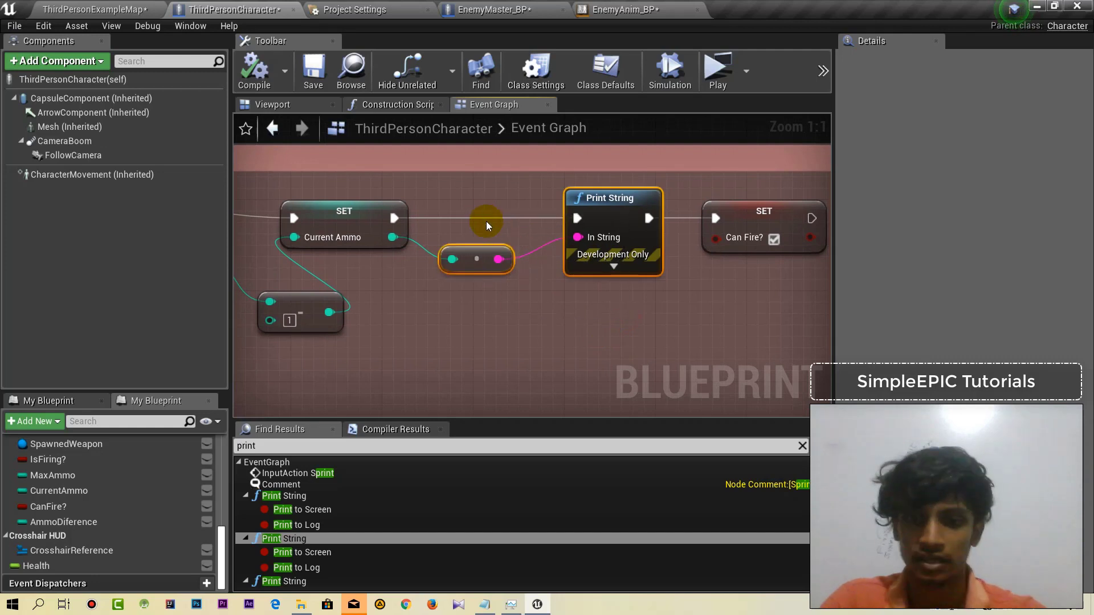
{"action": "key", "text": "Delete"}
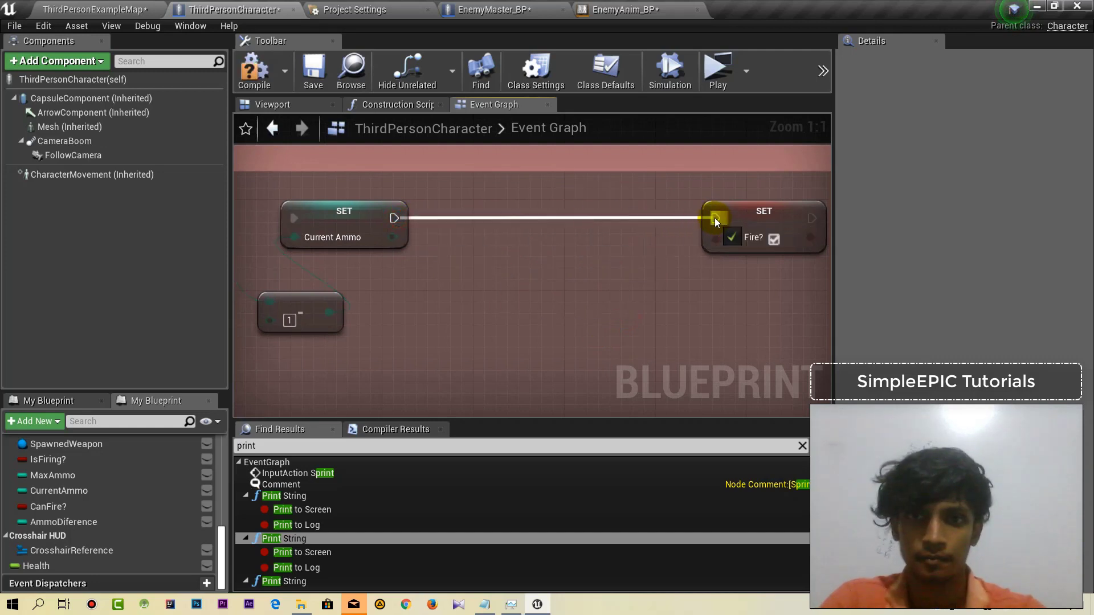
Delete the Can't Reload and Ammo is Over Print String nodes.
{"action": "scroll", "coordinate": [297, 570], "scroll_direction": "down", "scroll_amount": 1}
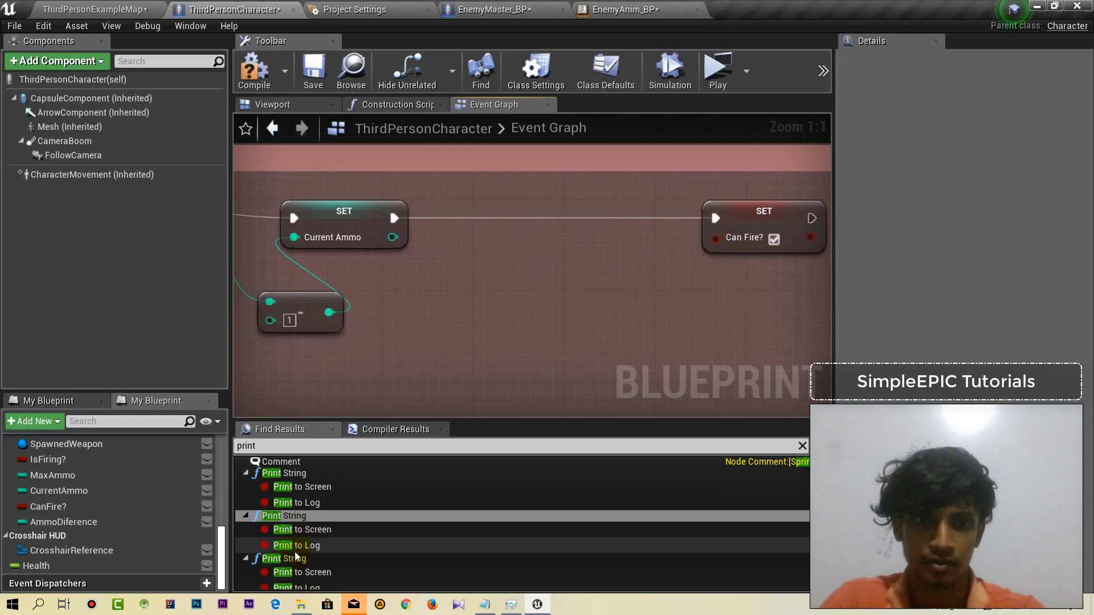
{"action": "double_click", "coordinate": [296, 559]}
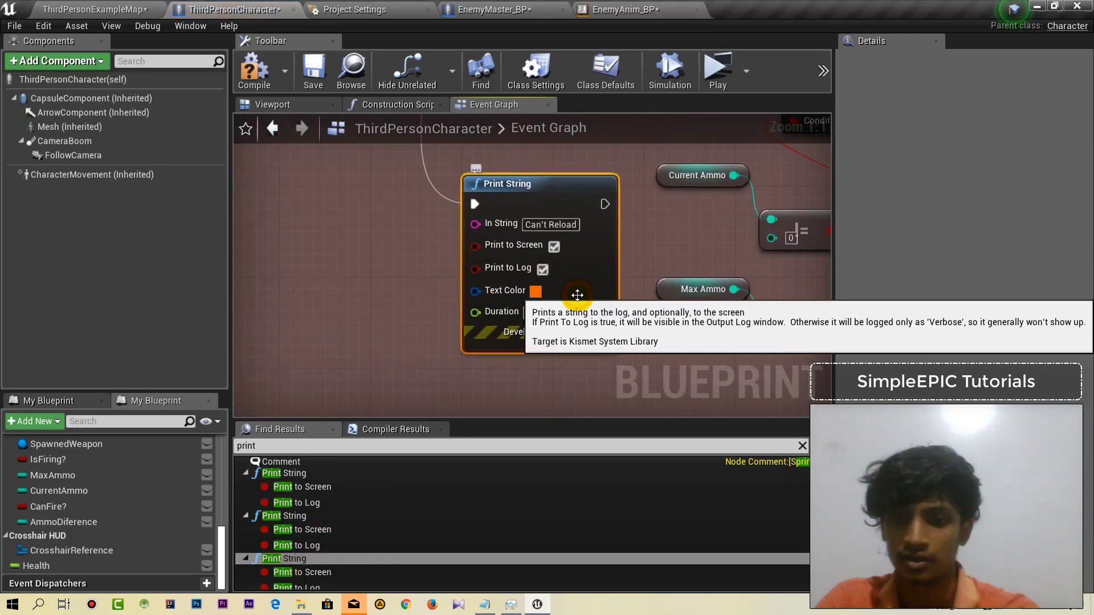
{"action": "key", "text": "Delete"}
{"action": "scroll", "coordinate": [323, 556], "scroll_direction": "down", "scroll_amount": 1}
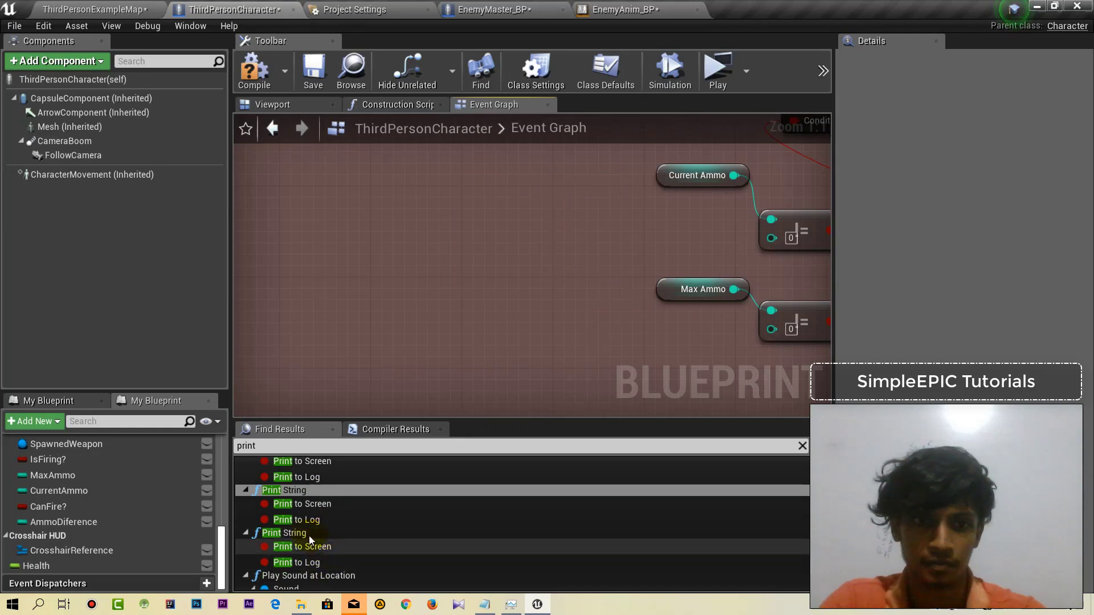
{"action": "double_click", "coordinate": [308, 533]}
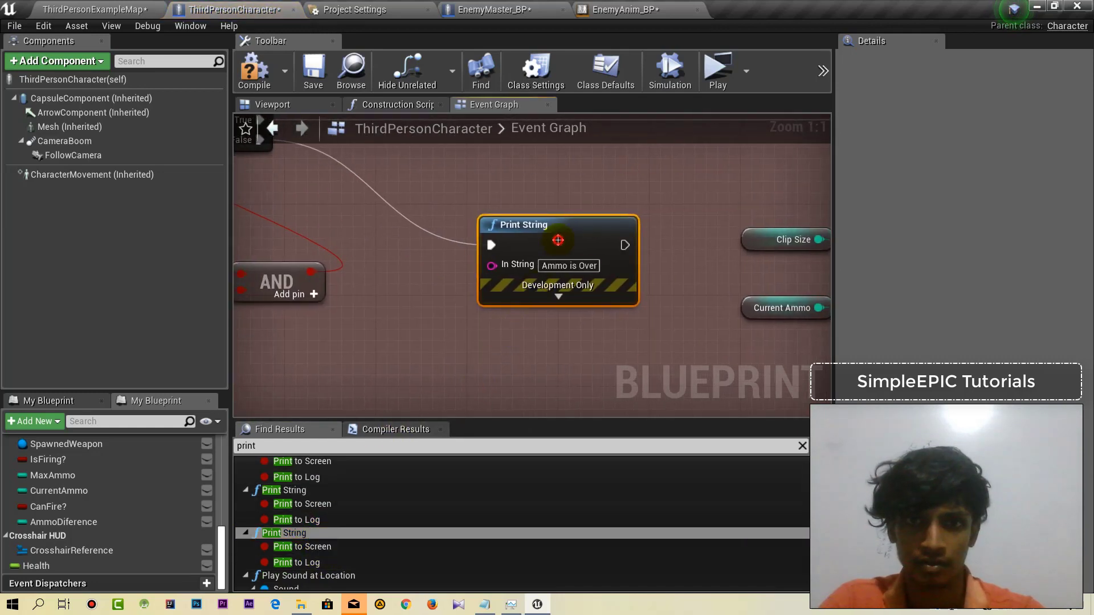
{"action": "key", "text": "Delete"}
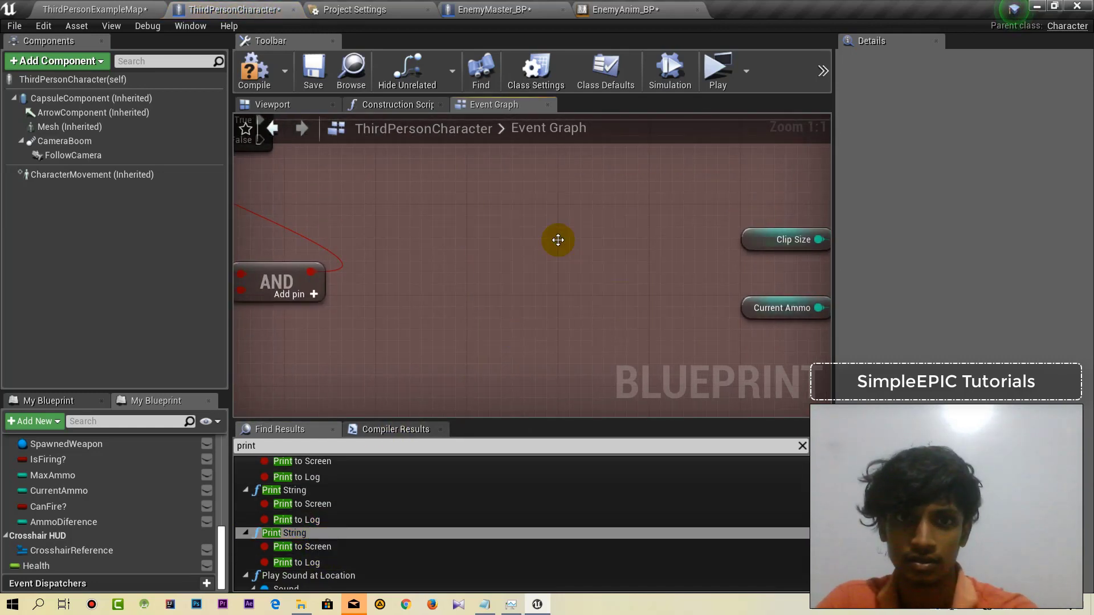
Remove the hit-name Print String and Get Display Name, reconnect LineTraceByChannel to Cast To EnemyMaster_BP, and compile.
{"action": "scroll", "coordinate": [300, 549], "scroll_direction": "down", "scroll_amount": 1}
{"action": "scroll", "coordinate": [313, 532], "scroll_direction": "down", "scroll_amount": 1}
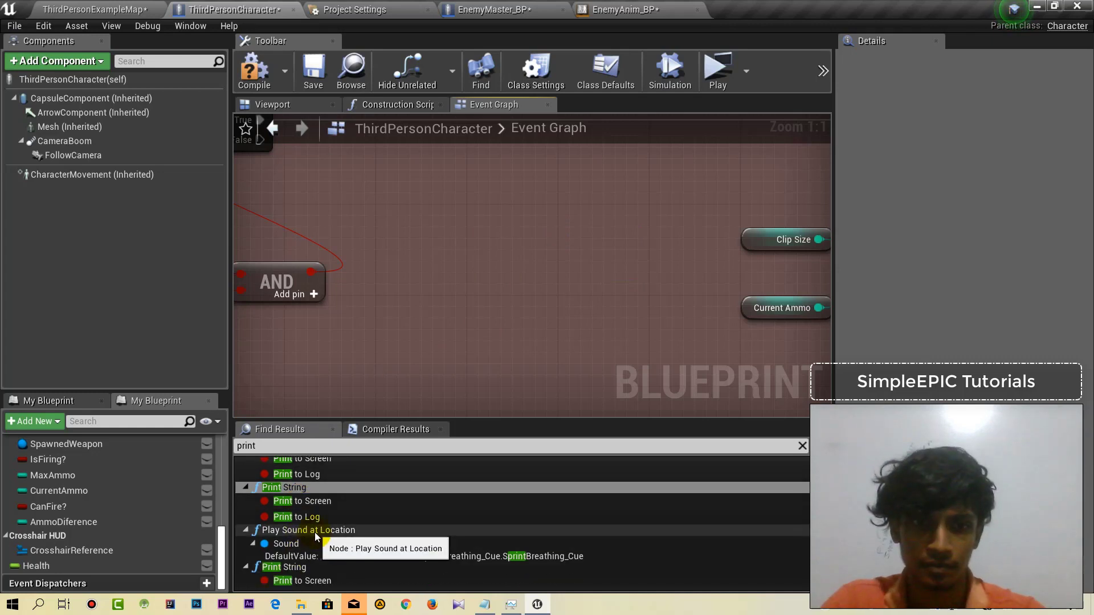
{"action": "scroll", "coordinate": [312, 554], "scroll_direction": "down", "scroll_amount": 2}
{"action": "double_click", "coordinate": [311, 552]}
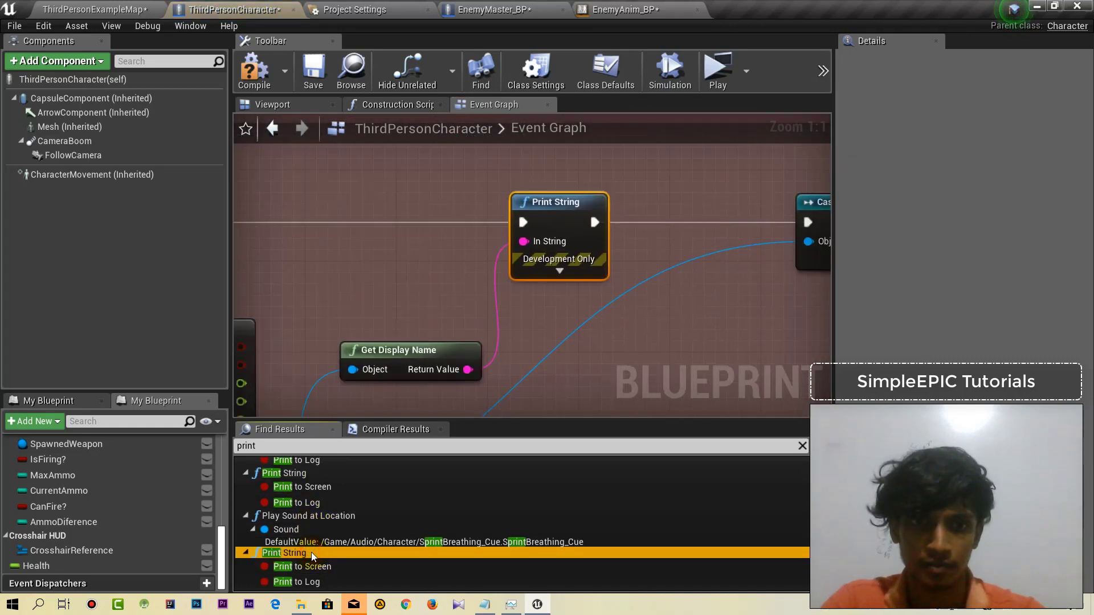
{"action": "right_click_drag", "start_coordinate": [530, 388], "coordinate": [655, 316]}
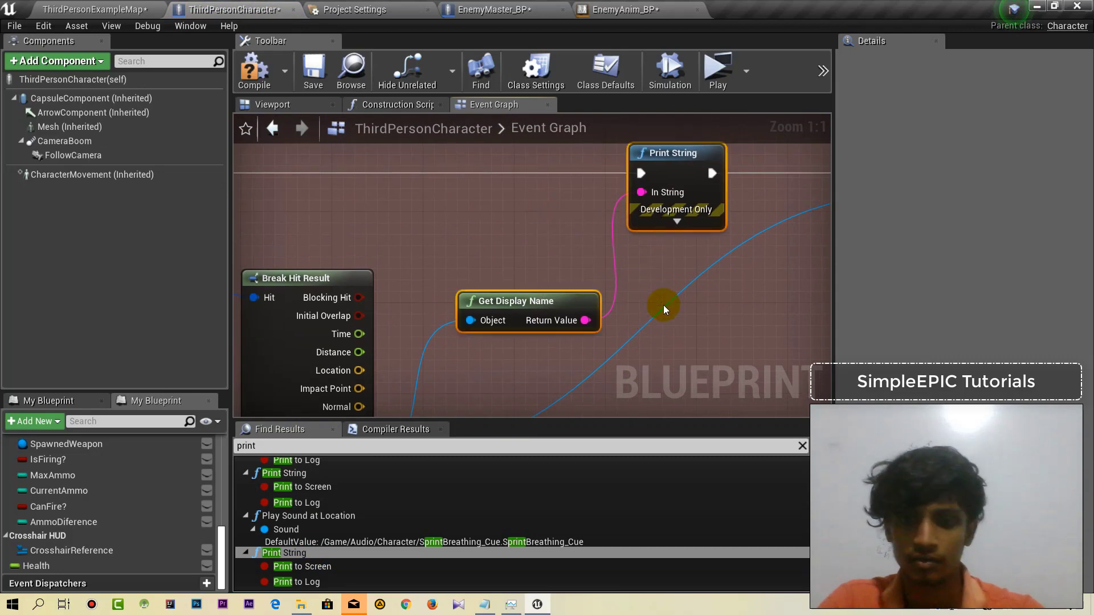
{"action": "right_click_drag", "start_coordinate": [646, 296], "coordinate": [558, 291]}
{"action": "left_click_drag", "start_coordinate": [809, 206], "coordinate": [555, 232]}
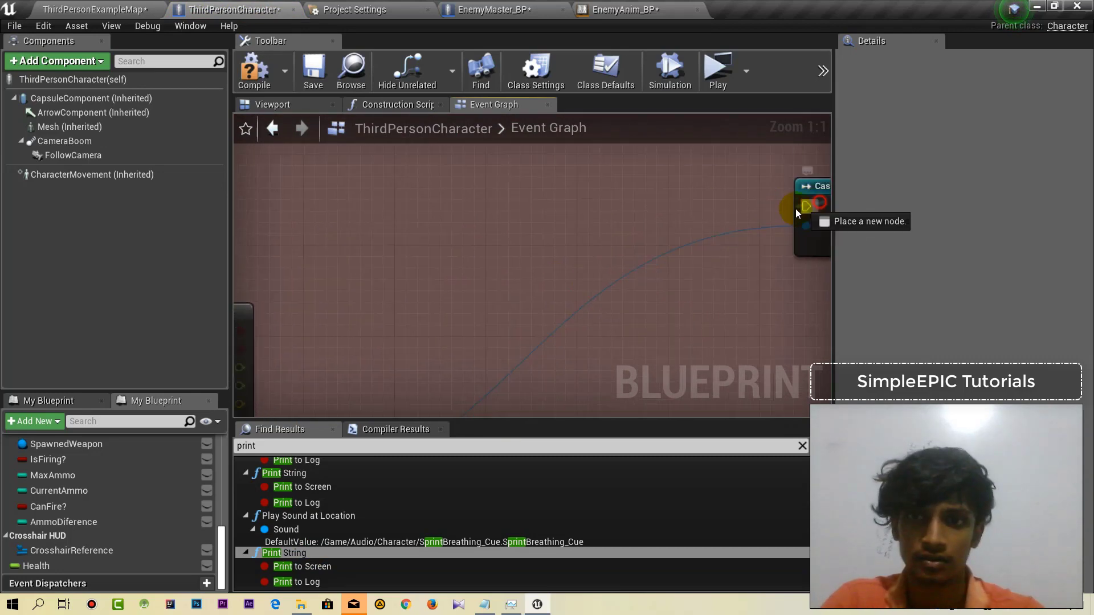
{"action": "scroll", "coordinate": [555, 232], "scroll_direction": "down", "scroll_amount": 5}
{"action": "left_click_drag", "start_coordinate": [373, 225], "coordinate": [371, 226]}
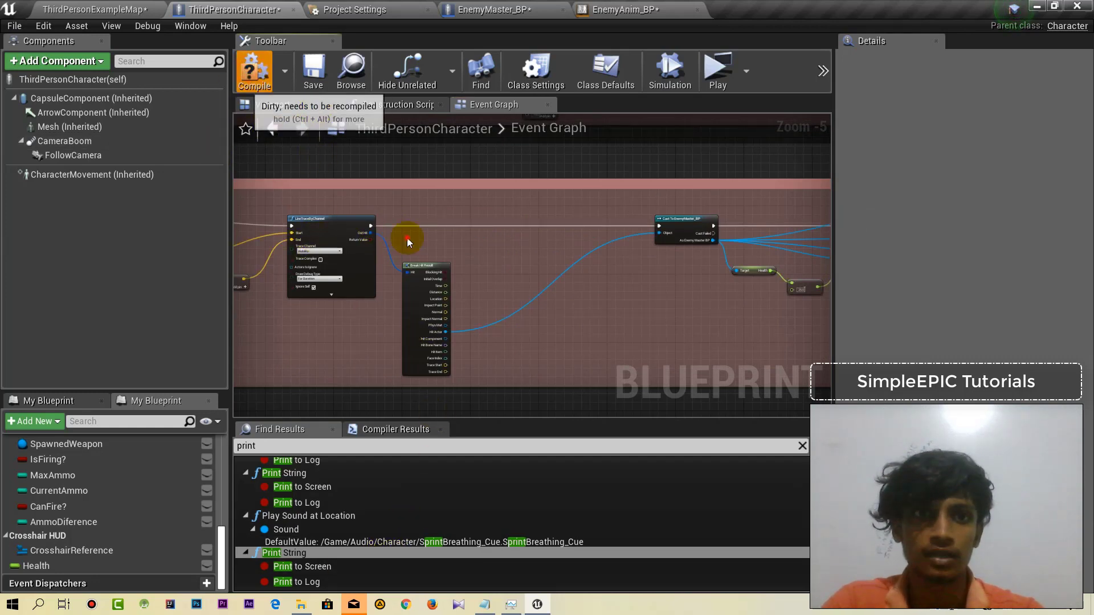
{"action": "key", "text": "F7"}
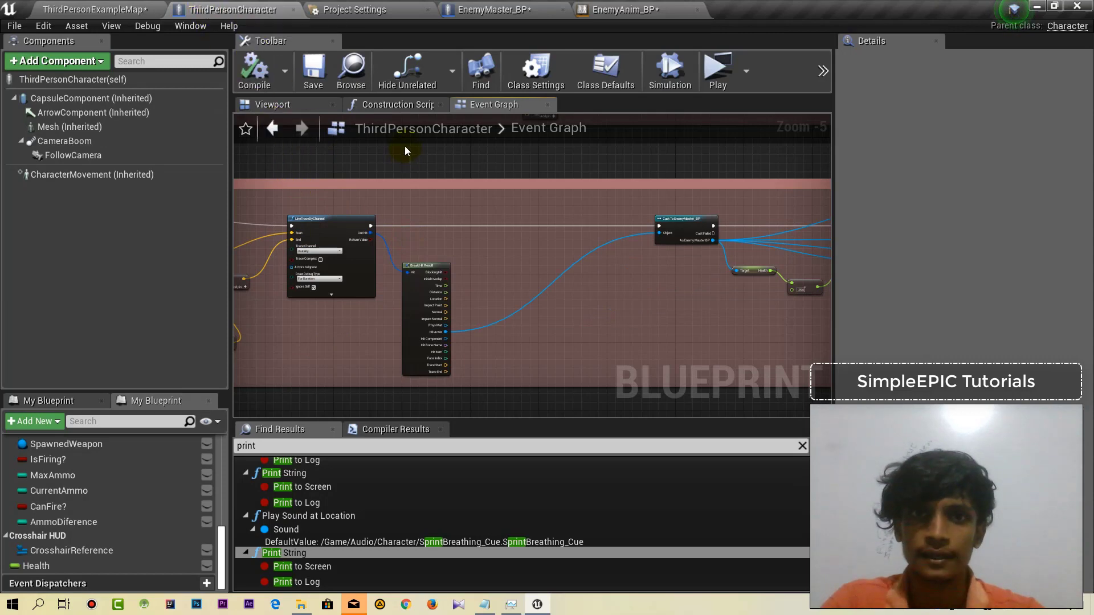
In EnemyMaster_BP, find the 'print' results and delete the InRange Print String.
{"action": "left_click", "coordinate": [470, 13]}
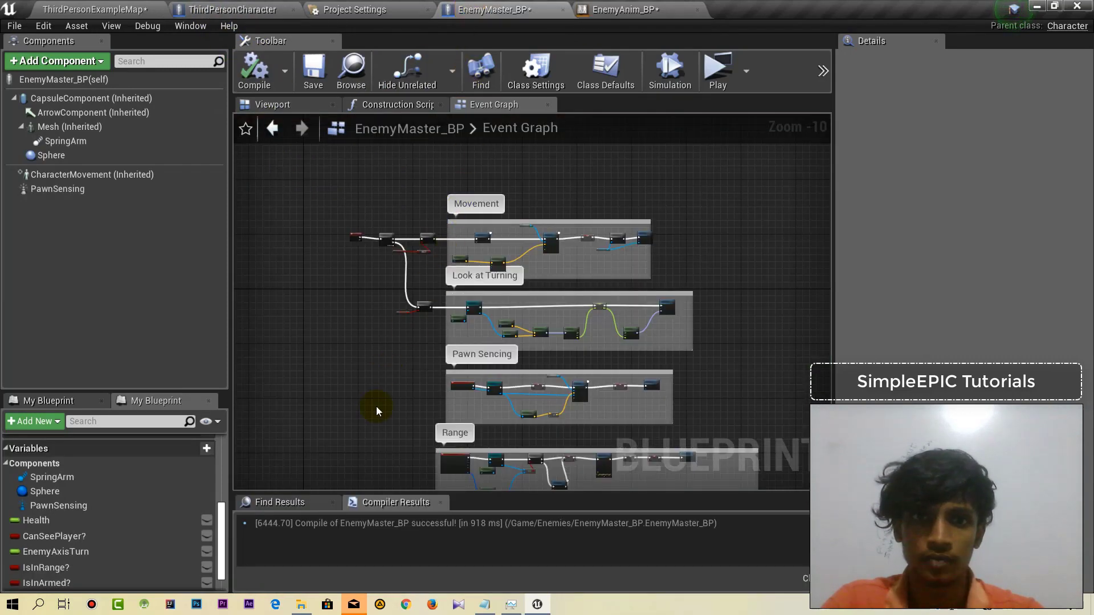
{"action": "scroll", "coordinate": [433, 353], "scroll_direction": "down", "scroll_amount": 1}
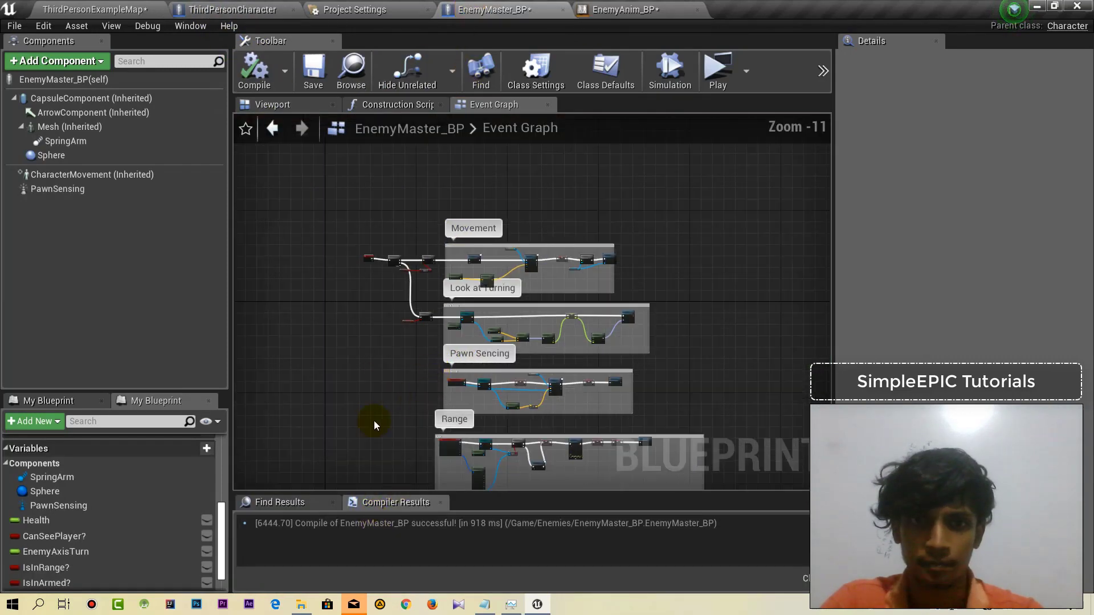
{"action": "left_click", "coordinate": [287, 504]}
{"action": "type", "text": "print"}
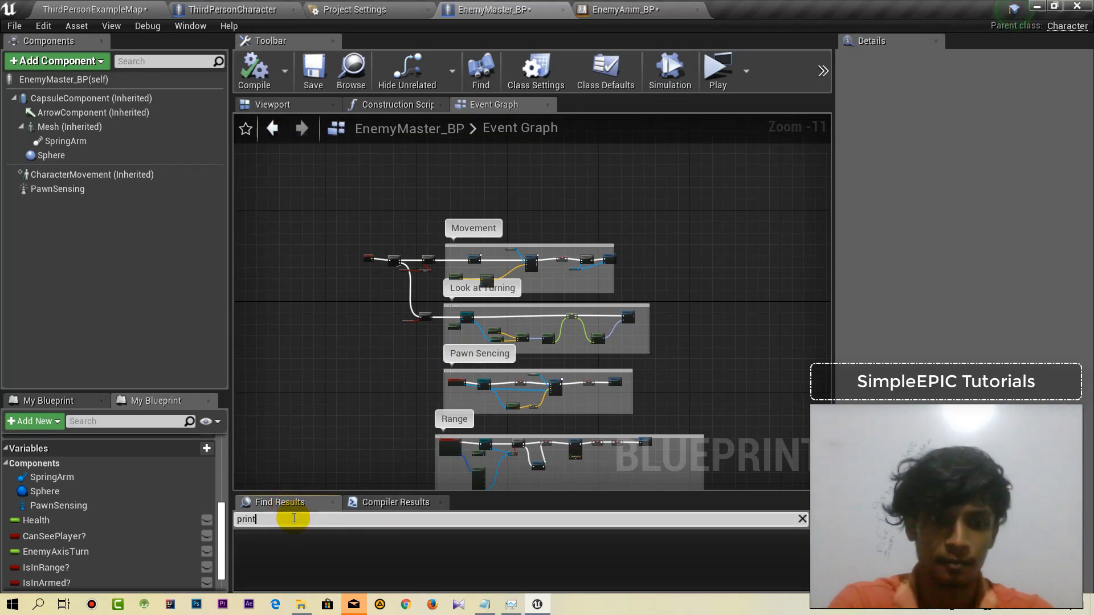
{"action": "left_click", "coordinate": [283, 546]}
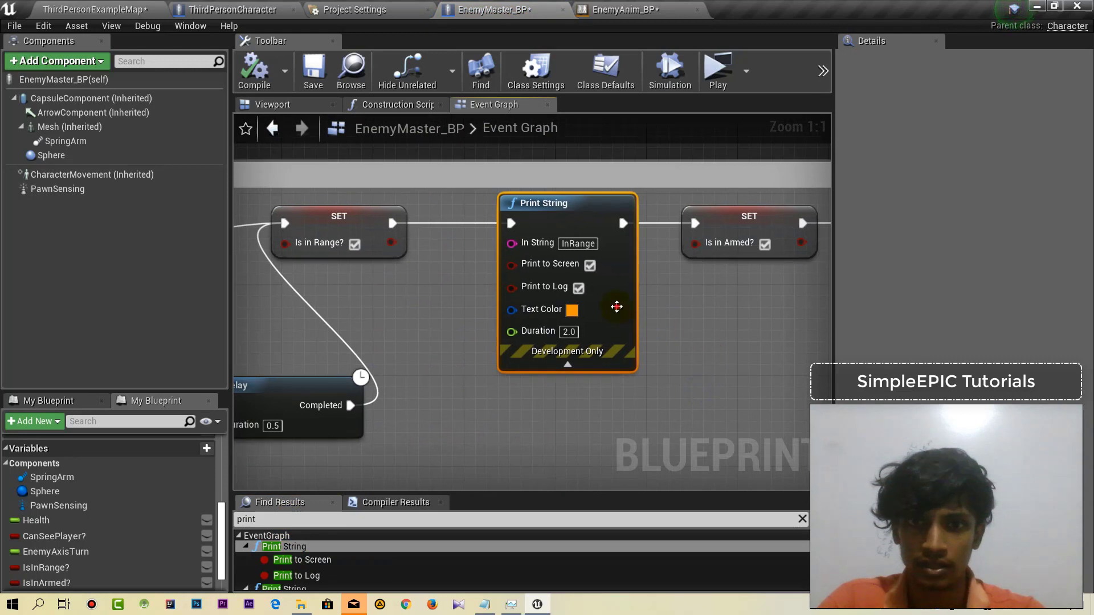
{"action": "key", "text": "Delete"}
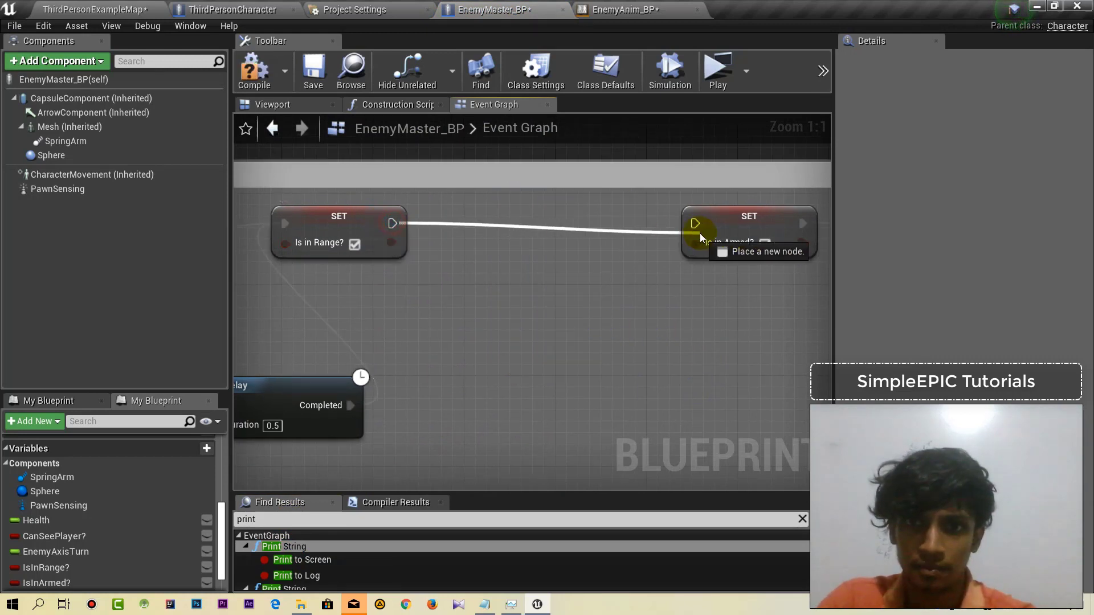
Delete the Outof Range Print String, rejoin the SET nodes, and save EnemyMaster_BP.
{"action": "scroll", "coordinate": [378, 535], "scroll_direction": "down", "scroll_amount": 1}
{"action": "scroll", "coordinate": [366, 552], "scroll_direction": "up", "scroll_amount": 1}
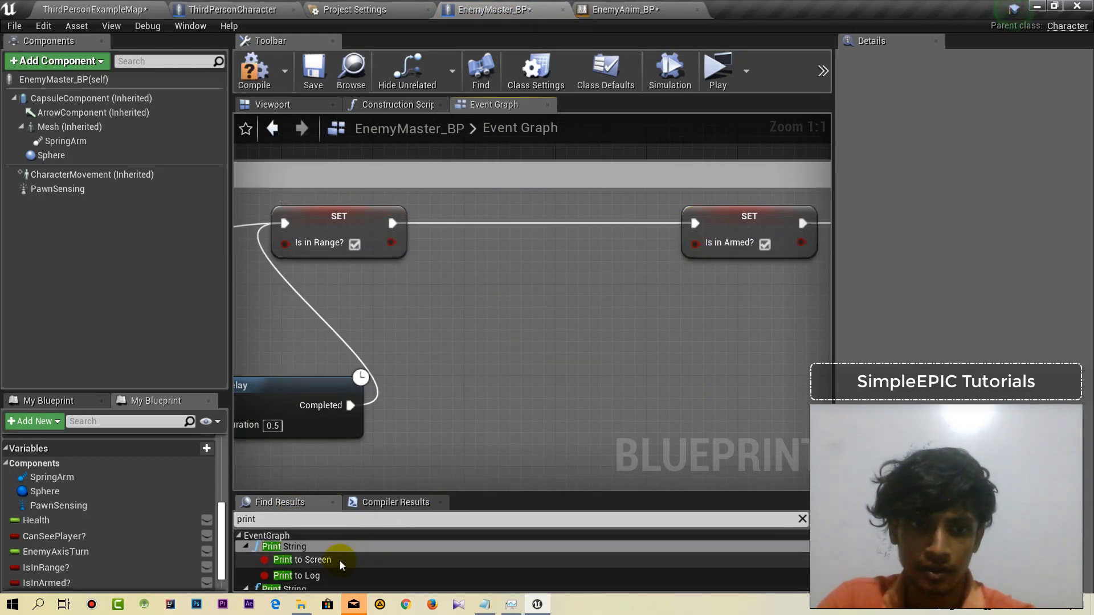
{"action": "scroll", "coordinate": [340, 560], "scroll_direction": "down", "scroll_amount": 1}
{"action": "left_click", "coordinate": [305, 566]}
{"action": "double_click", "coordinate": [304, 566]}
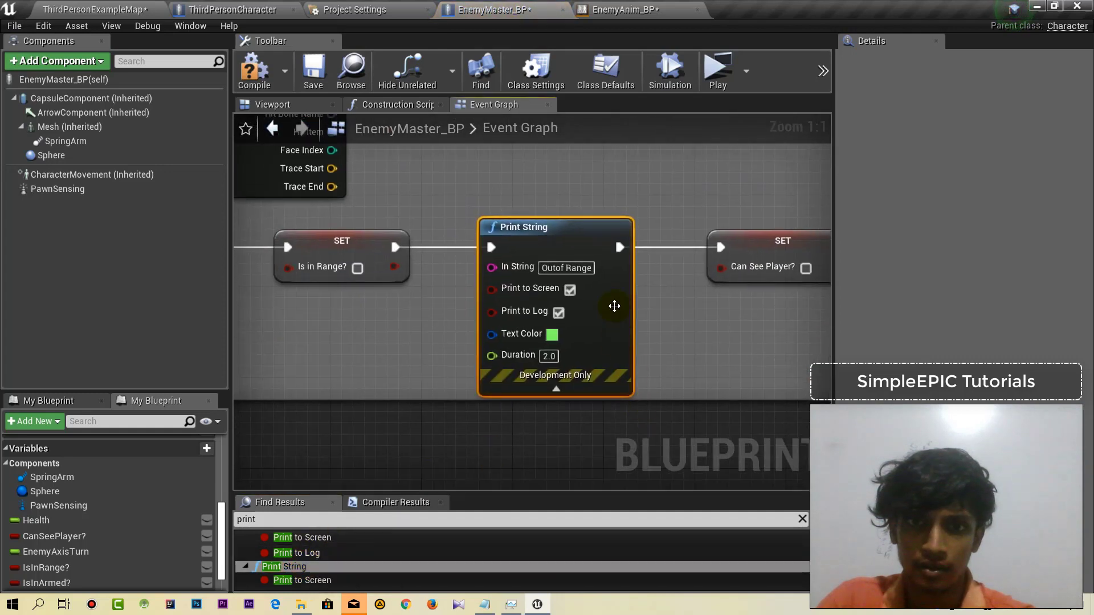
{"action": "key", "text": "Delete"}
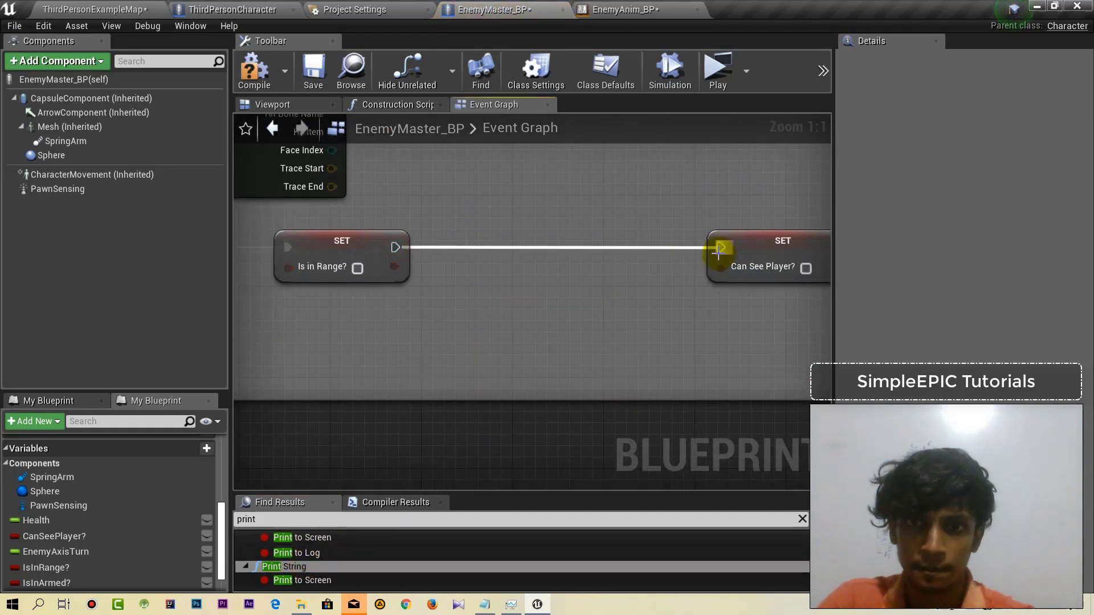
{"action": "left_click_drag", "start_coordinate": [718, 250], "coordinate": [720, 248]}
{"action": "scroll", "coordinate": [379, 562], "scroll_direction": "down", "scroll_amount": 1}
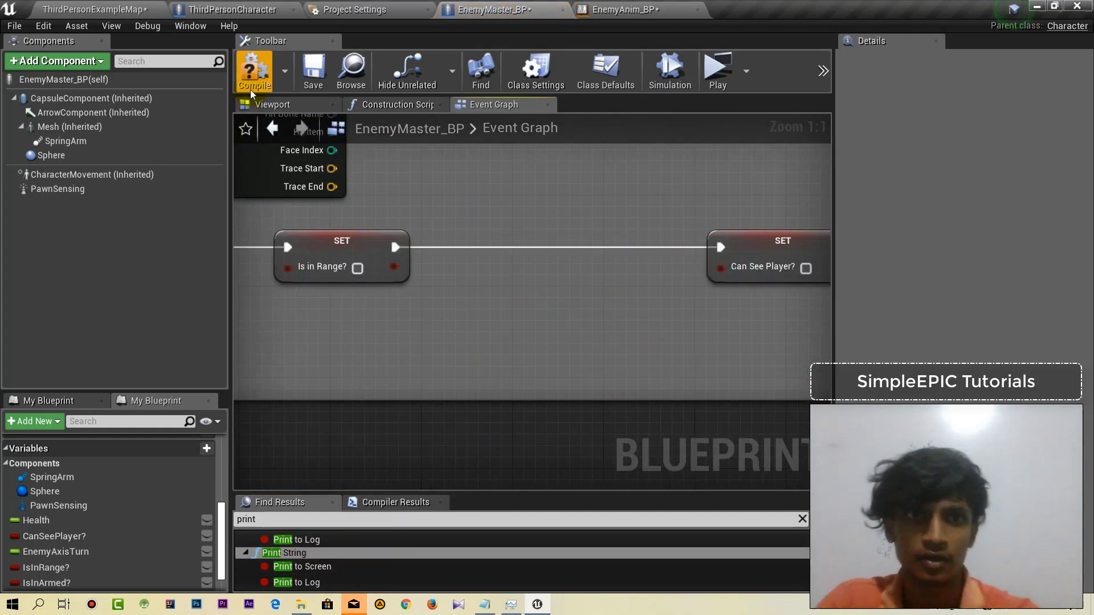
{"action": "left_click", "coordinate": [312, 86]}
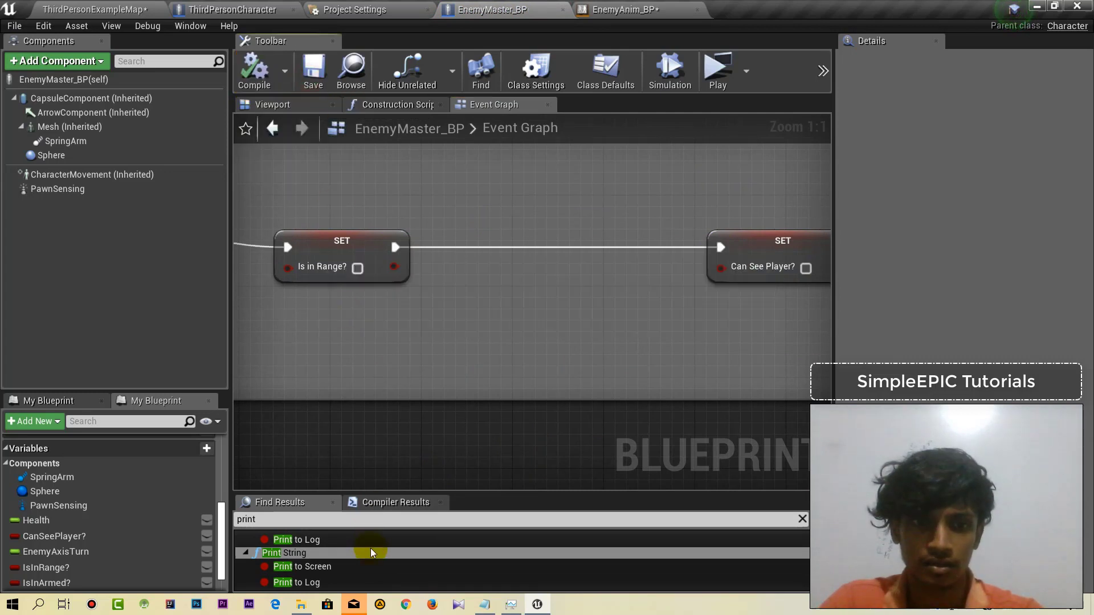
Check the remaining print search result and view the Spawn Weapon and Destroy Weapon groups.
{"action": "left_click", "coordinate": [367, 563]}
{"action": "left_click", "coordinate": [298, 550]}
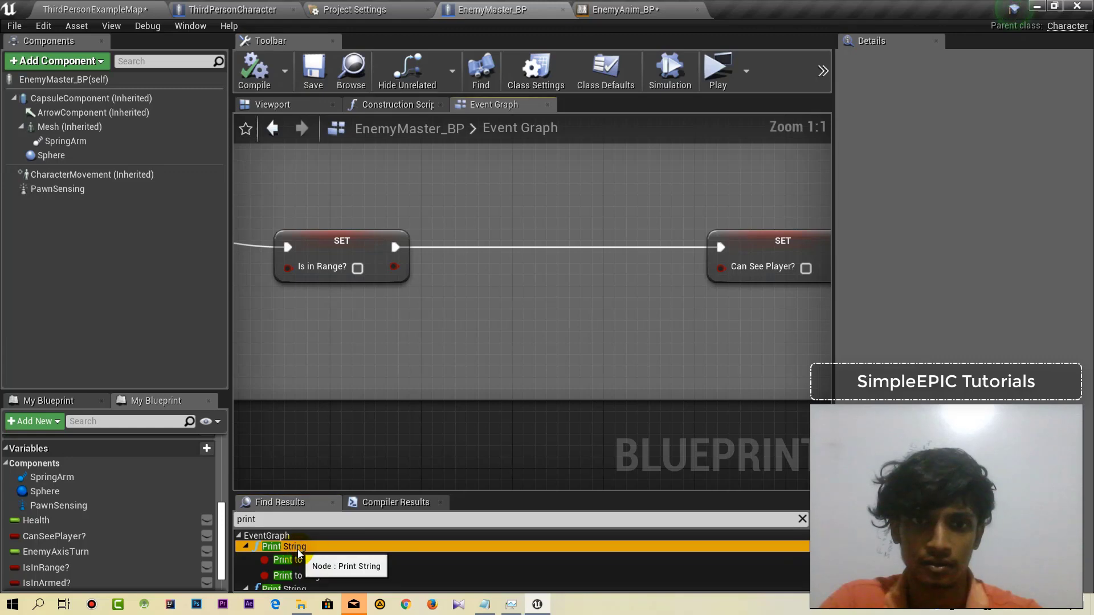
{"action": "scroll", "coordinate": [532, 375], "scroll_direction": "down", "scroll_amount": 6}
{"action": "right_click_drag", "start_coordinate": [751, 286], "coordinate": [606, 202]}
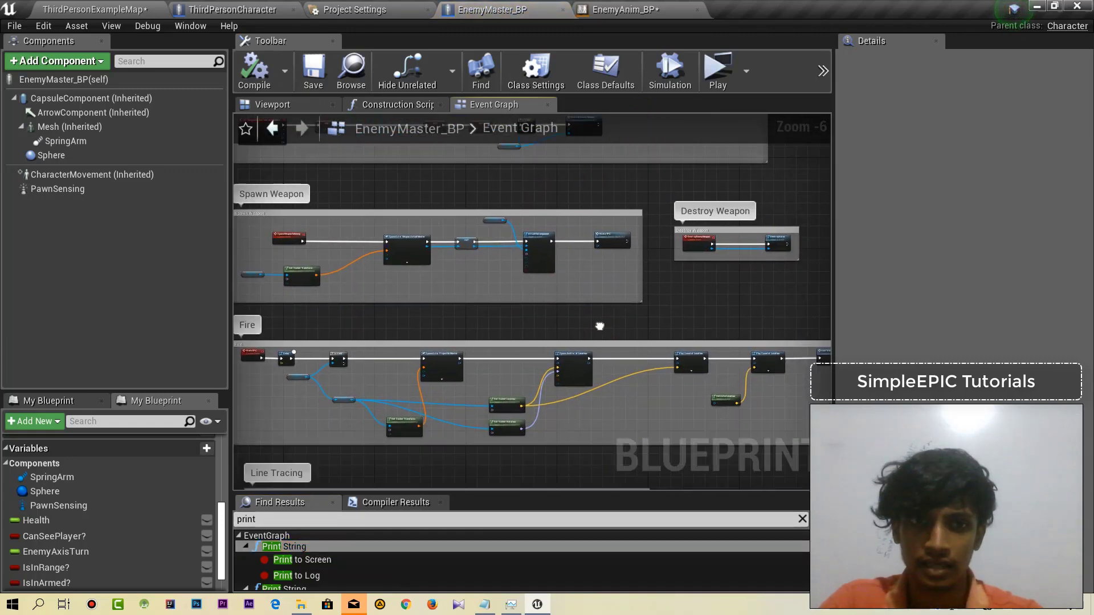
Review the Line Tracing group and save EnemyMaster_BP.
{"action": "right_click_drag", "start_coordinate": [596, 320], "coordinate": [600, 178]}
{"action": "scroll", "coordinate": [485, 392], "scroll_direction": "up", "scroll_amount": 1}
{"action": "scroll", "coordinate": [485, 391], "scroll_direction": "up", "scroll_amount": 3}
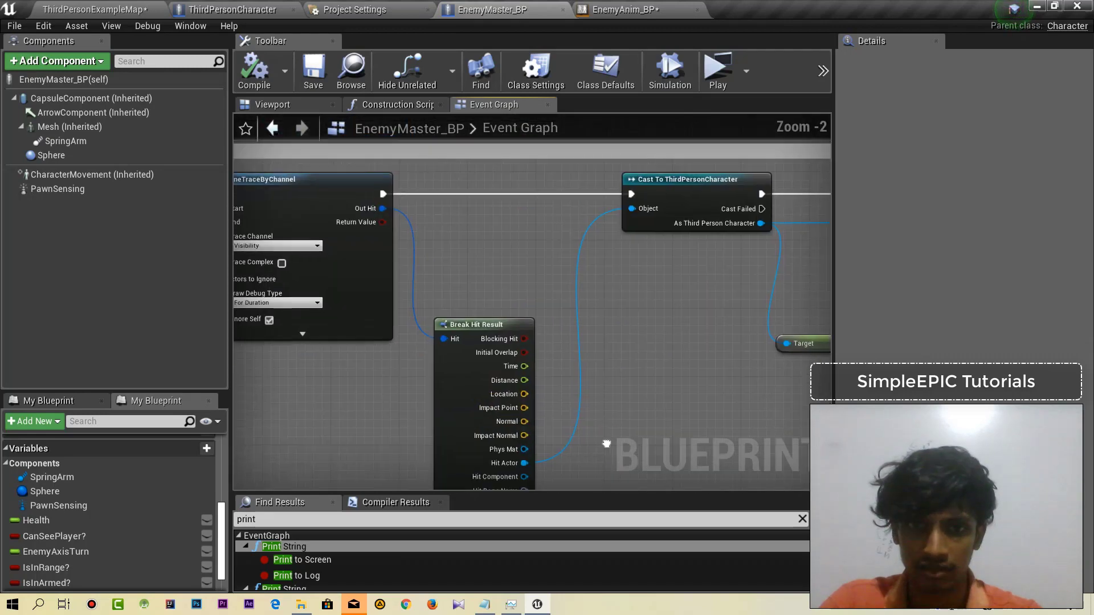
{"action": "mouse_move", "coordinate": [485, 392]}
{"action": "right_mouse_down"}
{"action": "mouse_move", "coordinate": [493, 349]}
{"action": "mouse_move", "coordinate": [322, 342]}
{"action": "right_mouse_up"}
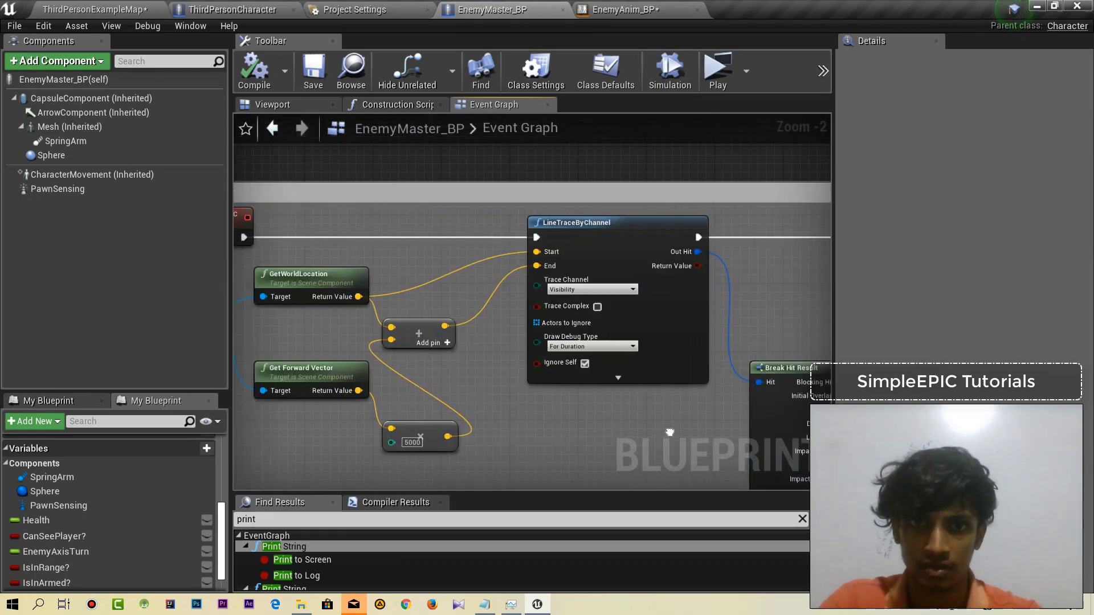
{"action": "scroll", "coordinate": [596, 398], "scroll_direction": "up", "scroll_amount": 2}
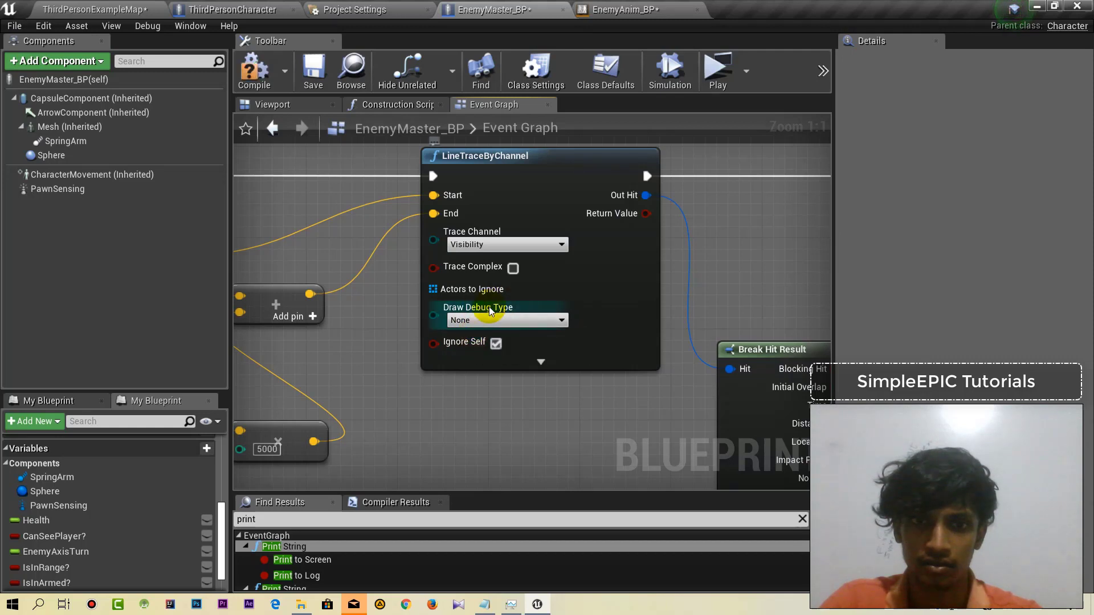
{"action": "left_click", "coordinate": [306, 75]}
Save ThirdPersonCharacter, launch a standalone play test, and close it with Esc.
{"action": "left_click", "coordinate": [222, 10]}
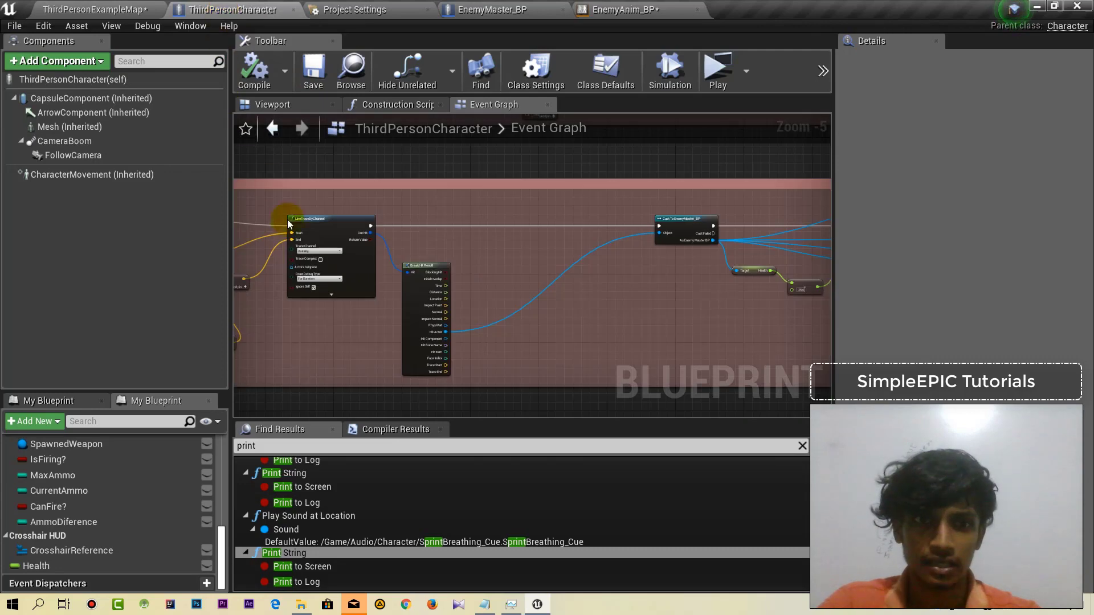
{"action": "right_click_drag", "start_coordinate": [371, 347], "coordinate": [533, 297]}
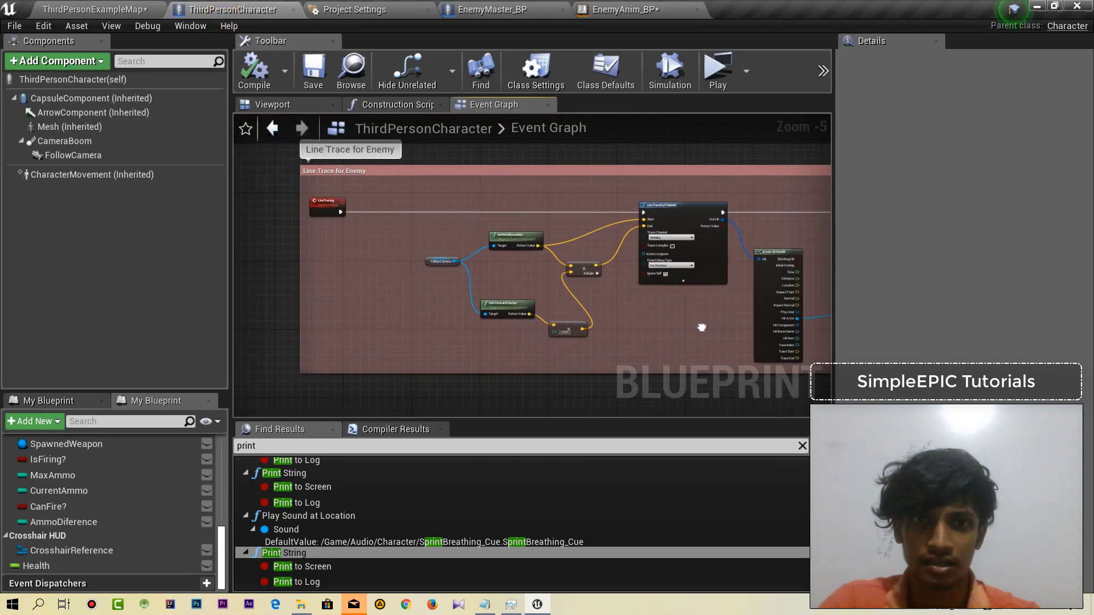
{"action": "scroll", "coordinate": [524, 279], "scroll_direction": "up", "scroll_amount": 5}
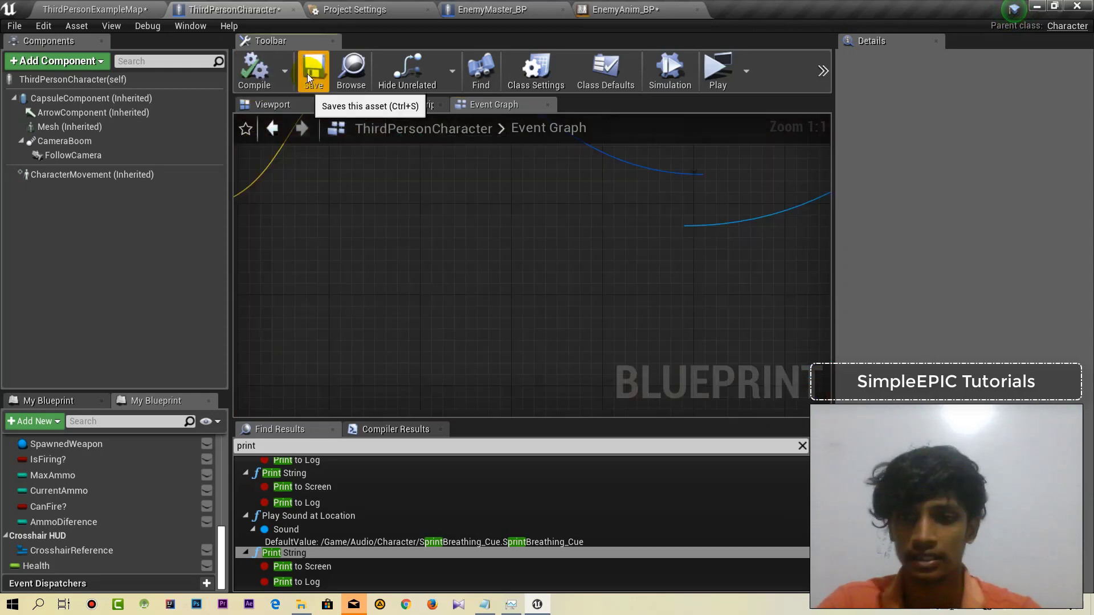
{"action": "left_click", "coordinate": [306, 75]}
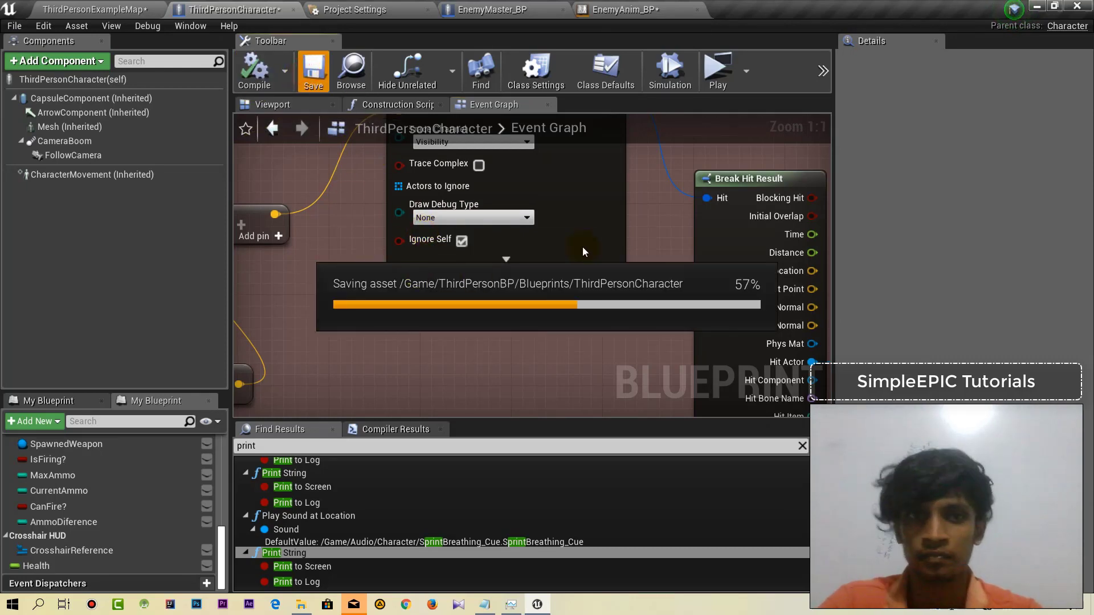
{"action": "left_click", "coordinate": [717, 70]}
{"action": "left_click", "coordinate": [643, 259]}
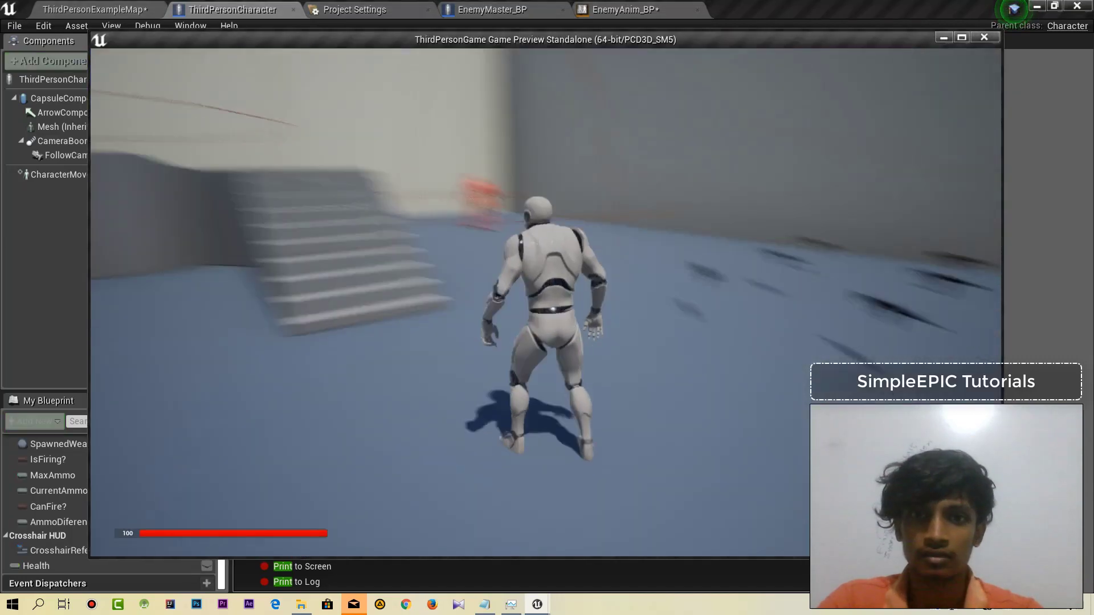
{"action": "key", "text": "Escape"}
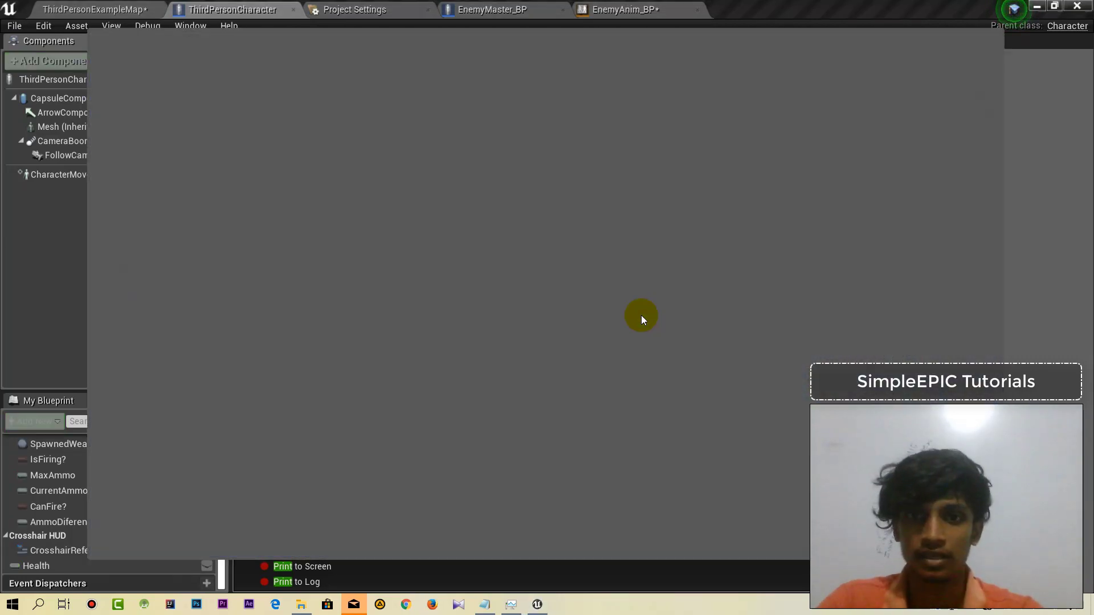
Tick Hidden in Game on EnemyMaster_BP's Sphere component and compile the blueprint.
{"action": "left_click", "coordinate": [502, 11]}
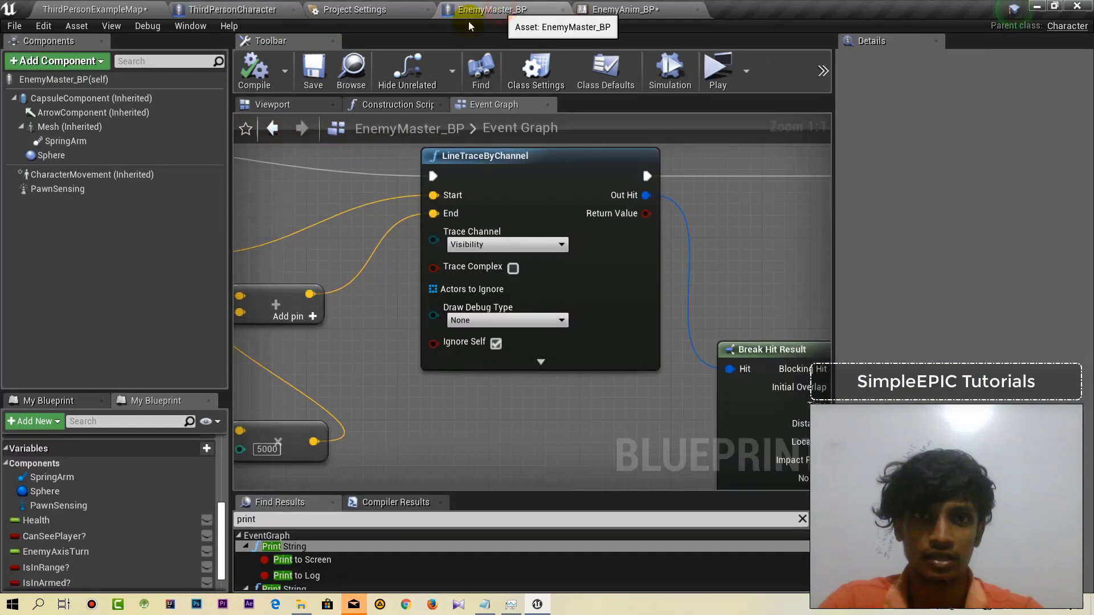
{"action": "left_click", "coordinate": [54, 155]}
{"action": "scroll", "coordinate": [889, 268], "scroll_direction": "down", "scroll_amount": 5}
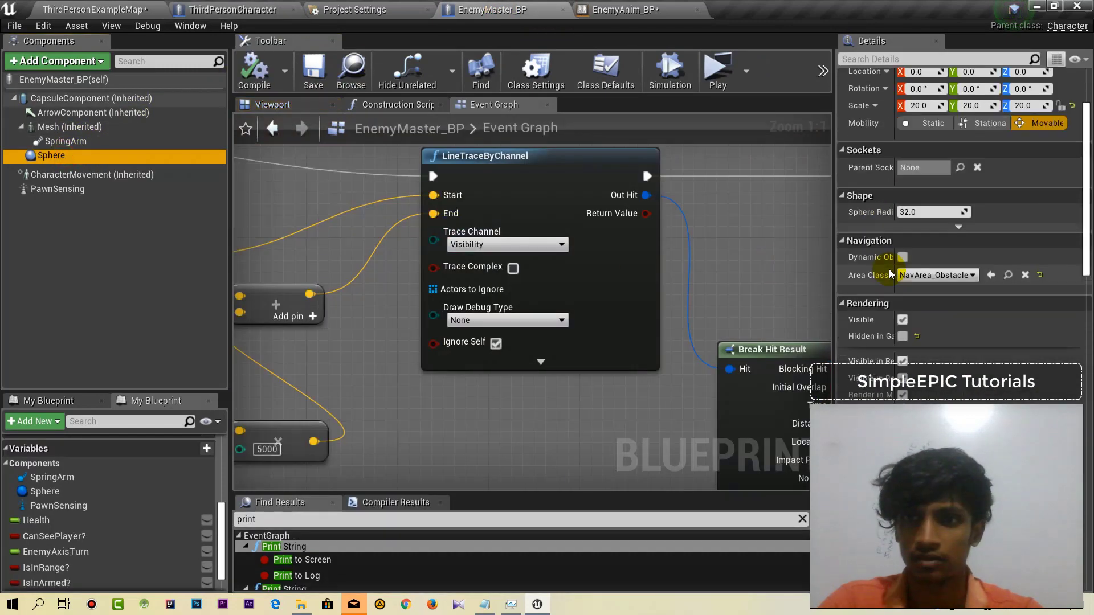
{"action": "scroll", "coordinate": [890, 271], "scroll_direction": "down", "scroll_amount": 2}
{"action": "scroll", "coordinate": [890, 271], "scroll_direction": "down", "scroll_amount": 1}
{"action": "left_click", "coordinate": [902, 223]}
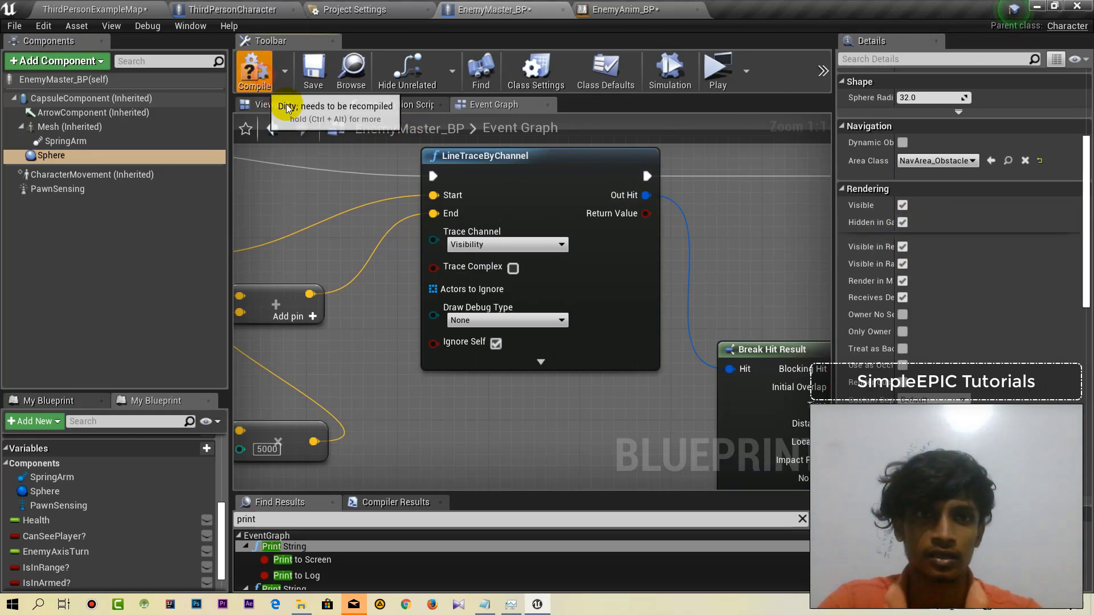
{"action": "left_click", "coordinate": [309, 74]}
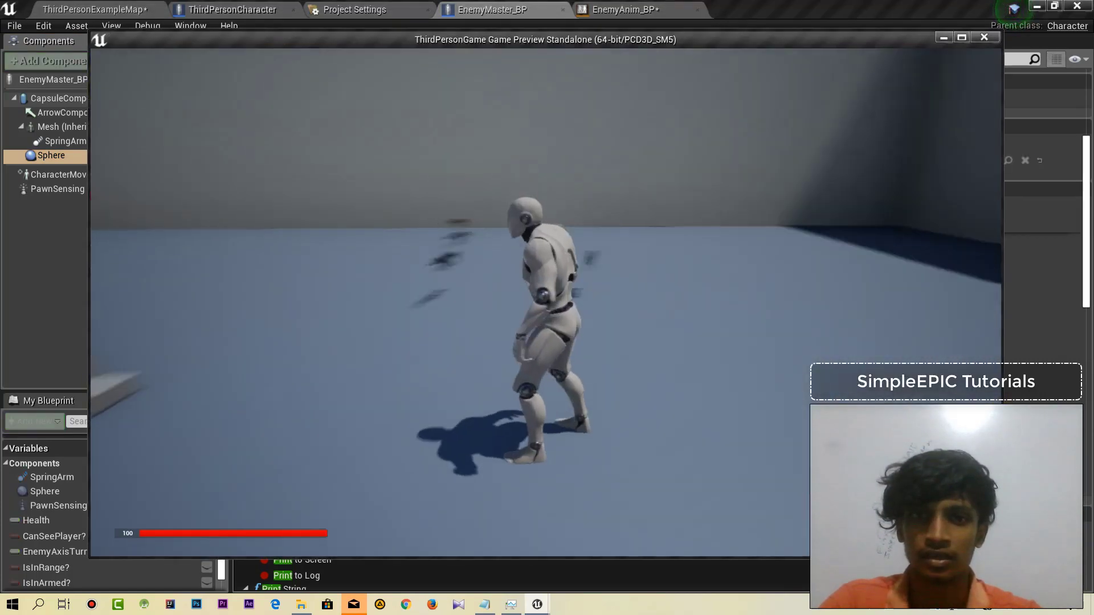
Grab a rifle, climb toward the red enemy and shoot it repeatedly.
{"action": "key", "text": "w"}
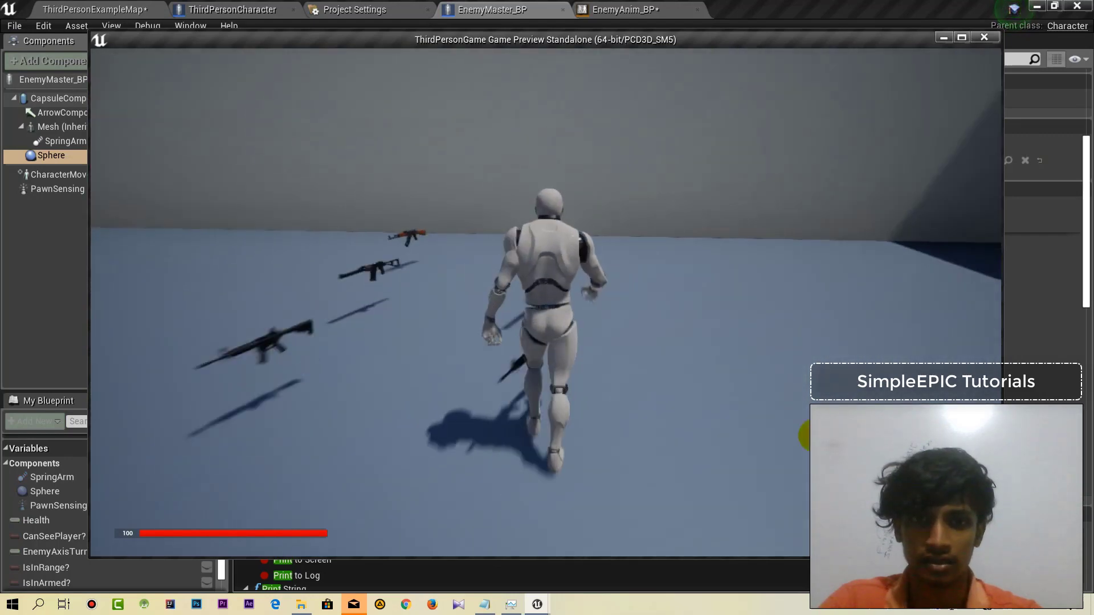
{"action": "left_click", "coordinate": [546, 302]}
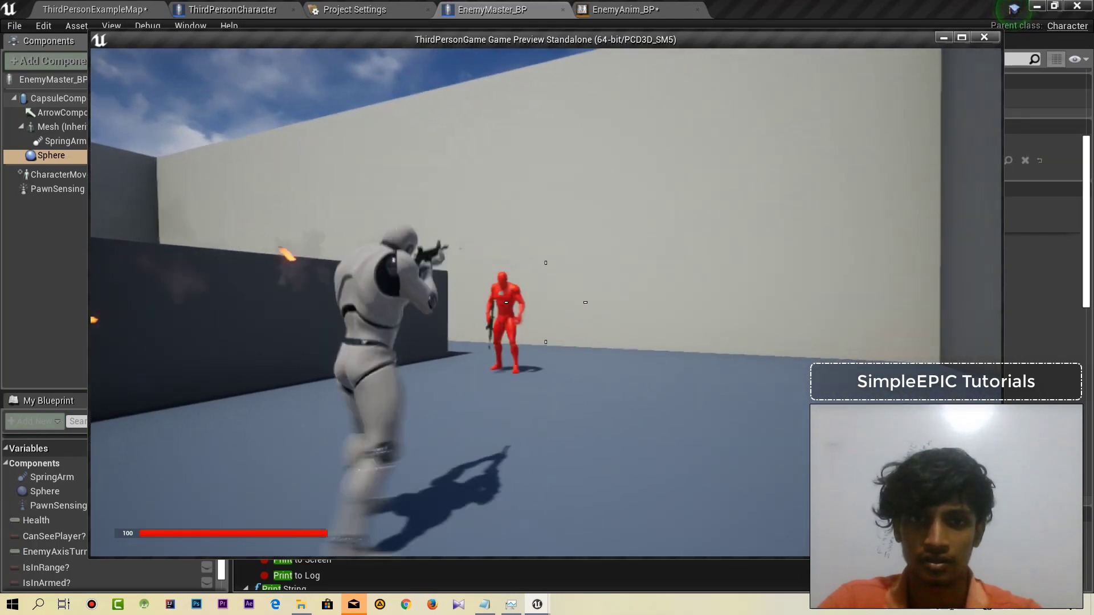
{"action": "key", "text": "w"}
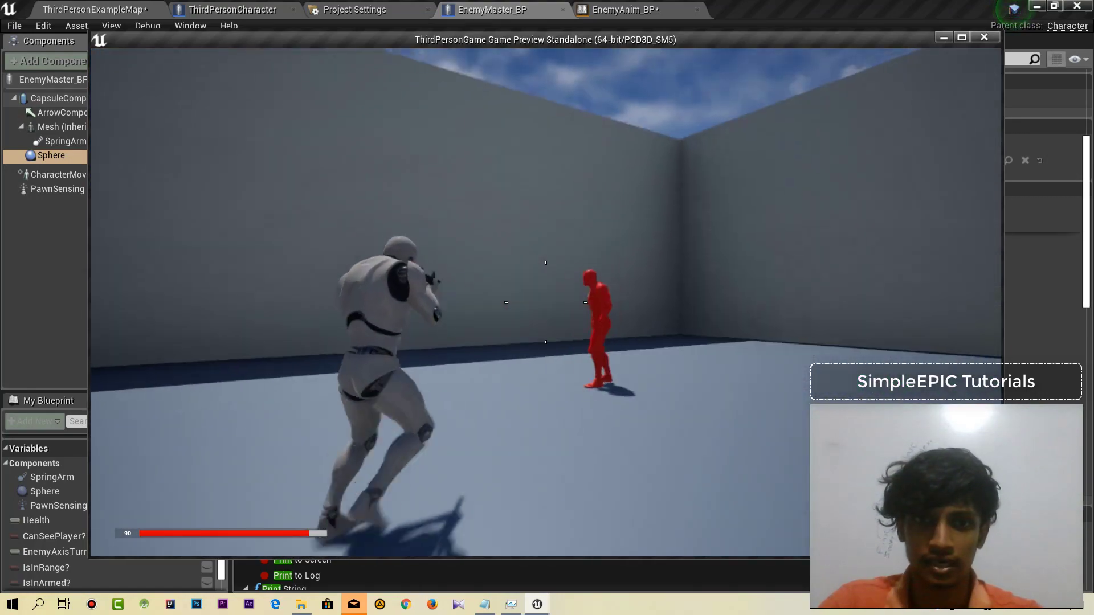
{"action": "left_click", "coordinate": [545, 303]}
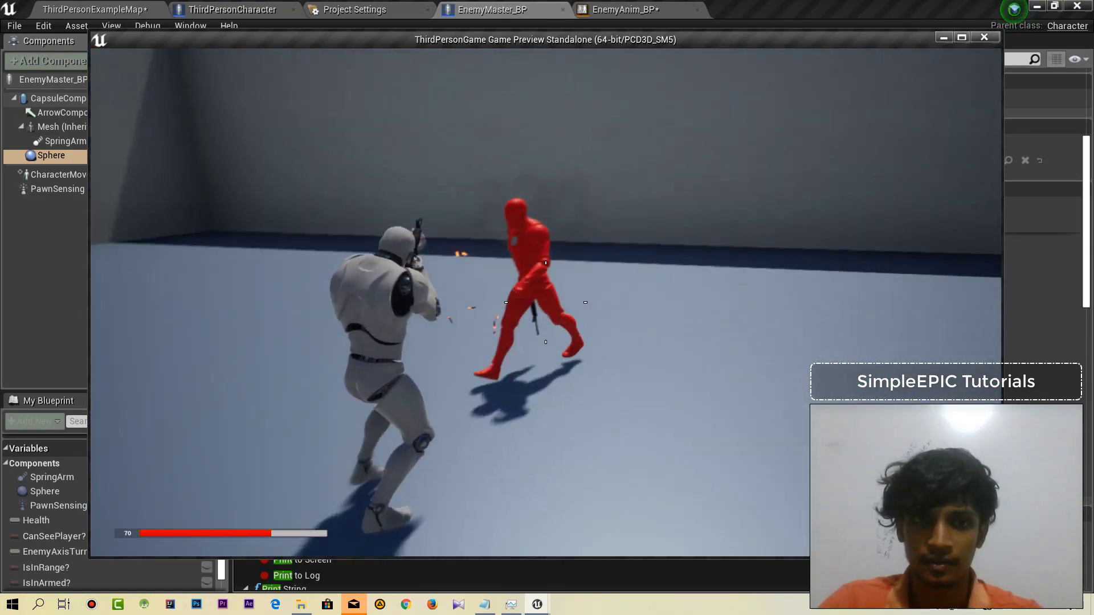
{"action": "left_click", "coordinate": [545, 302]}
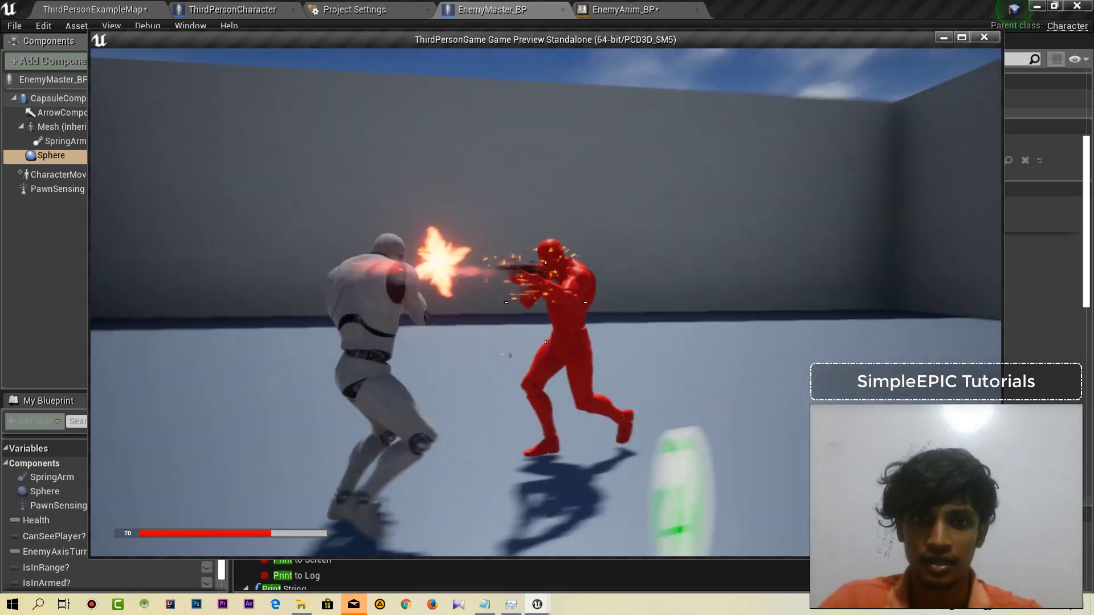
{"action": "key", "text": "w"}
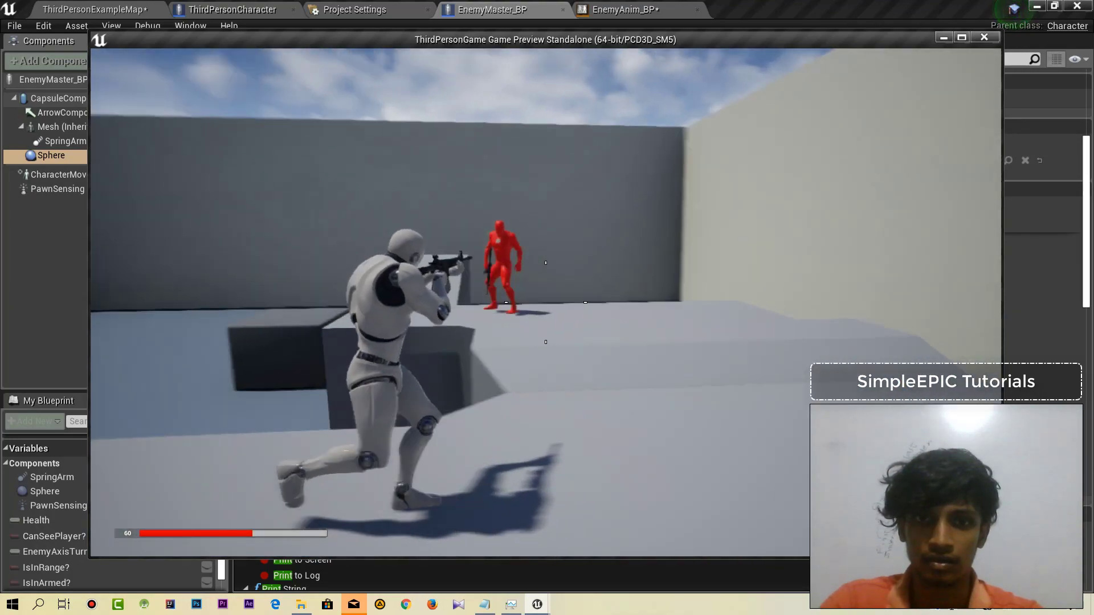
{"action": "left_click", "coordinate": [545, 302]}
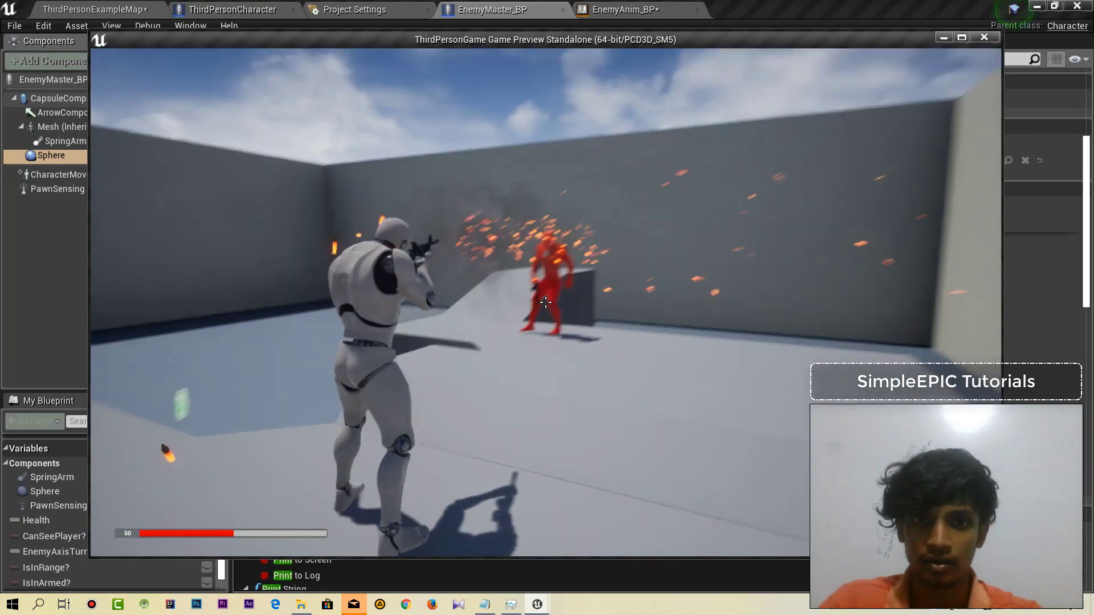
Walk past the dropped rifle around the level, then quit the game preview.
{"action": "key", "text": "w"}
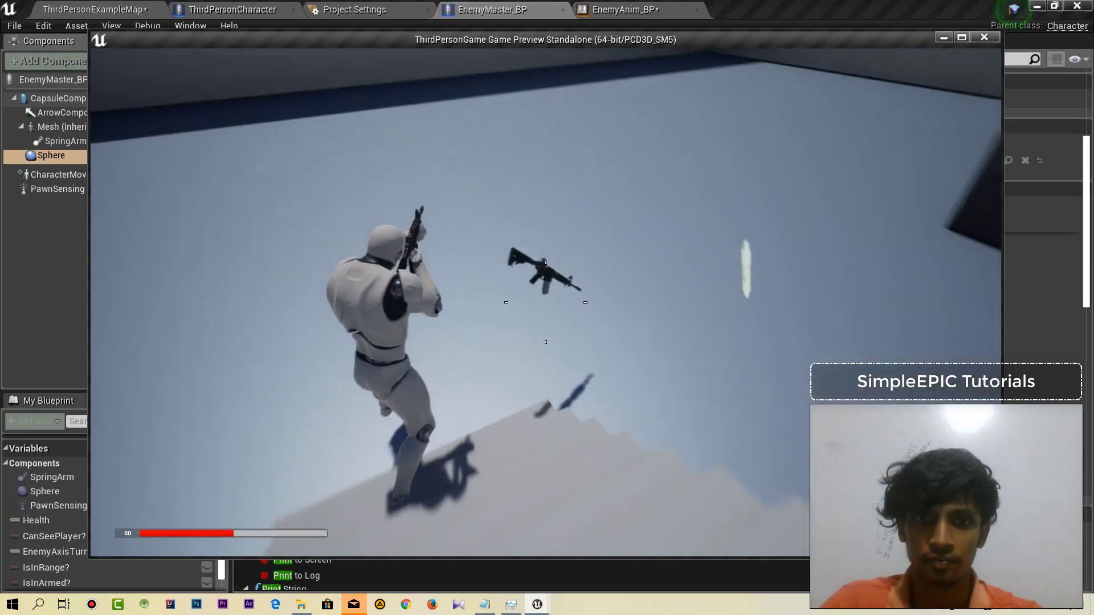
{"action": "key", "text": "w"}
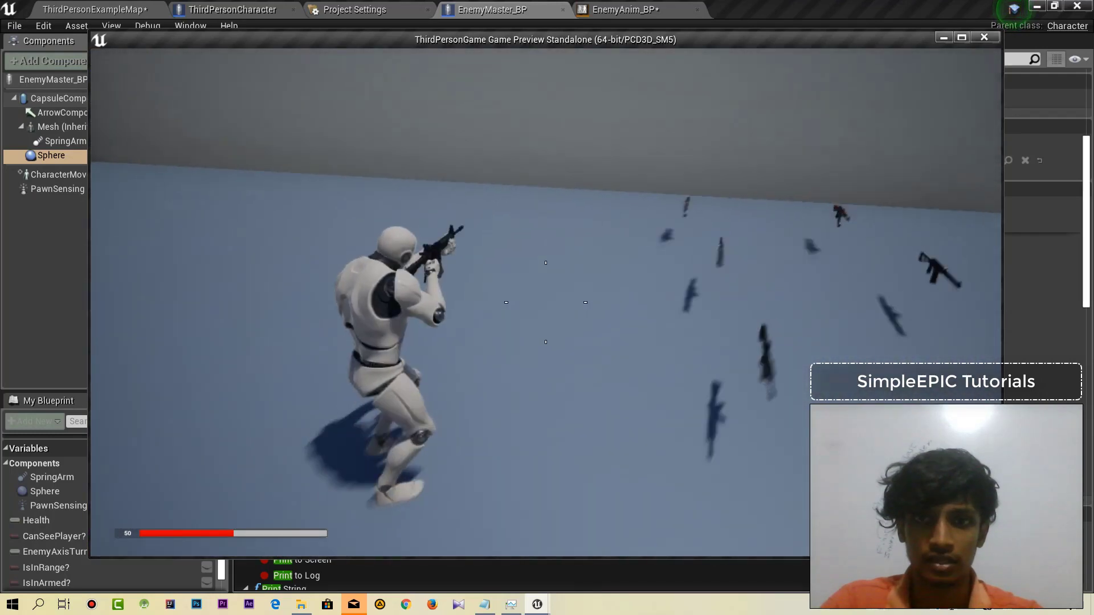
{"action": "key", "text": "w"}
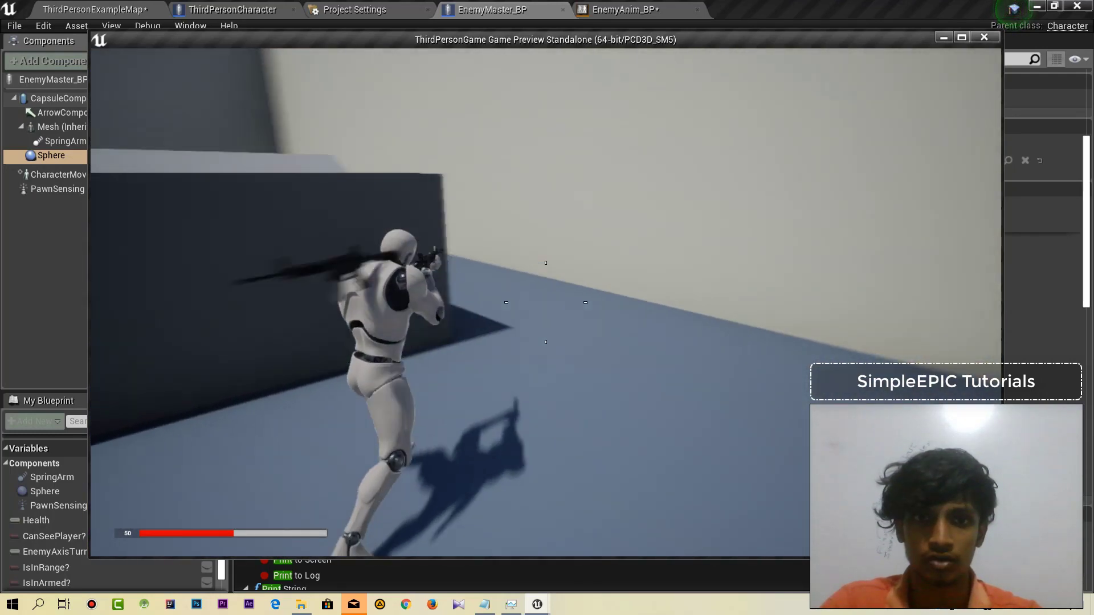
{"action": "key", "text": "w"}
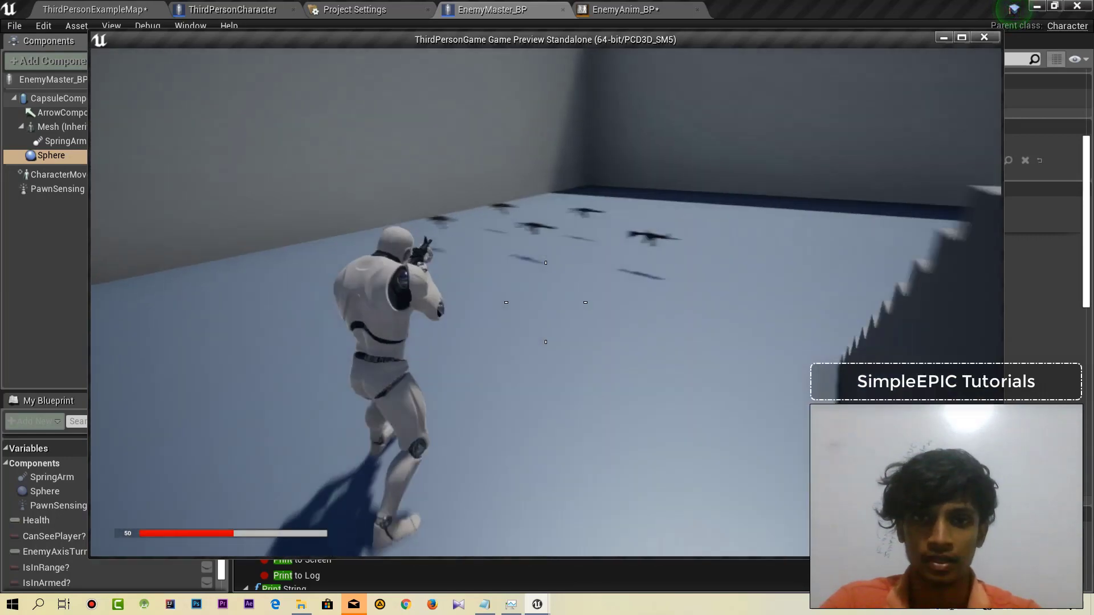
{"action": "key", "text": "Escape"}
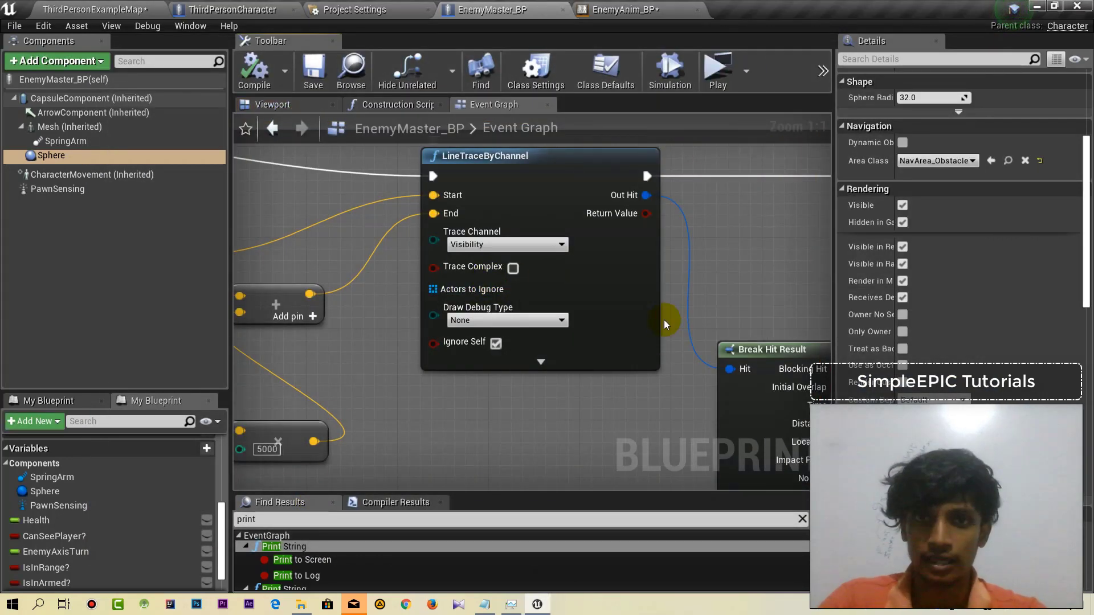
{"action": "scroll", "coordinate": [637, 352], "scroll_direction": "down", "scroll_amount": 4}
{"action": "scroll", "coordinate": [633, 382], "scroll_direction": "down", "scroll_amount": 4}
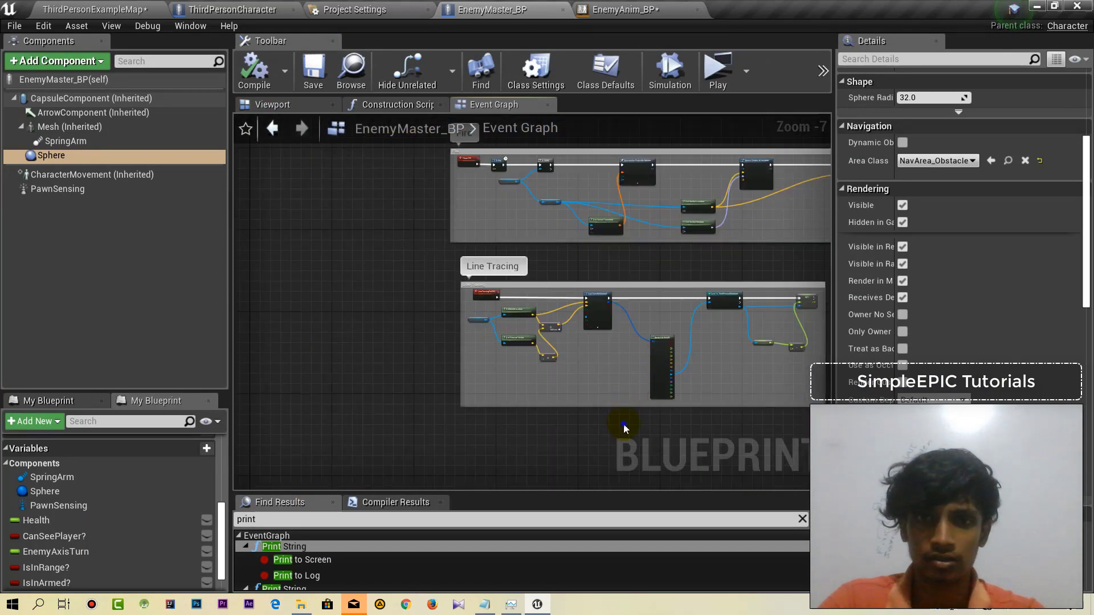
{"action": "right_click_drag", "start_coordinate": [624, 428], "coordinate": [530, 405]}
{"action": "scroll", "coordinate": [544, 359], "scroll_direction": "down", "scroll_amount": 2}
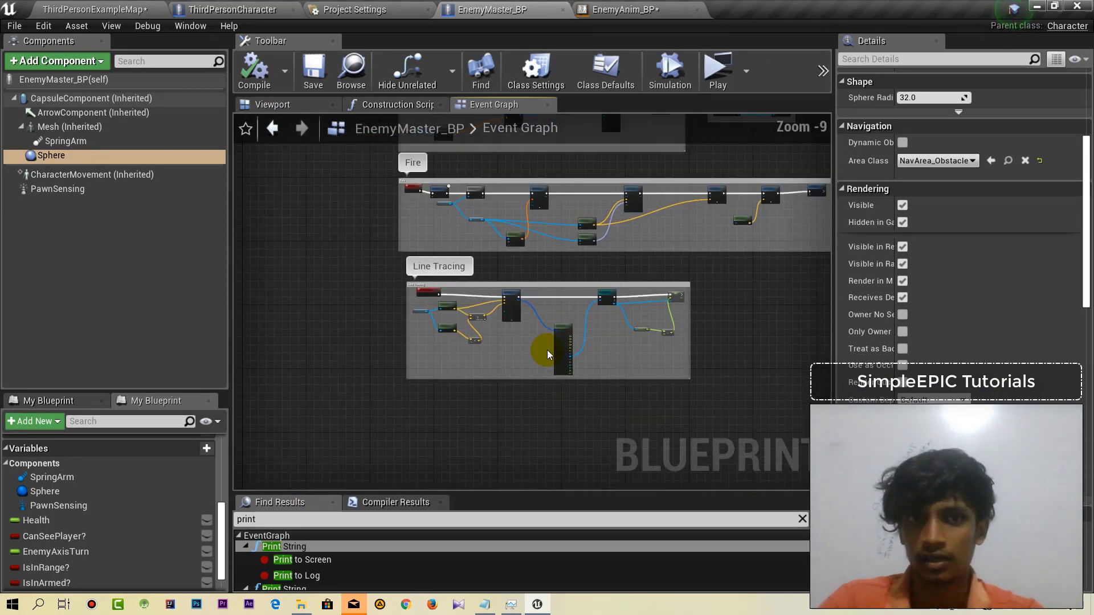
{"action": "mouse_move", "coordinate": [781, 310]}
{"action": "right_mouse_down"}
{"action": "mouse_move", "coordinate": [694, 295]}
{"action": "mouse_move", "coordinate": [640, 266]}
{"action": "right_mouse_up"}
{"action": "scroll", "coordinate": [653, 283], "scroll_direction": "down", "scroll_amount": 1}
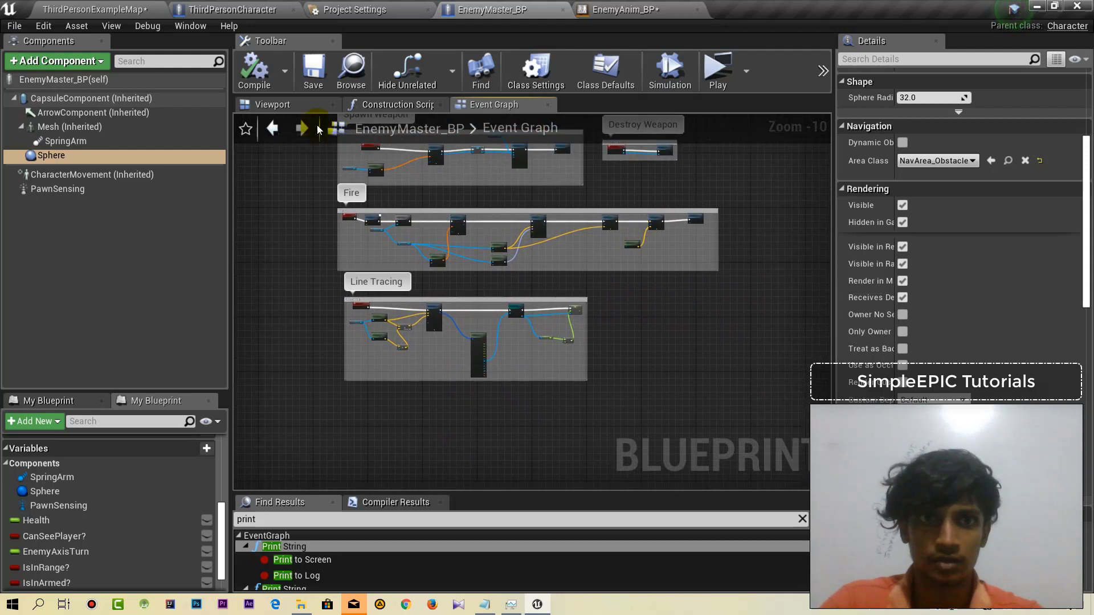
In the ThirdPersonCharacter graph, chain a new DestroyActor node after Spawn Emitter.
{"action": "left_click", "coordinate": [230, 9]}
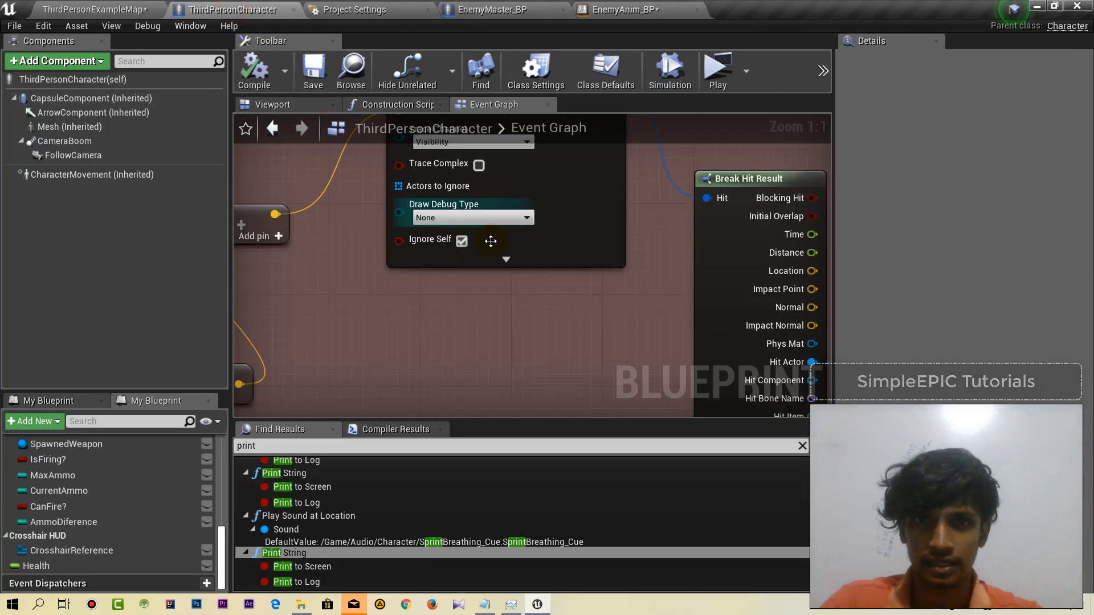
{"action": "scroll", "coordinate": [420, 334], "scroll_direction": "down", "scroll_amount": 3}
{"action": "right_click_drag", "start_coordinate": [765, 262], "coordinate": [525, 252]}
{"action": "scroll", "coordinate": [530, 252], "scroll_direction": "down", "scroll_amount": 2}
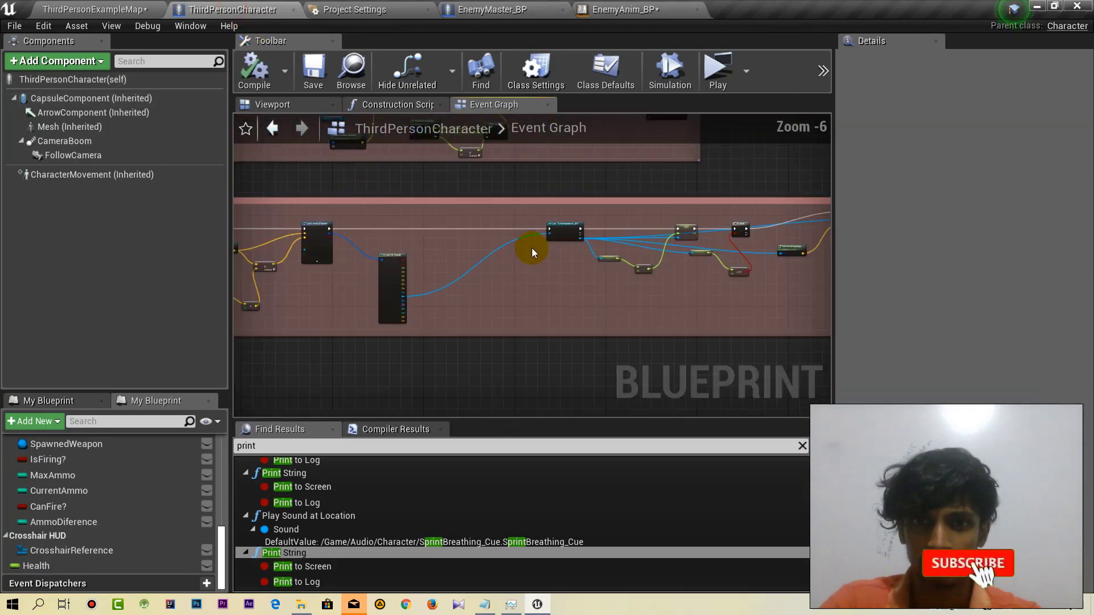
{"action": "scroll", "coordinate": [609, 234], "scroll_direction": "up", "scroll_amount": 1}
{"action": "scroll", "coordinate": [610, 234], "scroll_direction": "up", "scroll_amount": 1}
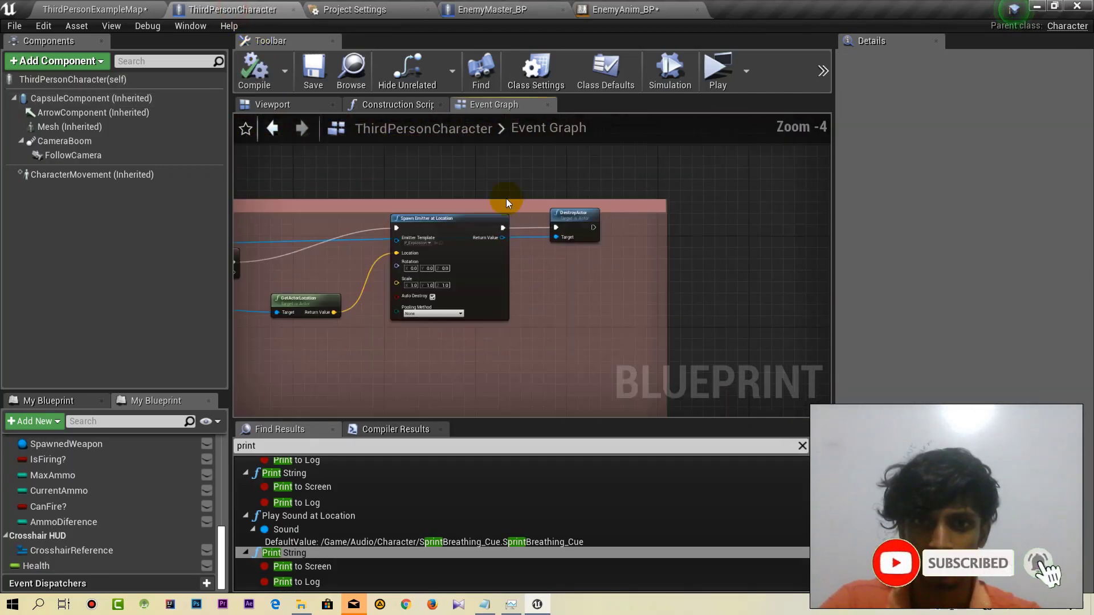
{"action": "scroll", "coordinate": [610, 234], "scroll_direction": "up", "scroll_amount": 2}
{"action": "left_click_drag", "start_coordinate": [611, 232], "coordinate": [702, 234]}
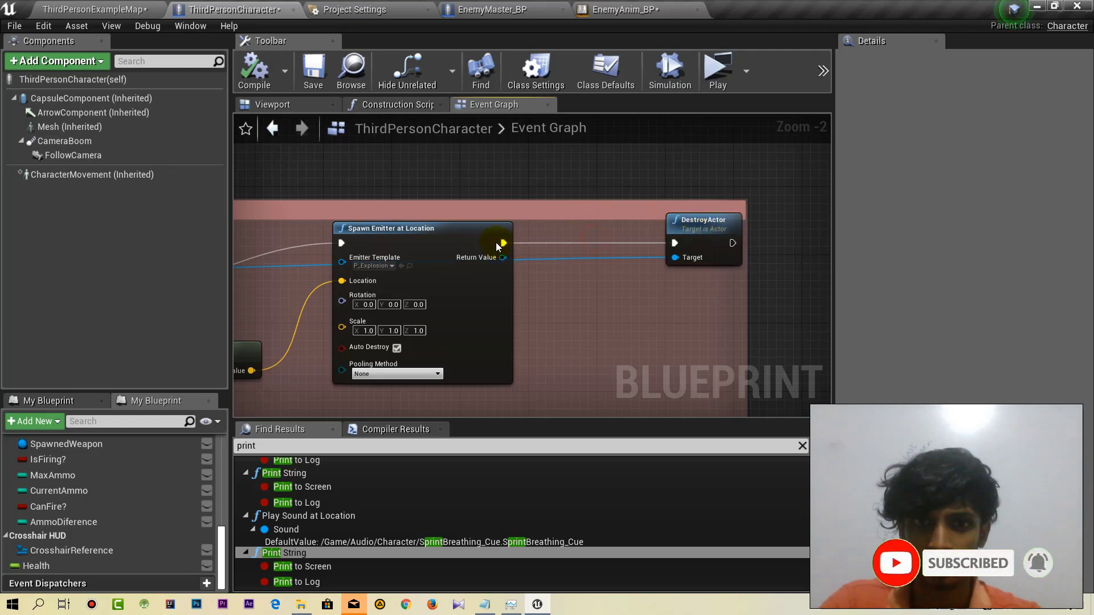
{"action": "scroll", "coordinate": [504, 243], "scroll_direction": "up", "scroll_amount": 2}
{"action": "left_click_drag", "start_coordinate": [503, 244], "coordinate": [581, 245]}
{"action": "type", "text": "dest"}
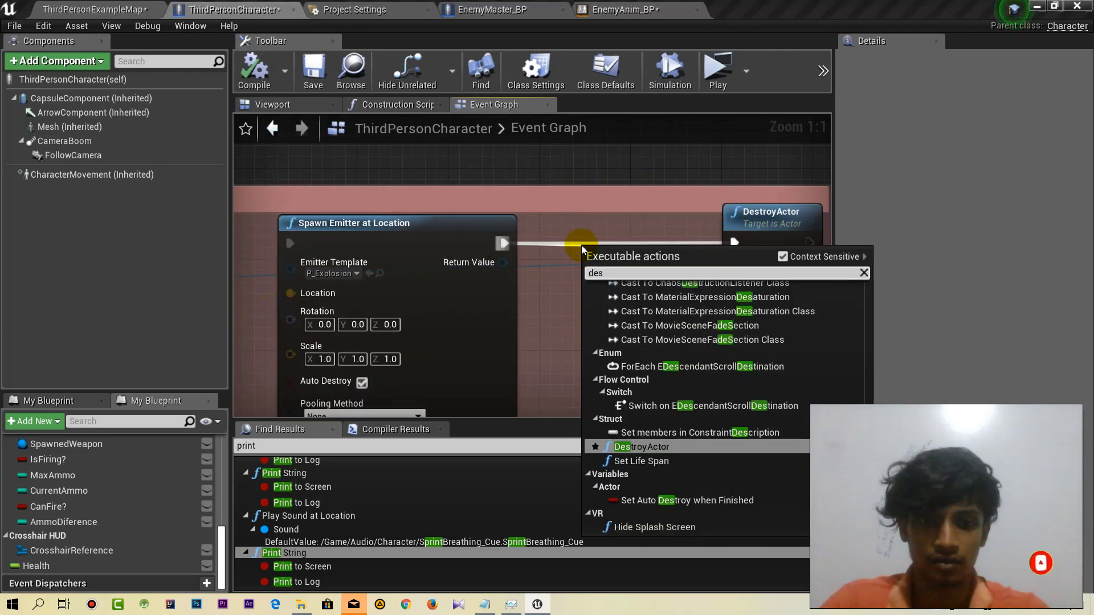
{"action": "left_click", "coordinate": [658, 472]}
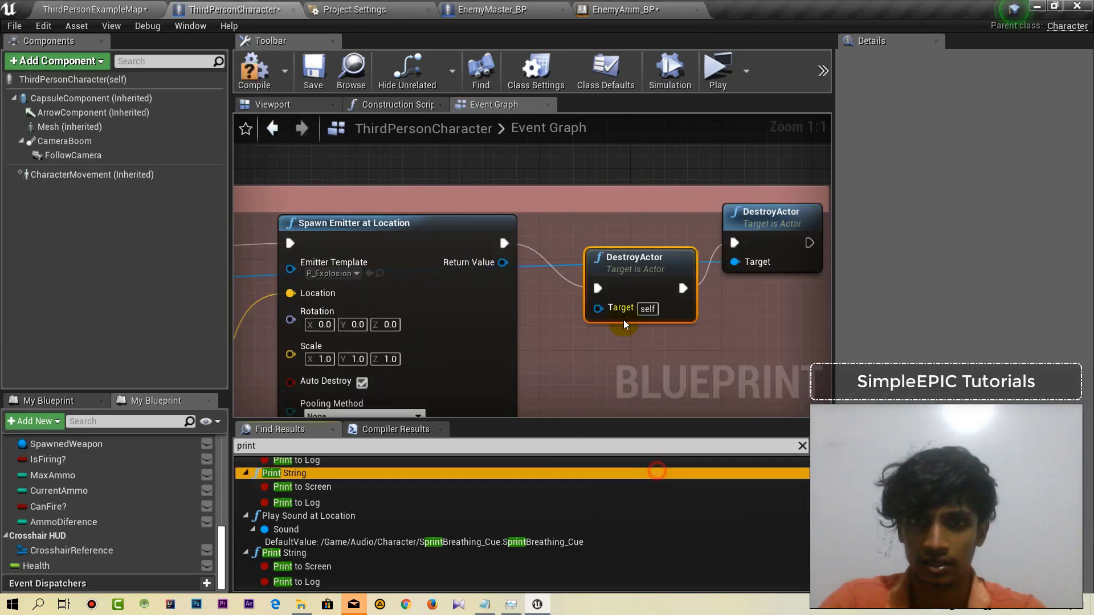
Feed the cast's Enemy Spawned Weapon getter into the new DestroyActor's Target and arrange the nodes.
{"action": "scroll", "coordinate": [647, 292], "scroll_direction": "down", "scroll_amount": 5}
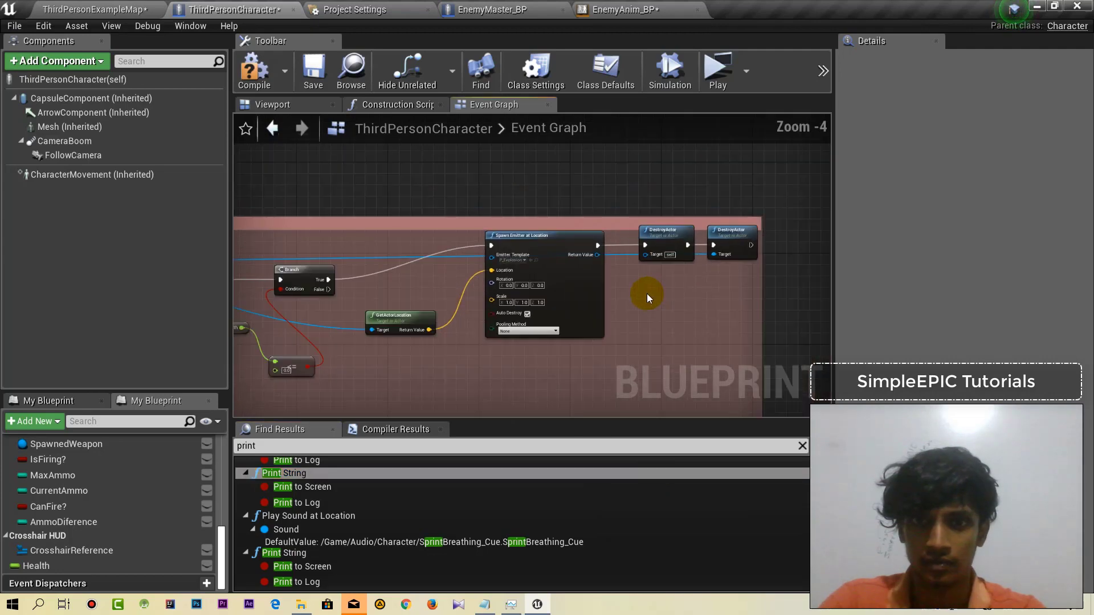
{"action": "scroll", "coordinate": [391, 306], "scroll_direction": "down", "scroll_amount": 2}
{"action": "scroll", "coordinate": [372, 276], "scroll_direction": "up", "scroll_amount": 4}
{"action": "left_click_drag", "start_coordinate": [362, 284], "coordinate": [364, 344]}
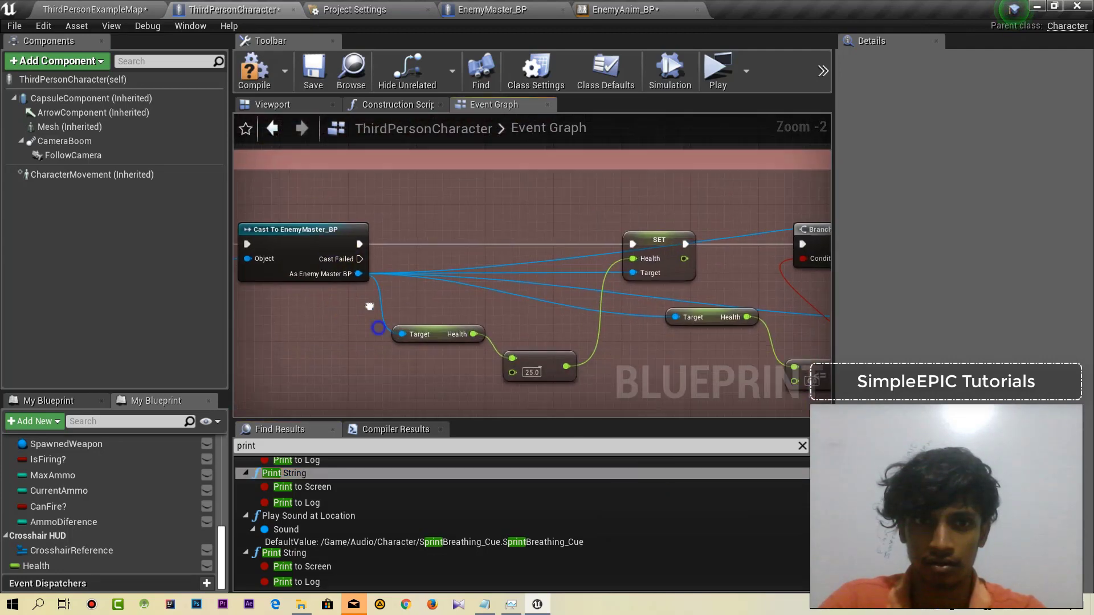
{"action": "type", "text": "ge"}
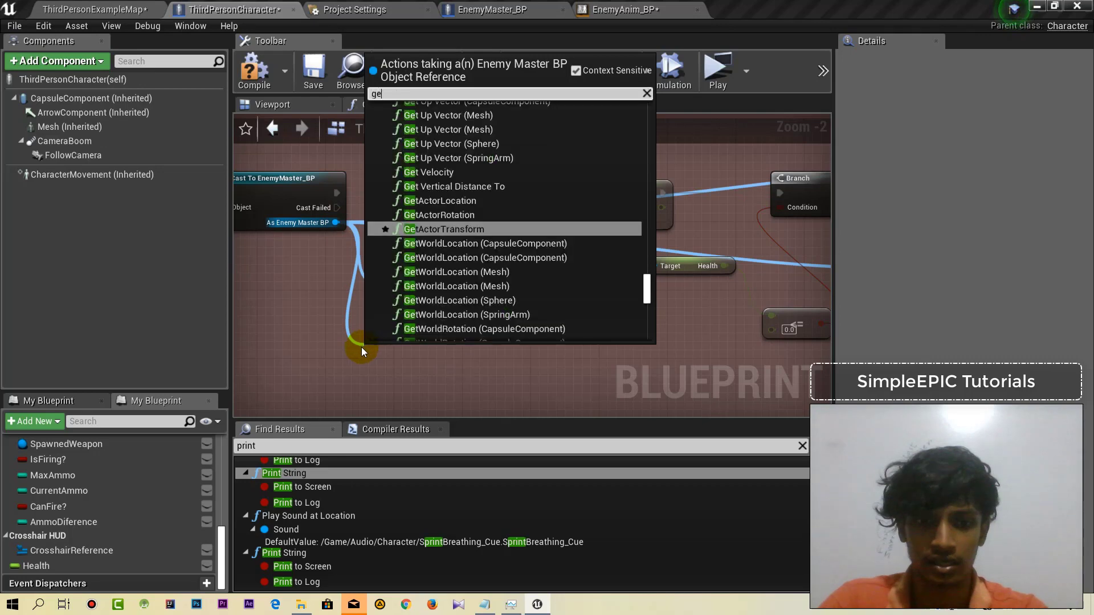
{"action": "type", "text": "t health"}
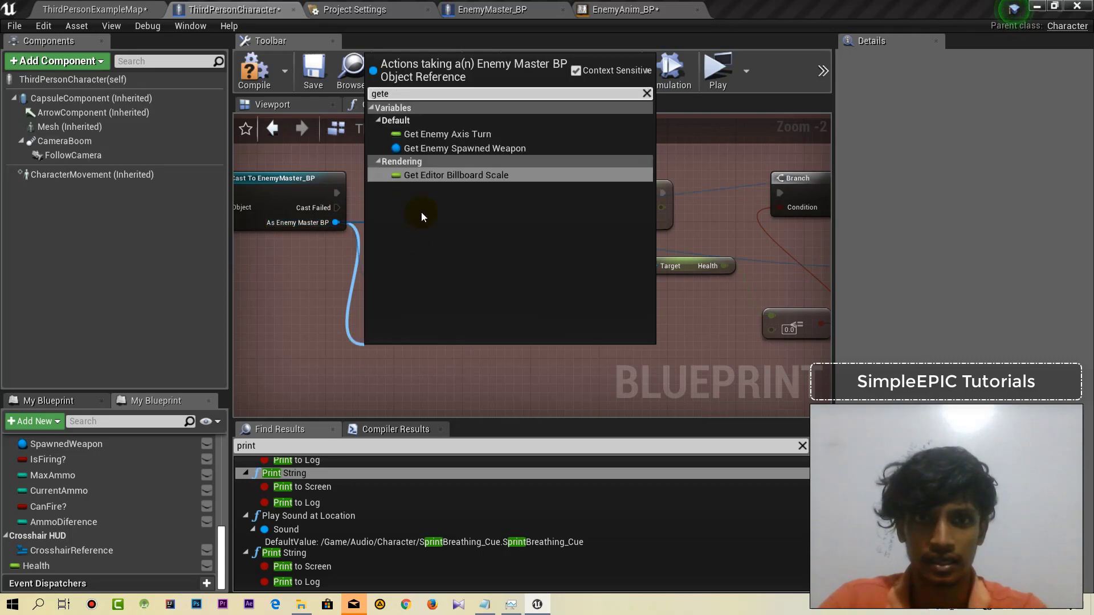
{"action": "left_click", "coordinate": [456, 139]}
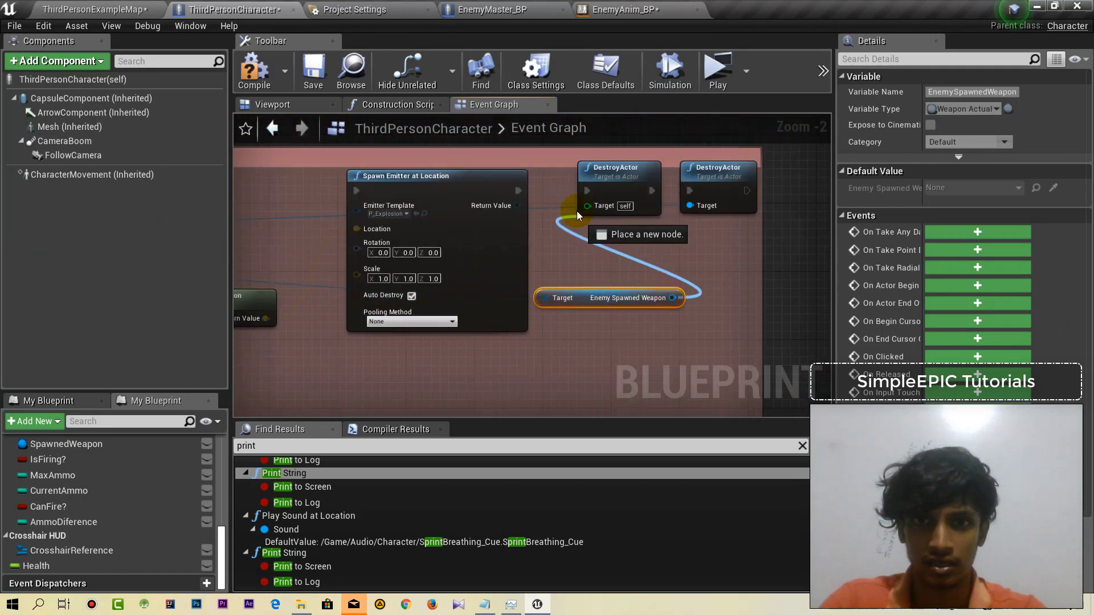
{"action": "left_click_drag", "start_coordinate": [707, 191], "coordinate": [786, 181]}
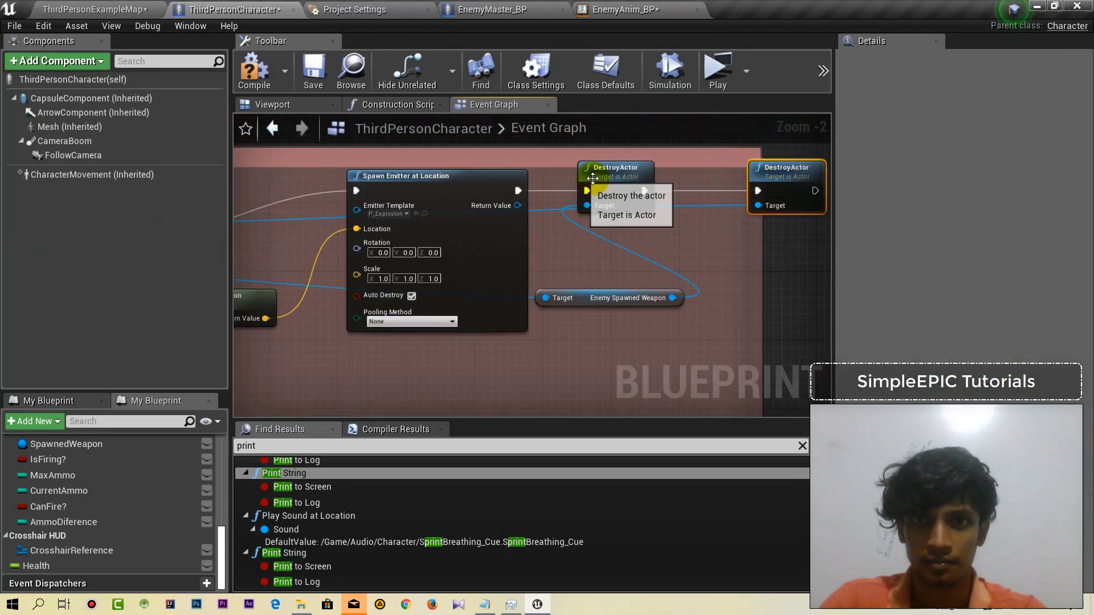
{"action": "left_click_drag", "start_coordinate": [593, 178], "coordinate": [669, 182]}
{"action": "left_click_drag", "start_coordinate": [580, 293], "coordinate": [587, 286]}
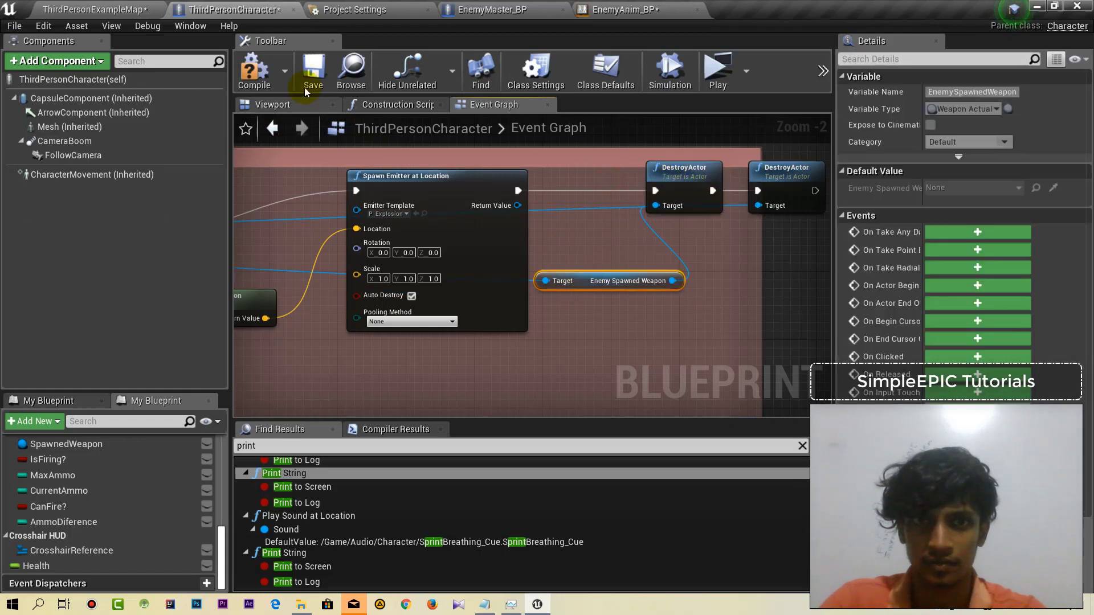
Start a playtest, shoot the red enemy until it dies, then stop the session.
{"action": "left_click", "coordinate": [719, 73]}
{"action": "key", "text": "w"}
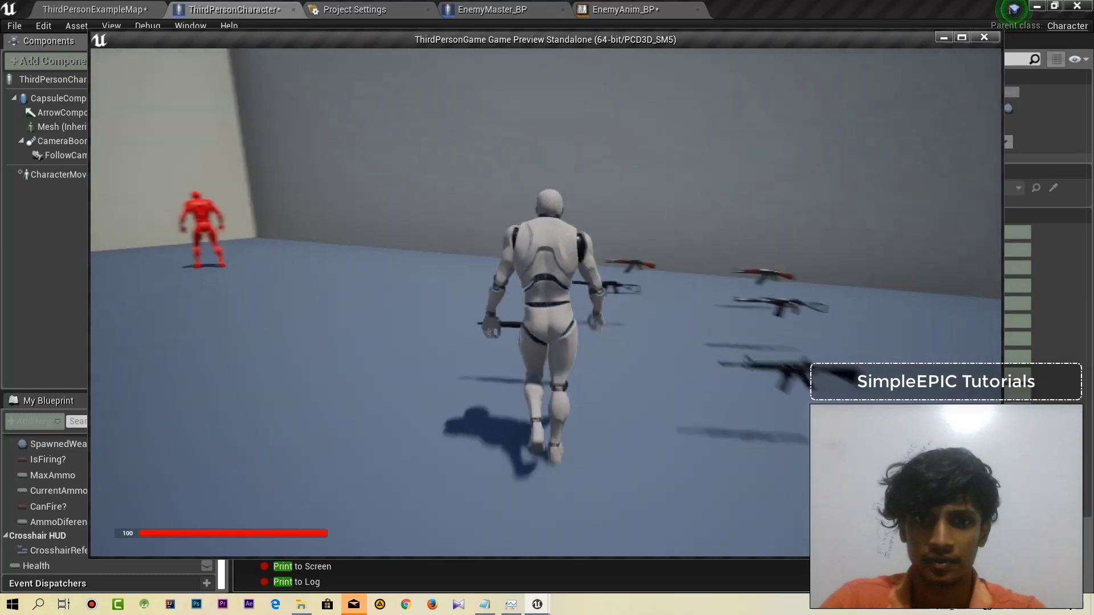
{"action": "left_click", "coordinate": [546, 302]}
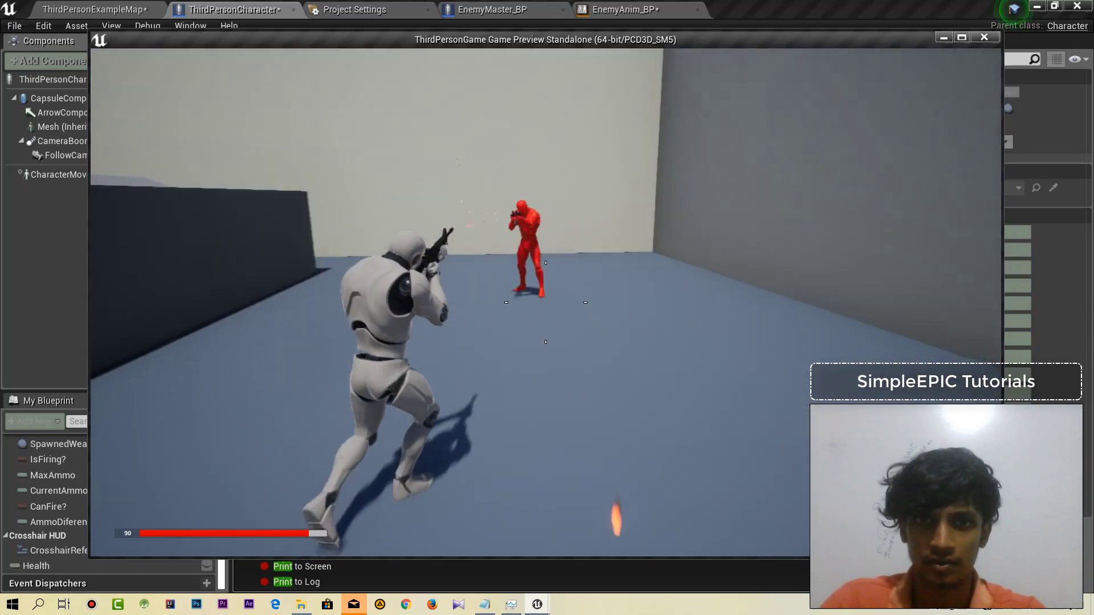
{"action": "left_click", "coordinate": [546, 303]}
{"action": "left_click", "coordinate": [546, 303]}
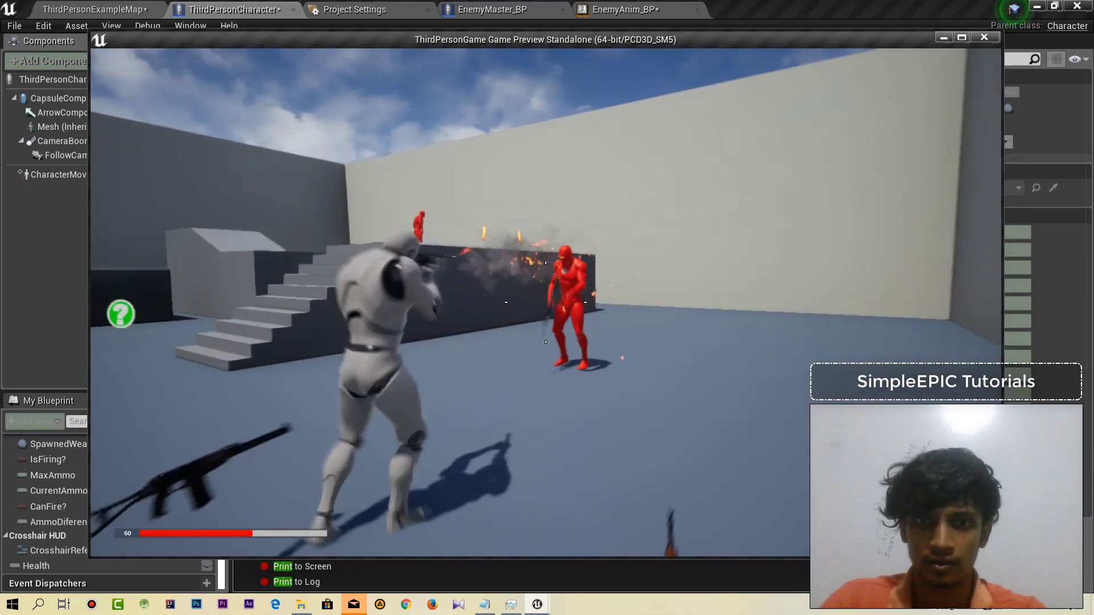
{"action": "key", "text": "w"}
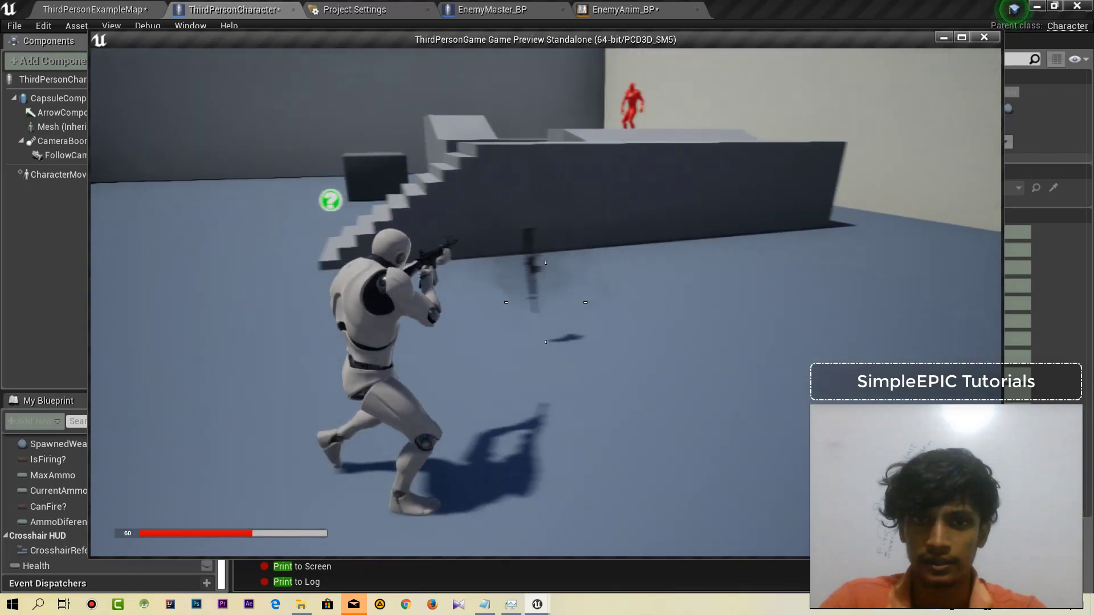
{"action": "key", "text": "w"}
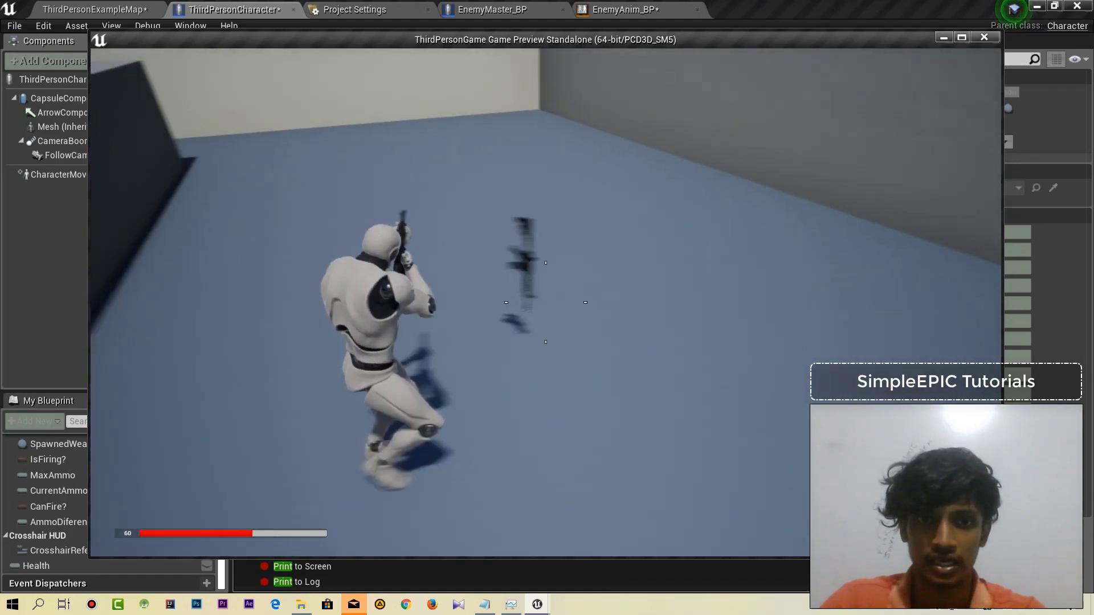
{"action": "key", "text": "Escape"}
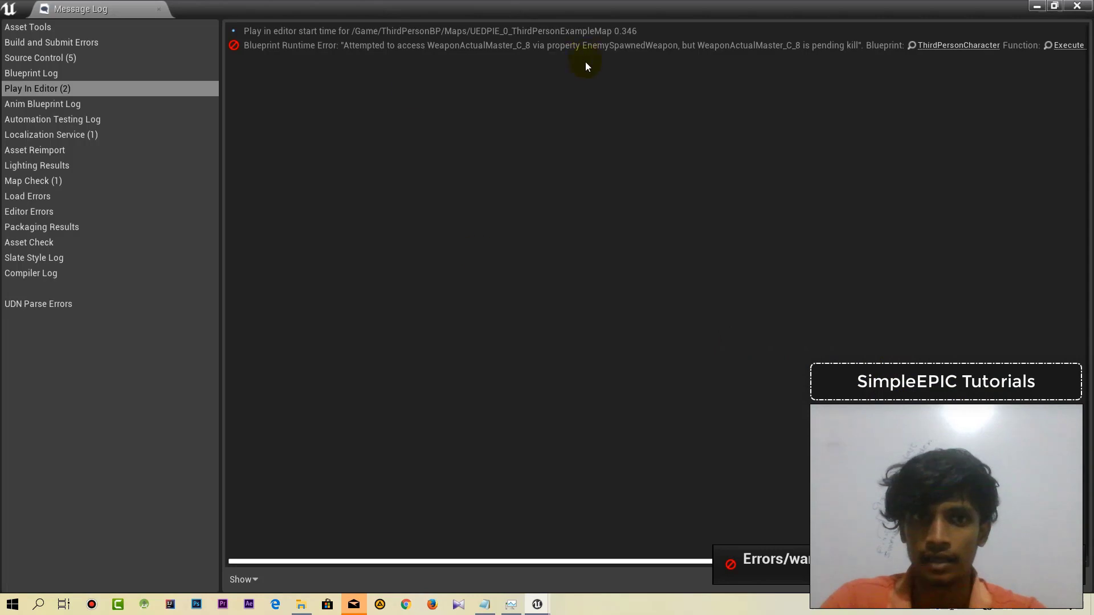
Dismiss the Message Log and select the Enemy Spawned Weapon getter in the ThirdPersonCharacter graph.
{"action": "left_click", "coordinate": [1078, 6]}
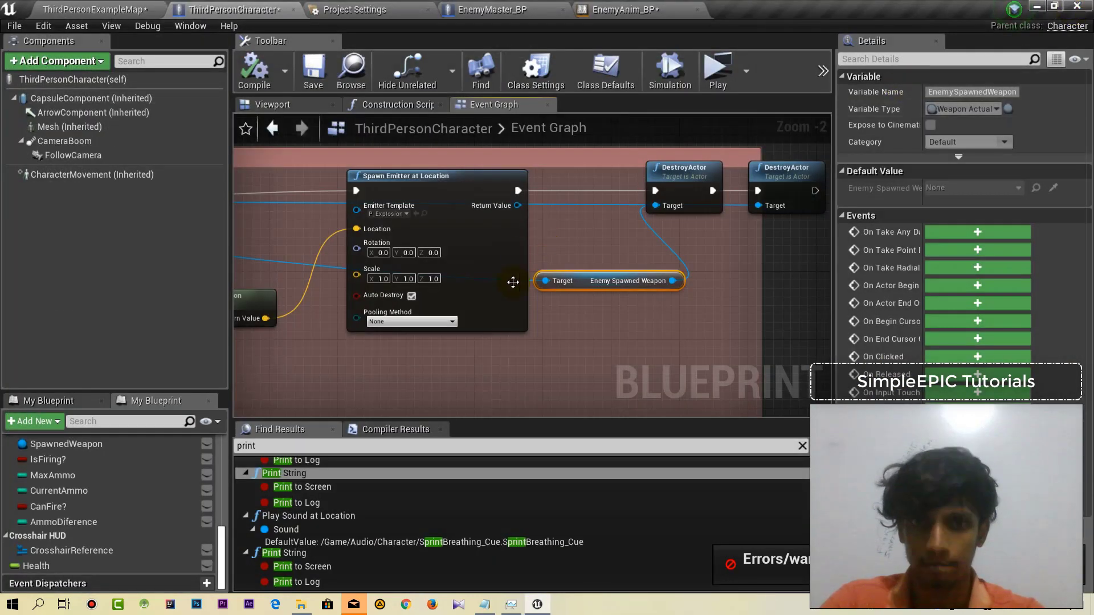
{"action": "left_click", "coordinate": [648, 344]}
{"action": "right_click_drag", "start_coordinate": [648, 344], "coordinate": [593, 301]}
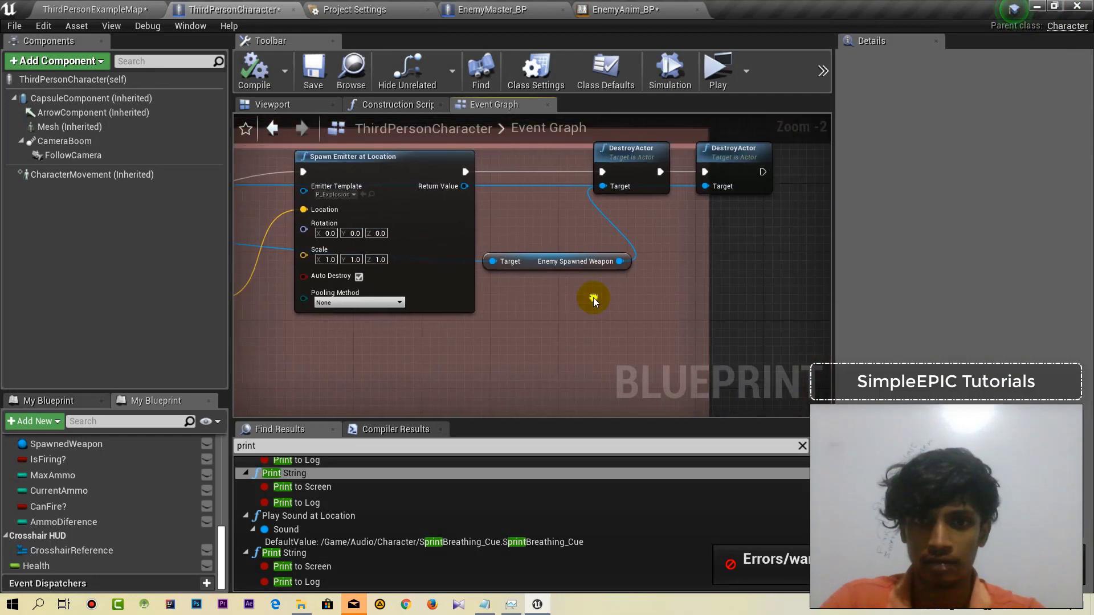
{"action": "left_click", "coordinate": [533, 271]}
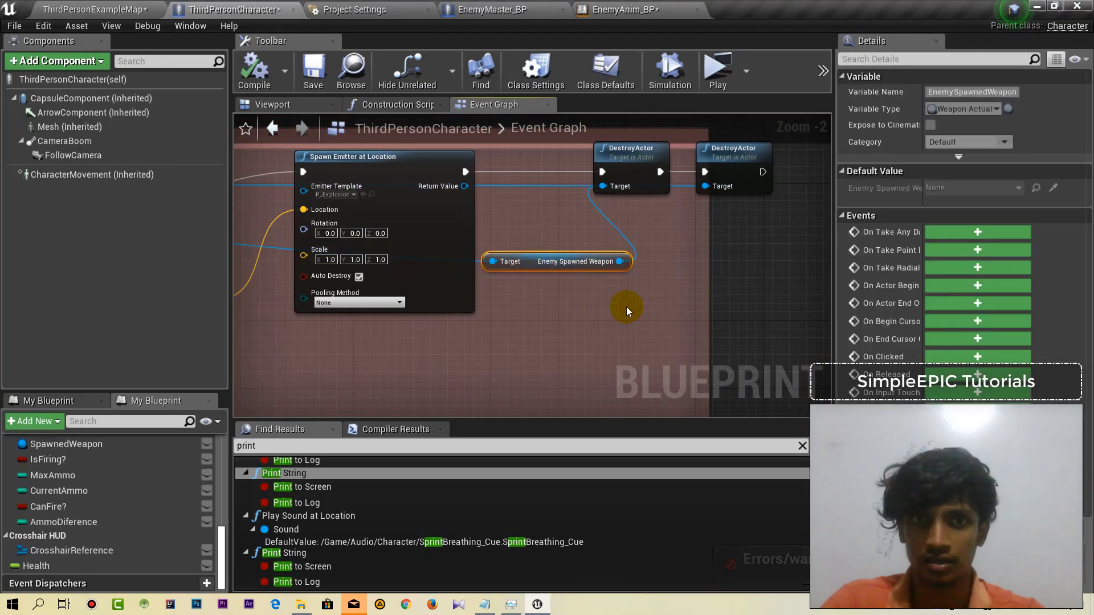
In EnemyMaster_BP, zoom to the SpawnActor, SET Enemy Spawned Weapon and AttachToComponent nodes.
{"action": "left_click", "coordinate": [502, 9]}
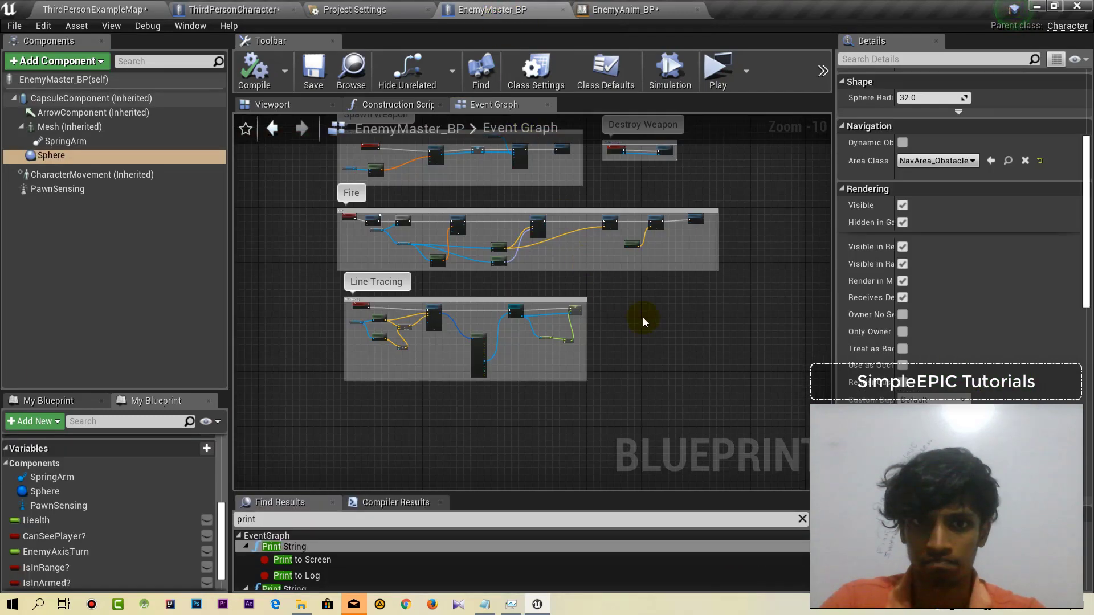
{"action": "right_click_drag", "start_coordinate": [643, 317], "coordinate": [688, 380]}
{"action": "scroll", "coordinate": [561, 274], "scroll_direction": "up", "scroll_amount": 1}
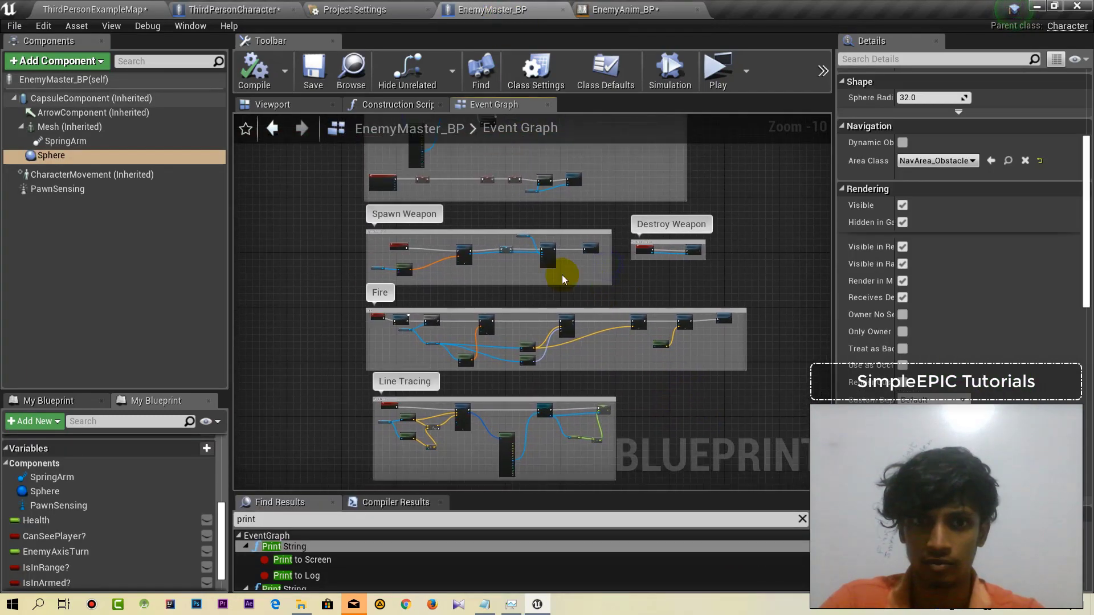
{"action": "scroll", "coordinate": [470, 265], "scroll_direction": "up", "scroll_amount": 2}
{"action": "scroll", "coordinate": [530, 230], "scroll_direction": "up", "scroll_amount": 2}
{"action": "scroll", "coordinate": [530, 230], "scroll_direction": "up", "scroll_amount": 3}
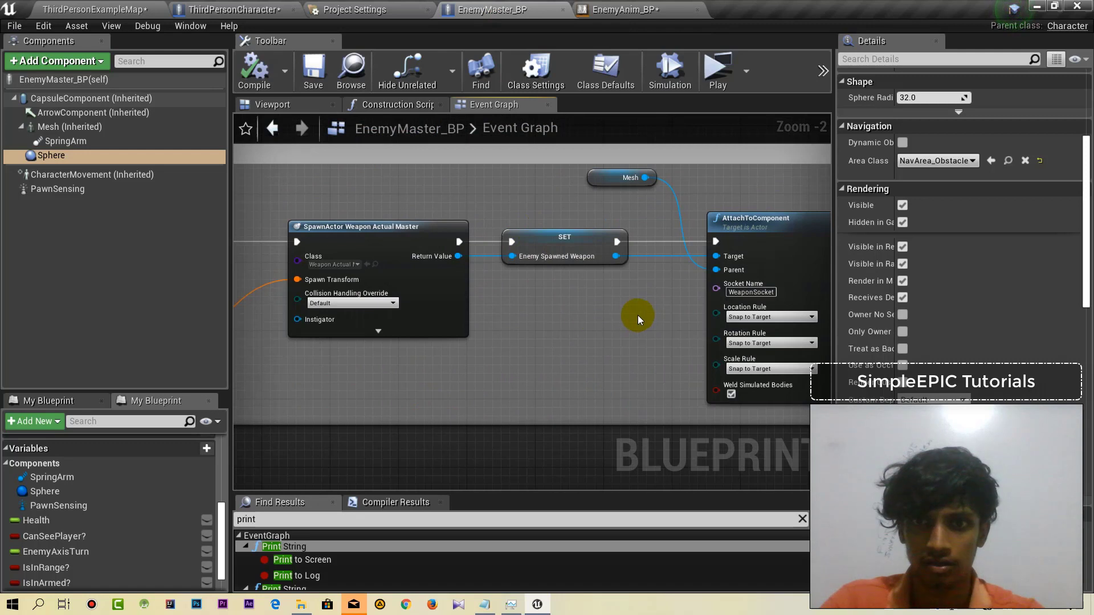
{"action": "mouse_move", "coordinate": [534, 313]}
{"action": "right_mouse_down"}
{"action": "mouse_move", "coordinate": [699, 313]}
{"action": "mouse_move", "coordinate": [775, 297]}
{"action": "mouse_move", "coordinate": [513, 278]}
{"action": "right_mouse_up"}
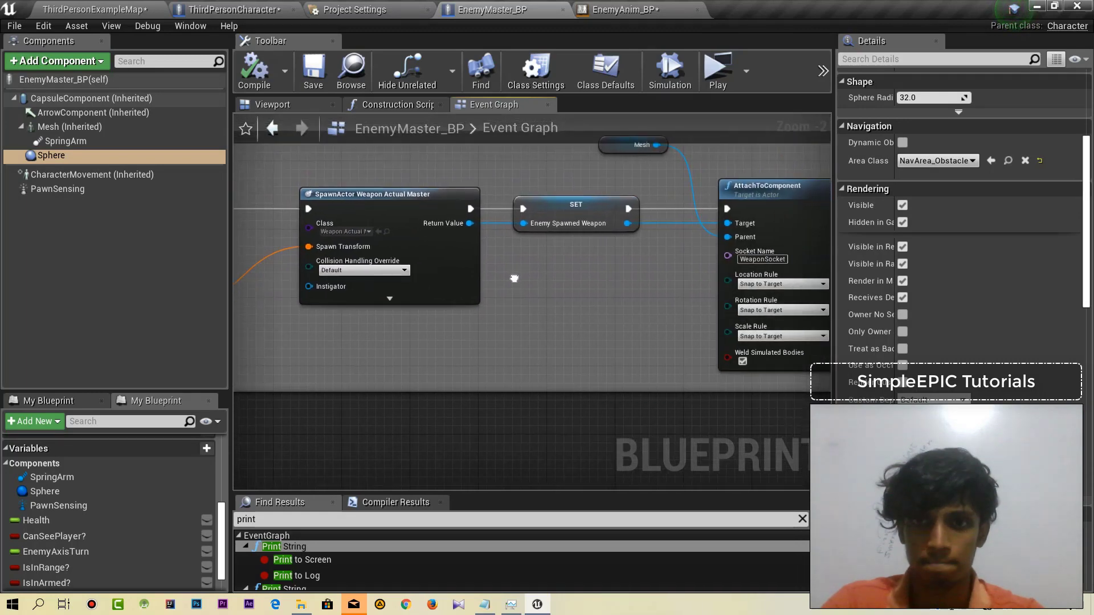
{"action": "mouse_move", "coordinate": [514, 278]}
{"action": "right_mouse_down"}
{"action": "mouse_move", "coordinate": [414, 257]}
{"action": "mouse_move", "coordinate": [306, 260]}
{"action": "mouse_move", "coordinate": [323, 272]}
{"action": "right_mouse_up"}
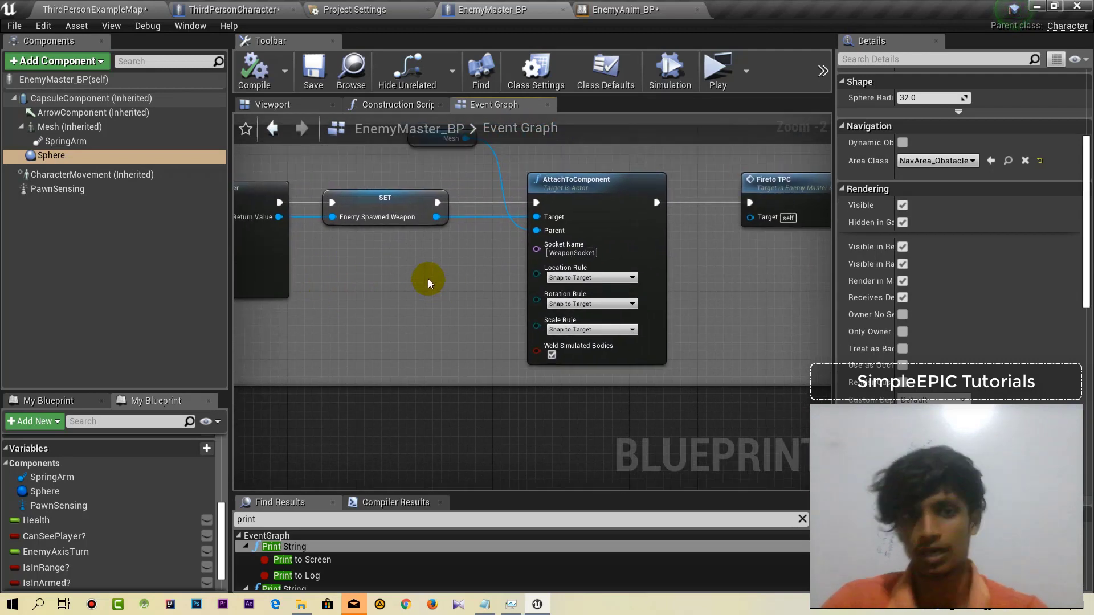
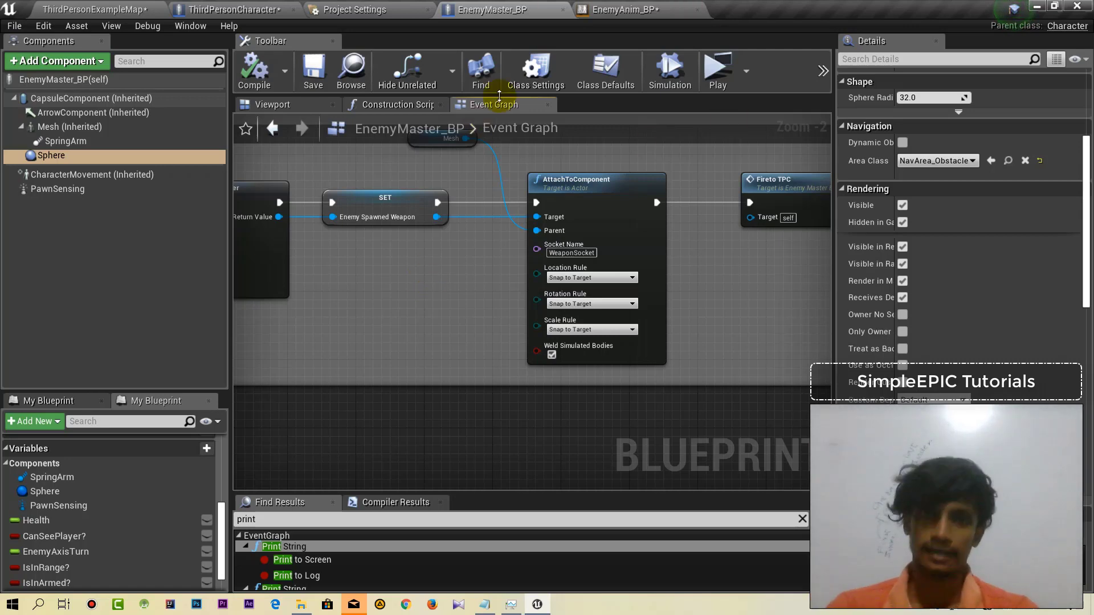
Start the game preview and move the character toward the red enemies.
{"action": "left_click", "coordinate": [720, 77]}
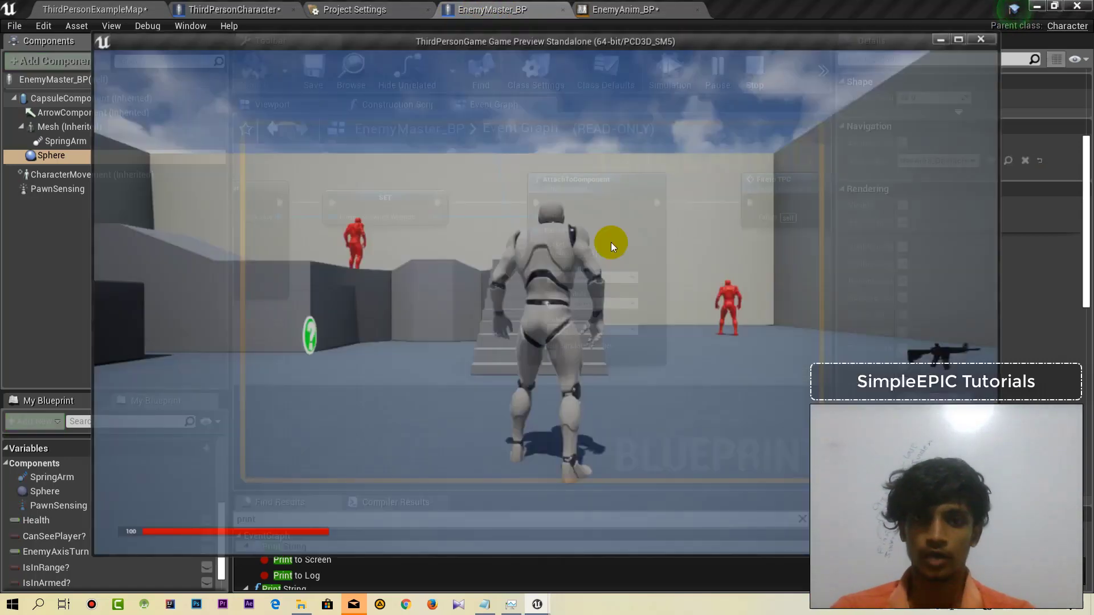
{"action": "key", "text": "w"}
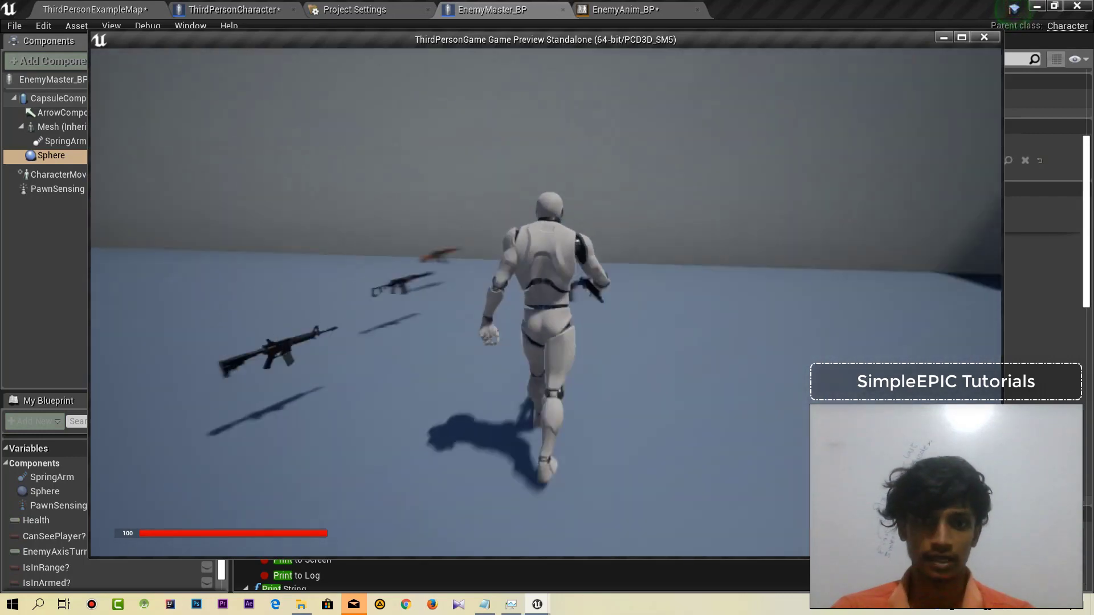
{"action": "key", "text": "w"}
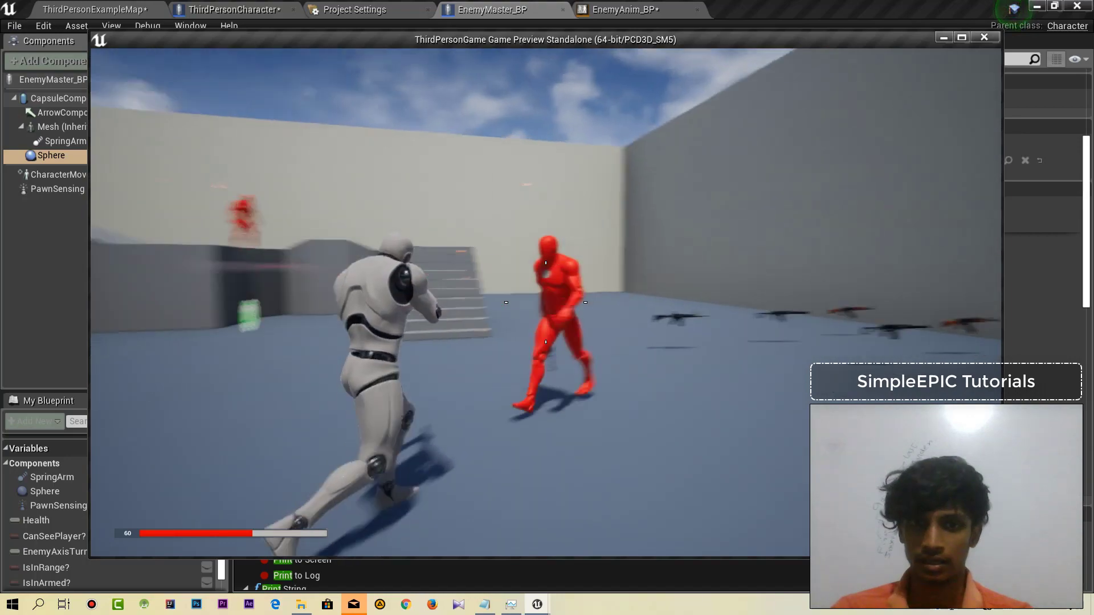
Shoot the red enemies, including the one on the ledge, as they return rifle fire.
{"action": "left_click", "coordinate": [545, 302]}
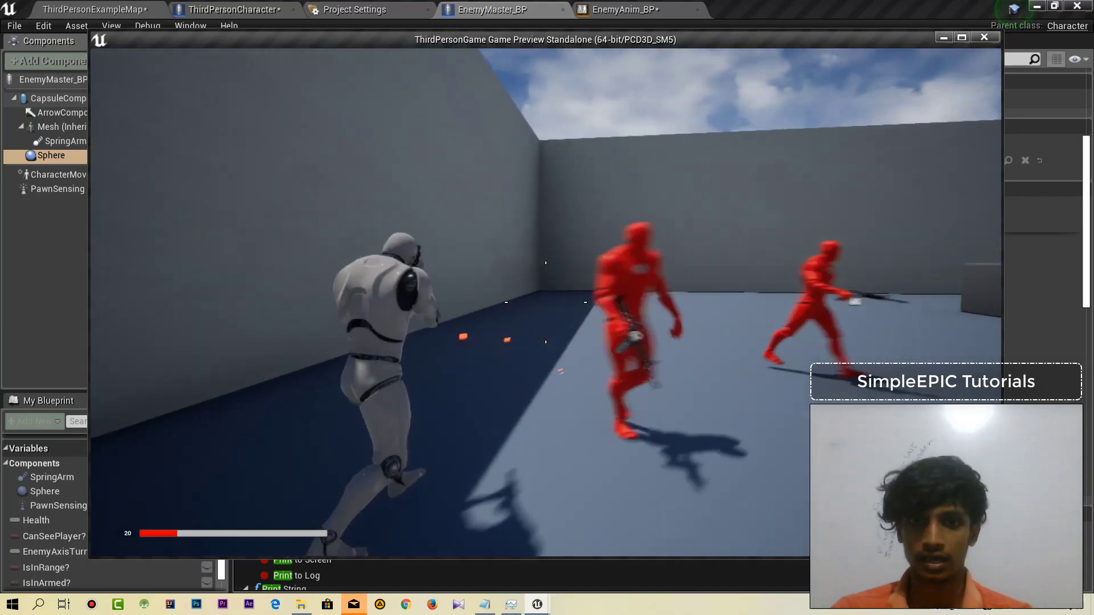
{"action": "left_click", "coordinate": [545, 302]}
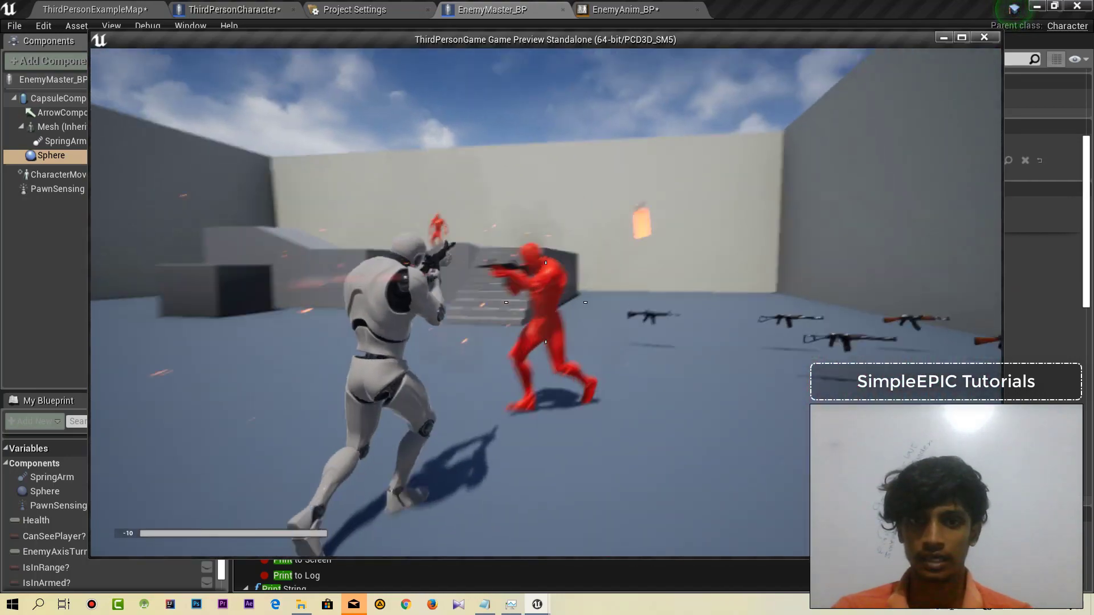
{"action": "left_click", "coordinate": [545, 302]}
{"action": "left_click", "coordinate": [545, 302]}
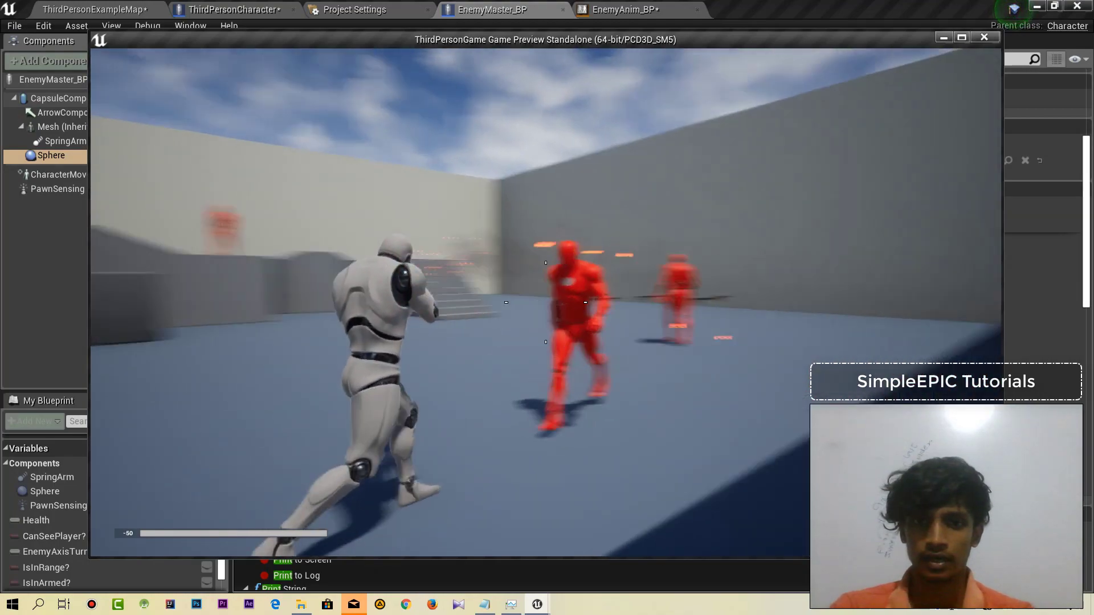
{"action": "left_click", "coordinate": [546, 302]}
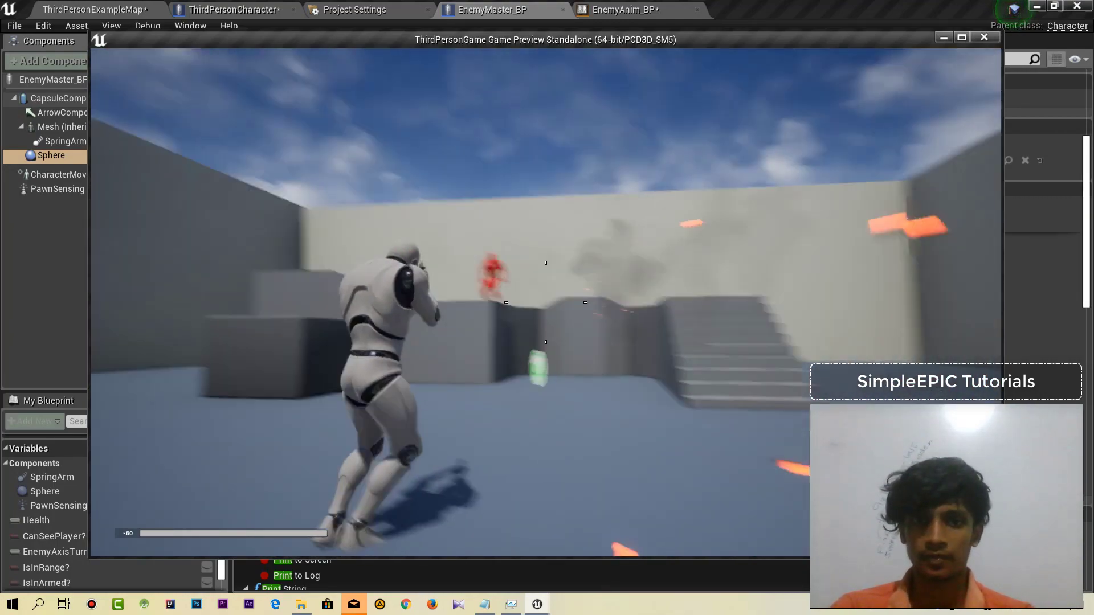
{"action": "left_click", "coordinate": [545, 302]}
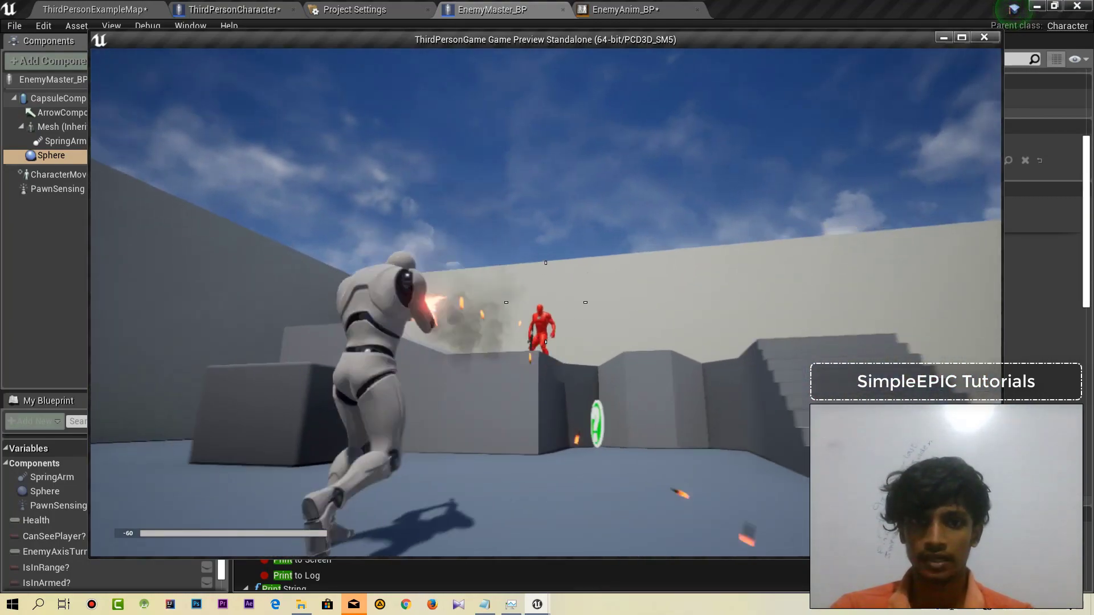
{"action": "left_click", "coordinate": [545, 302]}
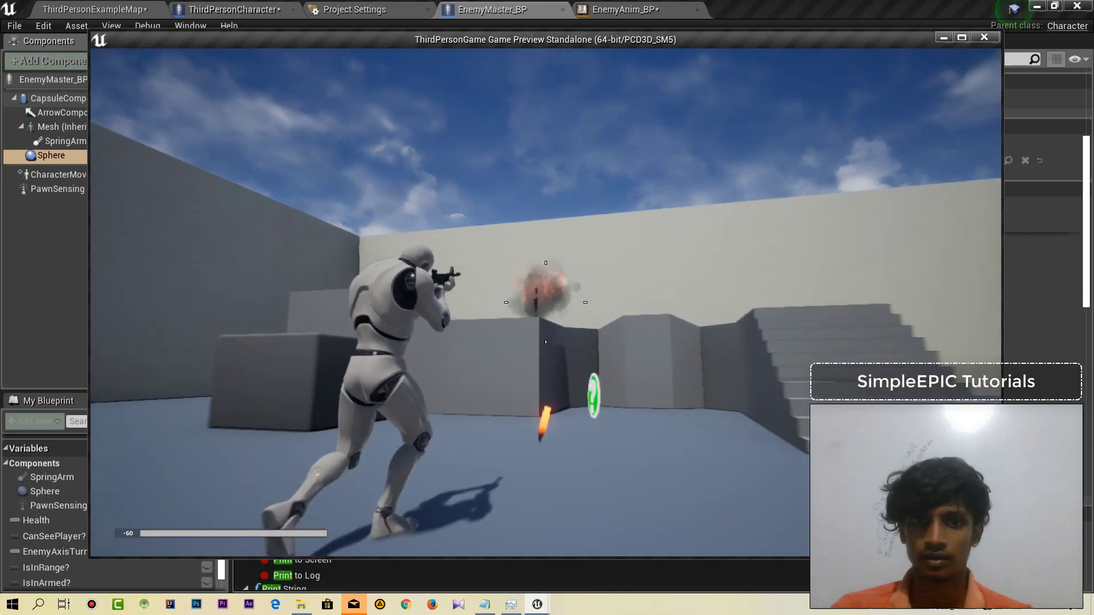
{"action": "left_click", "coordinate": [545, 302]}
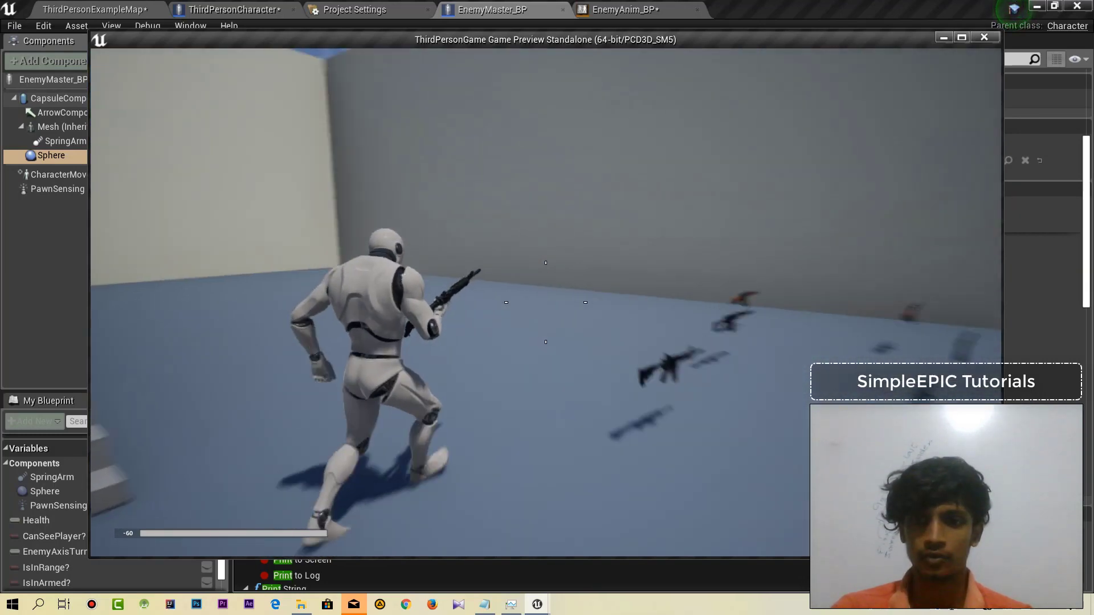
Replay, shoot a red enemy until it explodes, fire at one near the stairs, then exit the preview.
{"action": "key", "text": "Escape"}
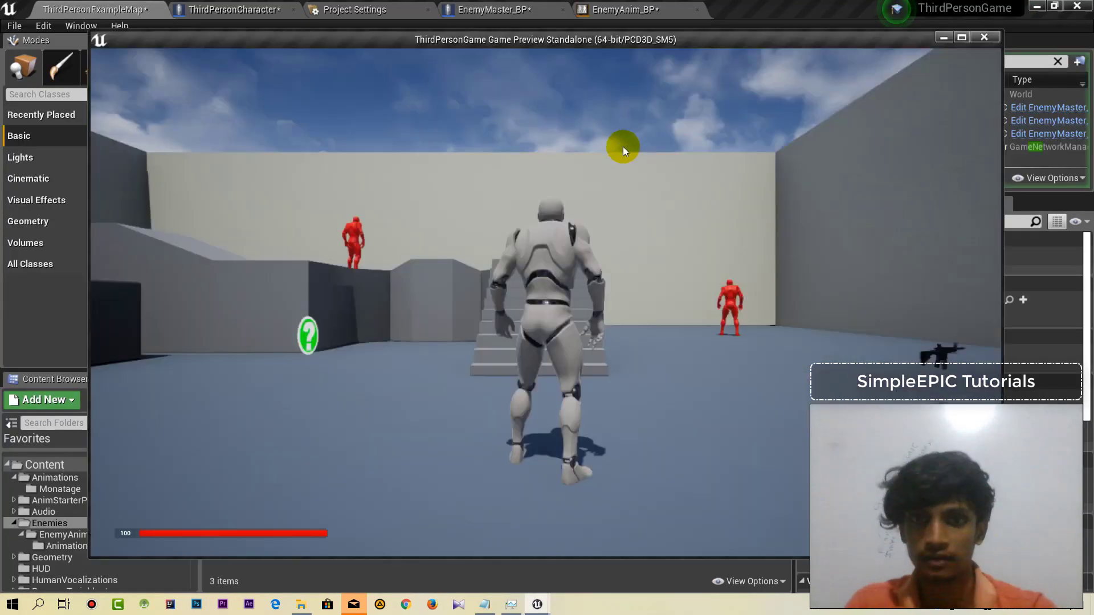
{"action": "key", "text": "w"}
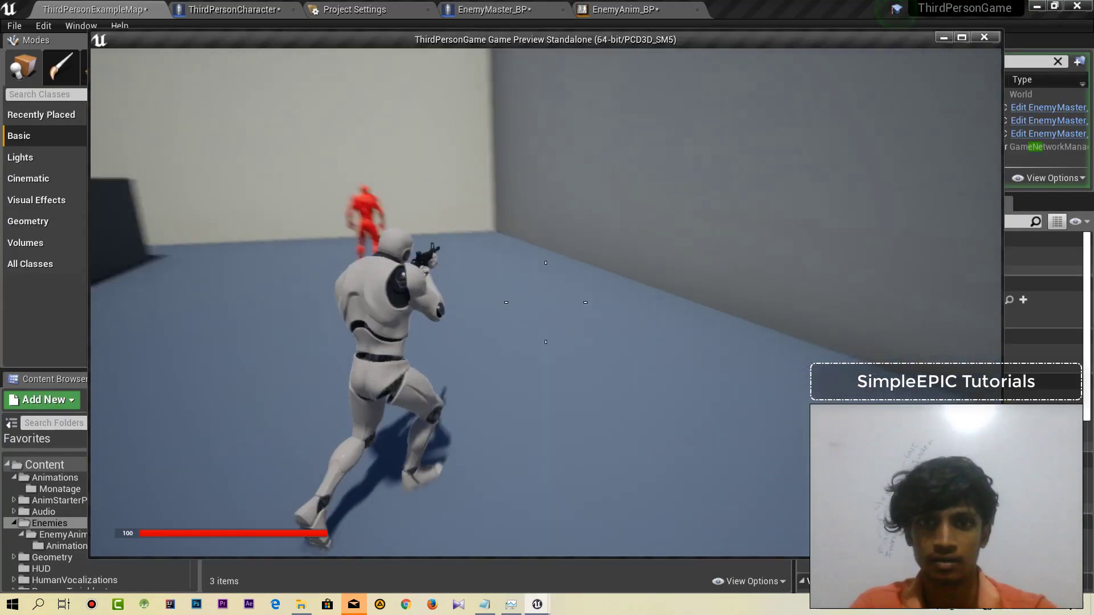
{"action": "left_click", "coordinate": [545, 302]}
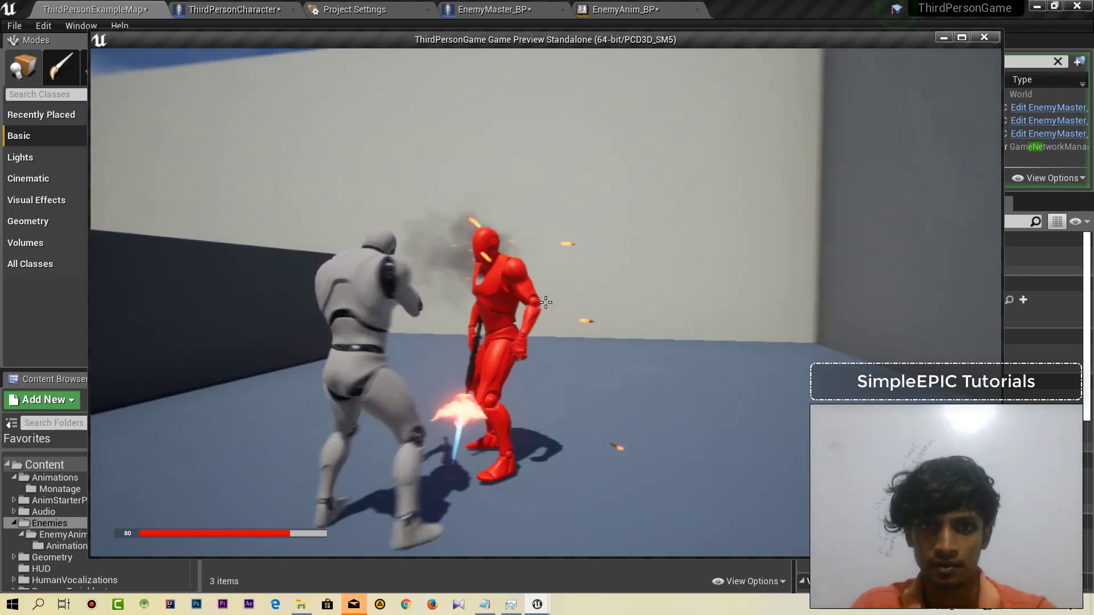
{"action": "left_click", "coordinate": [545, 302]}
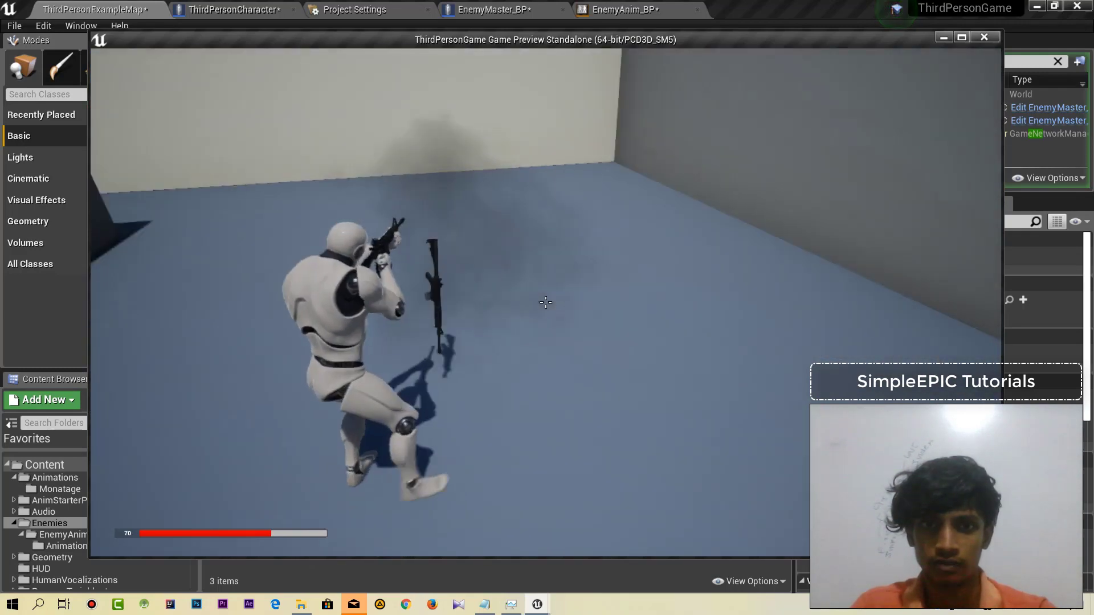
{"action": "left_click", "coordinate": [545, 302]}
{"action": "left_click", "coordinate": [545, 302]}
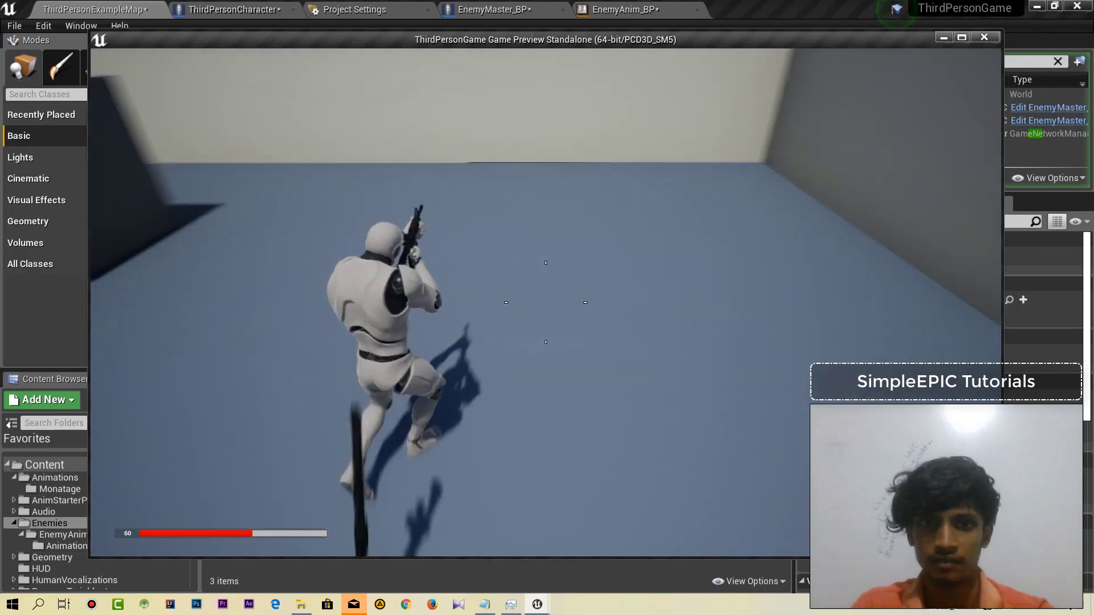
{"action": "key", "text": "Escape"}
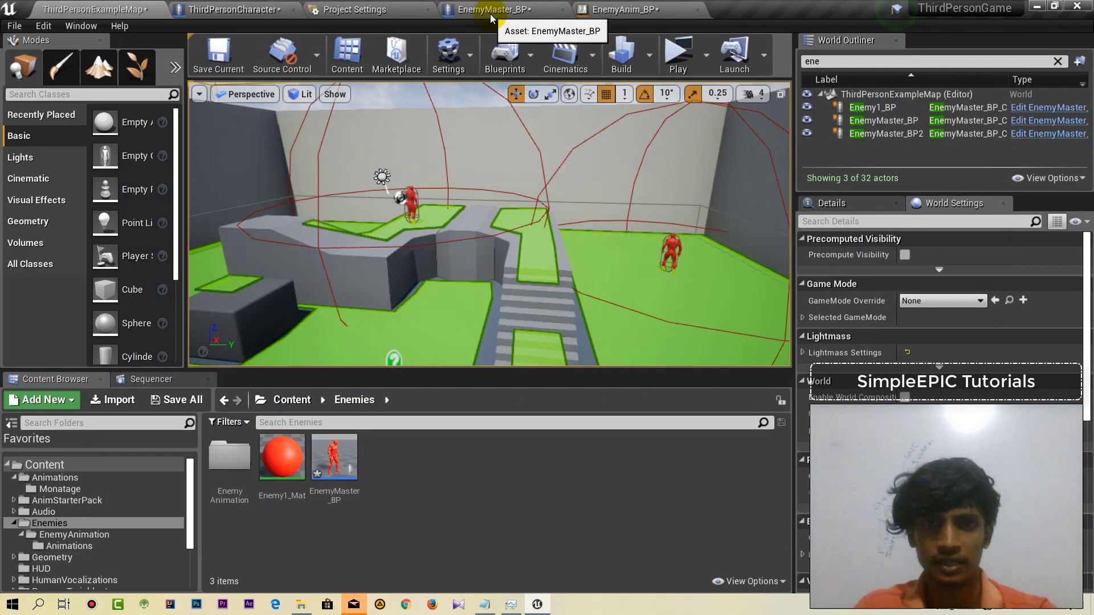
In EnemyMaster_BP, delete the Destroy Enemy Weapon node and its Enemy Spawned Weapon getter.
{"action": "left_click", "coordinate": [490, 13]}
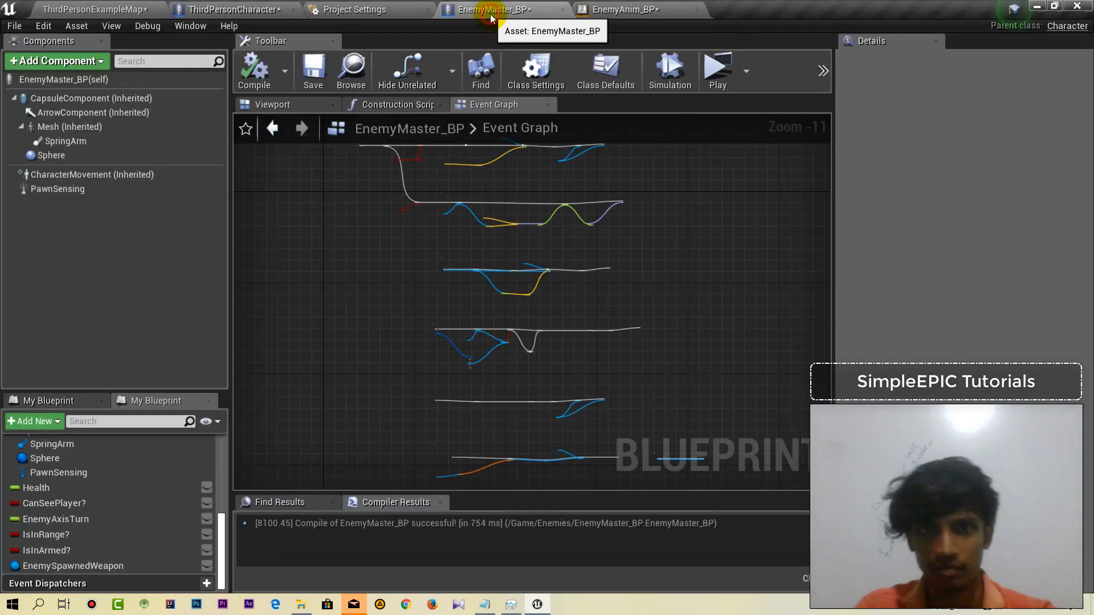
{"action": "right_click_drag", "start_coordinate": [736, 344], "coordinate": [688, 219]}
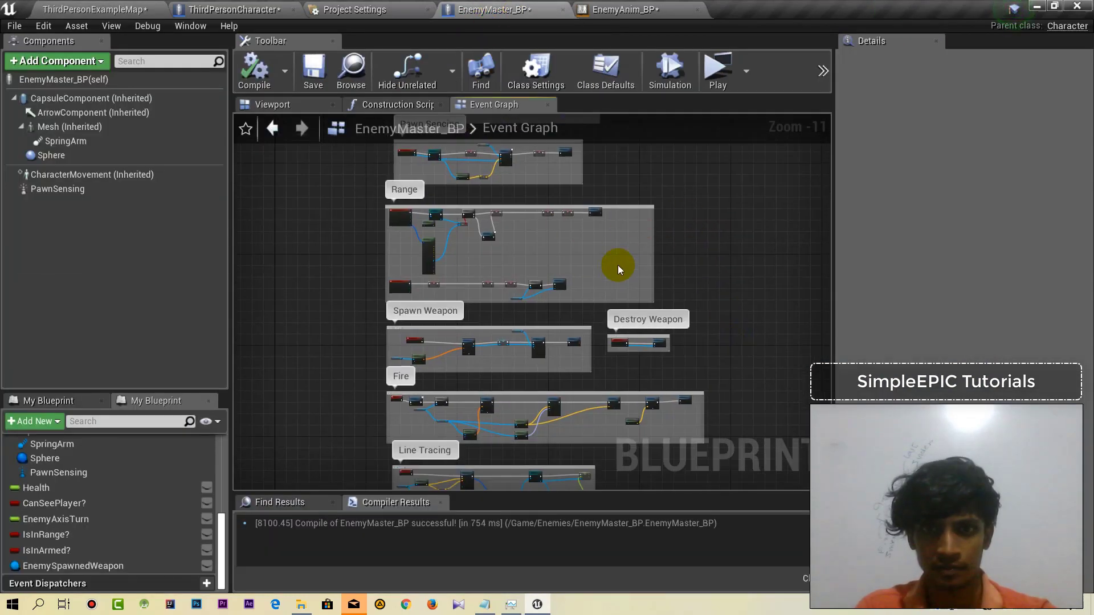
{"action": "right_click_drag", "start_coordinate": [651, 179], "coordinate": [630, 393]}
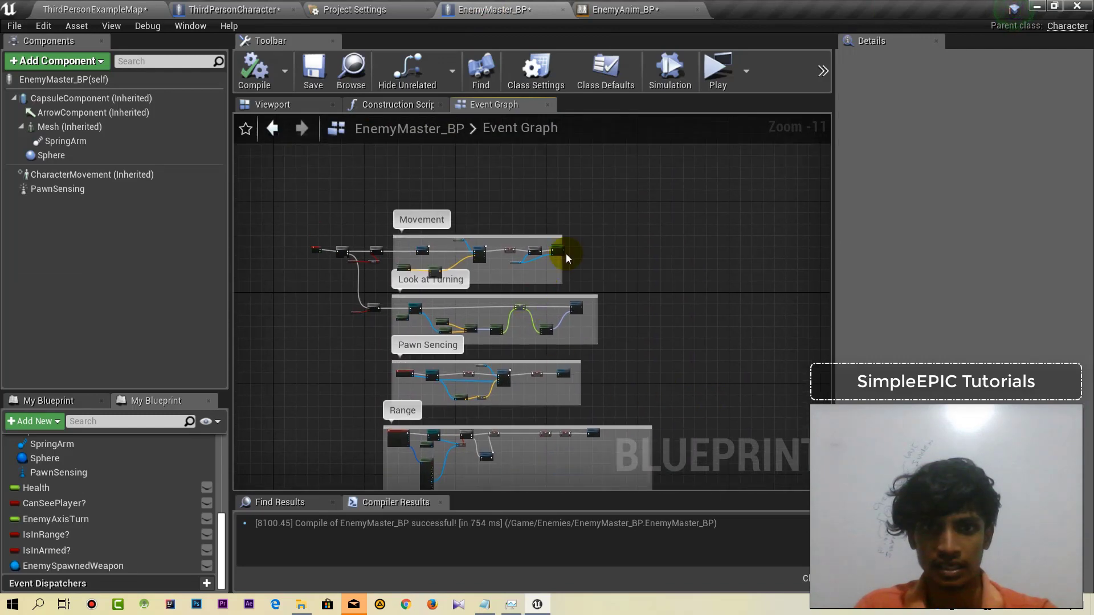
{"action": "scroll", "coordinate": [566, 254], "scroll_direction": "up", "scroll_amount": 6}
{"action": "scroll", "coordinate": [566, 248], "scroll_direction": "up", "scroll_amount": 4}
{"action": "mouse_move", "coordinate": [541, 251]}
{"action": "right_mouse_down"}
{"action": "mouse_move", "coordinate": [566, 295]}
{"action": "mouse_move", "coordinate": [610, 295]}
{"action": "right_mouse_up"}
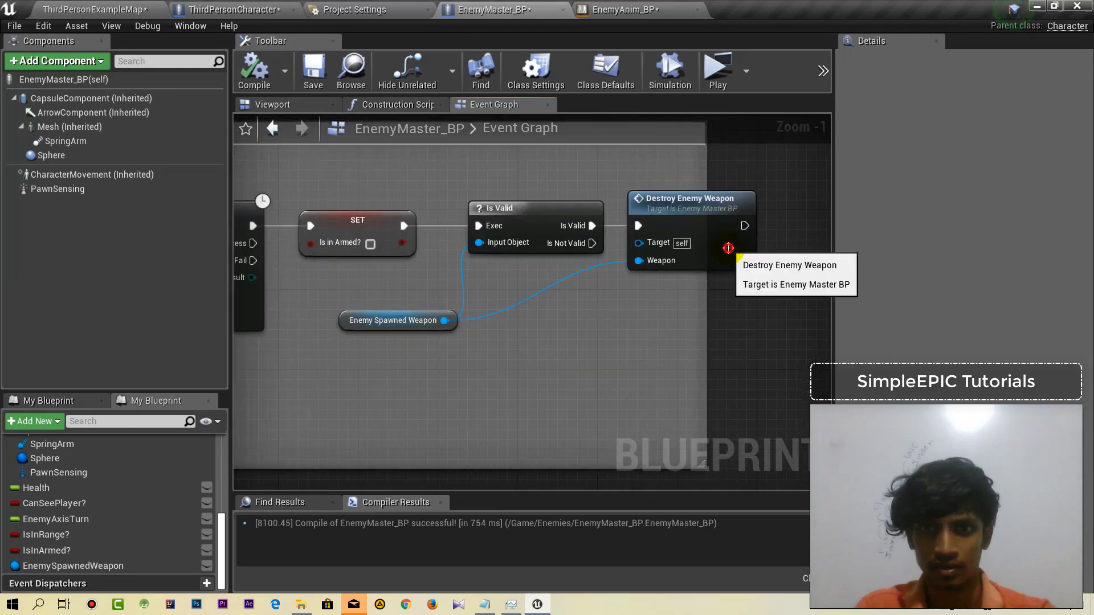
{"action": "left_click", "coordinate": [722, 263]}
{"action": "key", "text": "Delete"}
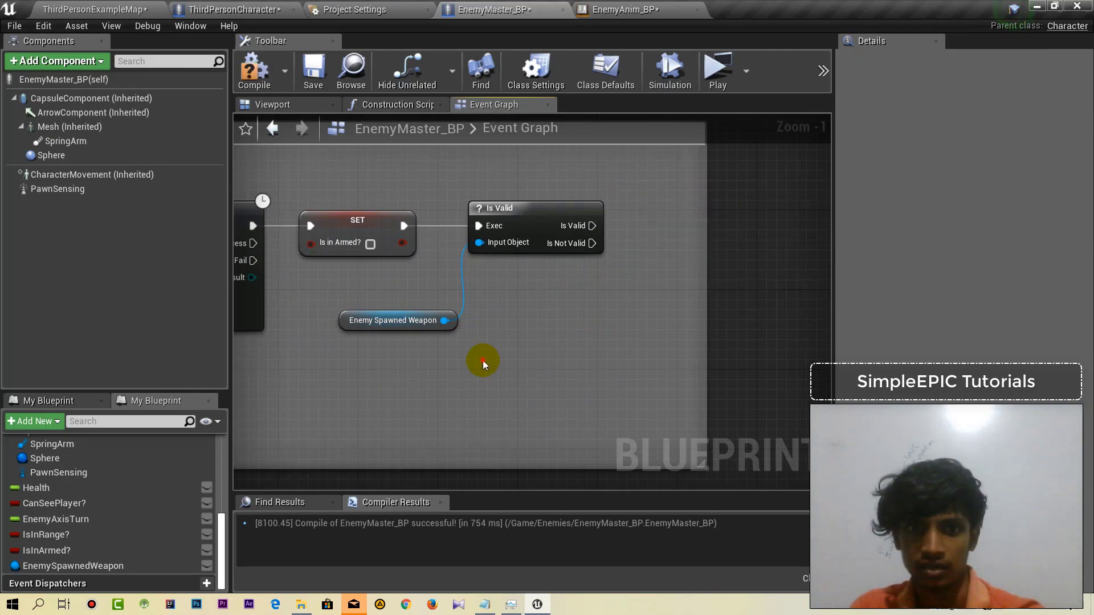
{"action": "left_click", "coordinate": [399, 320]}
{"action": "key", "text": "Delete"}
Locate and inspect the Spawn Weapon to Enemy node near the AI MoveTo nodes.
{"action": "right_click_drag", "start_coordinate": [609, 373], "coordinate": [506, 210]}
{"action": "scroll", "coordinate": [506, 211], "scroll_direction": "down", "scroll_amount": 3}
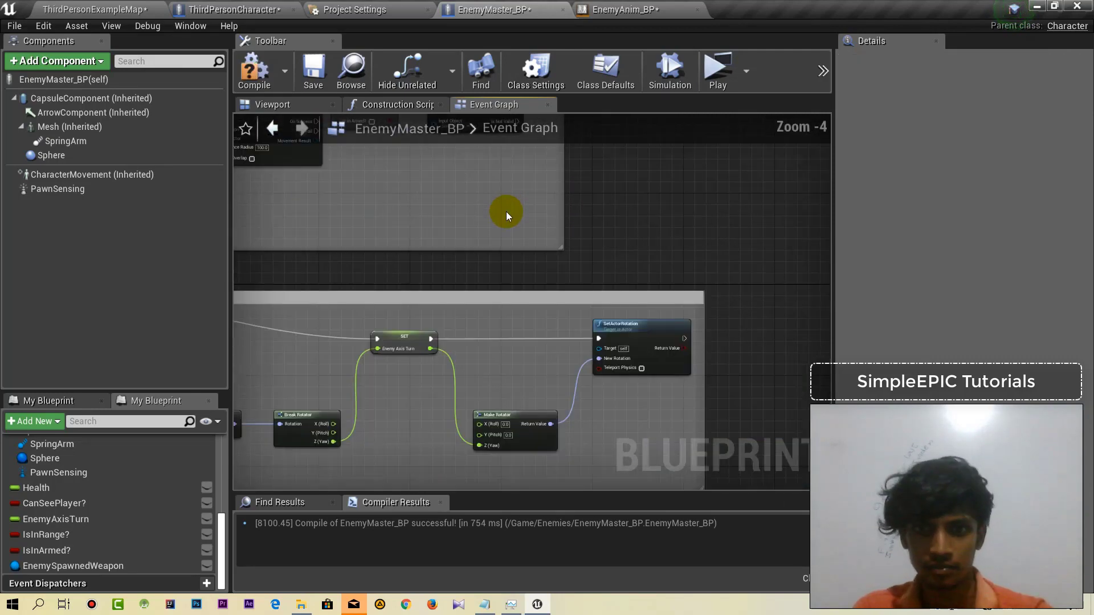
{"action": "right_click_drag", "start_coordinate": [455, 365], "coordinate": [439, 303]}
{"action": "scroll", "coordinate": [439, 303], "scroll_direction": "up", "scroll_amount": 3}
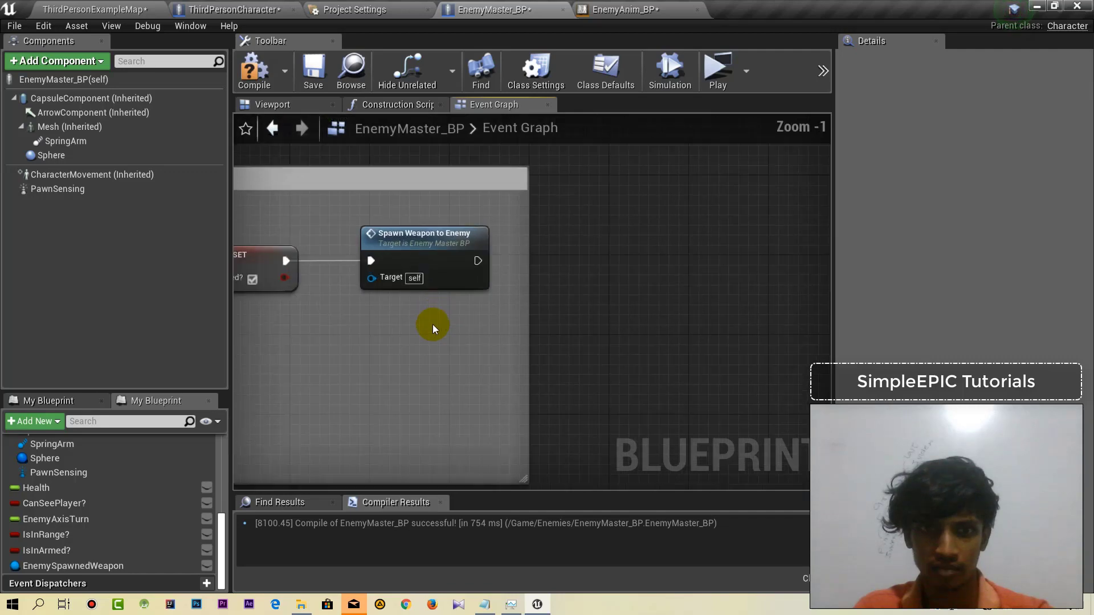
{"action": "scroll", "coordinate": [484, 297], "scroll_direction": "down", "scroll_amount": 6}
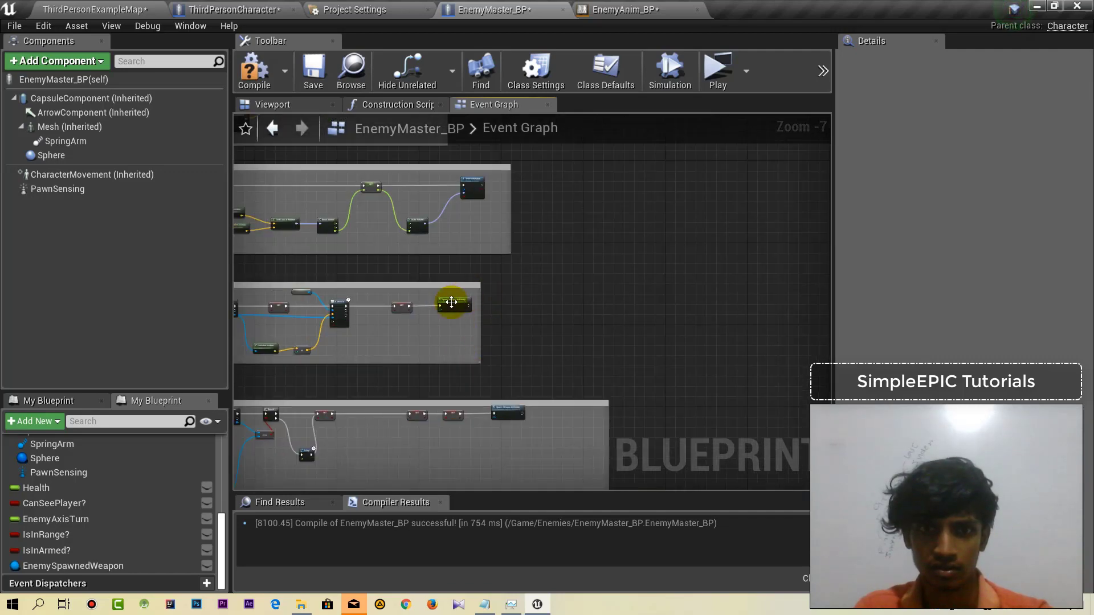
{"action": "right_click_drag", "start_coordinate": [451, 302], "coordinate": [708, 298]}
{"action": "scroll", "coordinate": [708, 298], "scroll_direction": "up", "scroll_amount": 1}
{"action": "scroll", "coordinate": [517, 283], "scroll_direction": "up", "scroll_amount": 3}
{"action": "mouse_move", "coordinate": [518, 283]}
{"action": "right_mouse_down"}
{"action": "mouse_move", "coordinate": [503, 252]}
{"action": "mouse_move", "coordinate": [243, 216]}
{"action": "right_mouse_up"}
{"action": "left_click", "coordinate": [763, 307]}
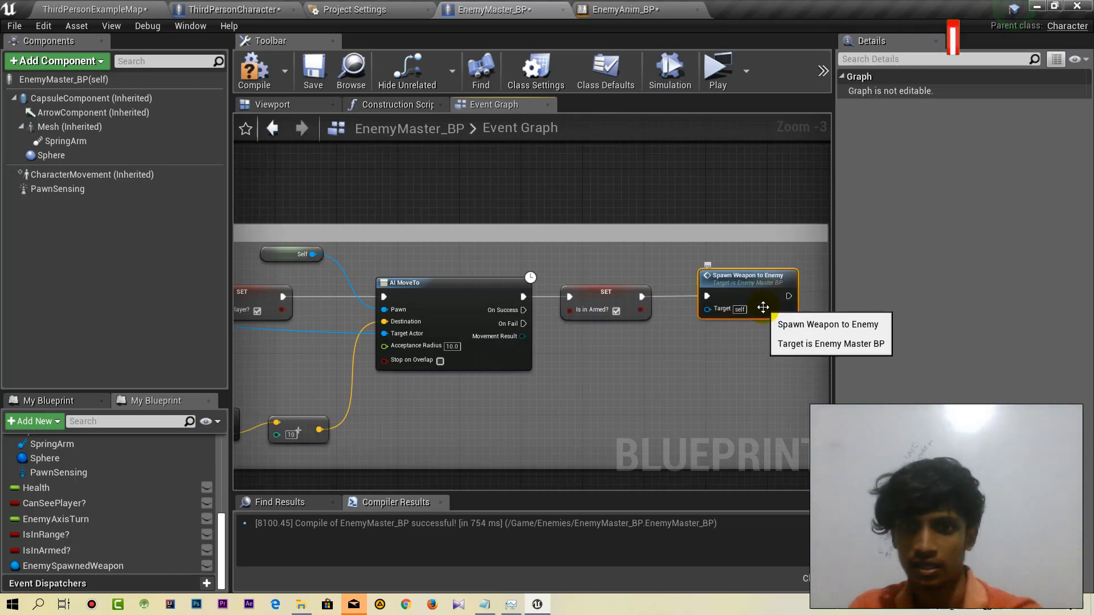
Delete the Spawn Weapon to Enemy call following the Is in Armed? and Can See Player? setters.
{"action": "right_click_drag", "start_coordinate": [720, 374], "coordinate": [673, 305]}
{"action": "scroll", "coordinate": [673, 305], "scroll_direction": "down", "scroll_amount": 5}
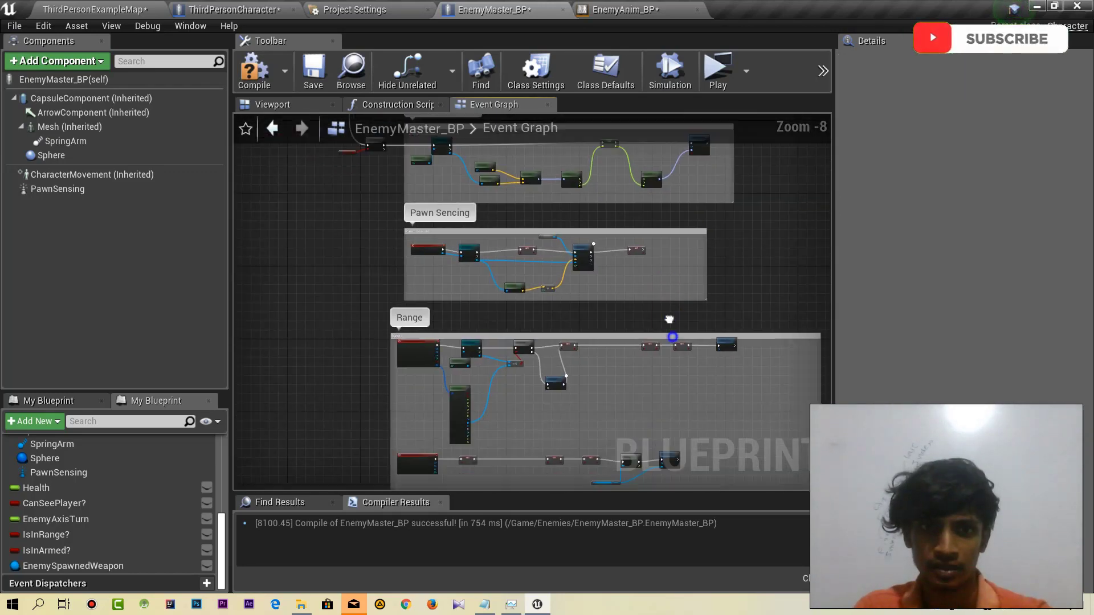
{"action": "scroll", "coordinate": [670, 319], "scroll_direction": "up", "scroll_amount": 1}
{"action": "right_click_drag", "start_coordinate": [532, 313], "coordinate": [623, 349]}
{"action": "scroll", "coordinate": [659, 337], "scroll_direction": "up", "scroll_amount": 5}
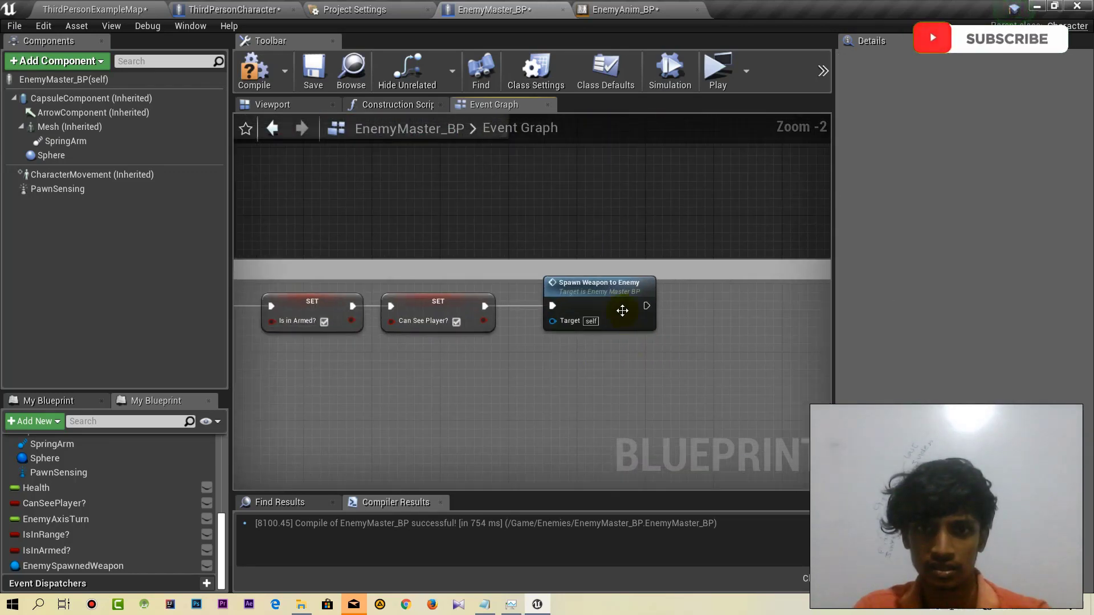
{"action": "left_click", "coordinate": [622, 310]}
{"action": "key", "text": "Delete"}
{"action": "scroll", "coordinate": [661, 264], "scroll_direction": "down", "scroll_amount": 7}
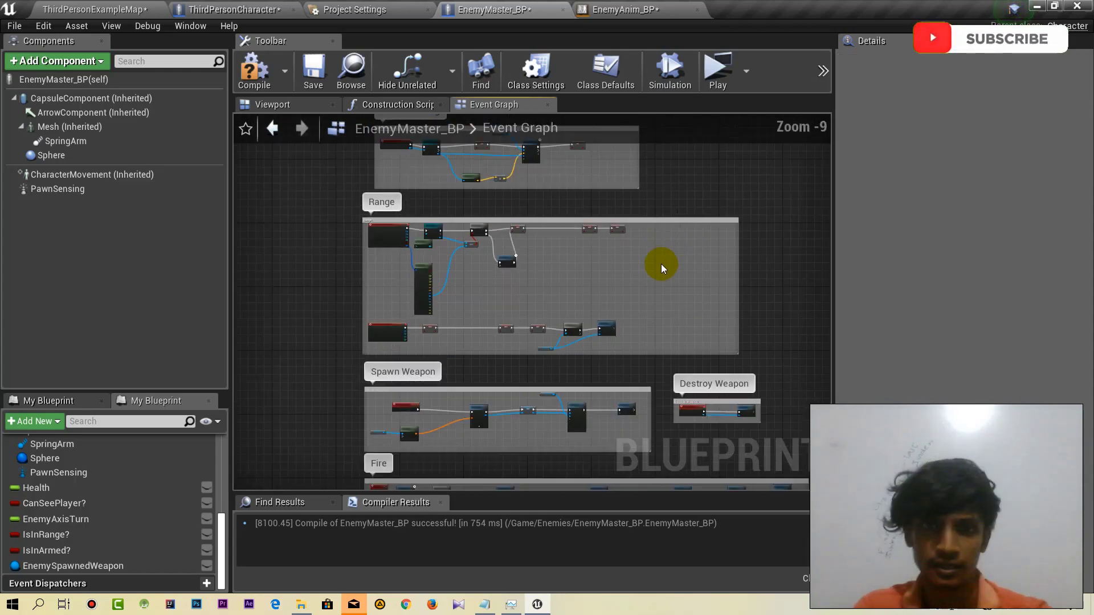
Survey the graph's comment groups and check the Is Valid node.
{"action": "mouse_move", "coordinate": [676, 347]}
{"action": "right_mouse_down"}
{"action": "mouse_move", "coordinate": [662, 263]}
{"action": "mouse_move", "coordinate": [661, 104]}
{"action": "mouse_move", "coordinate": [647, 490]}
{"action": "right_mouse_up"}
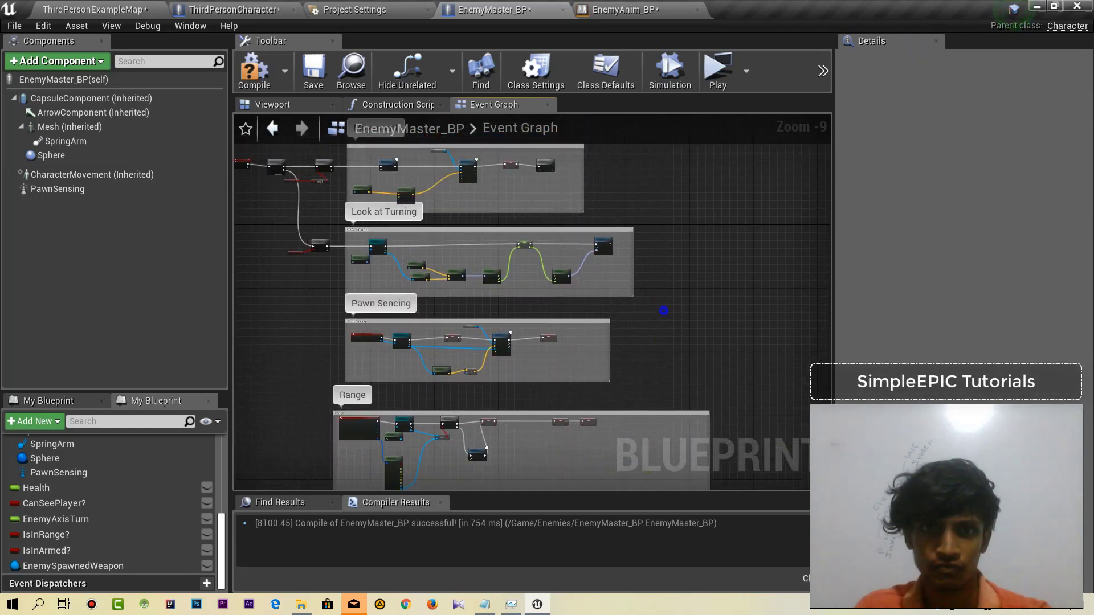
{"action": "mouse_move", "coordinate": [663, 311]}
{"action": "right_mouse_down"}
{"action": "mouse_move", "coordinate": [665, 330]}
{"action": "mouse_move", "coordinate": [685, 312]}
{"action": "right_mouse_up"}
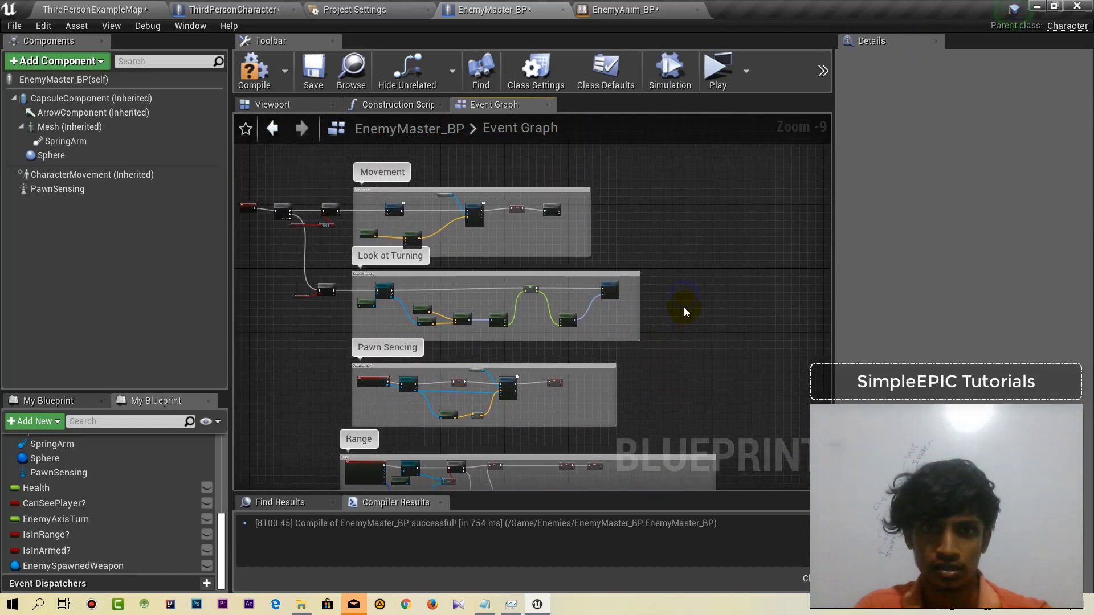
{"action": "scroll", "coordinate": [553, 223], "scroll_direction": "up", "scroll_amount": 3}
{"action": "scroll", "coordinate": [553, 223], "scroll_direction": "up", "scroll_amount": 5}
{"action": "right_click_drag", "start_coordinate": [554, 223], "coordinate": [576, 278]}
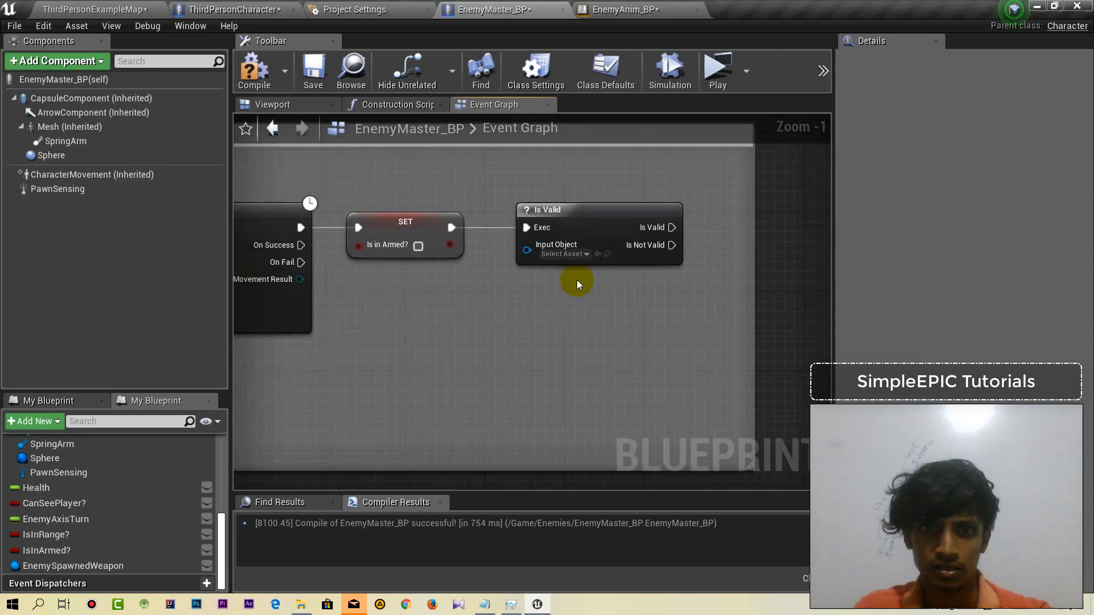
{"action": "left_click", "coordinate": [588, 228]}
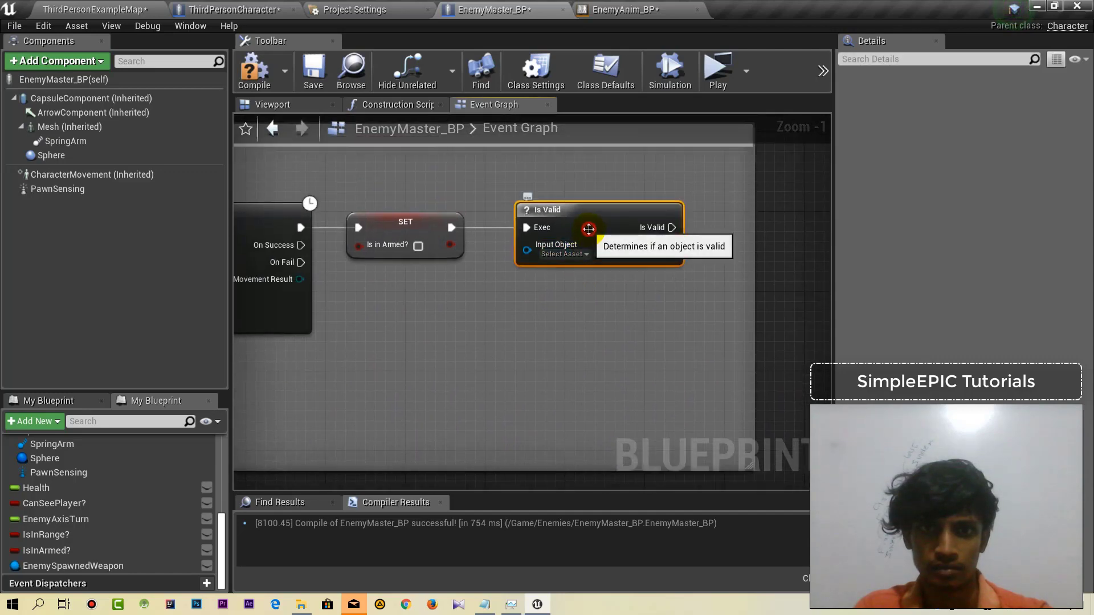
{"action": "left_click", "coordinate": [500, 286]}
{"action": "scroll", "coordinate": [499, 284], "scroll_direction": "down", "scroll_amount": 3}
{"action": "scroll", "coordinate": [529, 278], "scroll_direction": "down", "scroll_amount": 2}
{"action": "scroll", "coordinate": [550, 271], "scroll_direction": "down", "scroll_amount": 3}
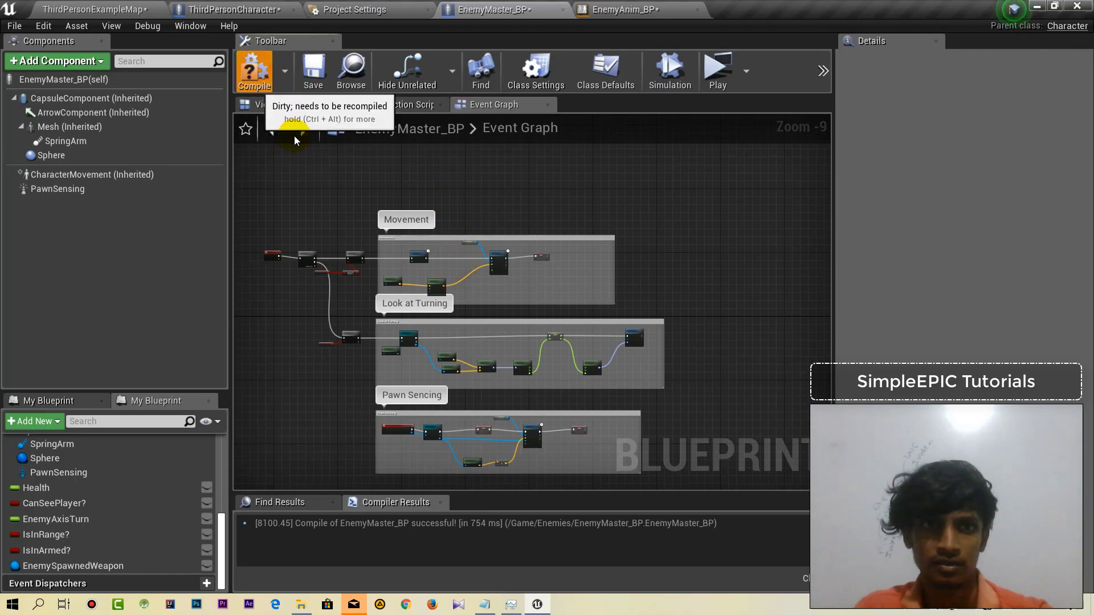
Compile and save EnemyMaster_BP.
{"action": "left_click", "coordinate": [318, 75]}
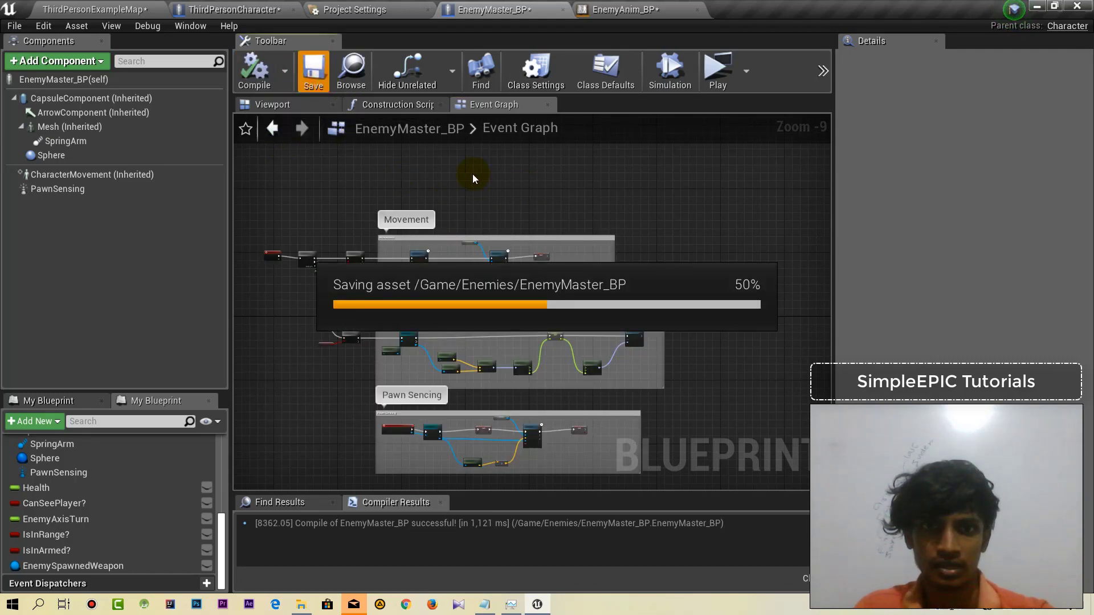
{"action": "right_click_drag", "start_coordinate": [426, 183], "coordinate": [483, 270]}
{"action": "scroll", "coordinate": [403, 257], "scroll_direction": "up", "scroll_amount": 6}
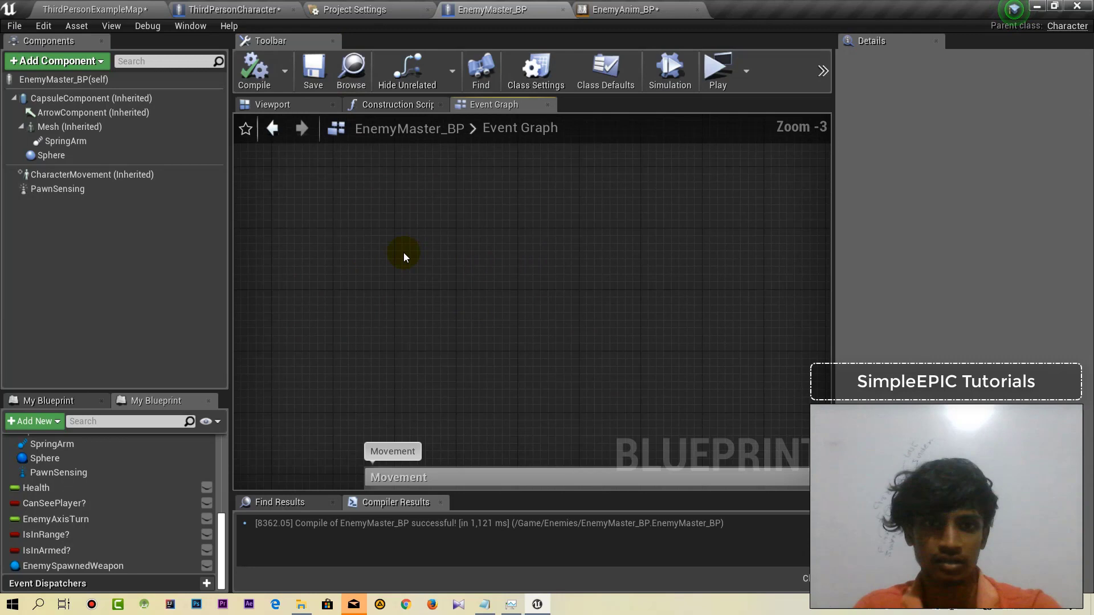
Add an Event BeginPlay node to EnemyMaster_BP's Event Graph.
{"action": "right_click", "coordinate": [363, 254]}
{"action": "type", "text": "event"}
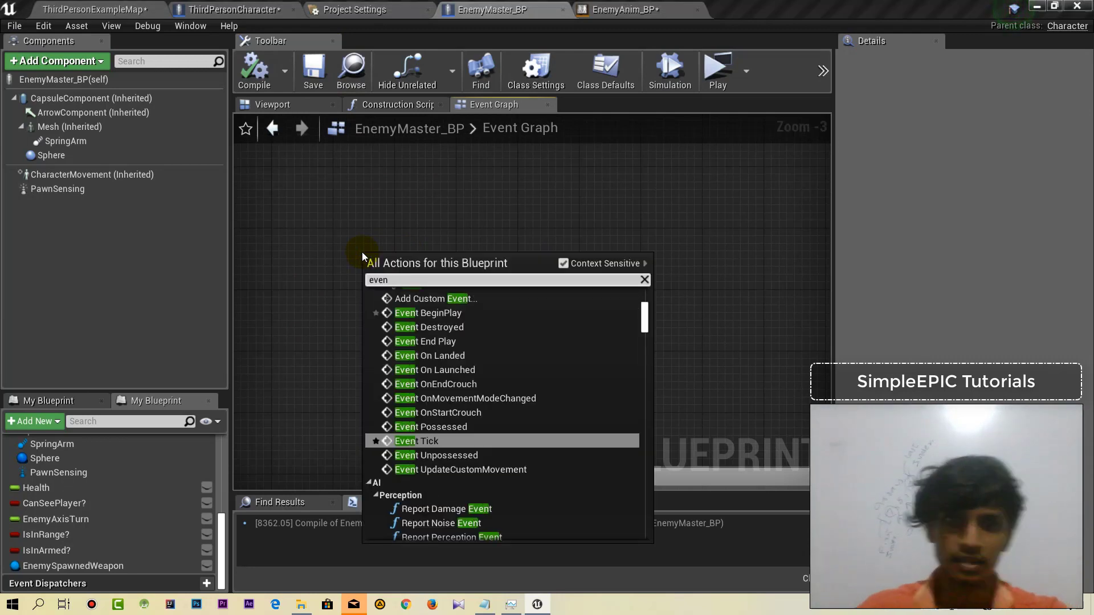
{"action": "left_click", "coordinate": [431, 316]}
{"action": "scroll", "coordinate": [491, 280], "scroll_direction": "up", "scroll_amount": 4}
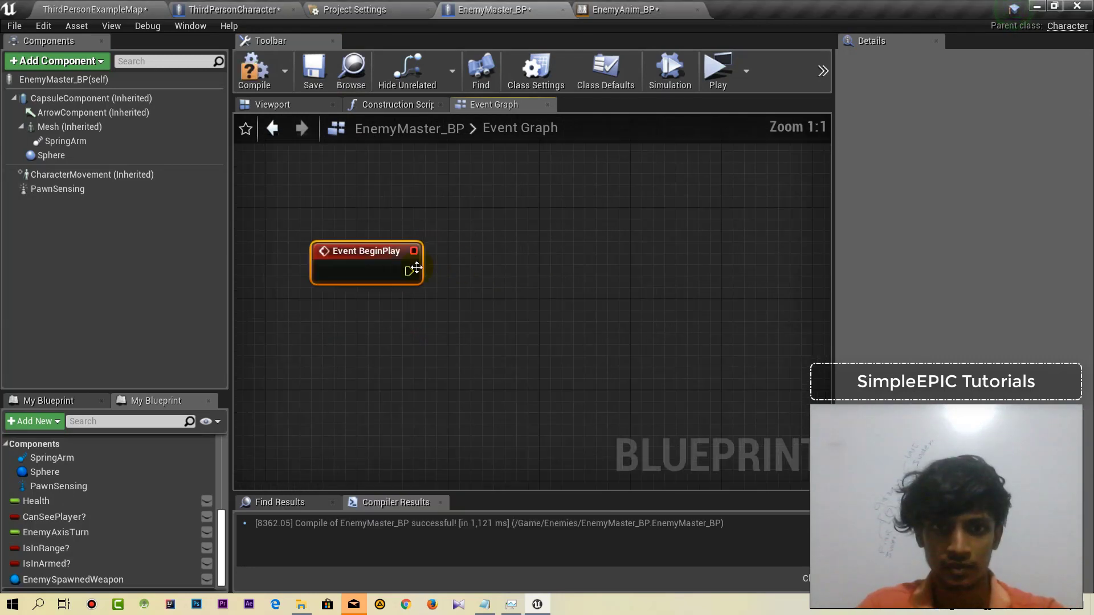
Search from BeginPlay's exec pin for 'spa' and 'enemys', then cancel without adding a node.
{"action": "left_click_drag", "start_coordinate": [408, 271], "coordinate": [509, 257]}
{"action": "type", "text": "spa"}
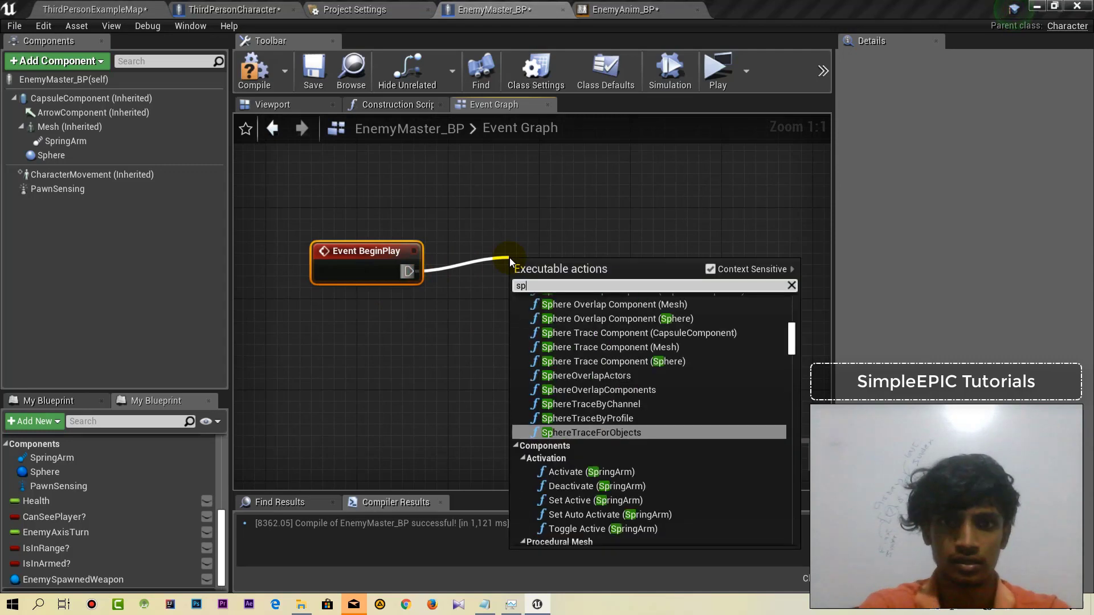
{"action": "key", "text": "BackSpace"}
{"action": "key", "text": "BackSpace"}
{"action": "key", "text": "BackSpace"}
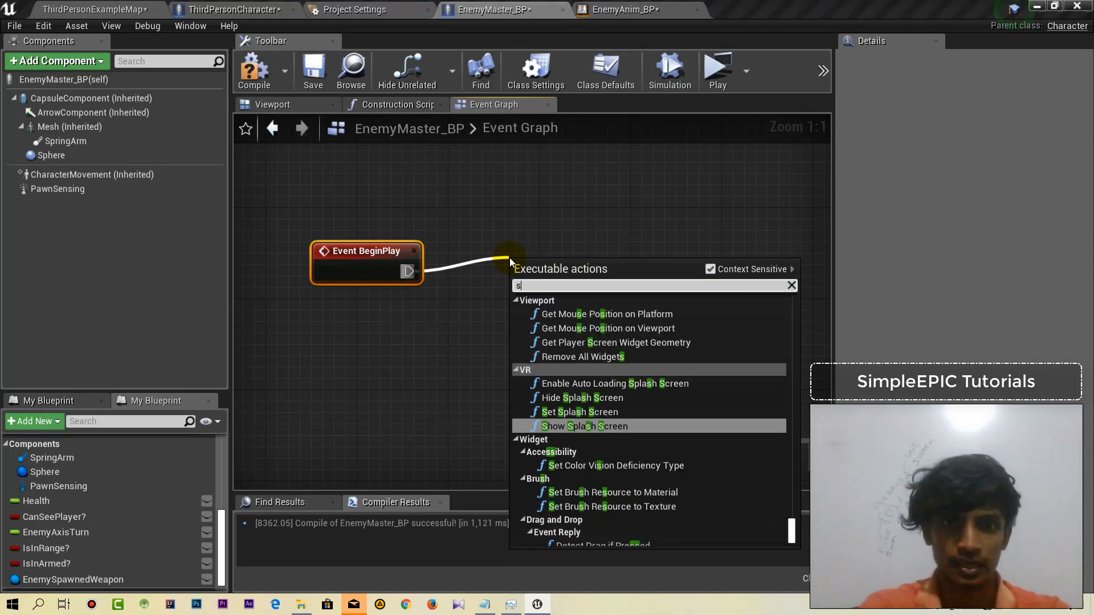
{"action": "type", "text": "enem"}
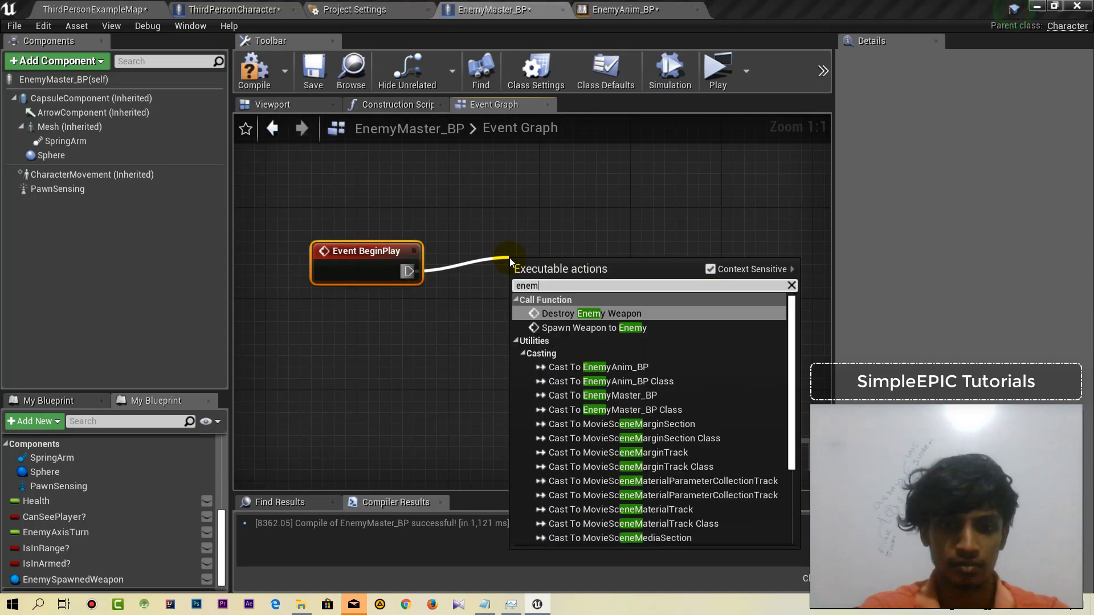
{"action": "type", "text": "ys"}
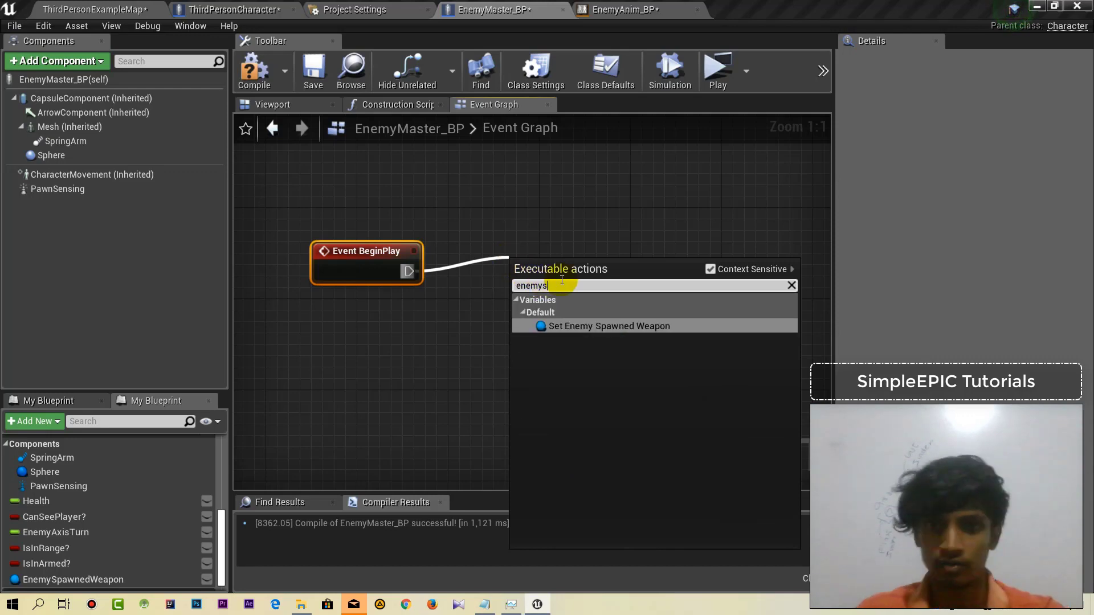
{"action": "key", "text": "Escape"}
Return to BeginPlay and connect a Spawn Weapon to Enemy call found with 'spawnwea'.
{"action": "scroll", "coordinate": [650, 254], "scroll_direction": "down", "scroll_amount": 3}
{"action": "scroll", "coordinate": [592, 297], "scroll_direction": "down", "scroll_amount": 5}
{"action": "right_click_drag", "start_coordinate": [592, 298], "coordinate": [389, 37]}
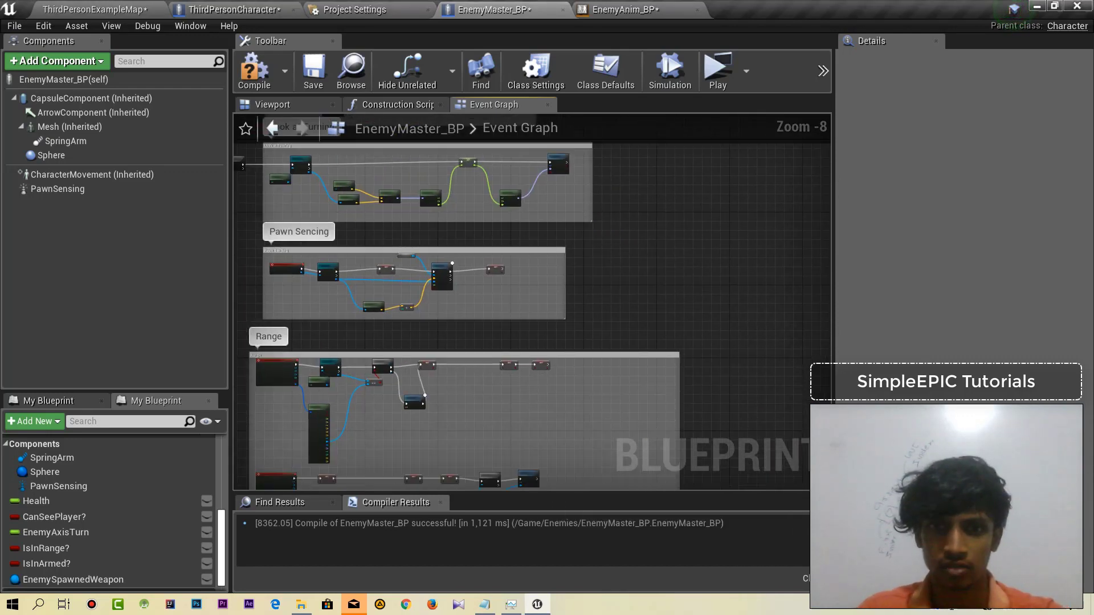
{"action": "right_click_drag", "start_coordinate": [657, 352], "coordinate": [673, 64]}
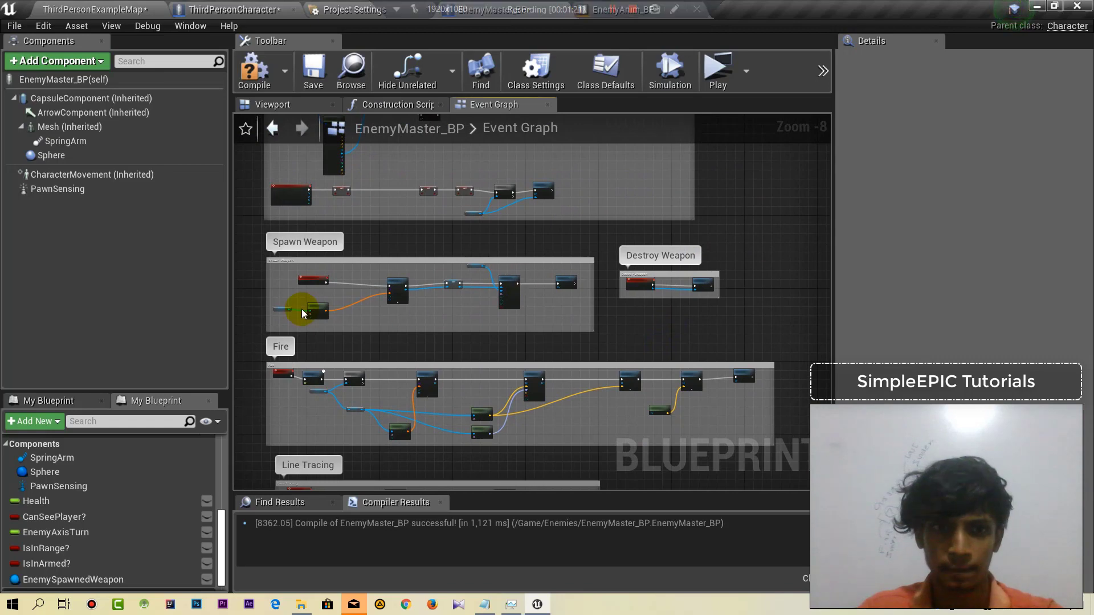
{"action": "scroll", "coordinate": [302, 309], "scroll_direction": "up", "scroll_amount": 7}
{"action": "right_click_drag", "start_coordinate": [325, 213], "coordinate": [405, 430]}
{"action": "scroll", "coordinate": [600, 237], "scroll_direction": "down", "scroll_amount": 10}
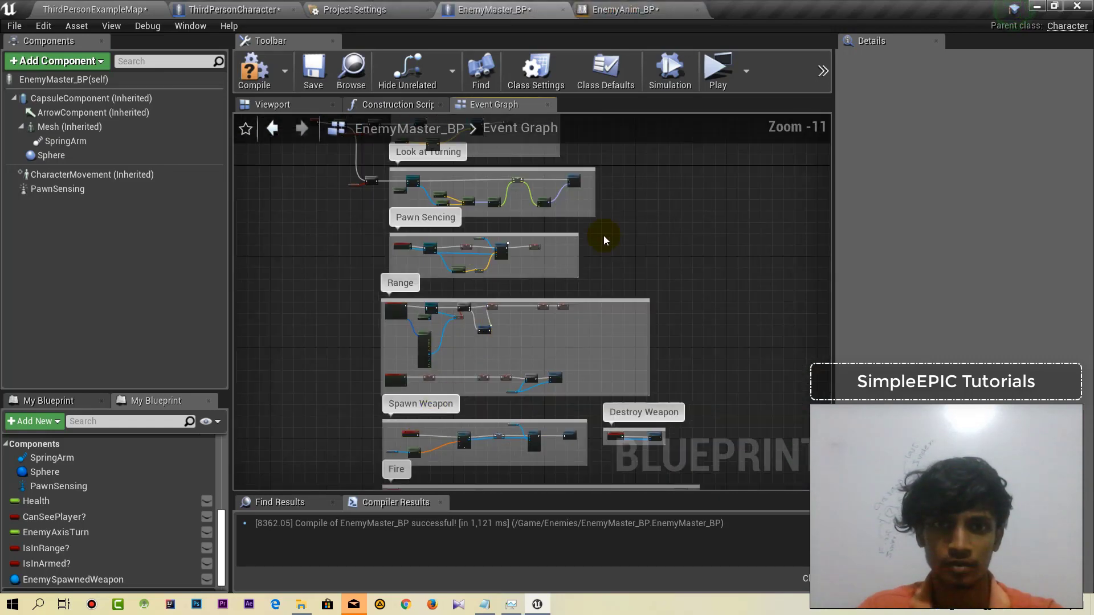
{"action": "right_click_drag", "start_coordinate": [600, 237], "coordinate": [633, 401]}
{"action": "scroll", "coordinate": [482, 375], "scroll_direction": "up", "scroll_amount": 8}
{"action": "scroll", "coordinate": [534, 429], "scroll_direction": "up", "scroll_amount": 2}
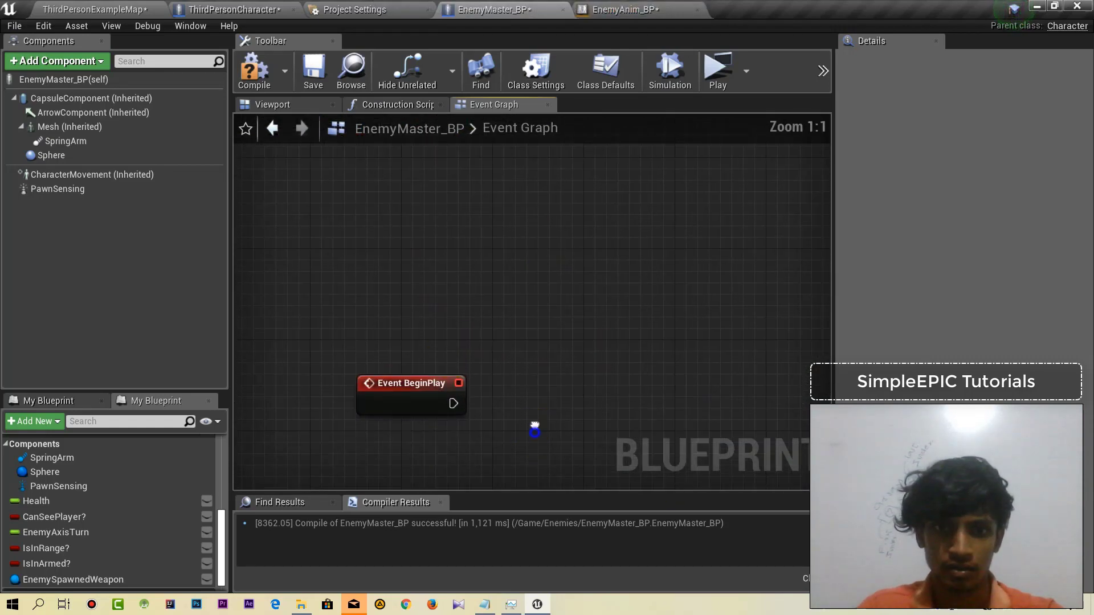
{"action": "right_click_drag", "start_coordinate": [459, 402], "coordinate": [456, 325]}
{"action": "left_click_drag", "start_coordinate": [565, 323], "coordinate": [565, 323]}
{"action": "type", "text": "spaw"}
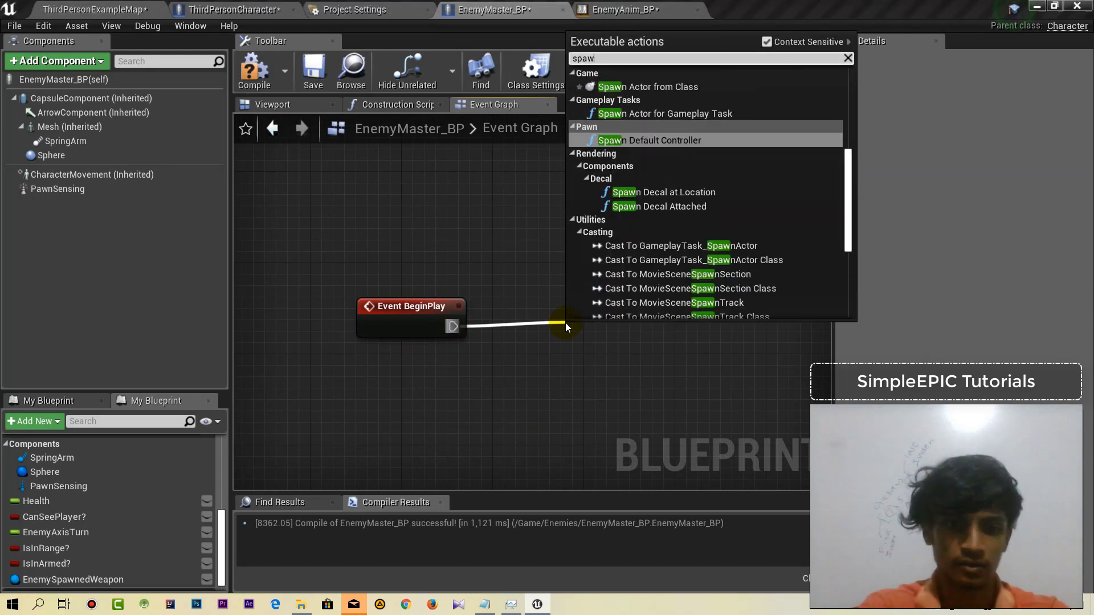
{"action": "type", "text": "nwea"}
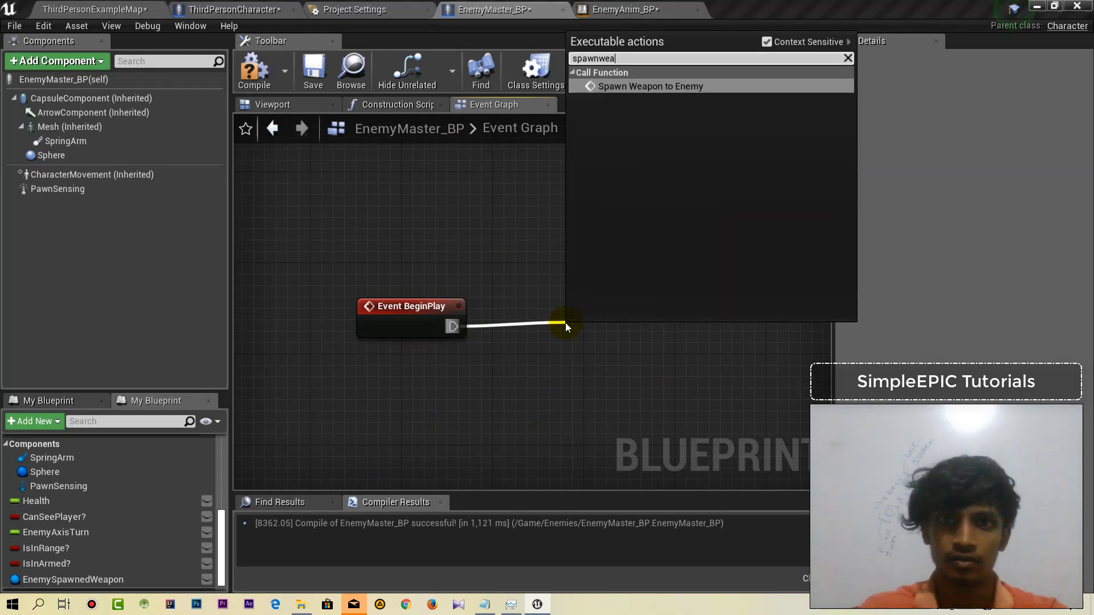
{"action": "left_click", "coordinate": [658, 88]}
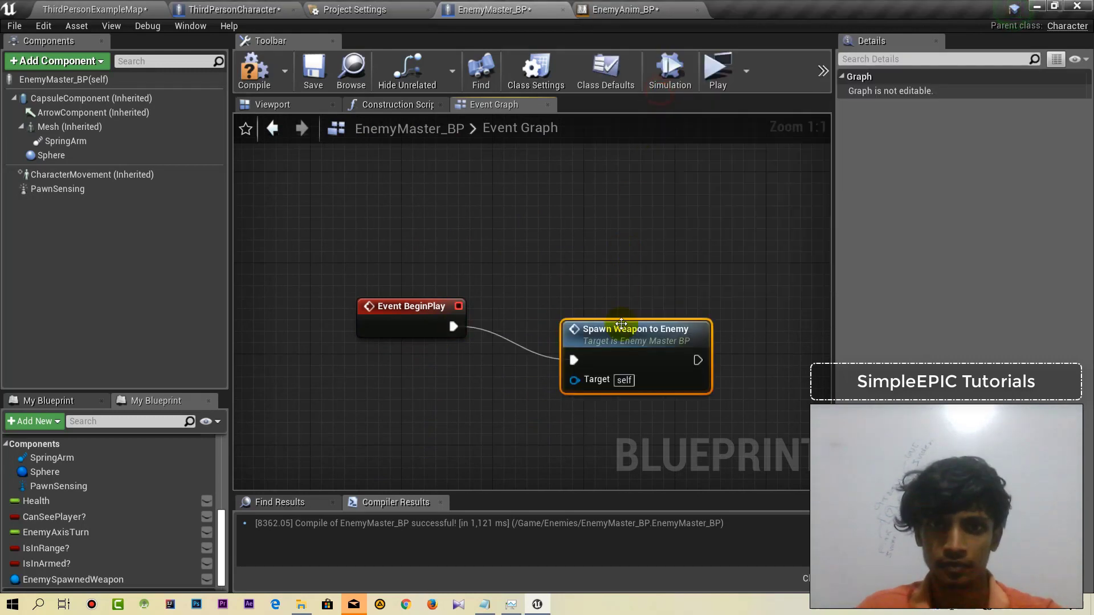
Position the Spawn Weapon to Enemy call beside BeginPlay and delete the old Fireto TPC call.
{"action": "left_click_drag", "start_coordinate": [620, 336], "coordinate": [645, 306]}
{"action": "double_click", "coordinate": [645, 306]}
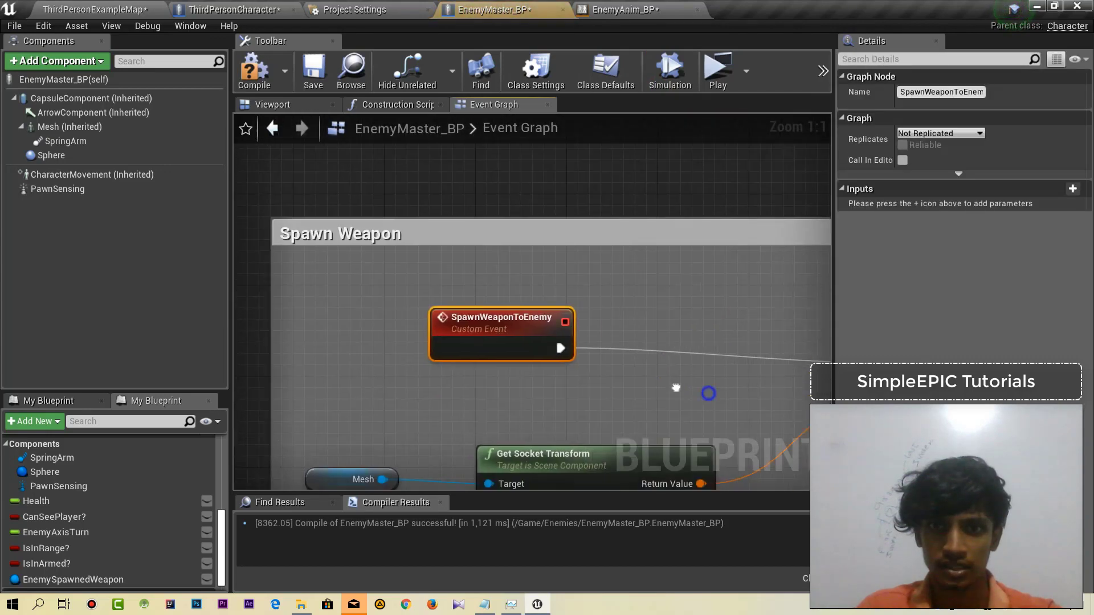
{"action": "scroll", "coordinate": [511, 373], "scroll_direction": "down", "scroll_amount": 5}
{"action": "scroll", "coordinate": [510, 374], "scroll_direction": "up", "scroll_amount": 7}
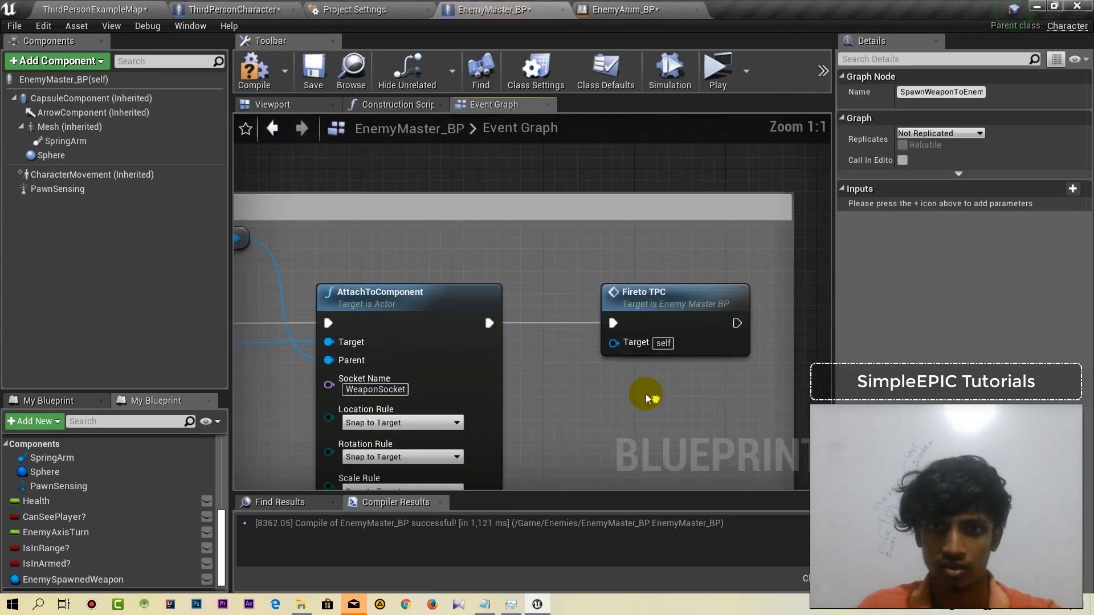
{"action": "left_click", "coordinate": [599, 306]}
{"action": "left_click", "coordinate": [541, 317]}
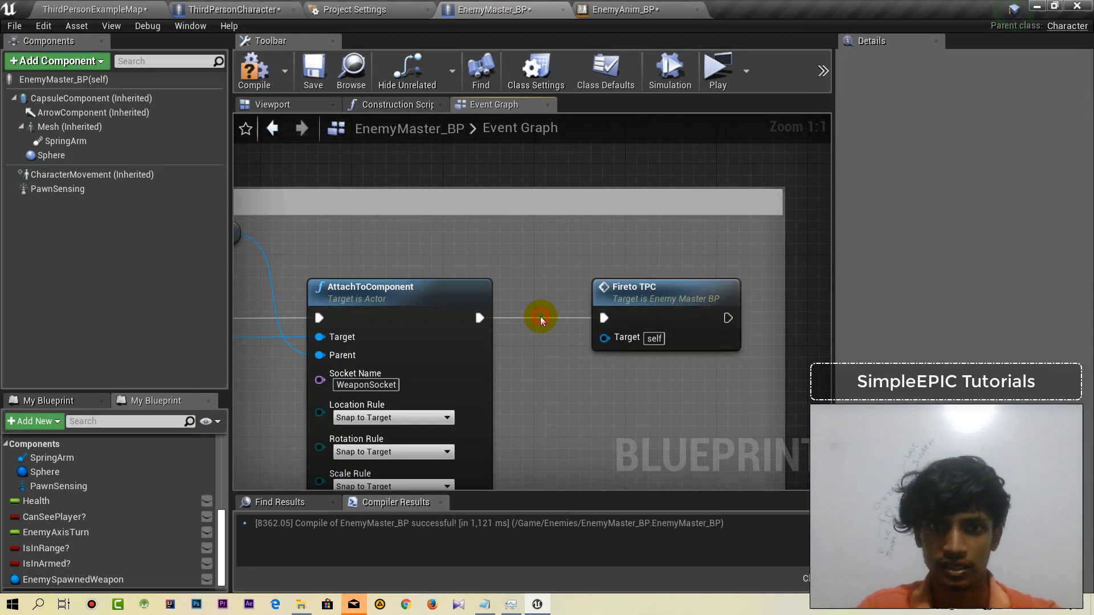
{"action": "left_click", "coordinate": [655, 318]}
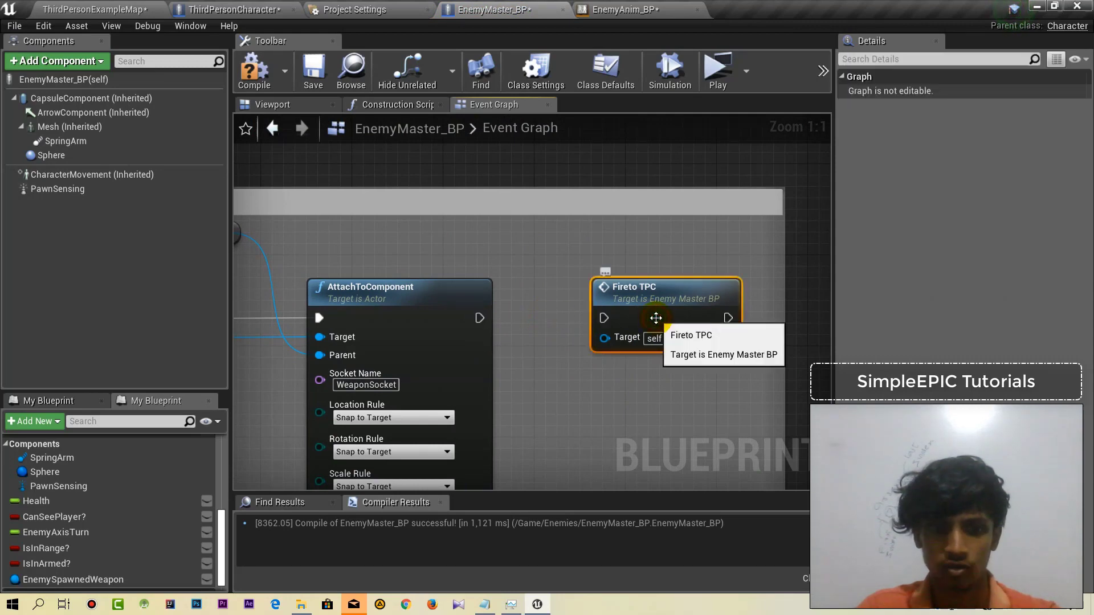
{"action": "key", "text": "Delete"}
Paste a Fireto TPC call and wire it after the SET Can See Player? node.
{"action": "scroll", "coordinate": [629, 340], "scroll_direction": "down", "scroll_amount": 8}
{"action": "right_click_drag", "start_coordinate": [621, 293], "coordinate": [621, 410]}
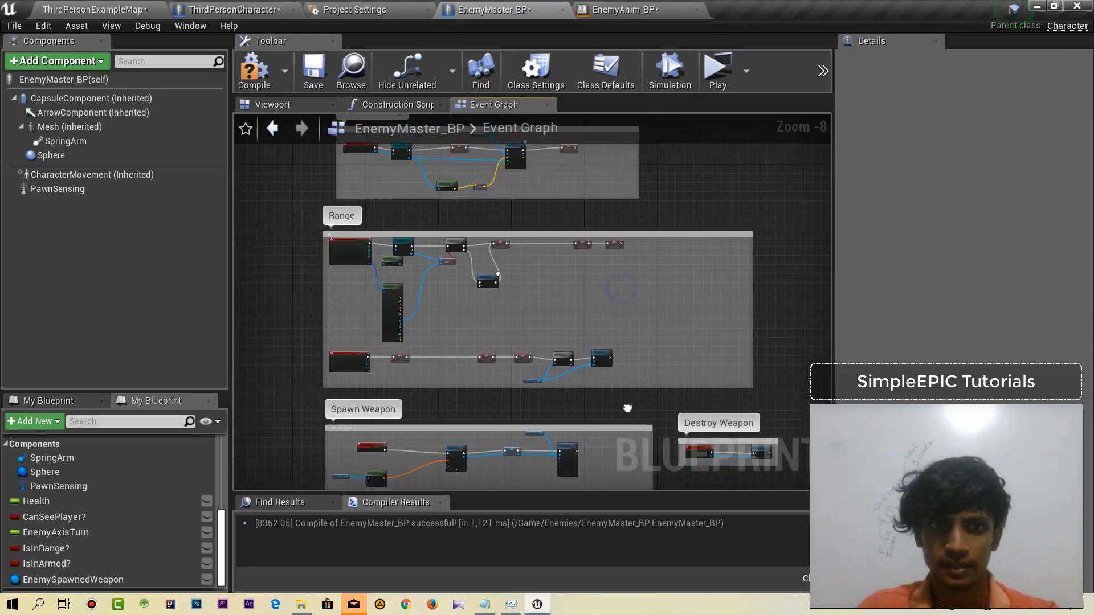
{"action": "scroll", "coordinate": [454, 288], "scroll_direction": "up", "scroll_amount": 3}
{"action": "scroll", "coordinate": [361, 278], "scroll_direction": "up", "scroll_amount": 2}
{"action": "scroll", "coordinate": [361, 279], "scroll_direction": "up", "scroll_amount": 2}
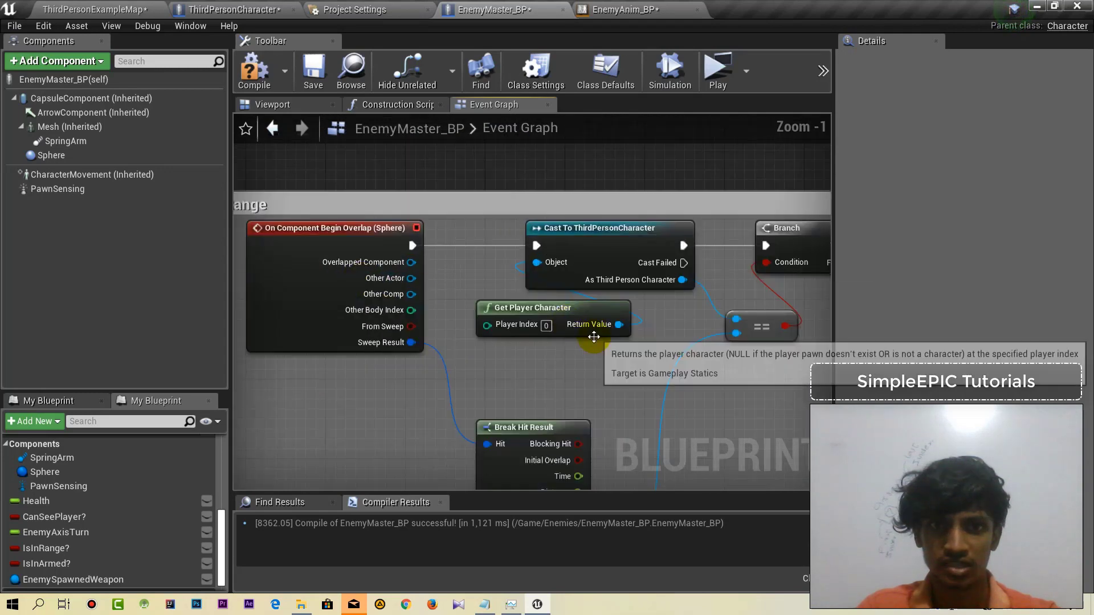
{"action": "right_click_drag", "start_coordinate": [740, 342], "coordinate": [461, 342]}
{"action": "right_click_drag", "start_coordinate": [826, 330], "coordinate": [689, 331]}
{"action": "right_click_drag", "start_coordinate": [608, 345], "coordinate": [433, 349]}
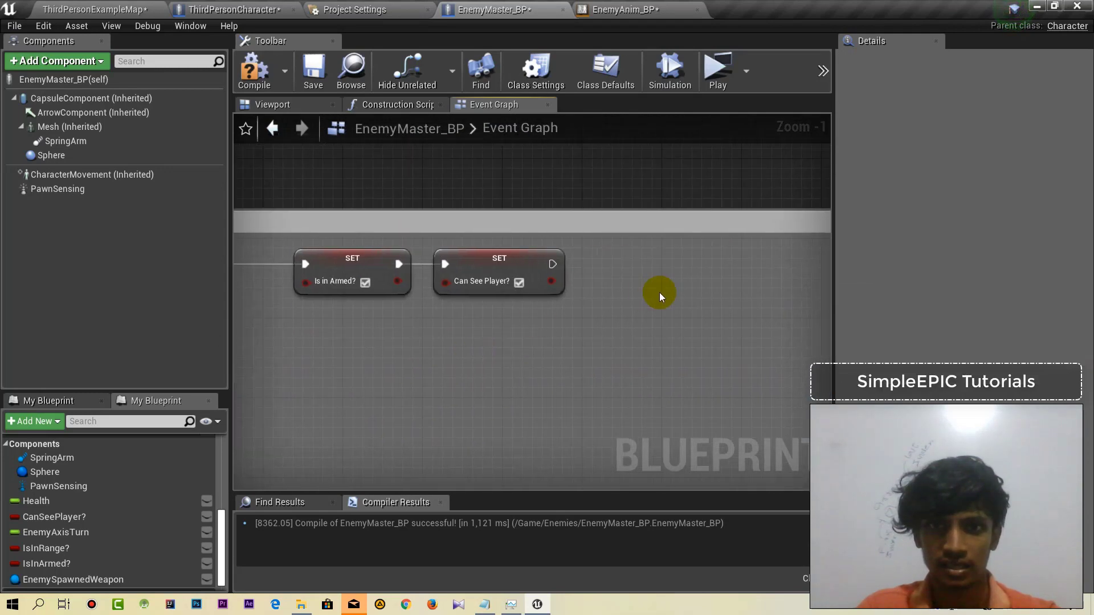
{"action": "key", "text": "ctrl+v"}
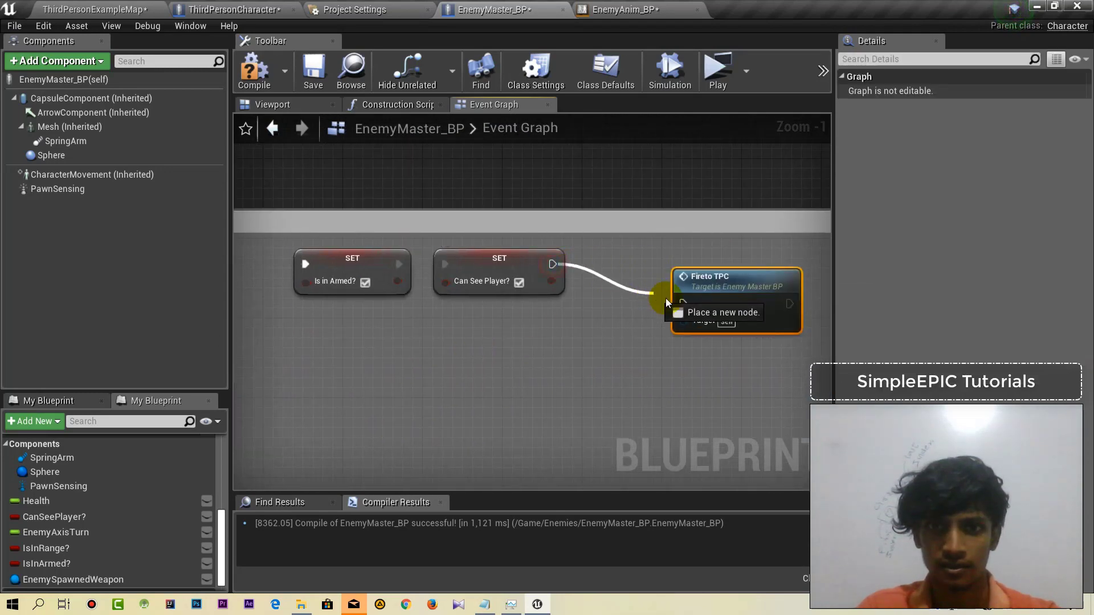
{"action": "left_click_drag", "start_coordinate": [685, 303], "coordinate": [684, 304]}
{"action": "left_click_drag", "start_coordinate": [704, 299], "coordinate": [704, 259]}
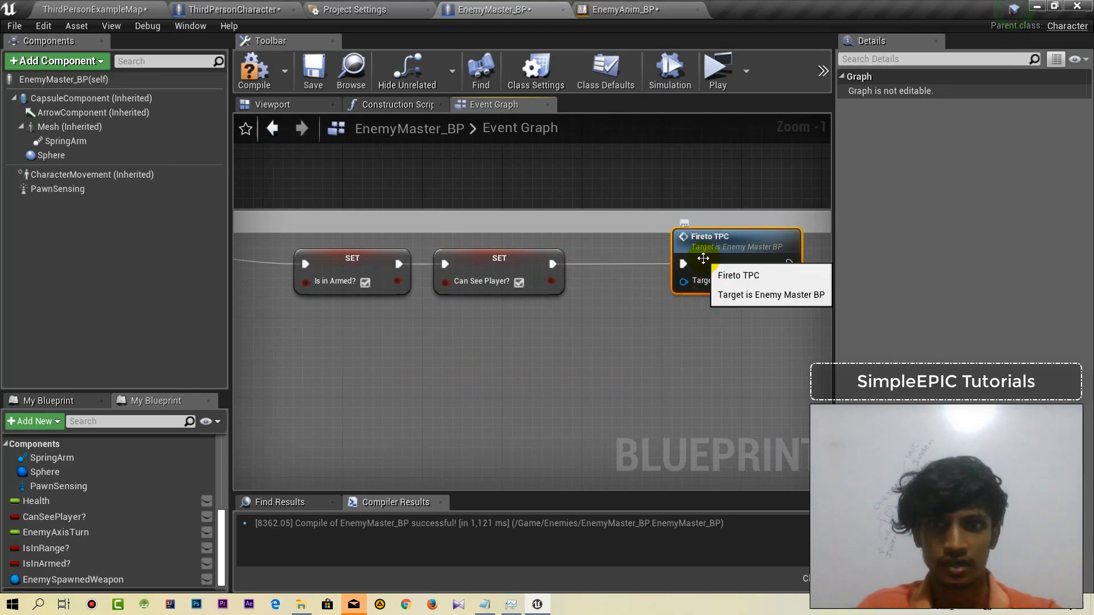
Add another Fireto TPC call after the SET Is in Armed? node.
{"action": "scroll", "coordinate": [763, 389], "scroll_direction": "down", "scroll_amount": 1}
{"action": "scroll", "coordinate": [763, 390], "scroll_direction": "down", "scroll_amount": 6}
{"action": "right_click_drag", "start_coordinate": [764, 311], "coordinate": [699, 340]}
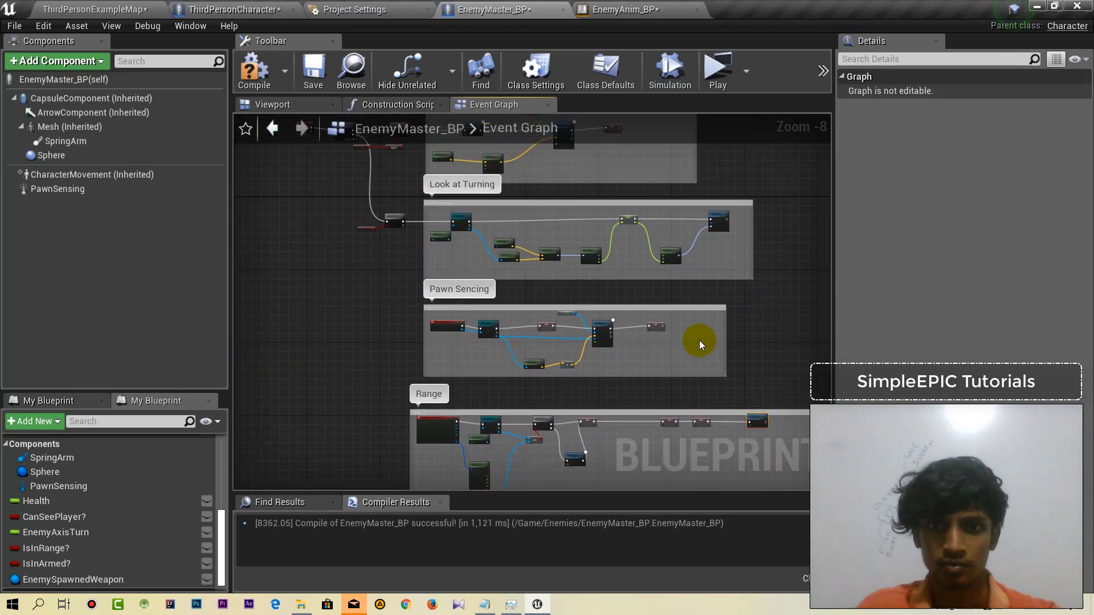
{"action": "scroll", "coordinate": [699, 340], "scroll_direction": "up", "scroll_amount": 8}
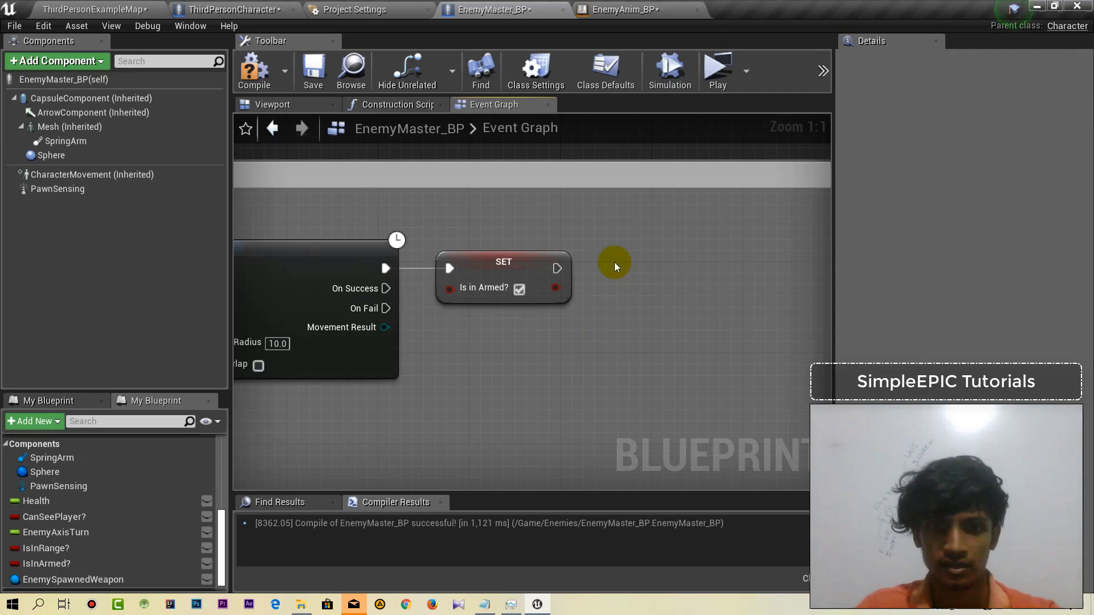
{"action": "key", "text": "q"}
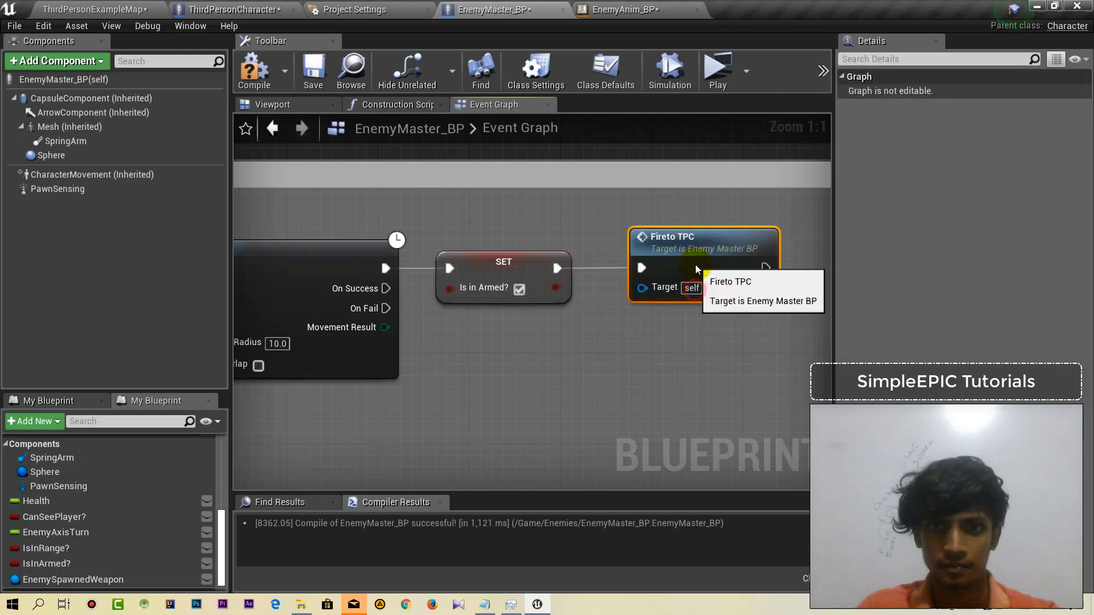
{"action": "left_click", "coordinate": [684, 385]}
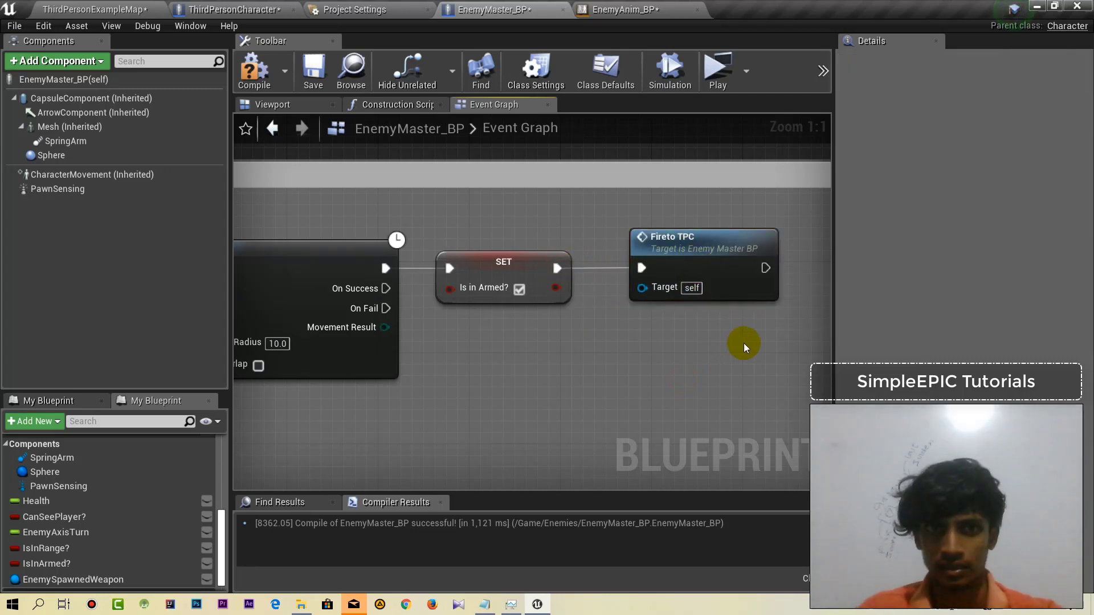
In ThirdPersonCharacter, add a DestroyActor node after Spawn Emitter at Location, before the existing one.
{"action": "left_click", "coordinate": [212, 10]}
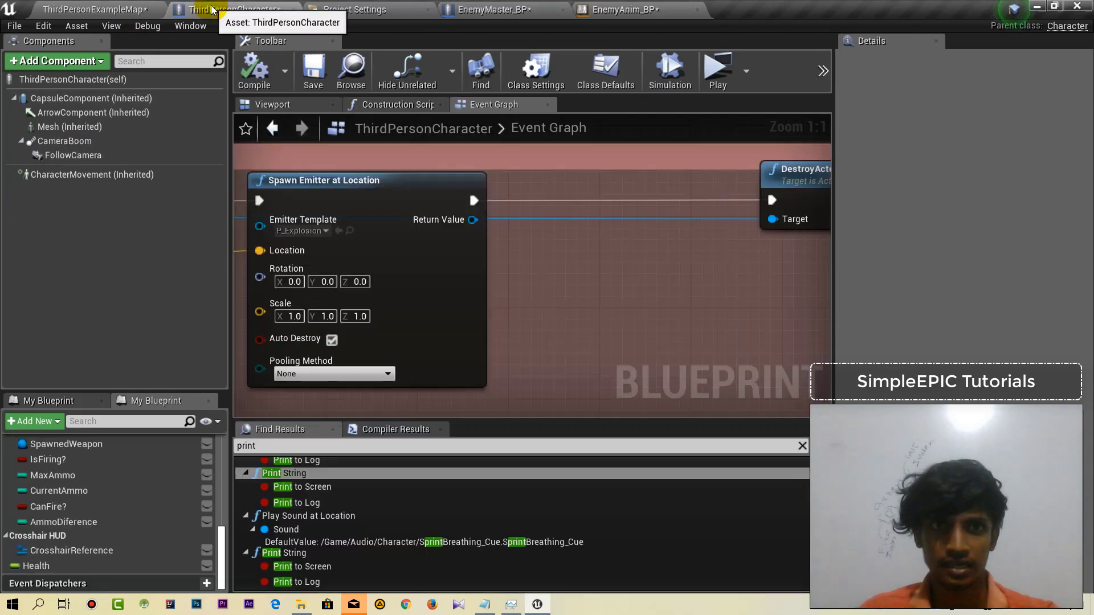
{"action": "scroll", "coordinate": [649, 279], "scroll_direction": "down", "scroll_amount": 8}
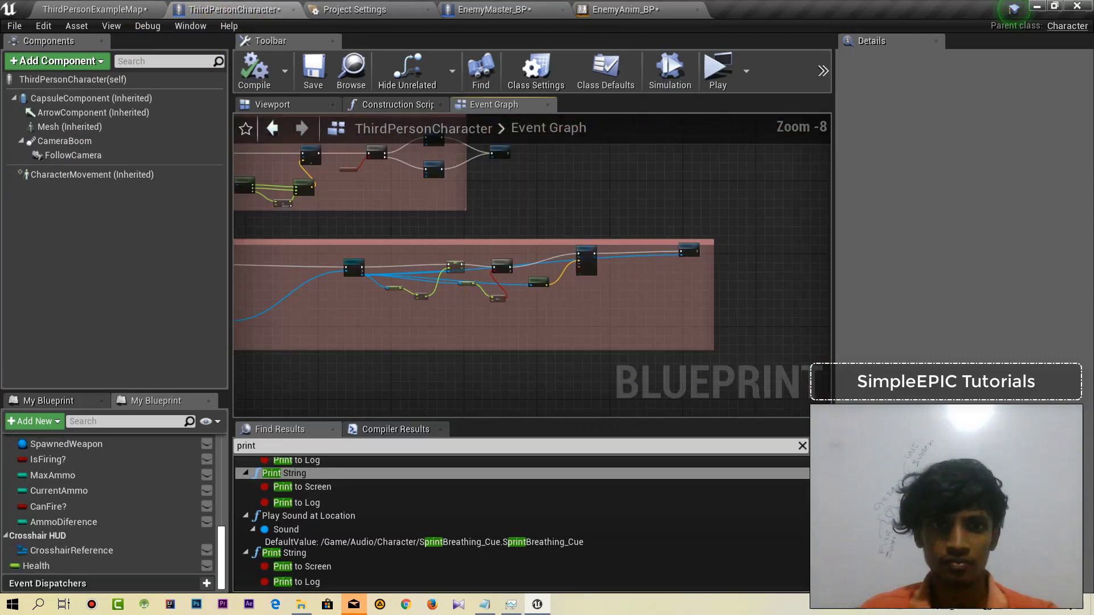
{"action": "scroll", "coordinate": [649, 279], "scroll_direction": "up", "scroll_amount": 2}
{"action": "scroll", "coordinate": [325, 289], "scroll_direction": "up", "scroll_amount": 2}
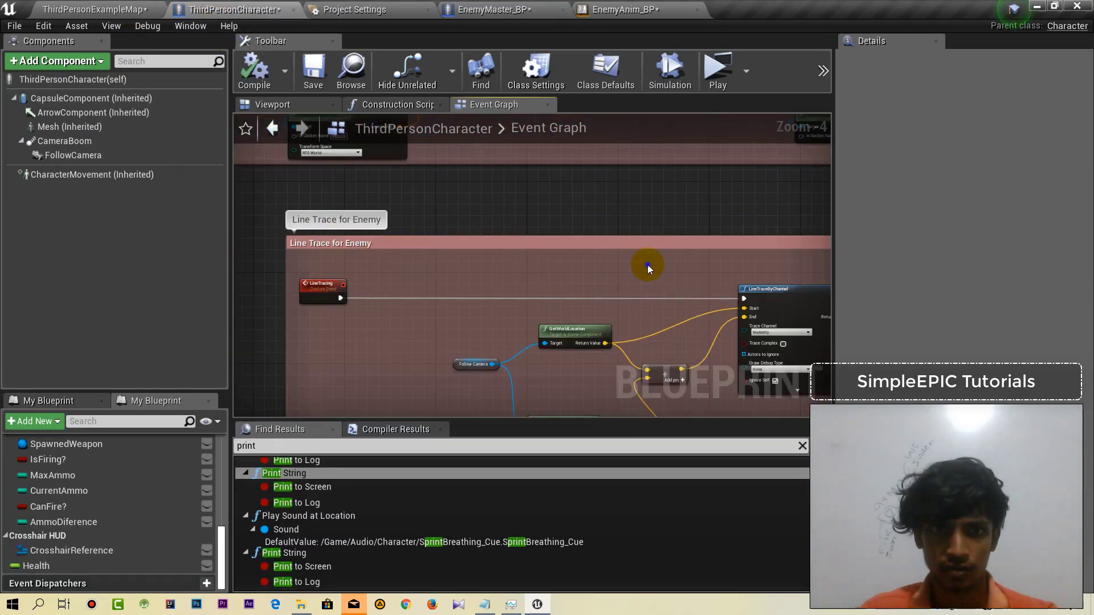
{"action": "right_click_drag", "start_coordinate": [649, 267], "coordinate": [237, 237]}
{"action": "mouse_move", "coordinate": [617, 349]}
{"action": "right_mouse_down"}
{"action": "mouse_move", "coordinate": [700, 357]}
{"action": "mouse_move", "coordinate": [647, 358]}
{"action": "right_mouse_up"}
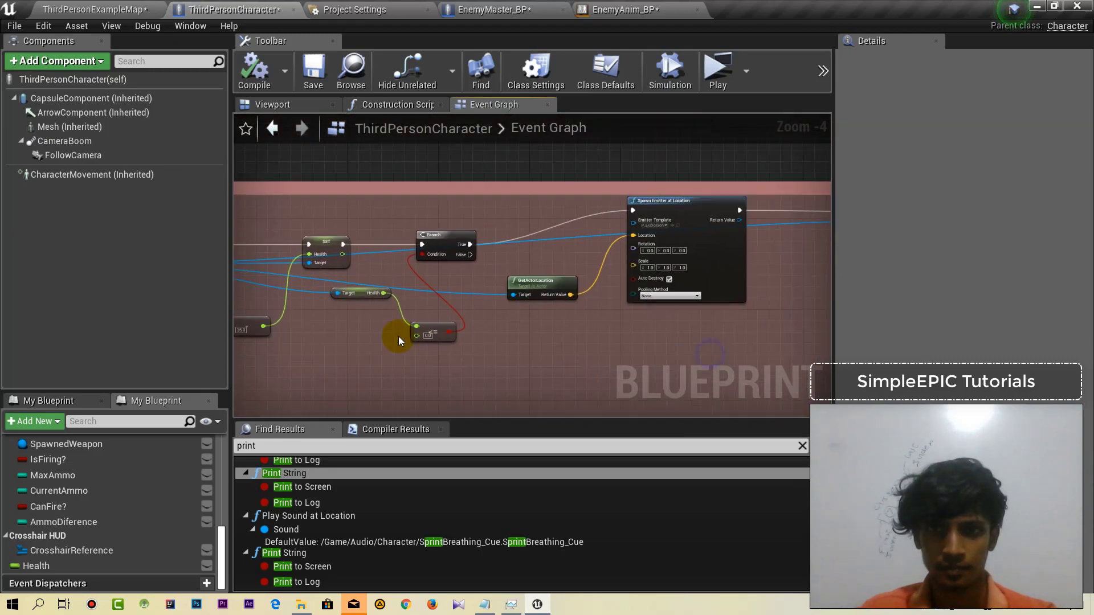
{"action": "right_click_drag", "start_coordinate": [399, 340], "coordinate": [715, 334]}
{"action": "scroll", "coordinate": [578, 215], "scroll_direction": "up", "scroll_amount": 2}
{"action": "scroll", "coordinate": [425, 203], "scroll_direction": "up", "scroll_amount": 2}
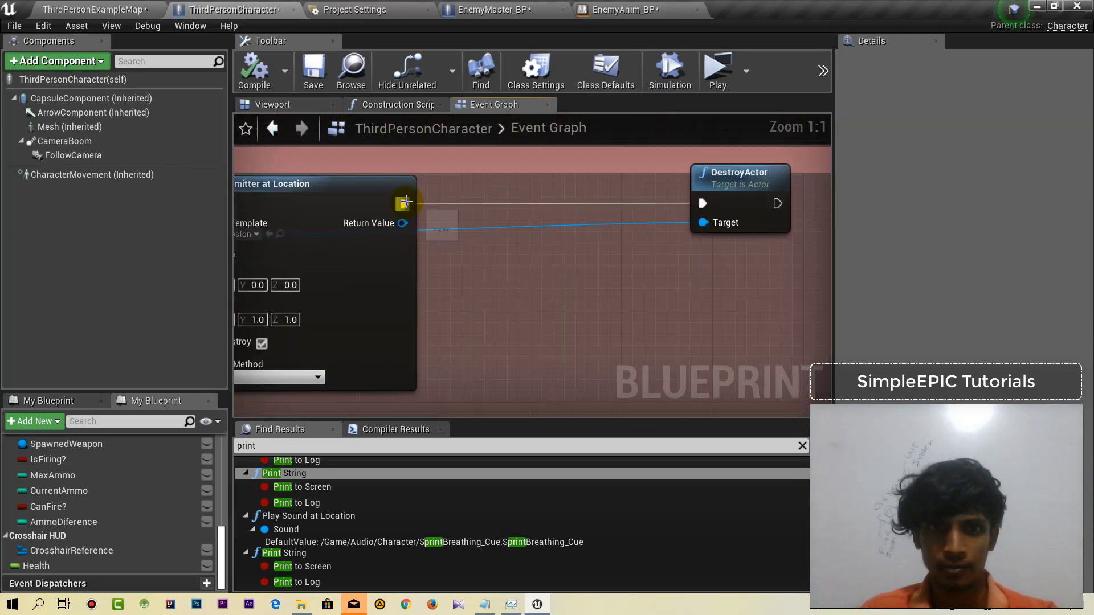
{"action": "left_click_drag", "start_coordinate": [461, 201], "coordinate": [460, 202]}
{"action": "type", "text": "des"}
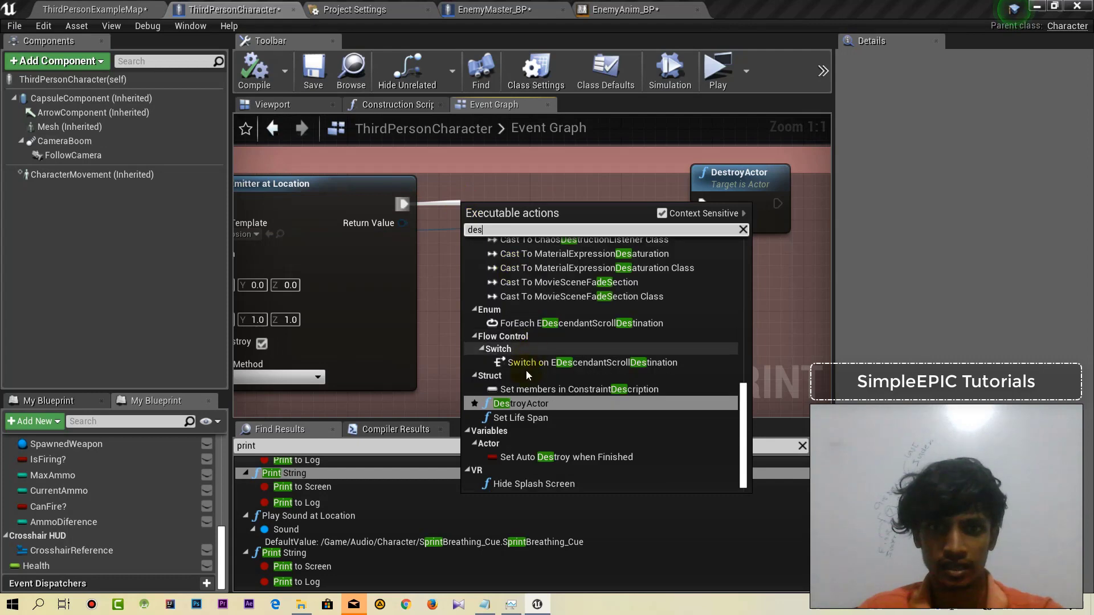
{"action": "left_click", "coordinate": [526, 403]}
{"action": "left_click_drag", "start_coordinate": [555, 215], "coordinate": [597, 180]}
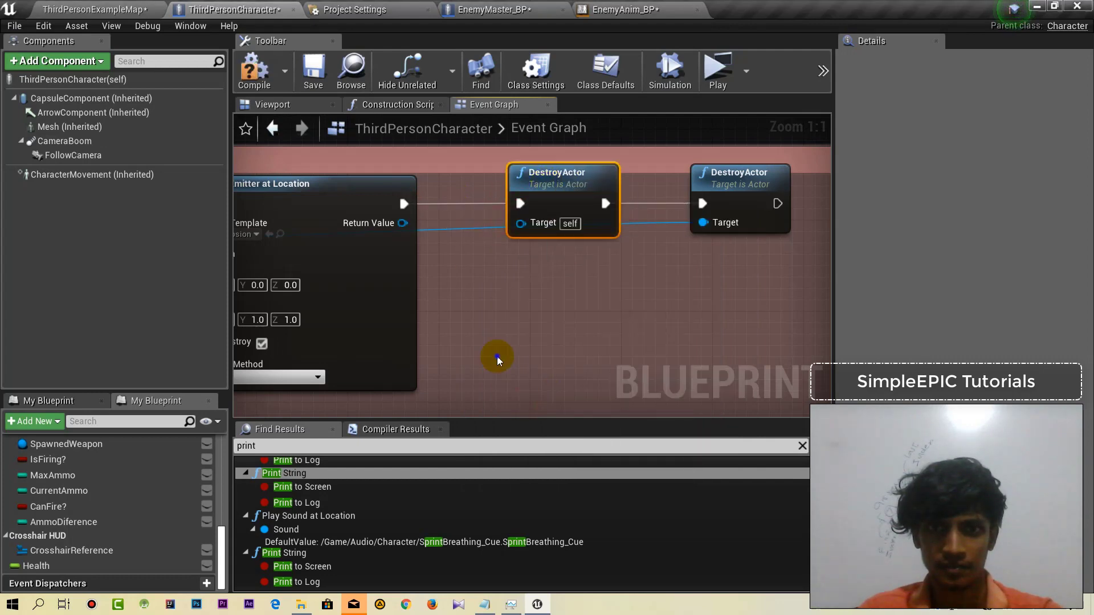
Get Enemy Spawned Weapon from the As Enemy Master BP cast and wire it to the DestroyActor Target.
{"action": "scroll", "coordinate": [618, 298], "scroll_direction": "down", "scroll_amount": 6}
{"action": "scroll", "coordinate": [618, 298], "scroll_direction": "down", "scroll_amount": 1}
{"action": "scroll", "coordinate": [312, 288], "scroll_direction": "up", "scroll_amount": 5}
{"action": "scroll", "coordinate": [312, 288], "scroll_direction": "up", "scroll_amount": 1}
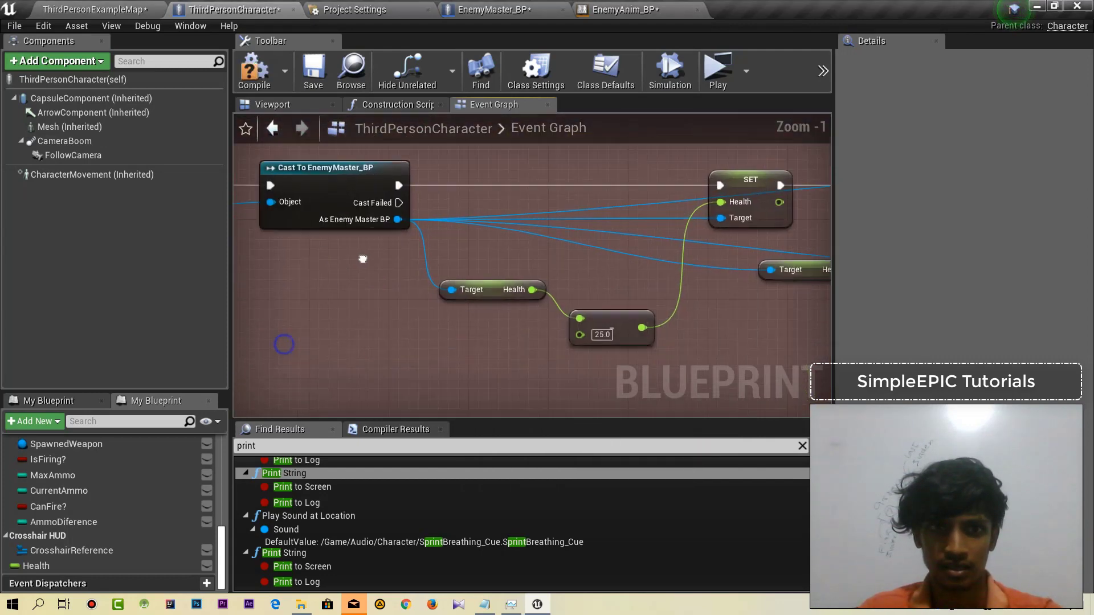
{"action": "left_click_drag", "start_coordinate": [392, 310], "coordinate": [392, 310]}
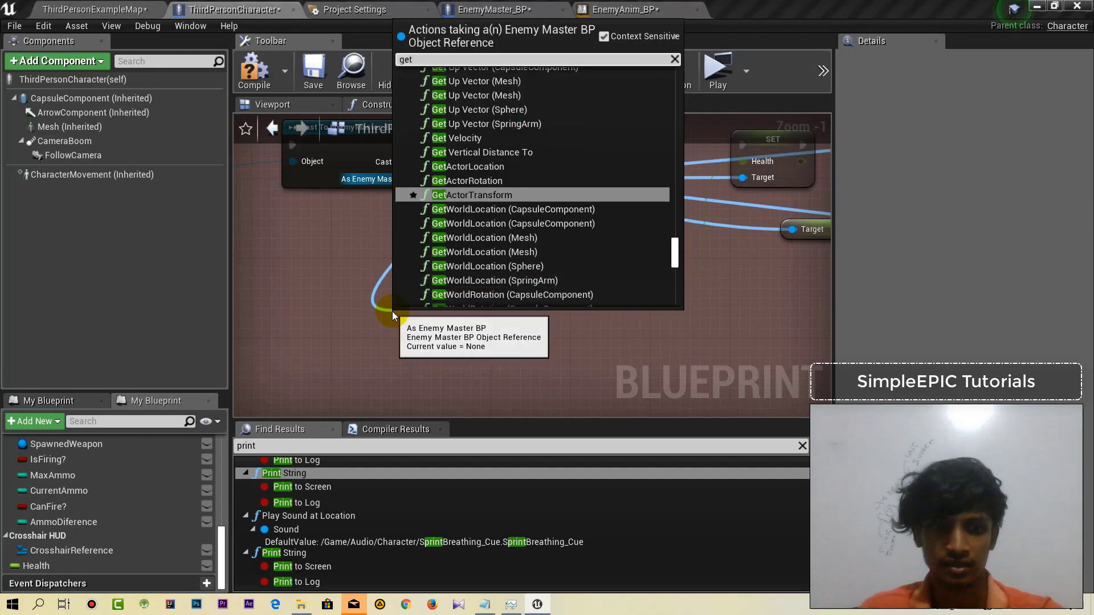
{"action": "type", "text": "gete"}
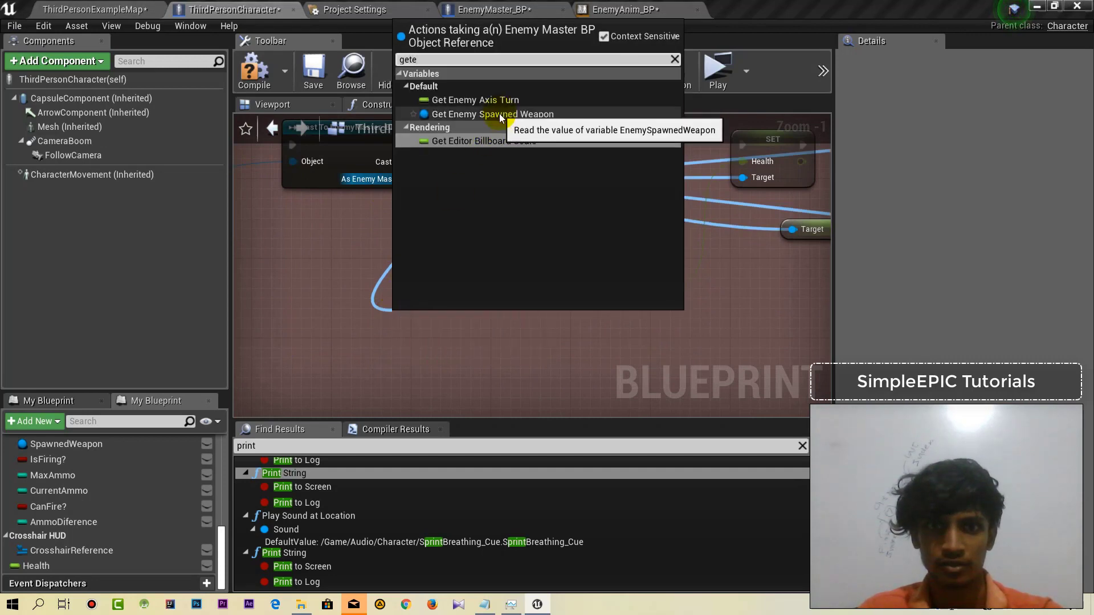
{"action": "left_click", "coordinate": [484, 114]}
{"action": "left_click_drag", "start_coordinate": [450, 320], "coordinate": [386, 225]}
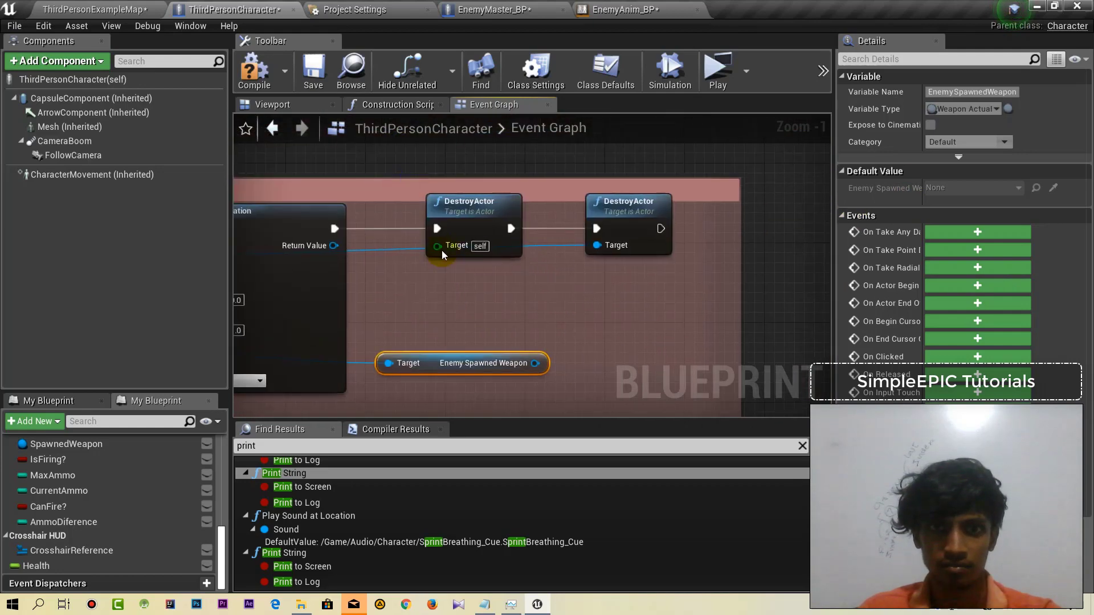
{"action": "left_click_drag", "start_coordinate": [437, 245], "coordinate": [540, 364]}
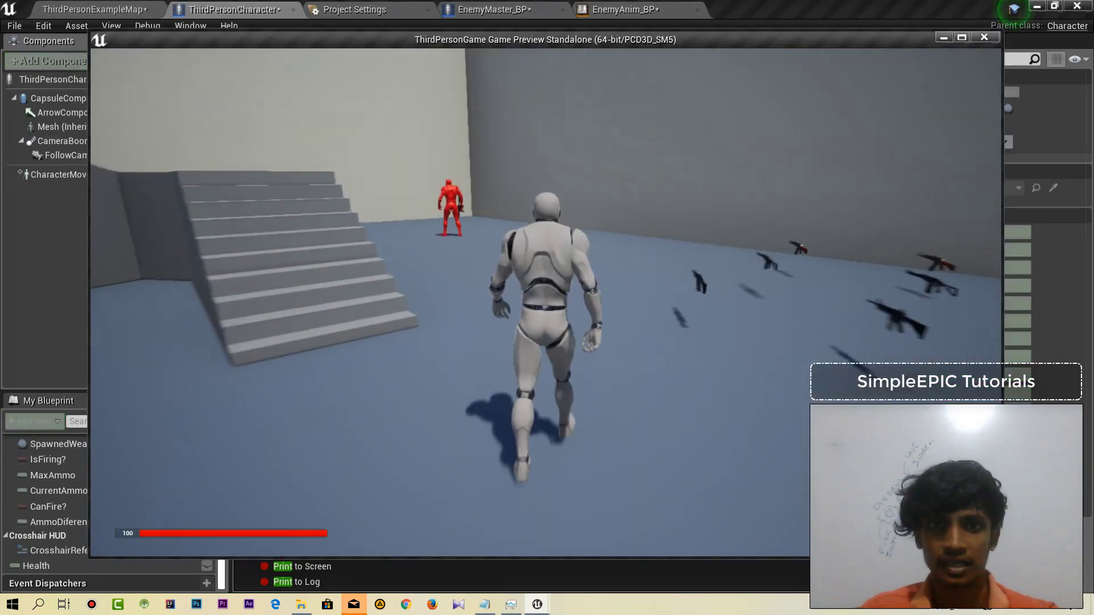
{"action": "key", "text": "e"}
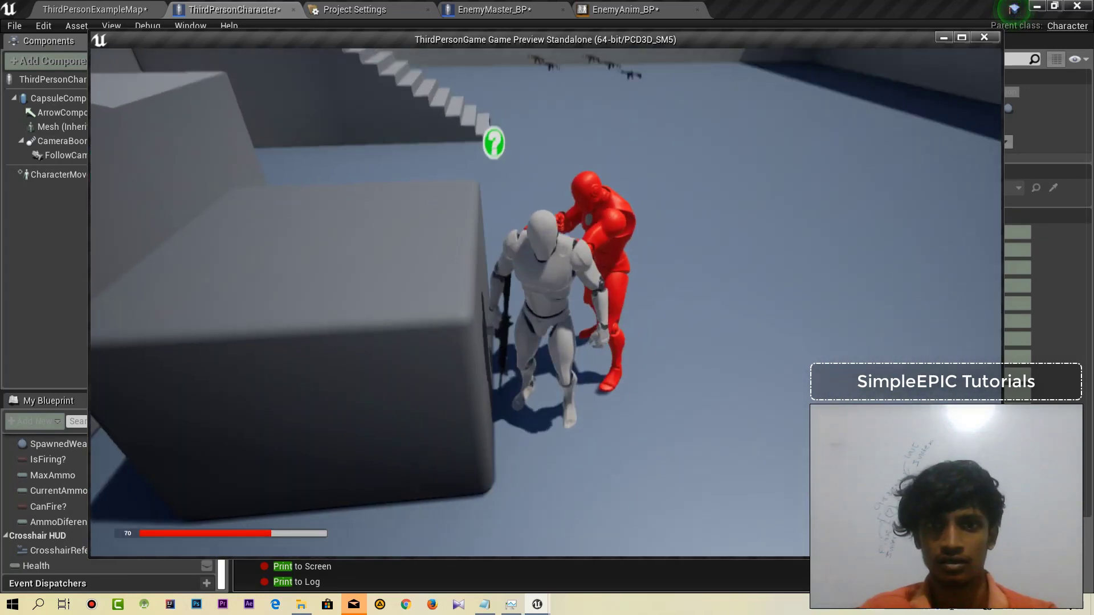
{"action": "key", "text": "alt+Tab"}
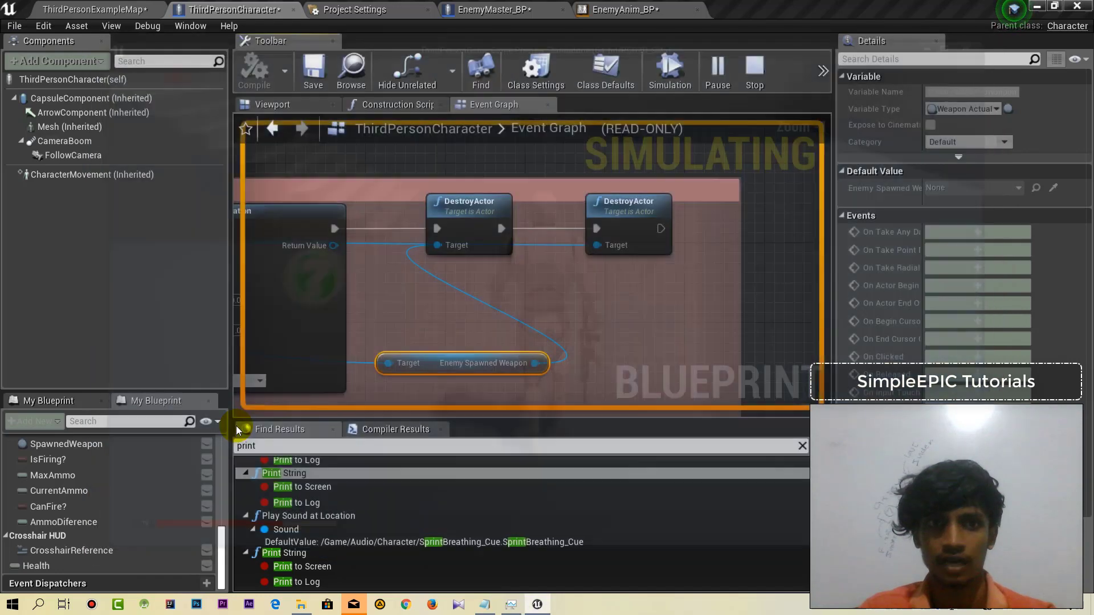
{"action": "key", "text": "Escape"}
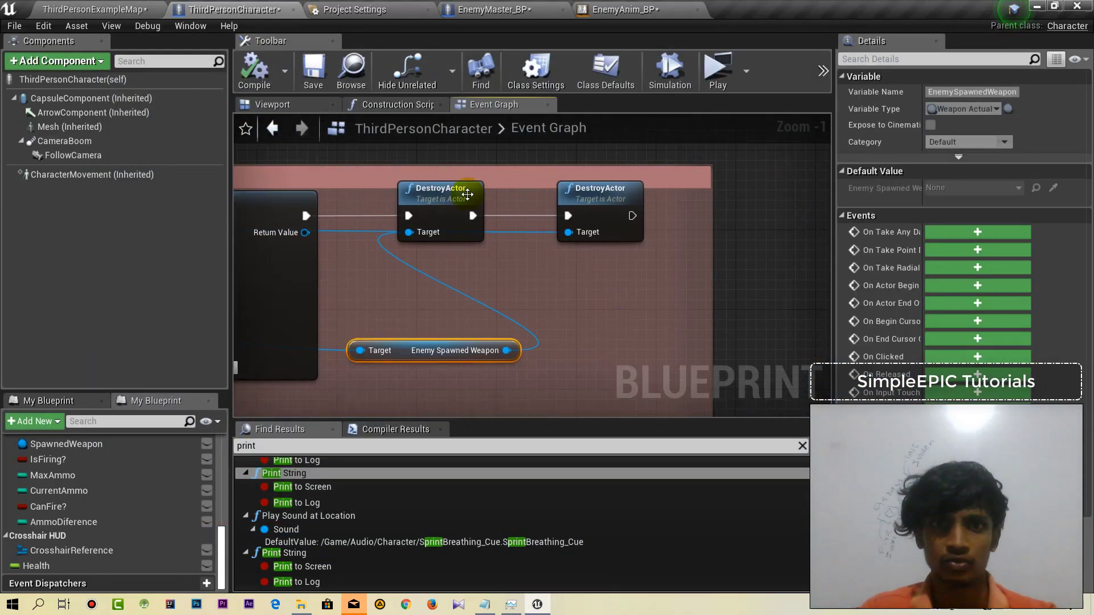
In EnemyMaster_BP, use the search results to locate the Destroy Enemy Weapon call.
{"action": "left_click", "coordinate": [504, 12]}
{"action": "scroll", "coordinate": [585, 346], "scroll_direction": "down", "scroll_amount": 3}
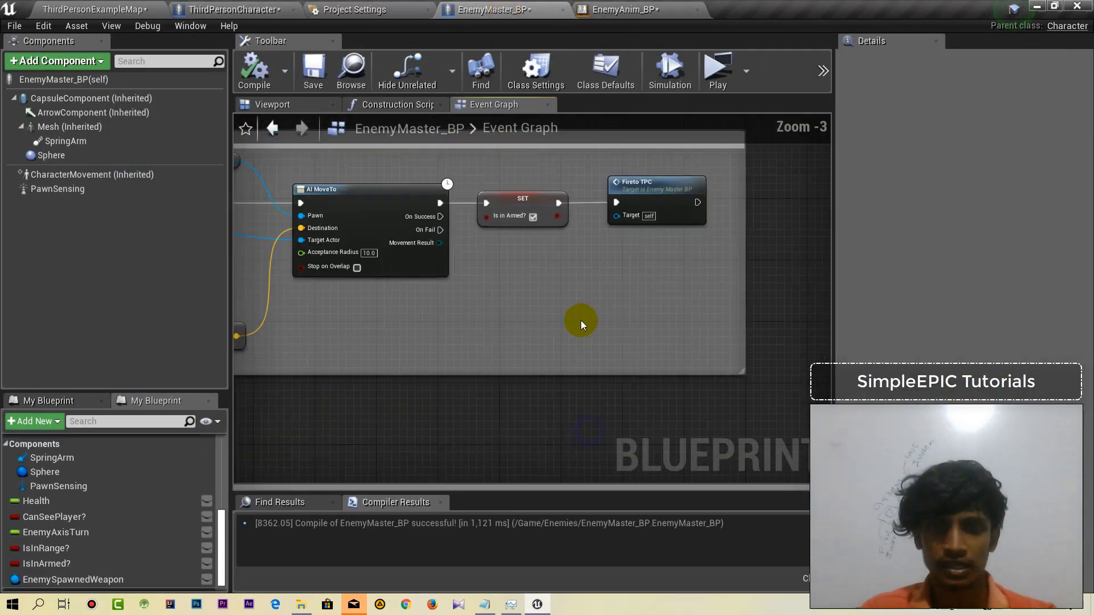
{"action": "scroll", "coordinate": [516, 374], "scroll_direction": "down", "scroll_amount": 5}
{"action": "right_click_drag", "start_coordinate": [725, 312], "coordinate": [626, 205]}
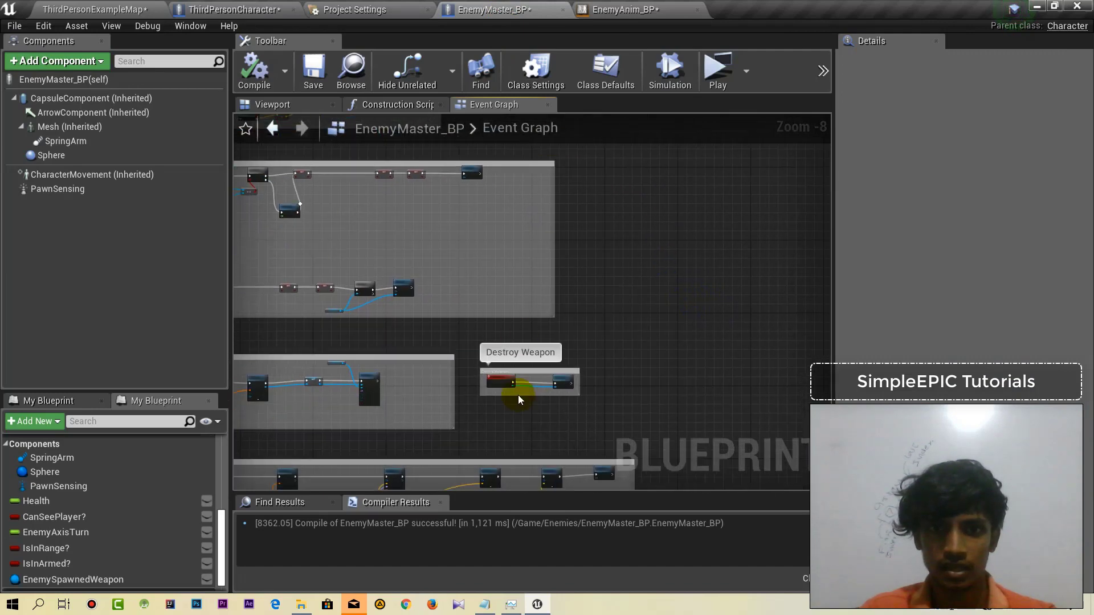
{"action": "scroll", "coordinate": [513, 399], "scroll_direction": "up", "scroll_amount": 6}
{"action": "left_click", "coordinate": [291, 503]}
{"action": "type", "text": "destroyenemyweapon"}
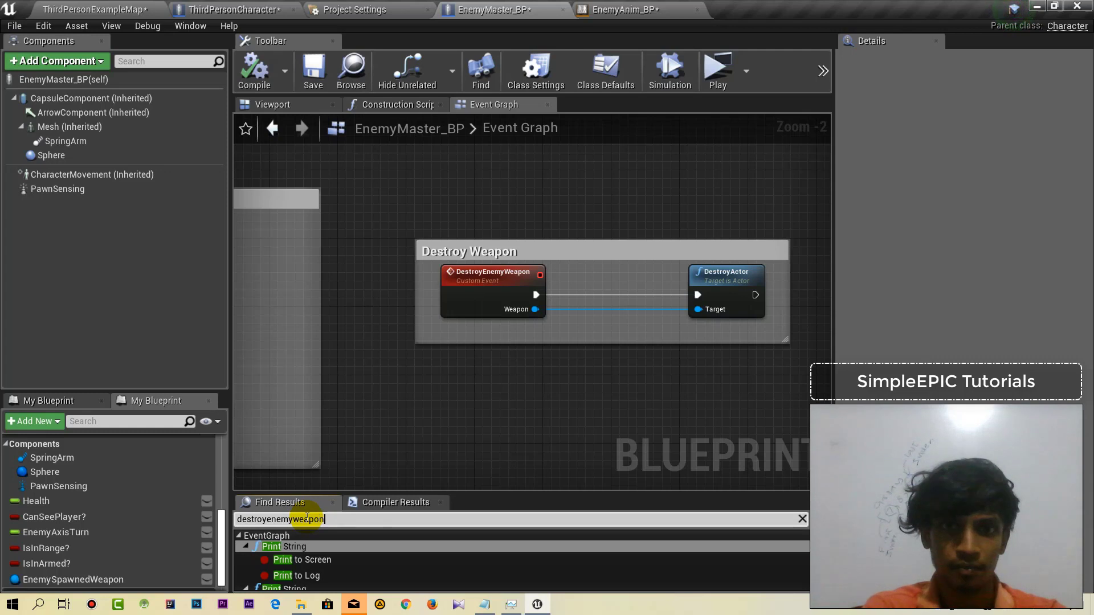
{"action": "left_click", "coordinate": [333, 547]}
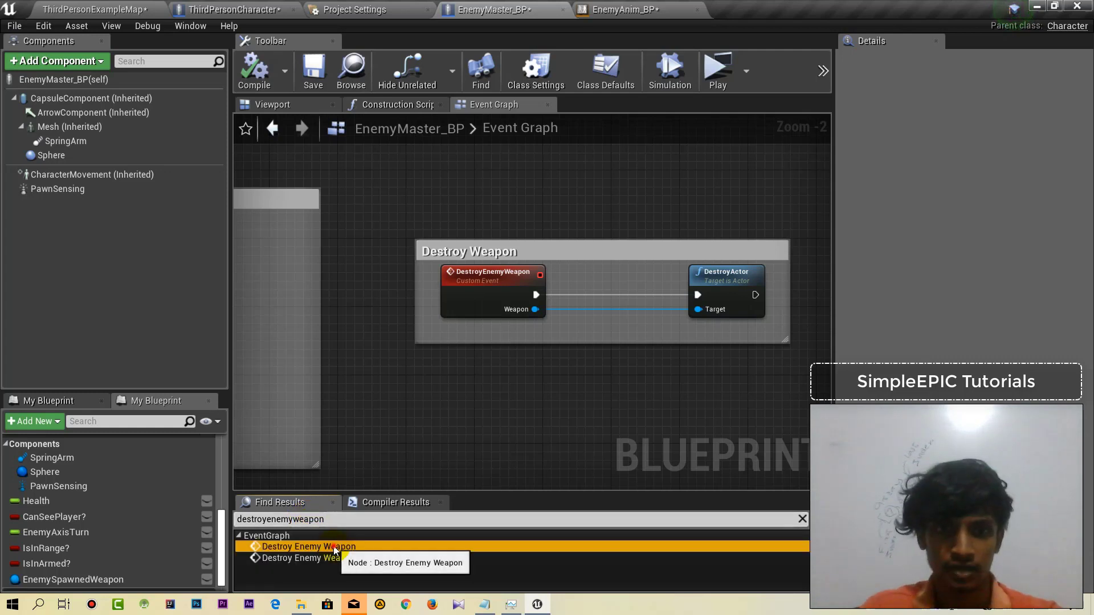
{"action": "left_click", "coordinate": [340, 558]}
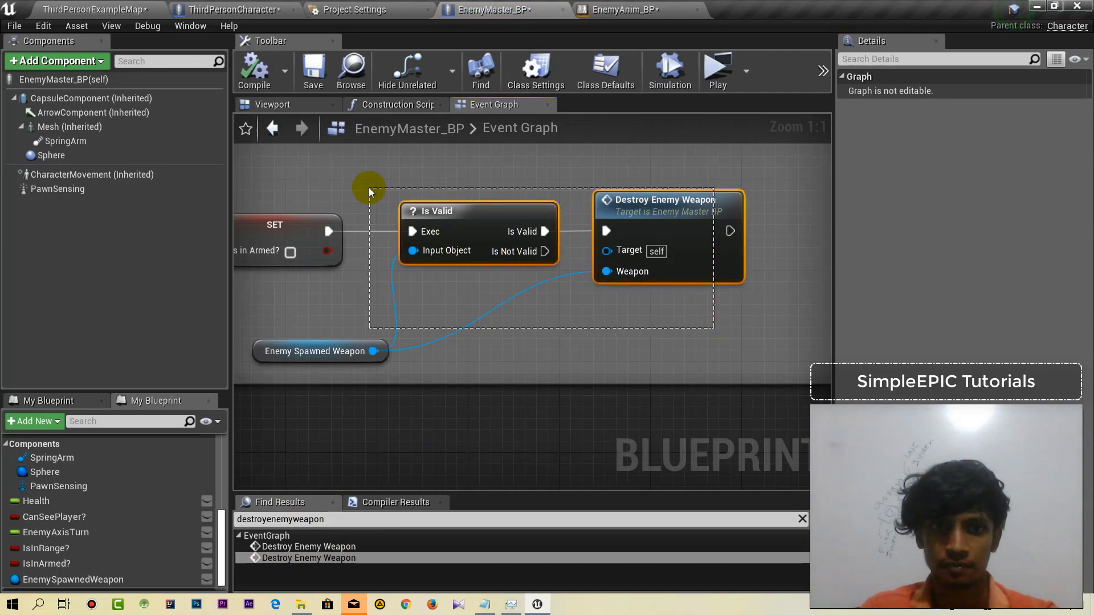
Delete the Is Valid, Enemy Spawned Weapon and Destroy Enemy Weapon nodes, then save the blueprint.
{"action": "left_click_drag", "start_coordinate": [368, 187], "coordinate": [621, 366]}
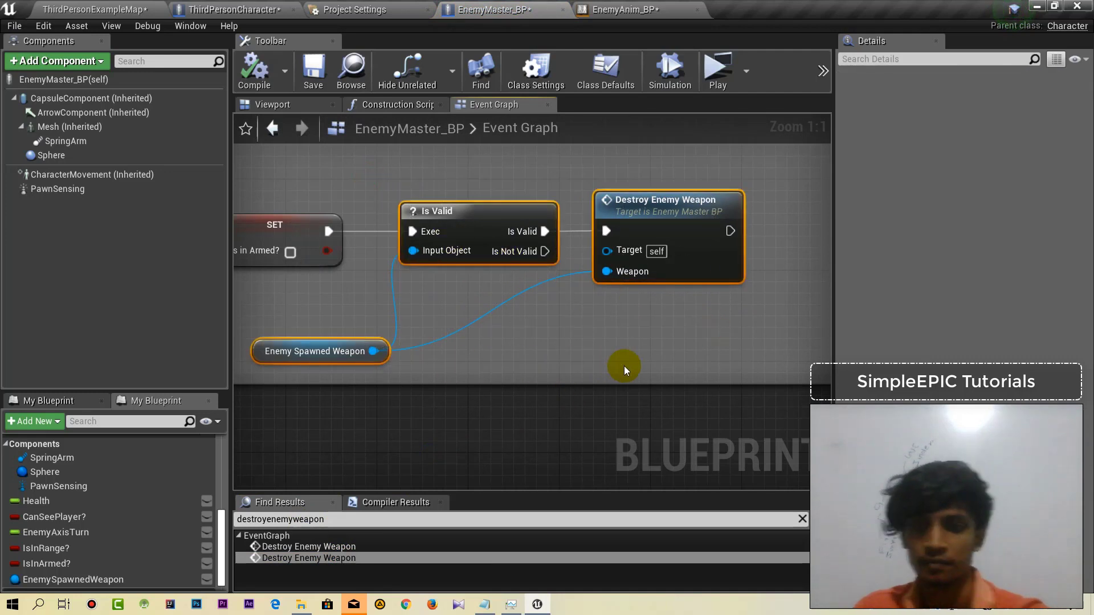
{"action": "key", "text": "Delete"}
{"action": "scroll", "coordinate": [541, 225], "scroll_direction": "down", "scroll_amount": 5}
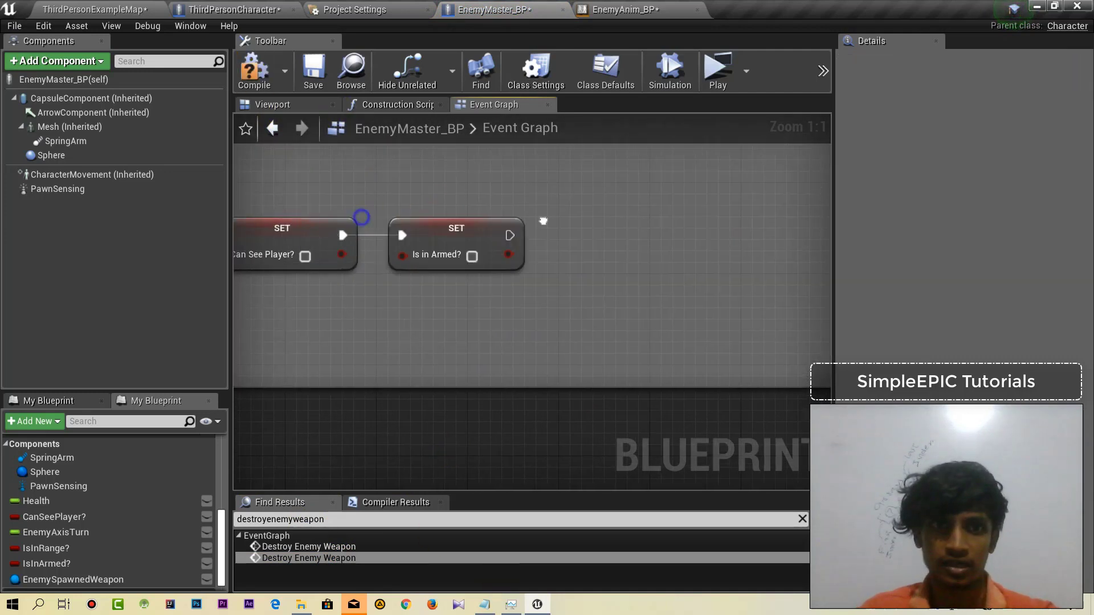
{"action": "scroll", "coordinate": [632, 240], "scroll_direction": "up", "scroll_amount": 2}
{"action": "scroll", "coordinate": [557, 234], "scroll_direction": "up", "scroll_amount": 2}
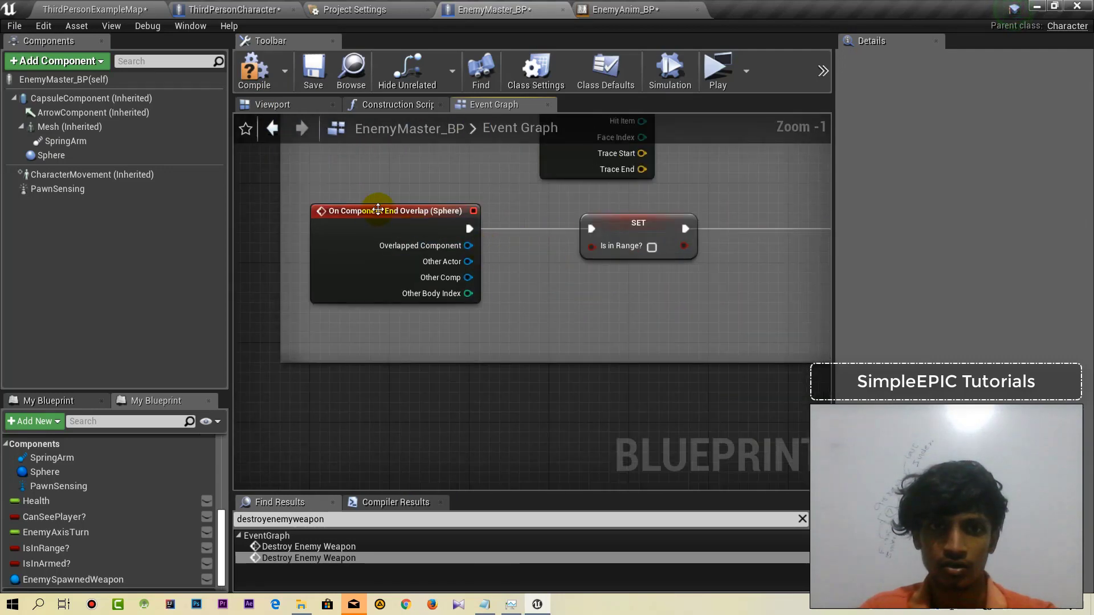
{"action": "right_click_drag", "start_coordinate": [378, 211], "coordinate": [313, 217]}
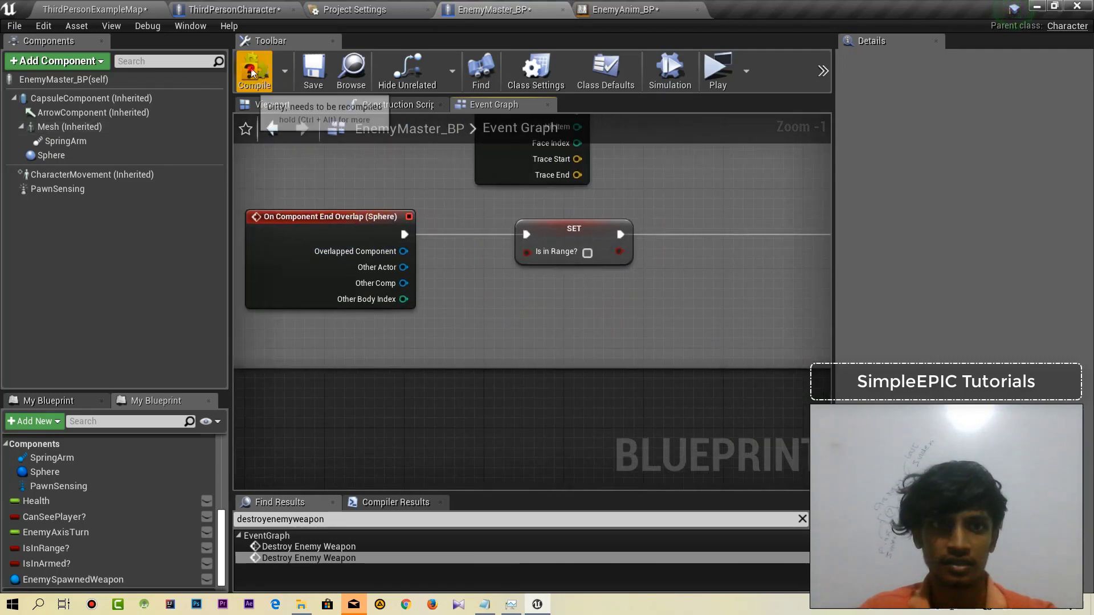
{"action": "left_click", "coordinate": [328, 86]}
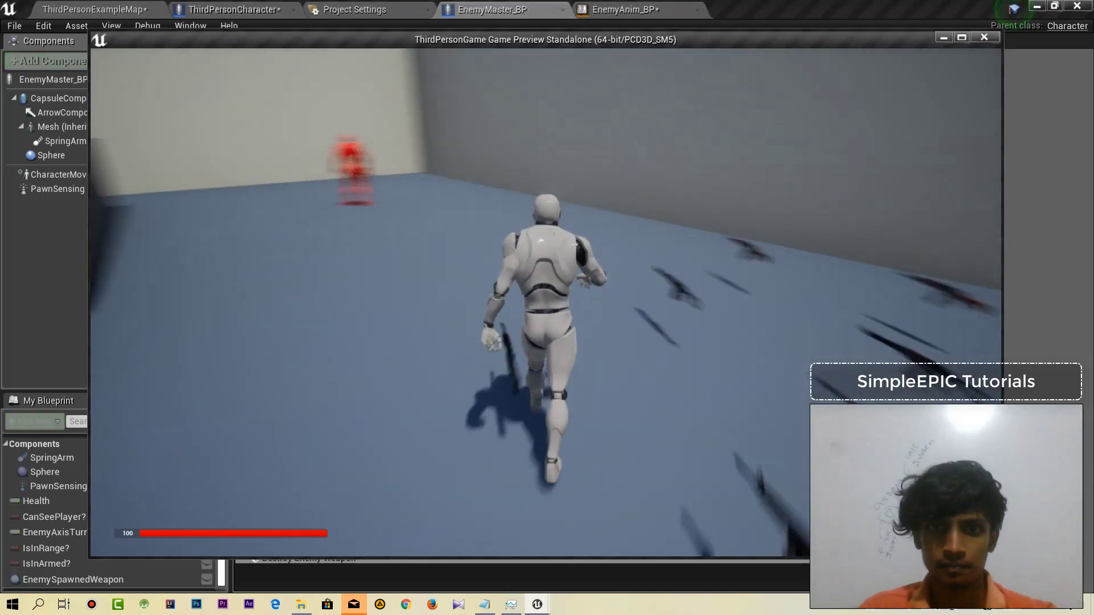
Run through the arena and shoot the nearby red enemies until they explode.
{"action": "key", "text": "w"}
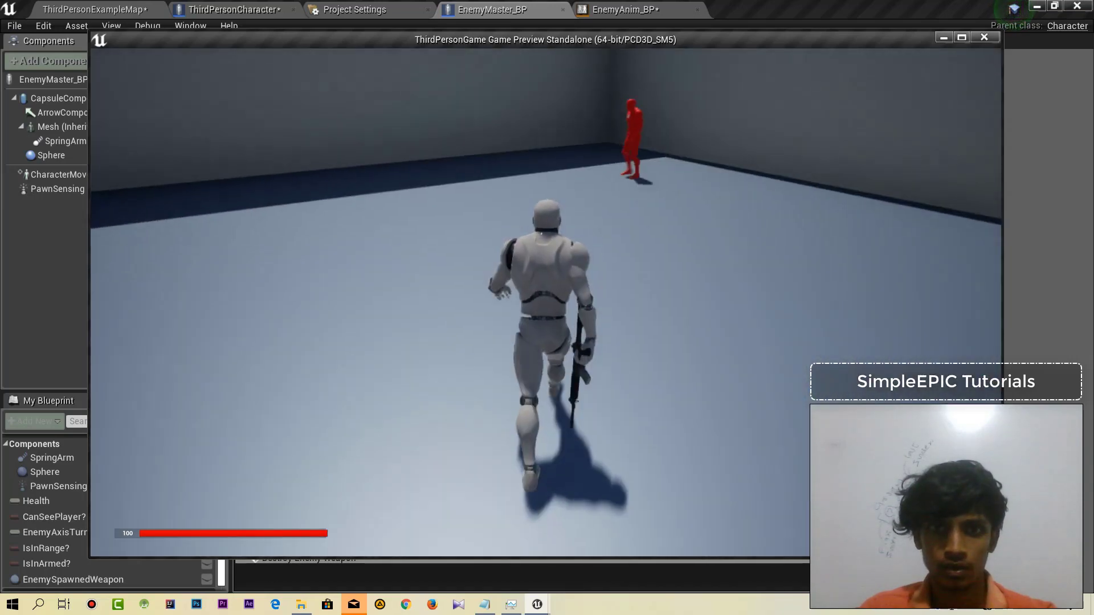
{"action": "key", "text": "w"}
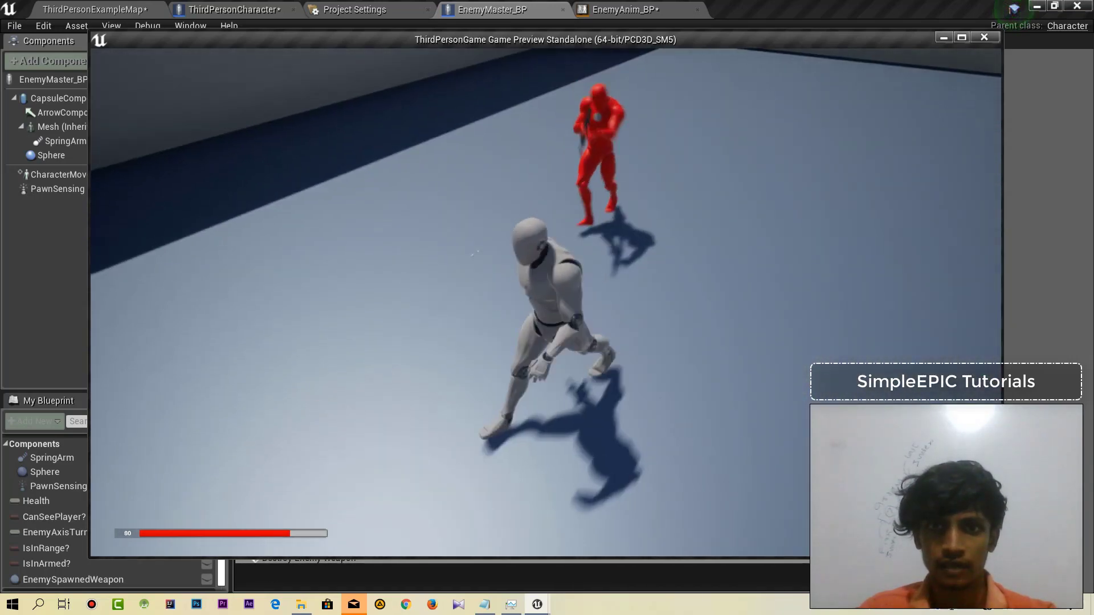
{"action": "key", "text": "w"}
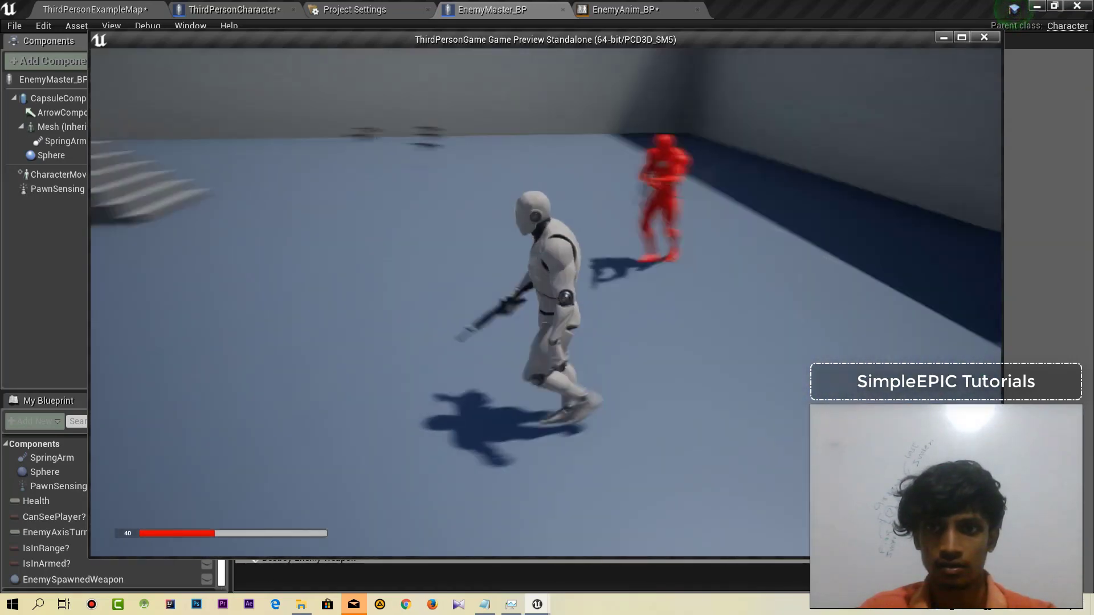
{"action": "left_click", "coordinate": [722, 394]}
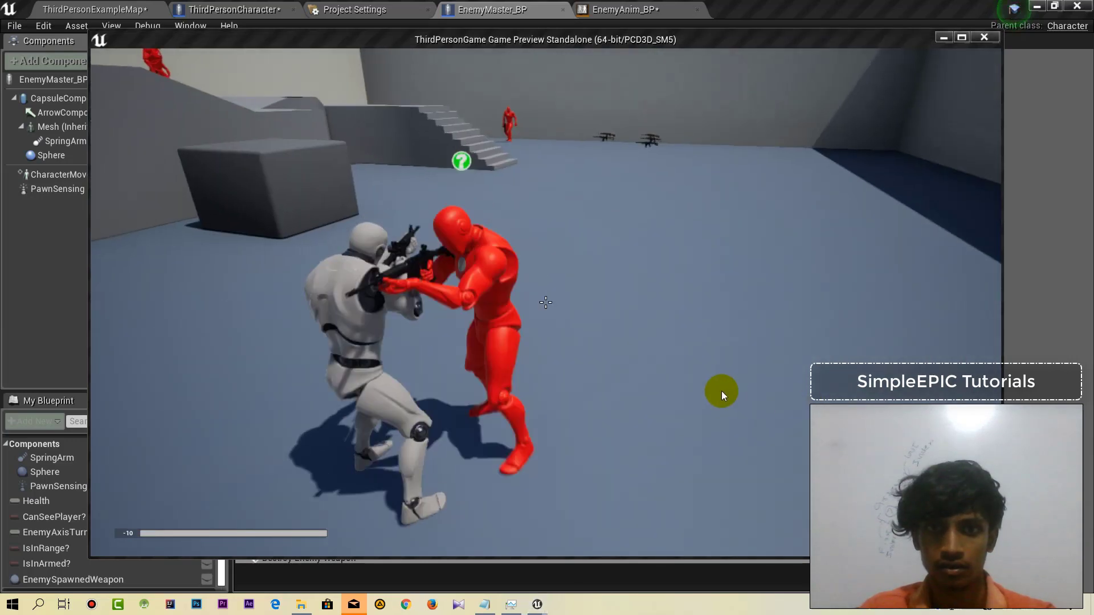
{"action": "right_click", "coordinate": [660, 331]}
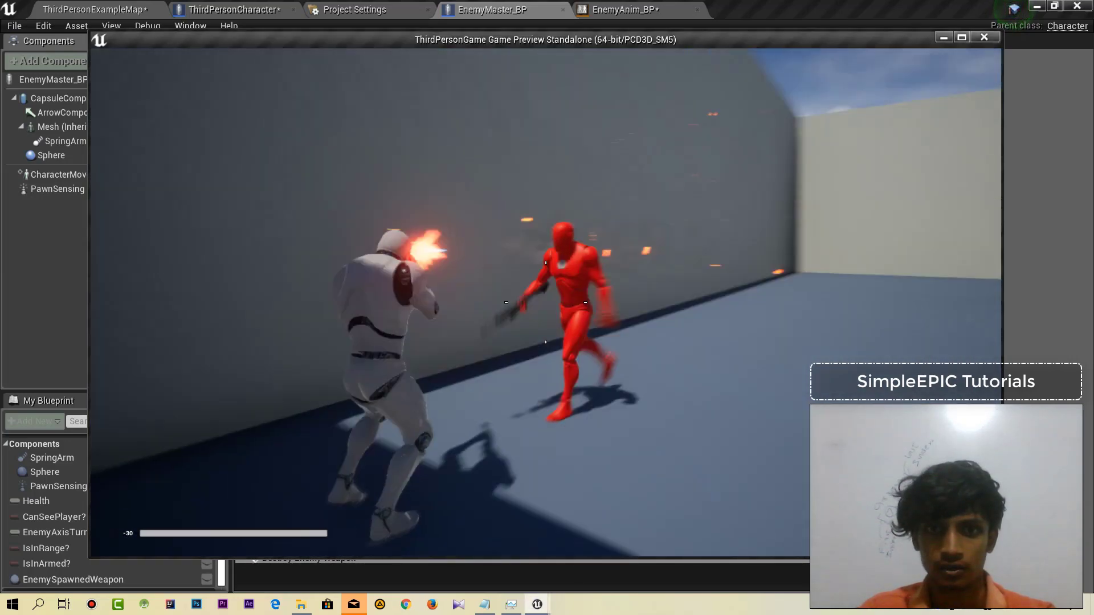
{"action": "left_click", "coordinate": [546, 302]}
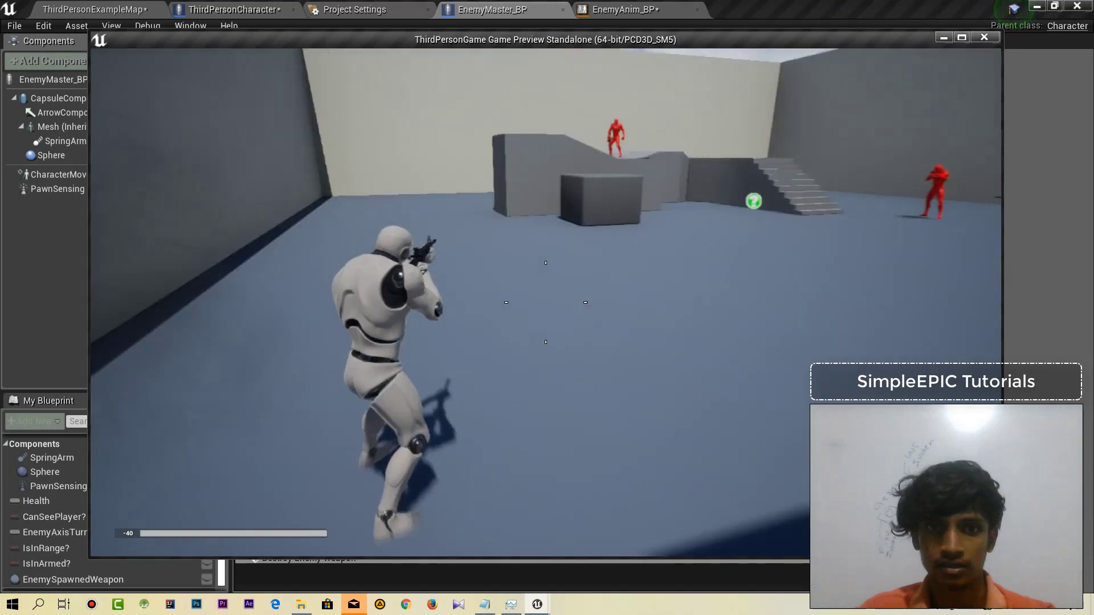
{"action": "key", "text": "w"}
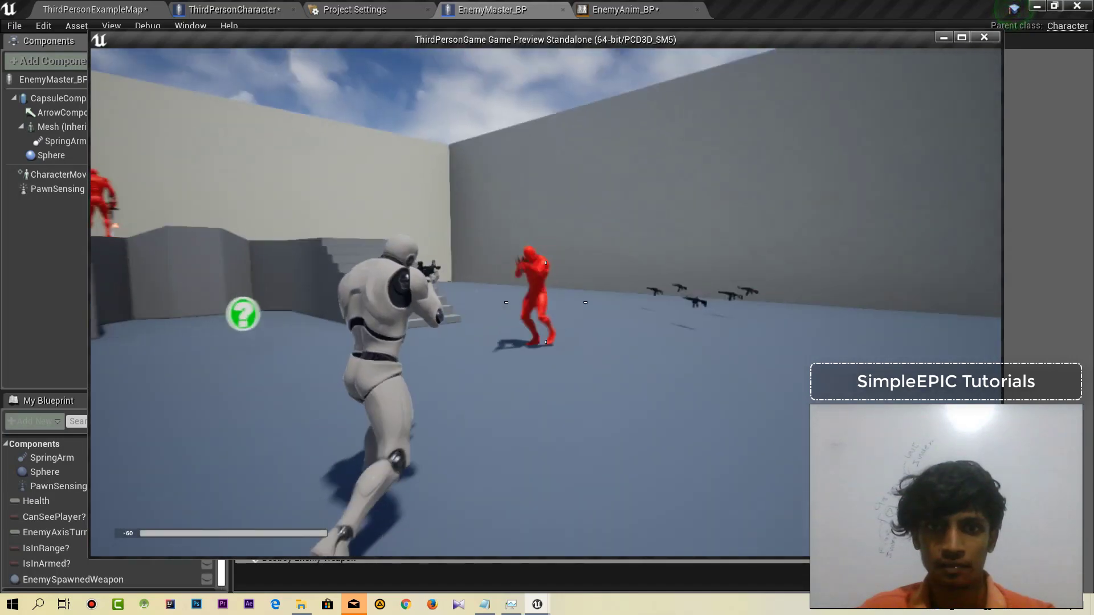
{"action": "left_click", "coordinate": [545, 302]}
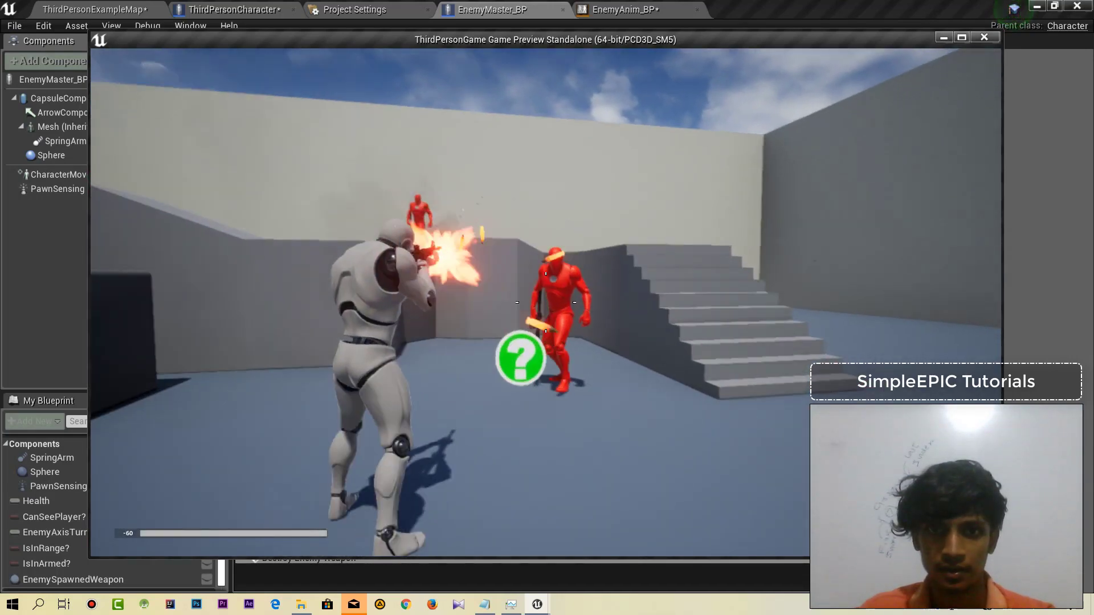
{"action": "left_click", "coordinate": [545, 302]}
Climb the stairs, destroy the red enemies on the platform and ledge, then exit the game.
{"action": "key", "text": "w"}
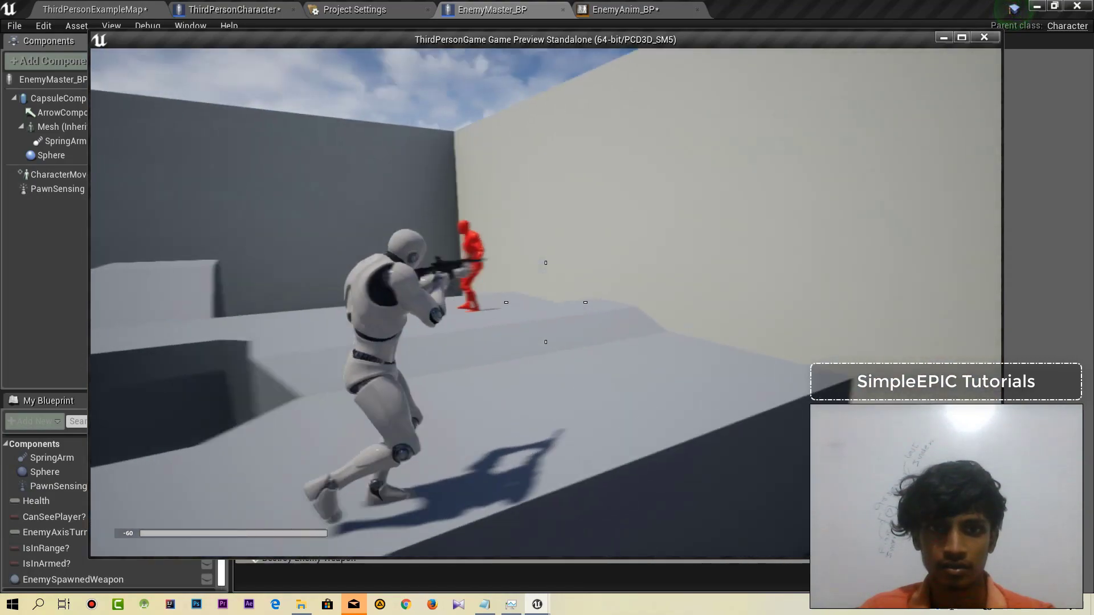
{"action": "left_click", "coordinate": [545, 302]}
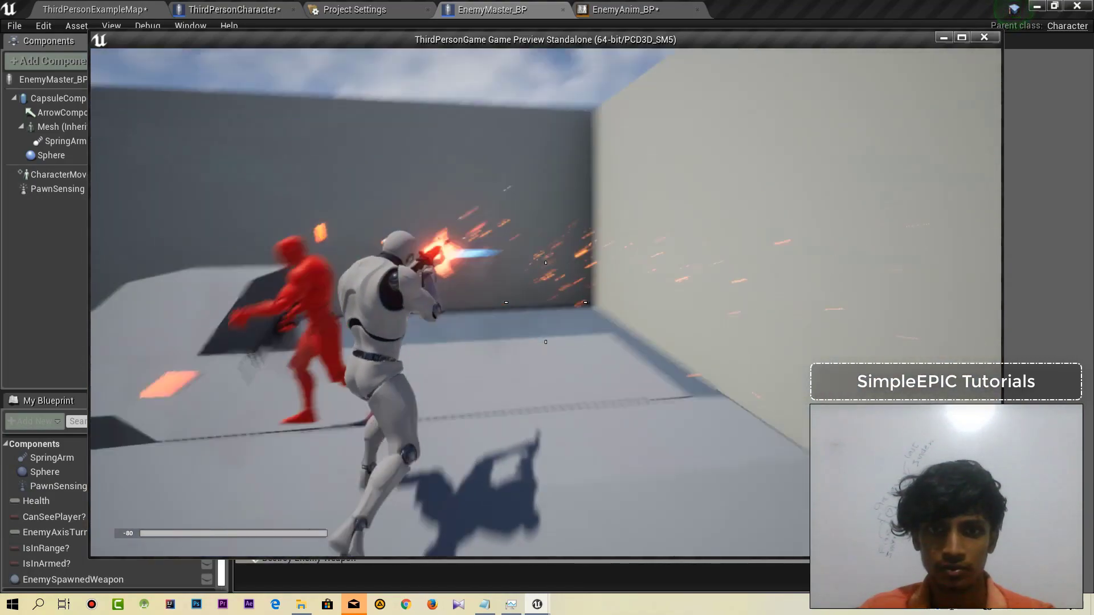
{"action": "left_click", "coordinate": [546, 301]}
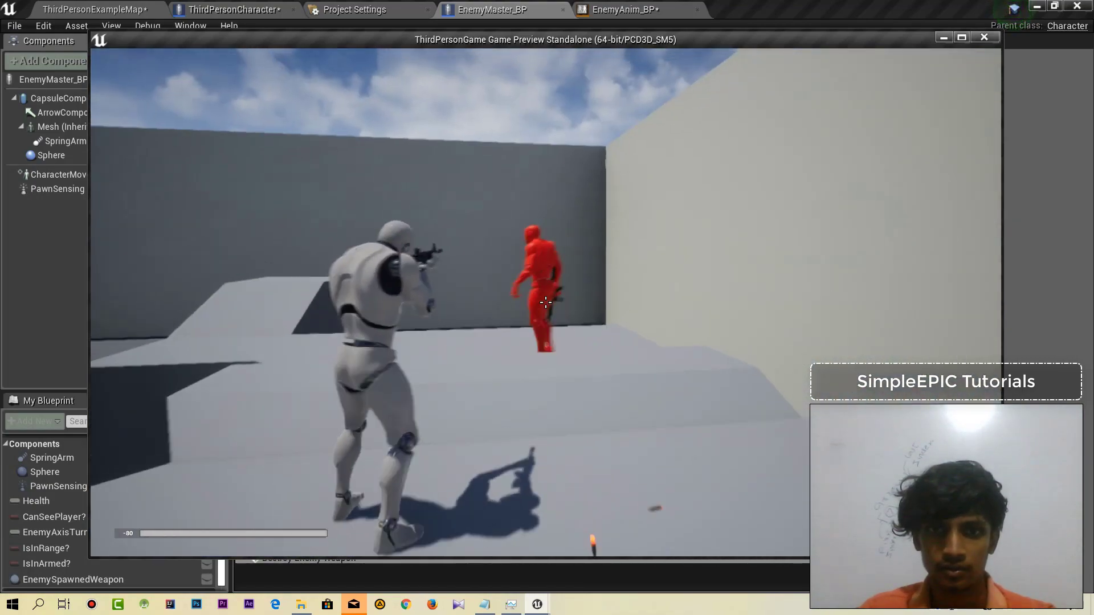
{"action": "left_click", "coordinate": [546, 302]}
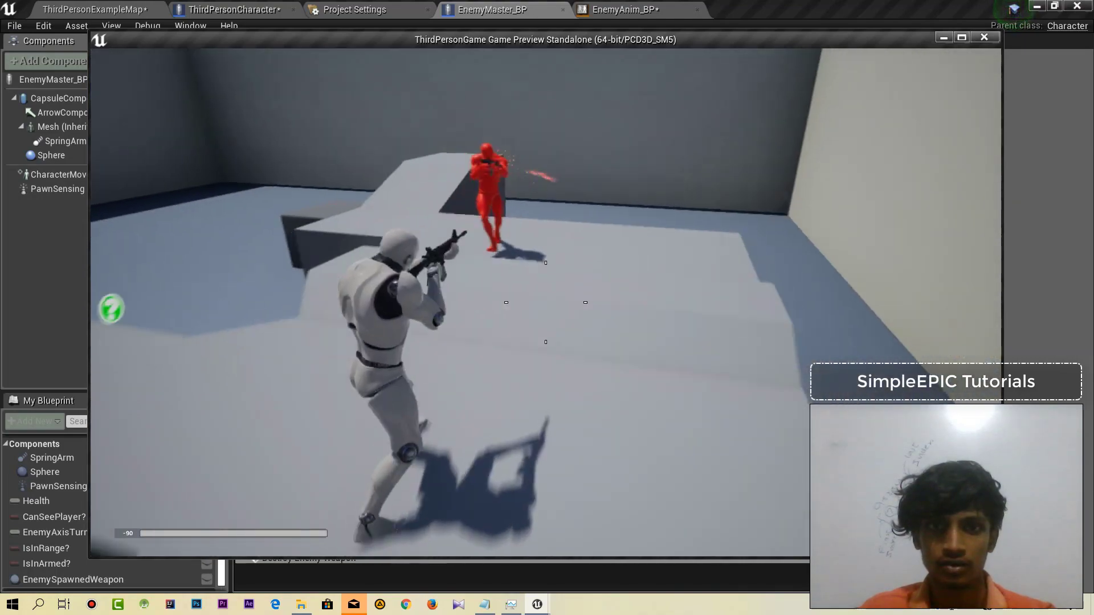
{"action": "key", "text": "w"}
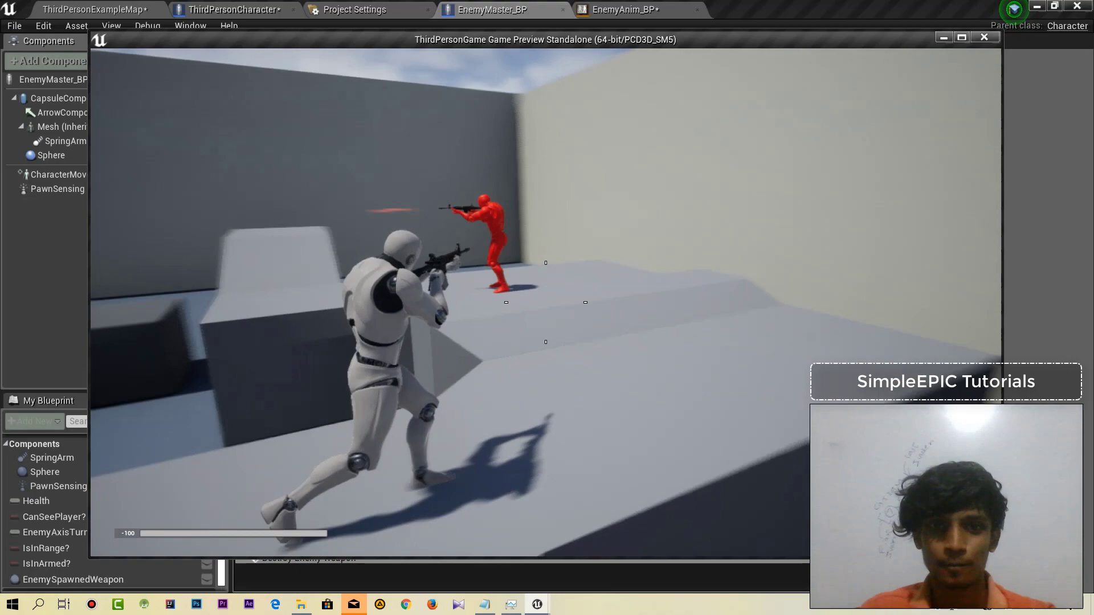
{"action": "left_click", "coordinate": [545, 301]}
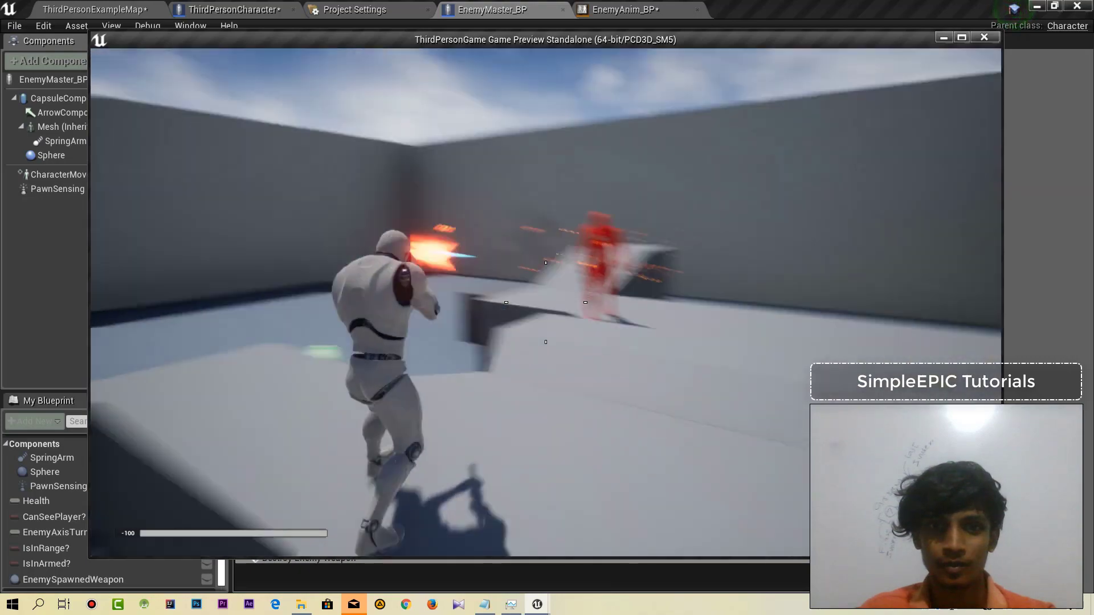
{"action": "left_click", "coordinate": [546, 302]}
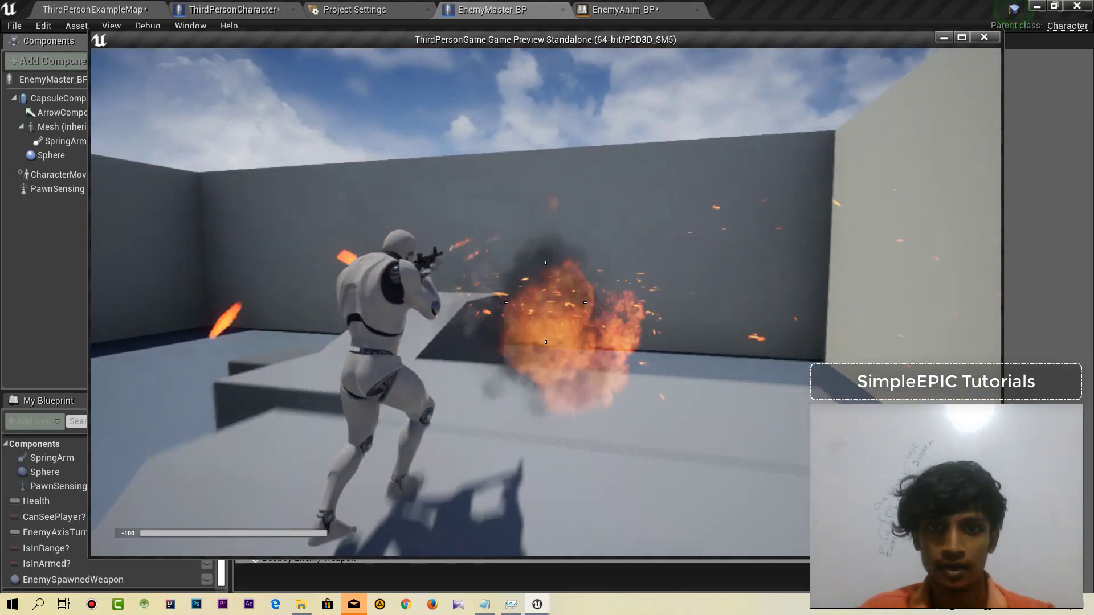
{"action": "key", "text": "w"}
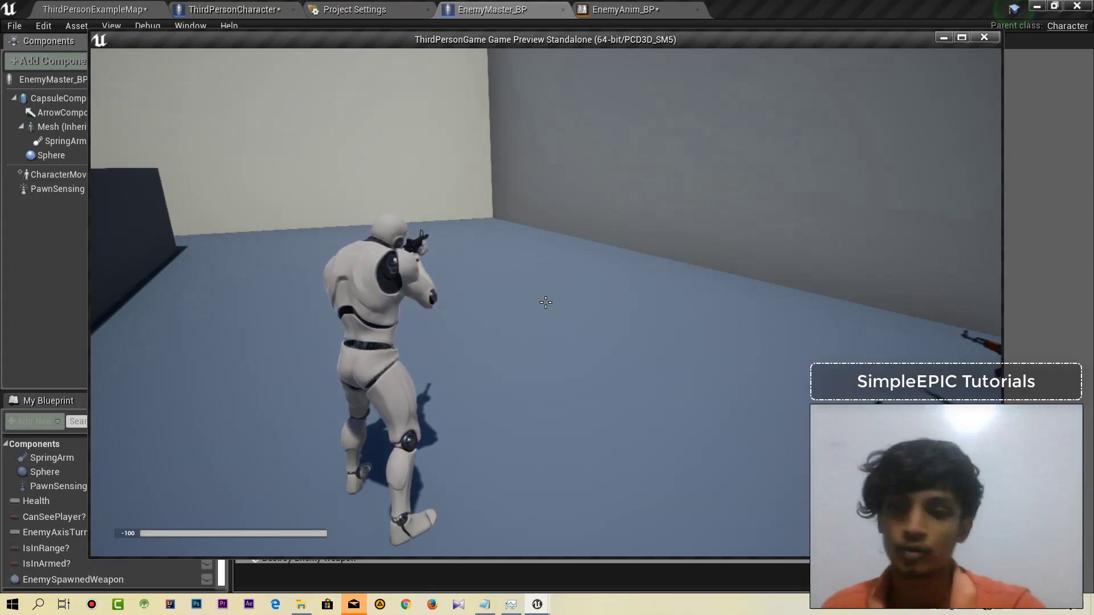
{"action": "key", "text": "Escape"}
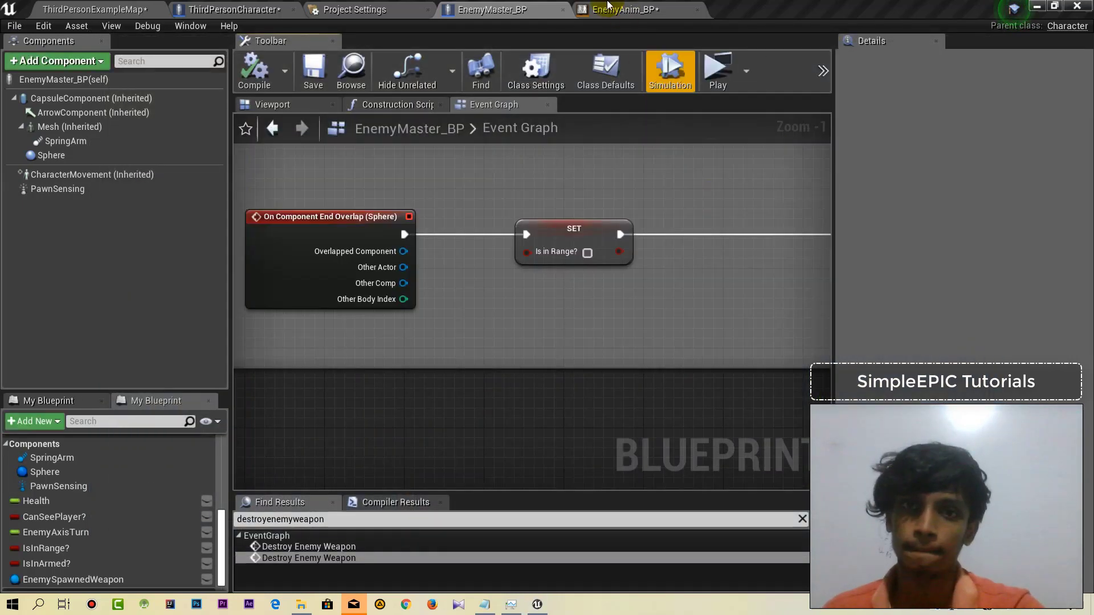
{"action": "left_click", "coordinate": [628, 10]}
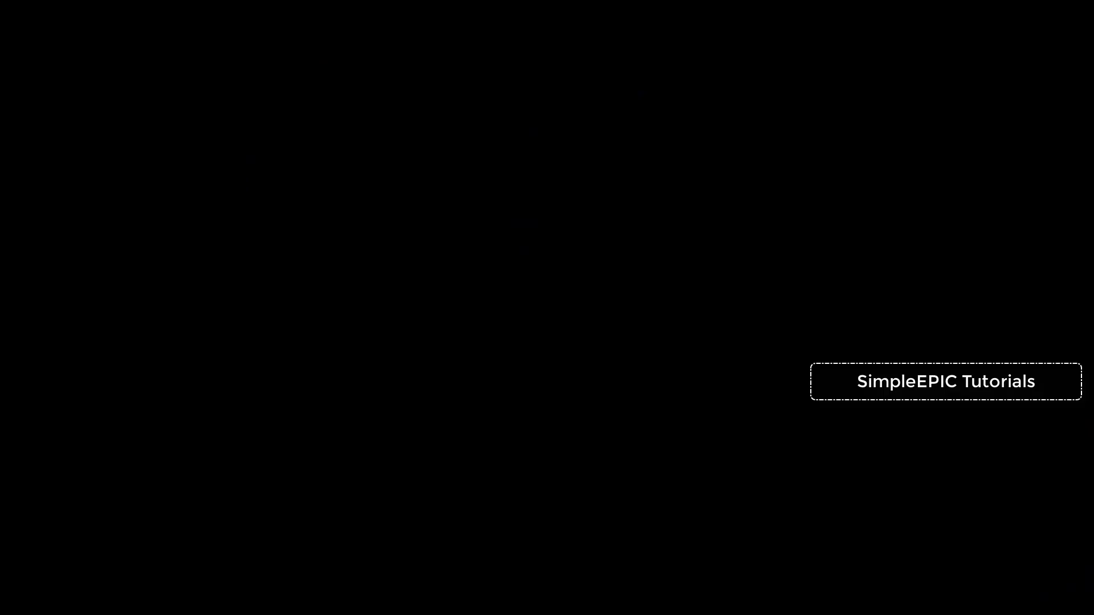